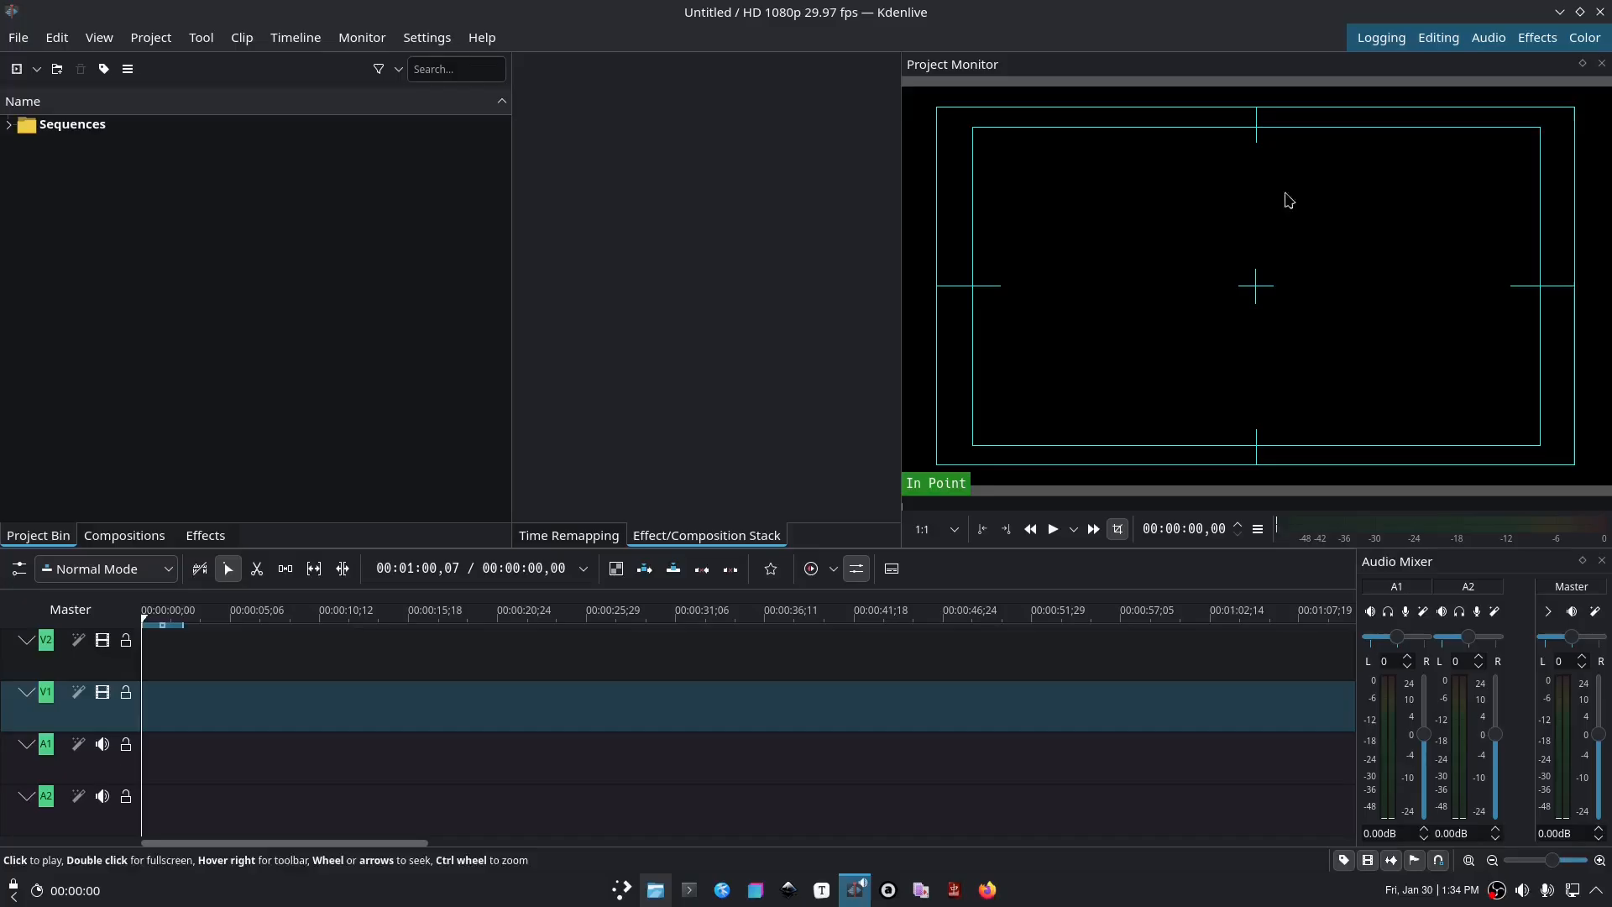
# Step: Cycle the project monitor through its available overlay guides and return to the safe-zone overlay
pyautogui.click(1595, 124)
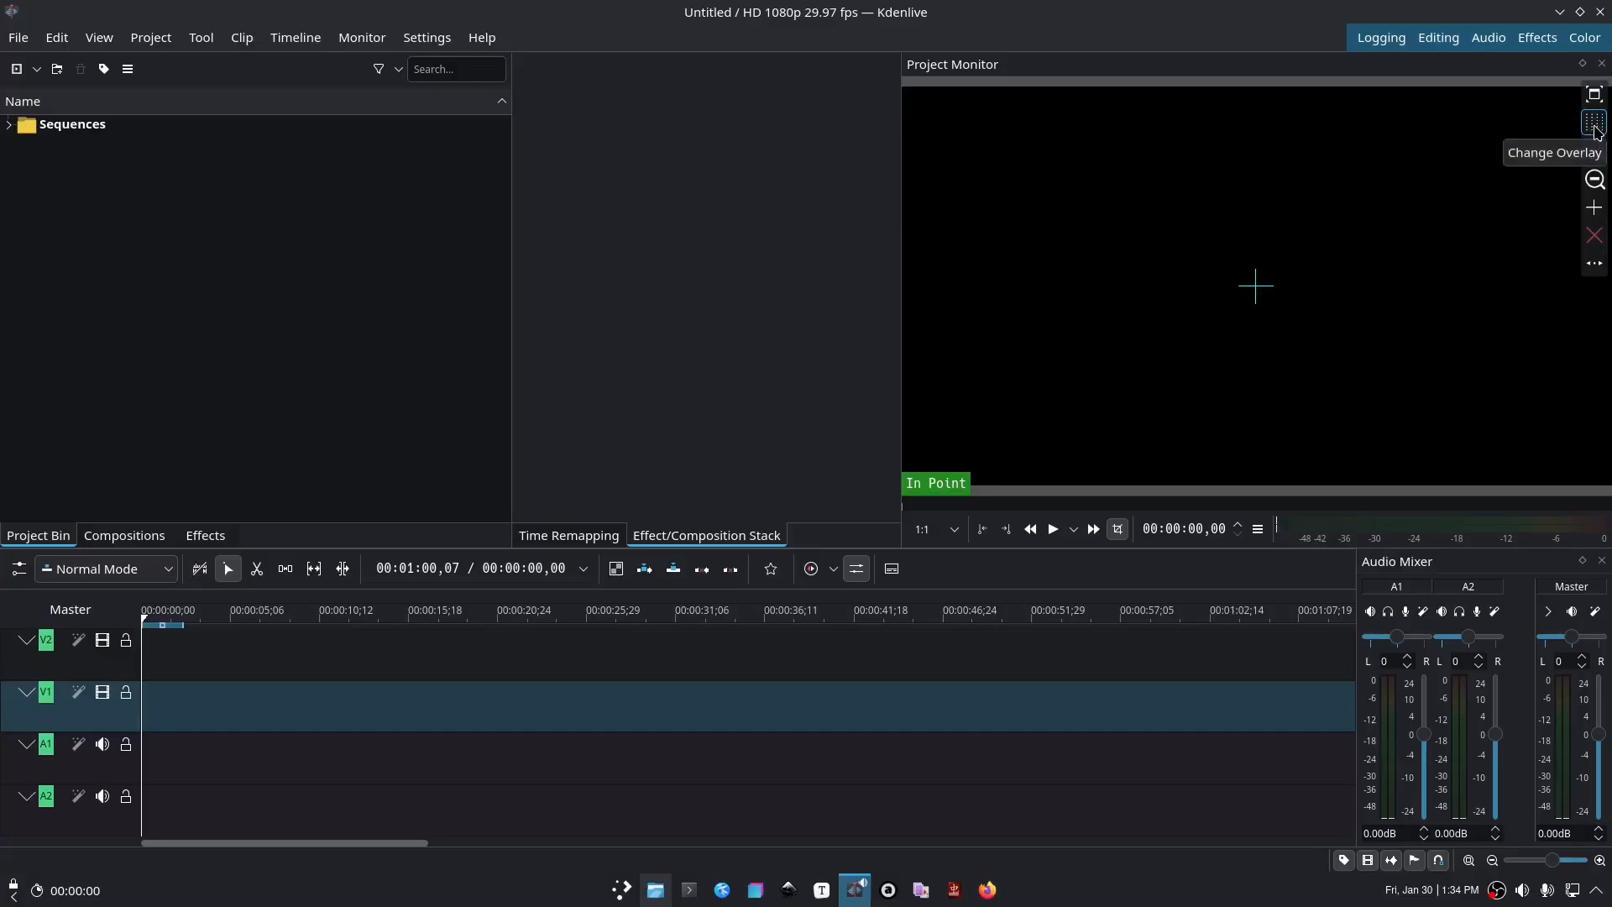
pyautogui.click(1595, 125)
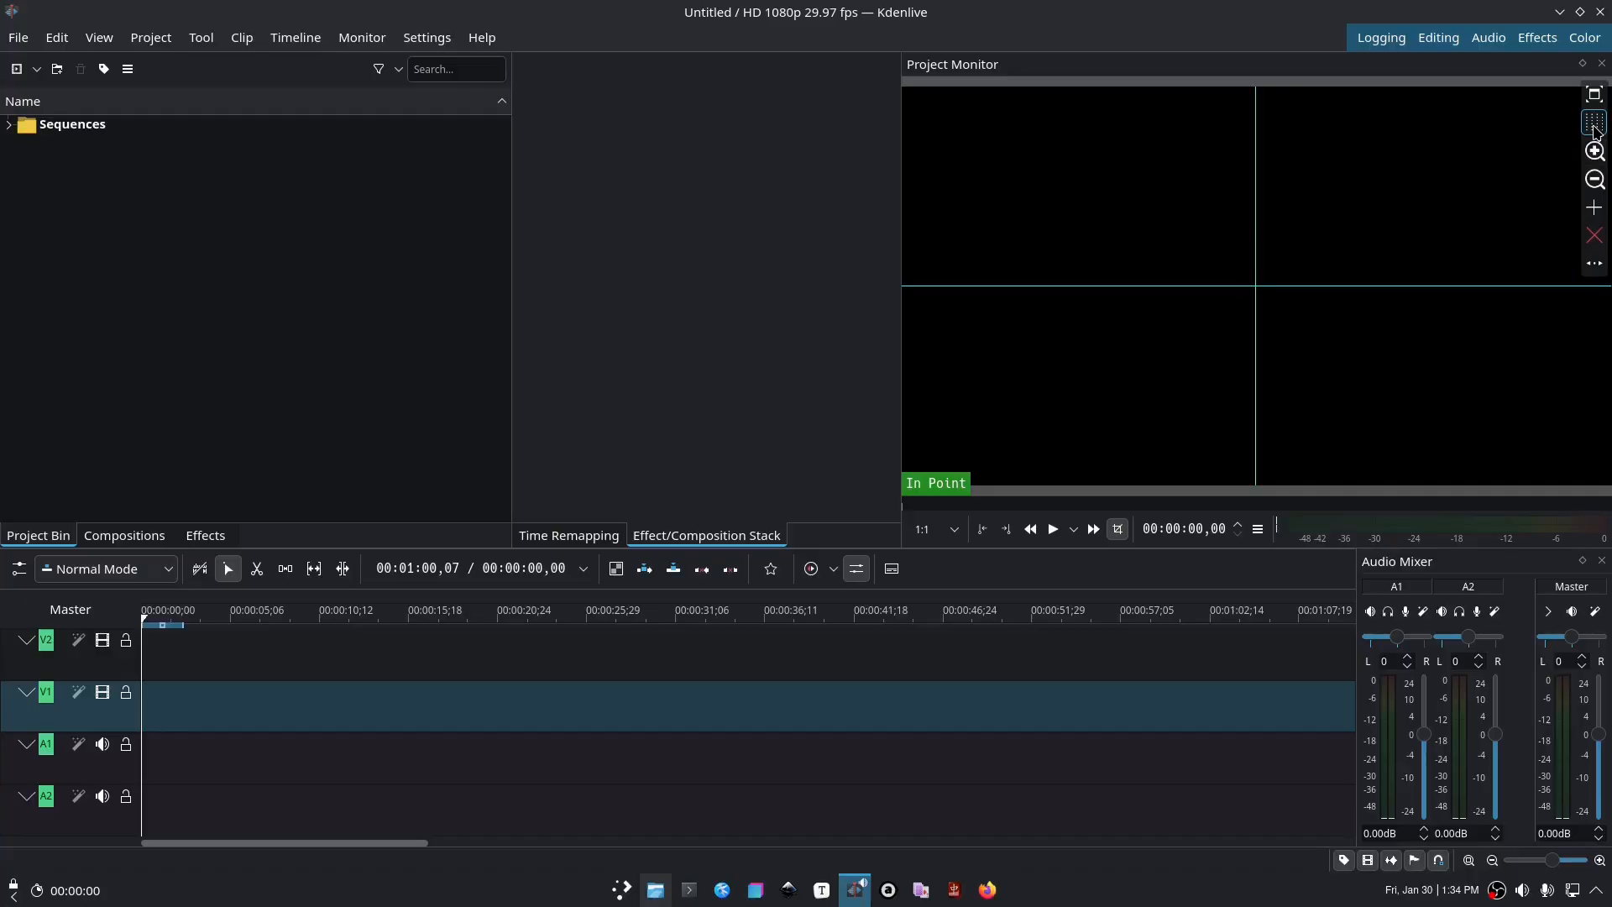
pyautogui.click(1595, 125)
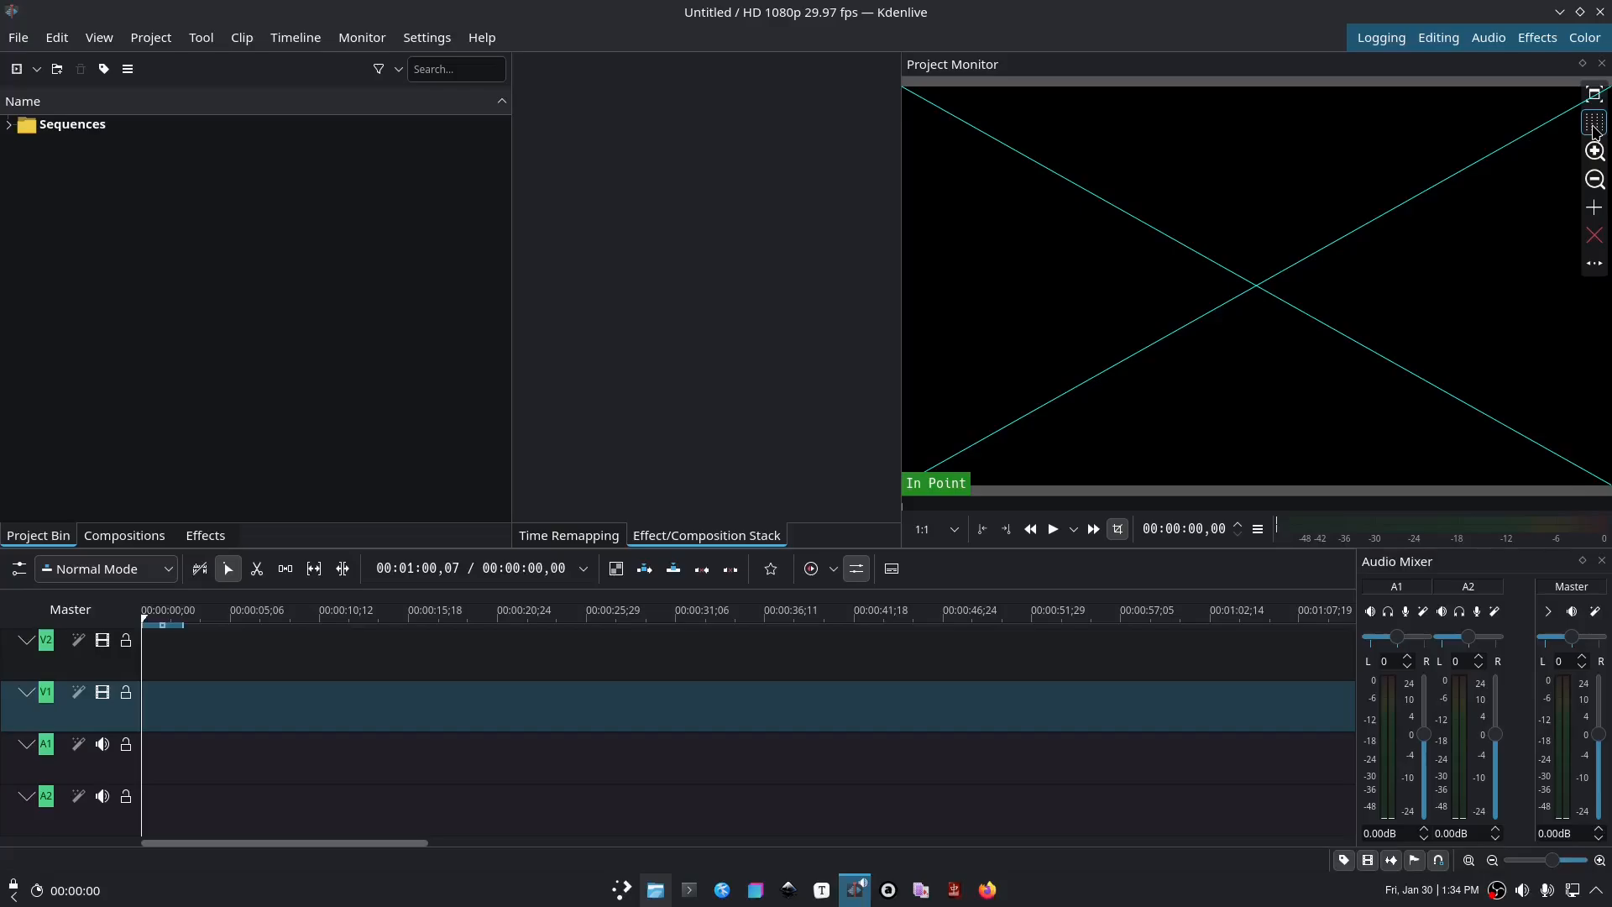
pyautogui.click(1595, 128)
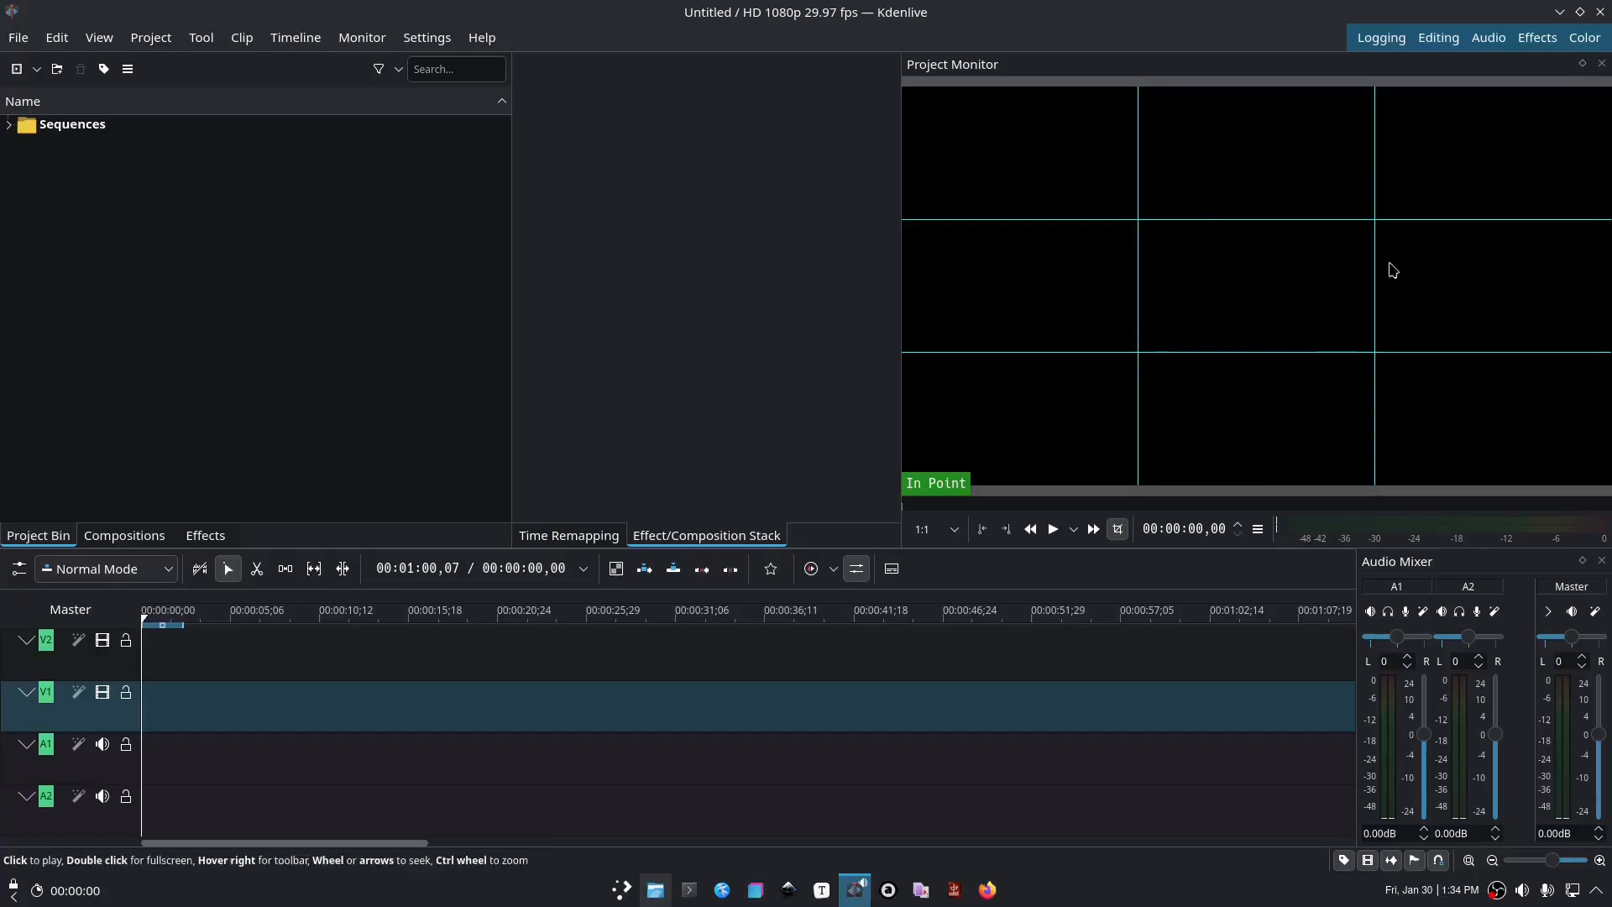
pyautogui.moveTo(1597, 133)
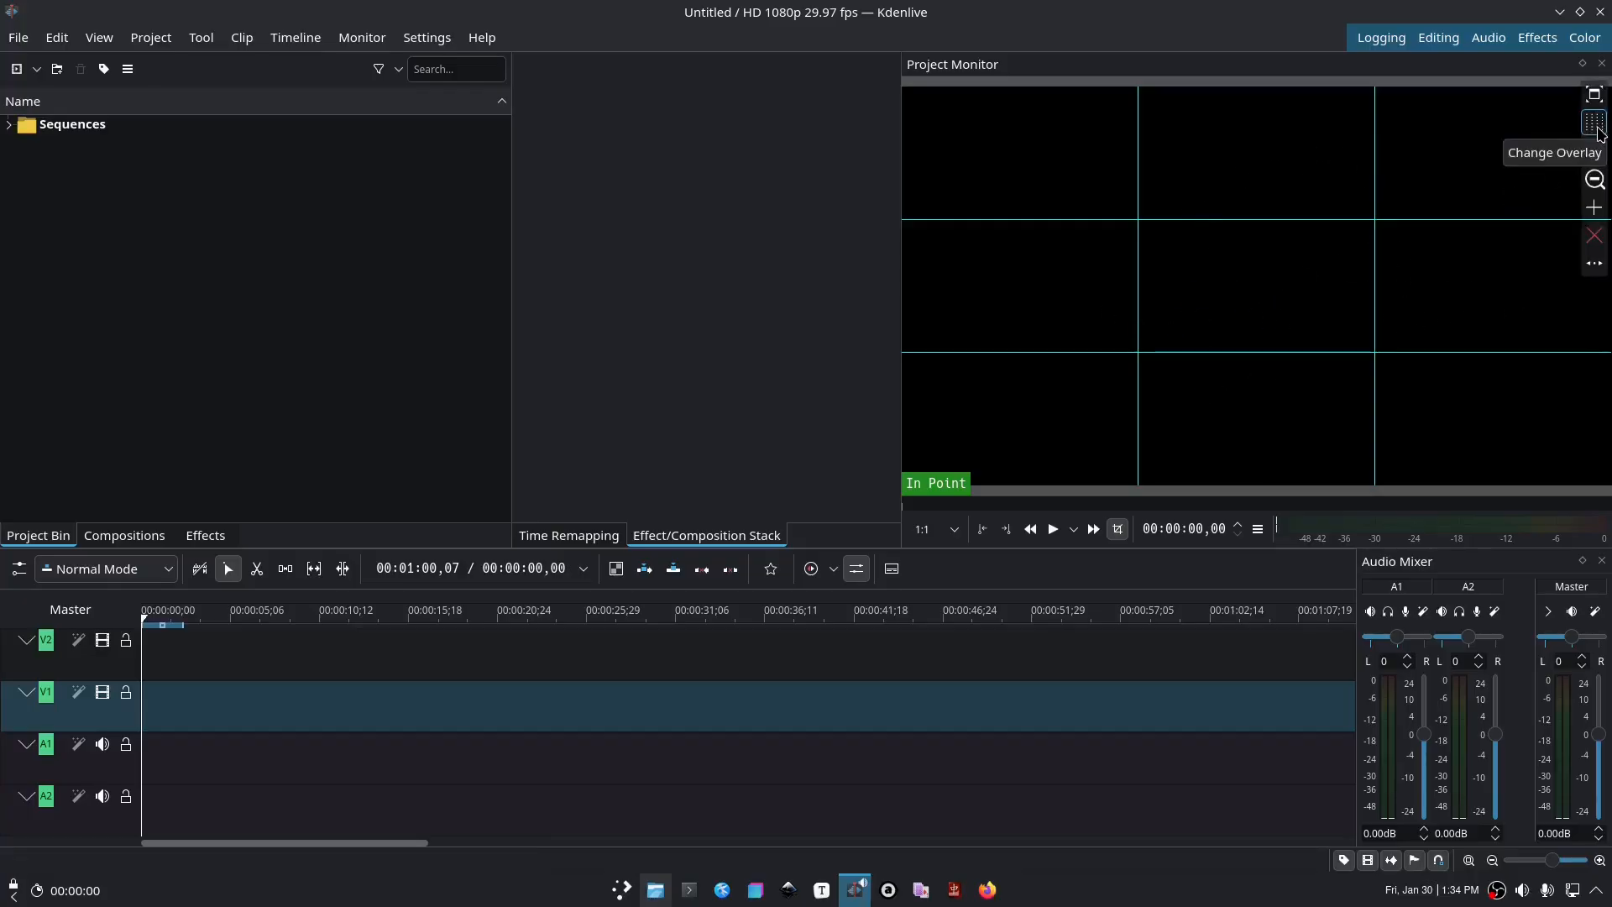
pyautogui.click(1598, 133)
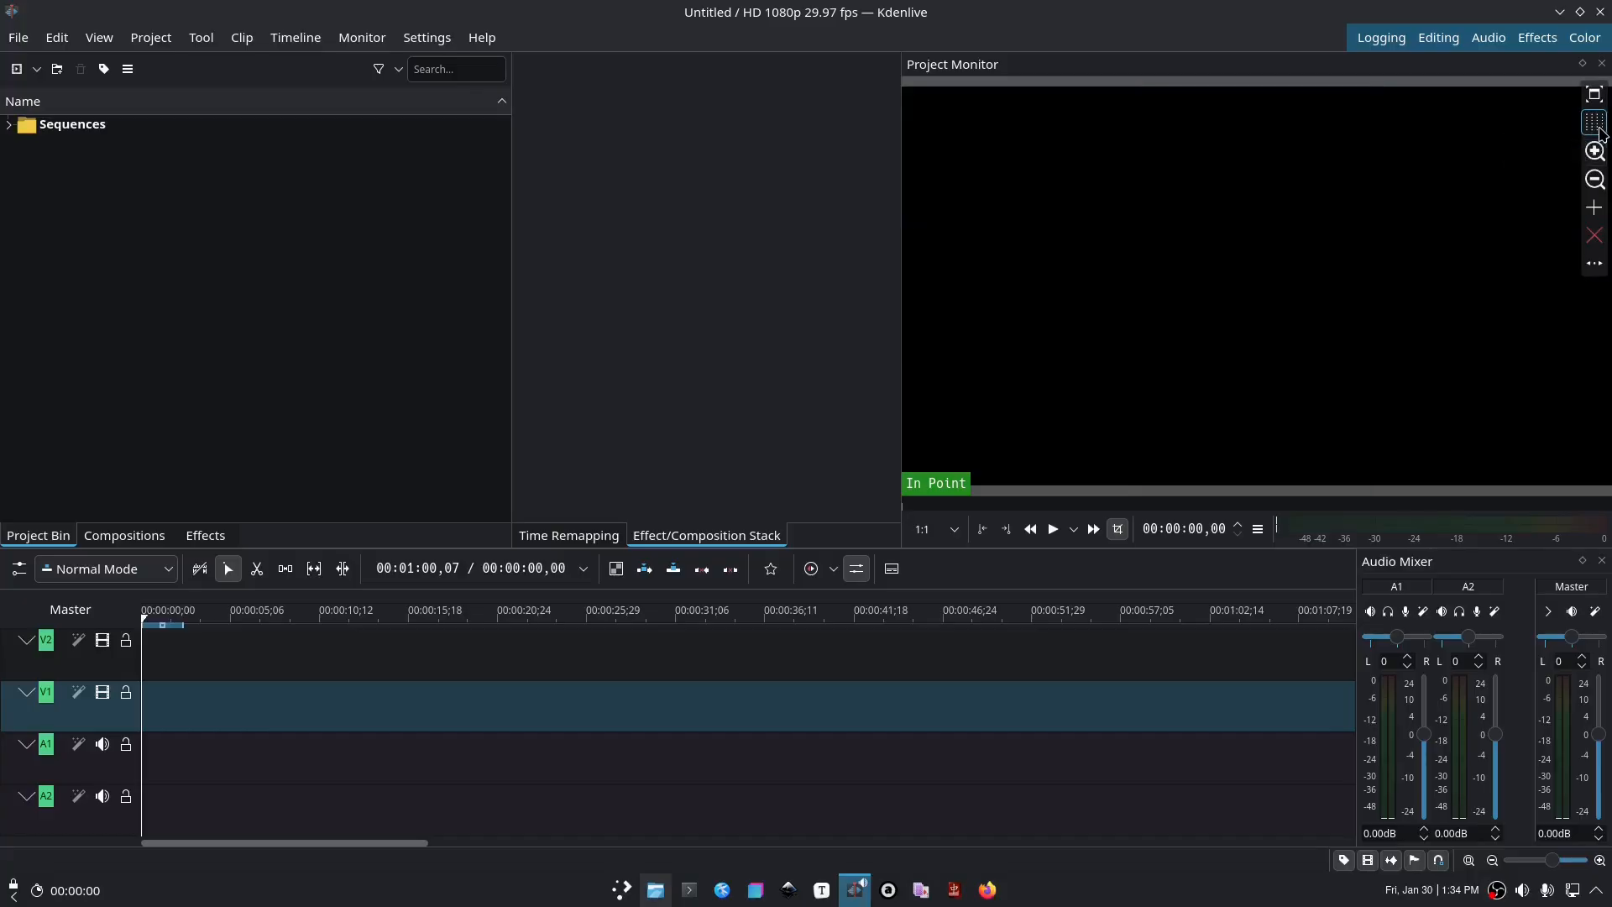
pyautogui.click(1598, 133)
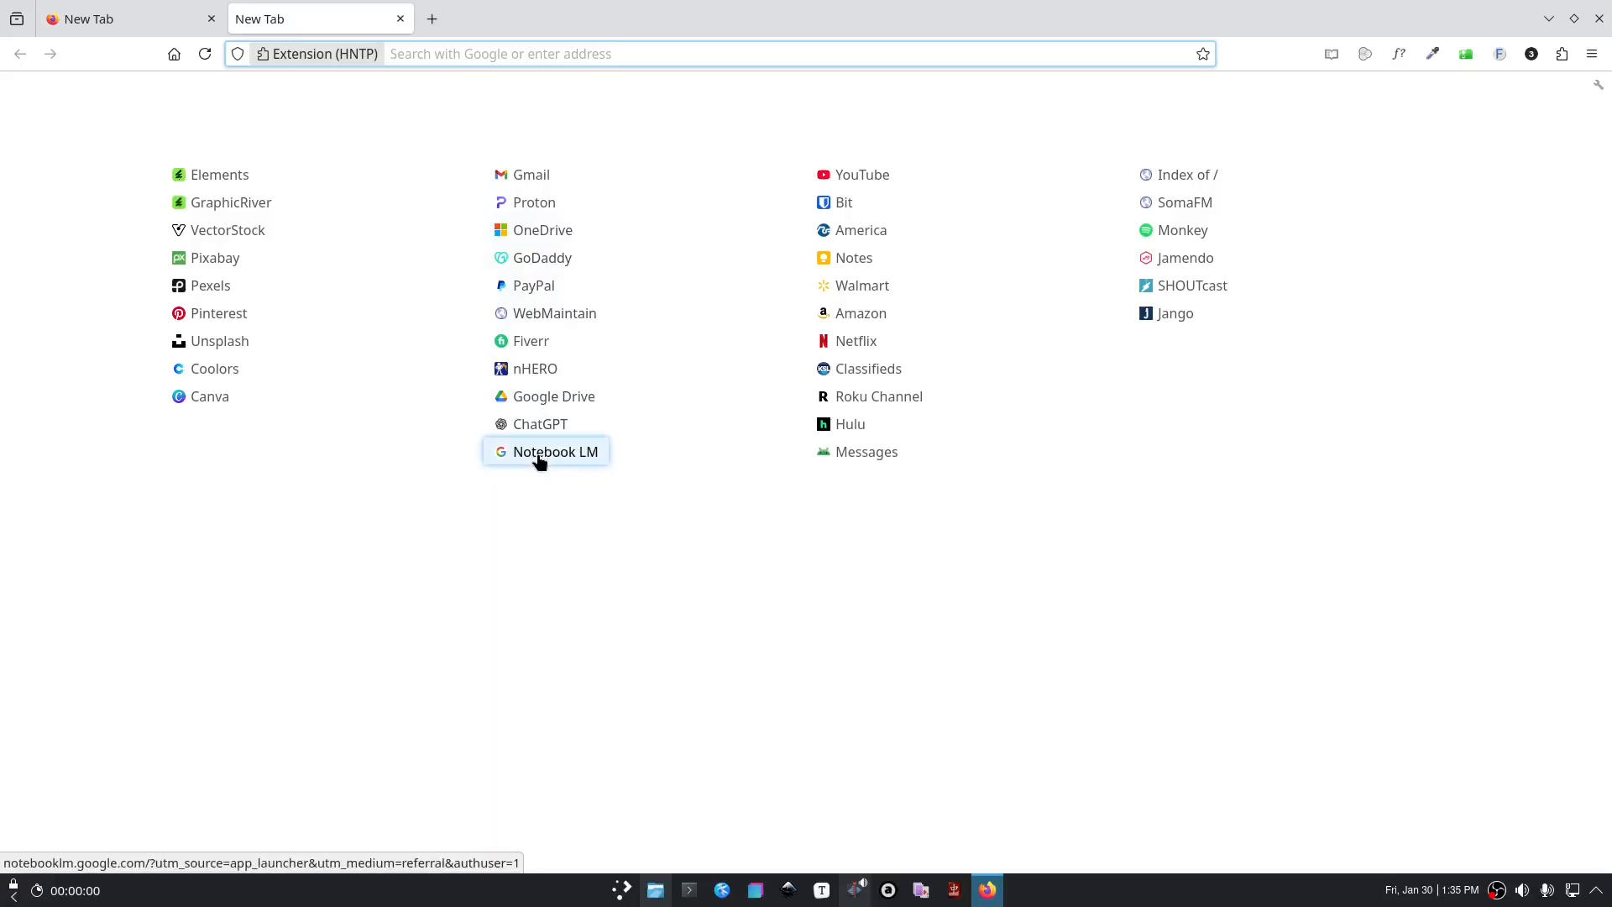
# Step: In the browser, open Google Vids through NotebookLM, close the NotebookLM page and create a blank landscape vid
pyautogui.click(539, 453)
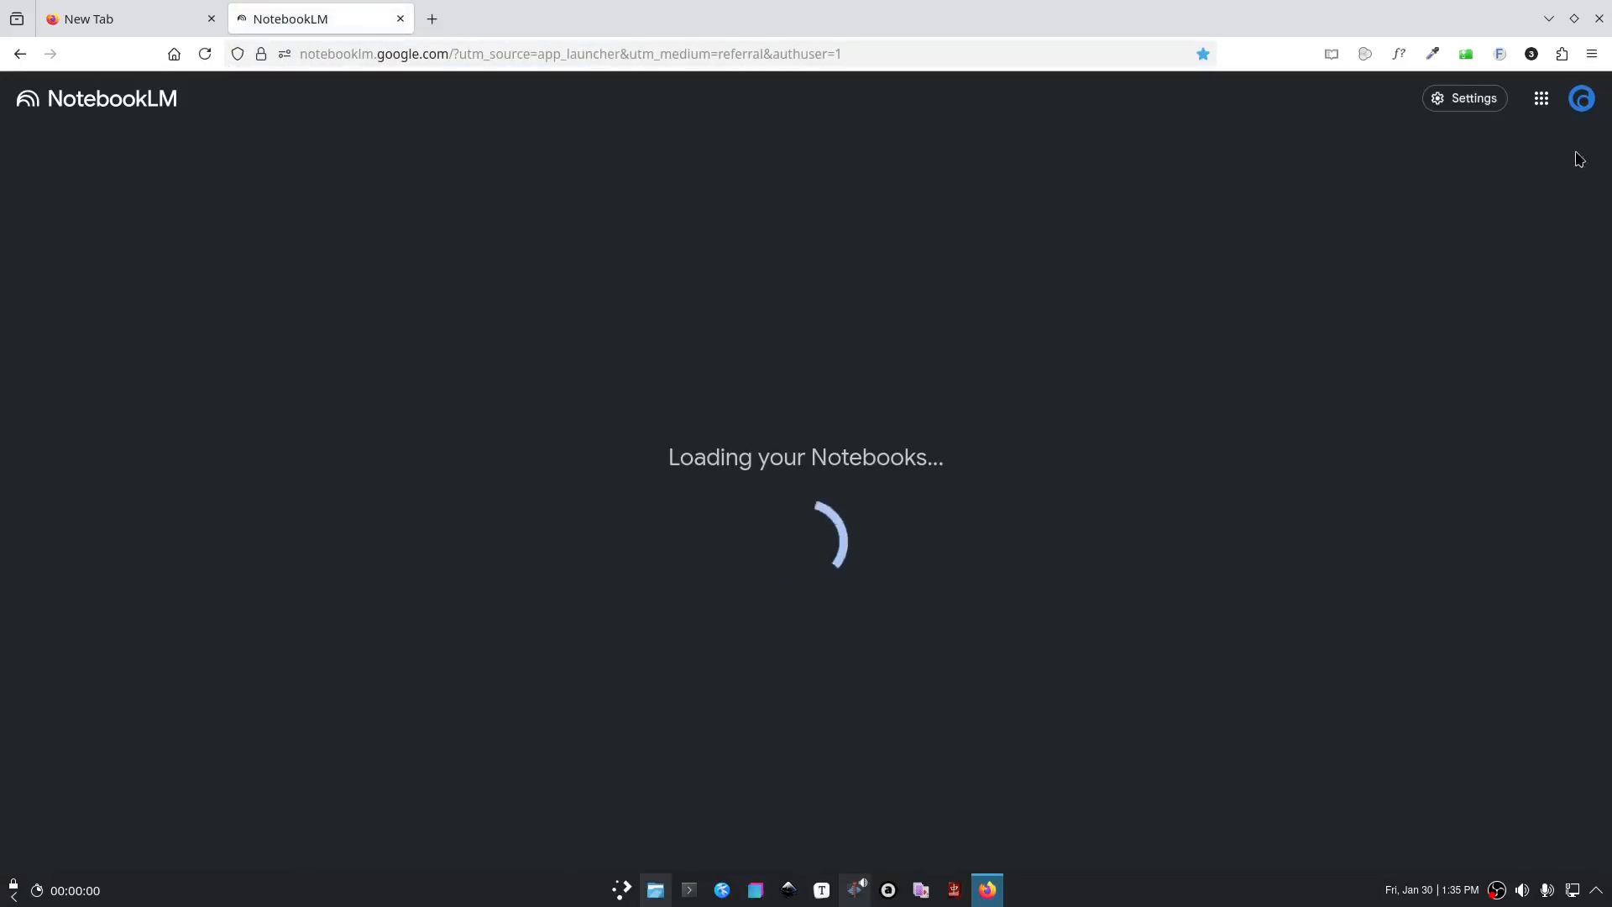
pyautogui.click(1541, 98)
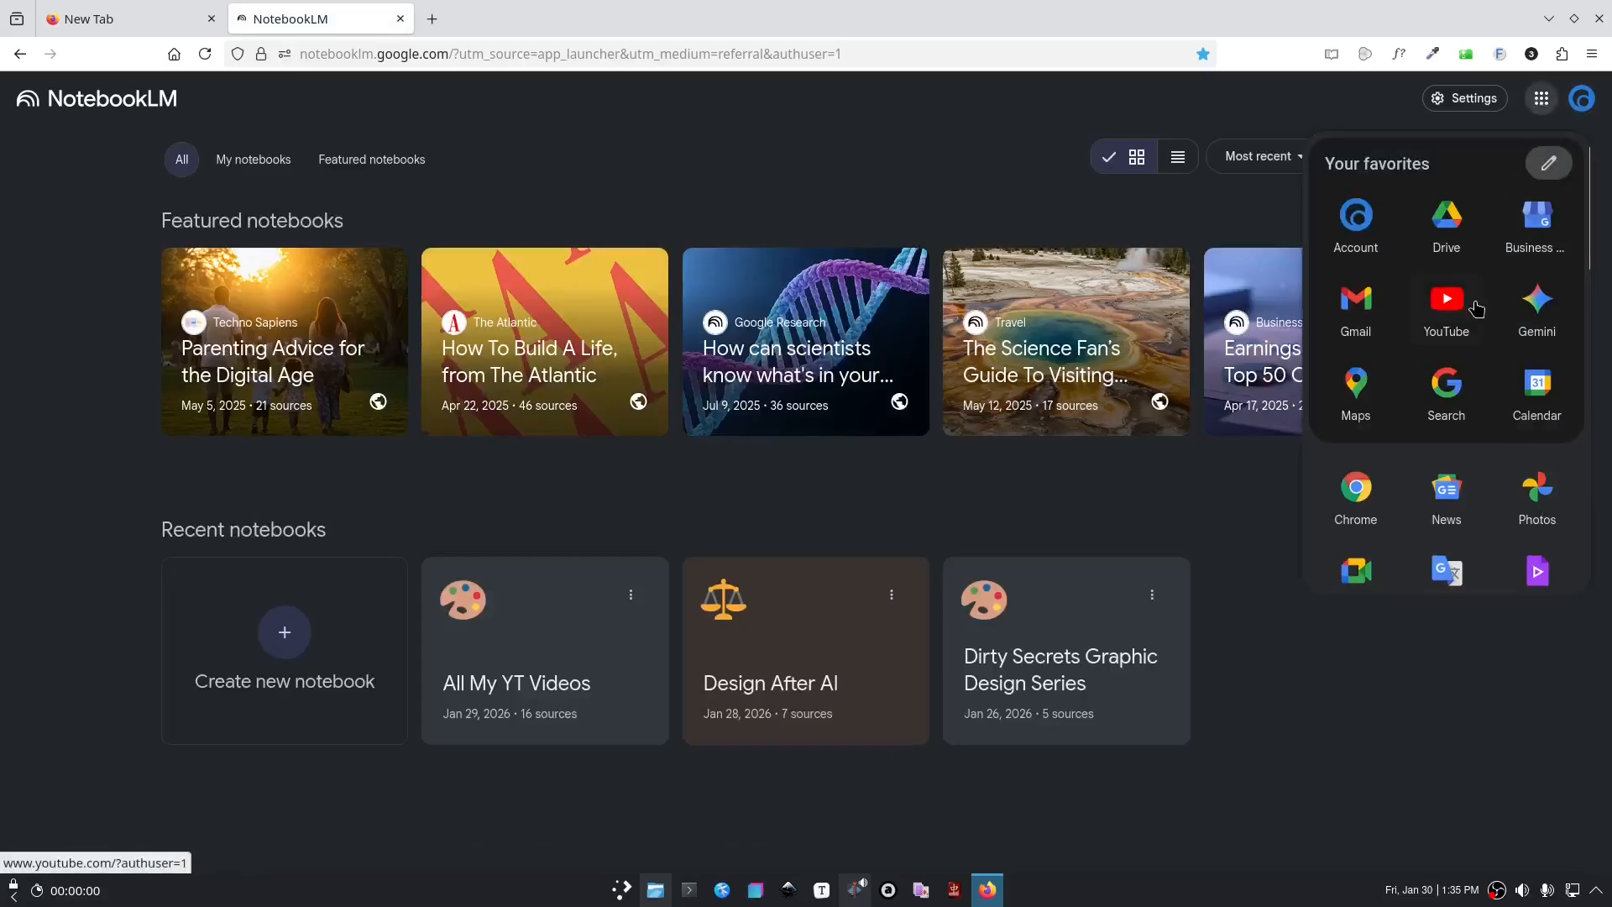
pyautogui.scroll(-2, 1477, 310)
pyautogui.click(1543, 482)
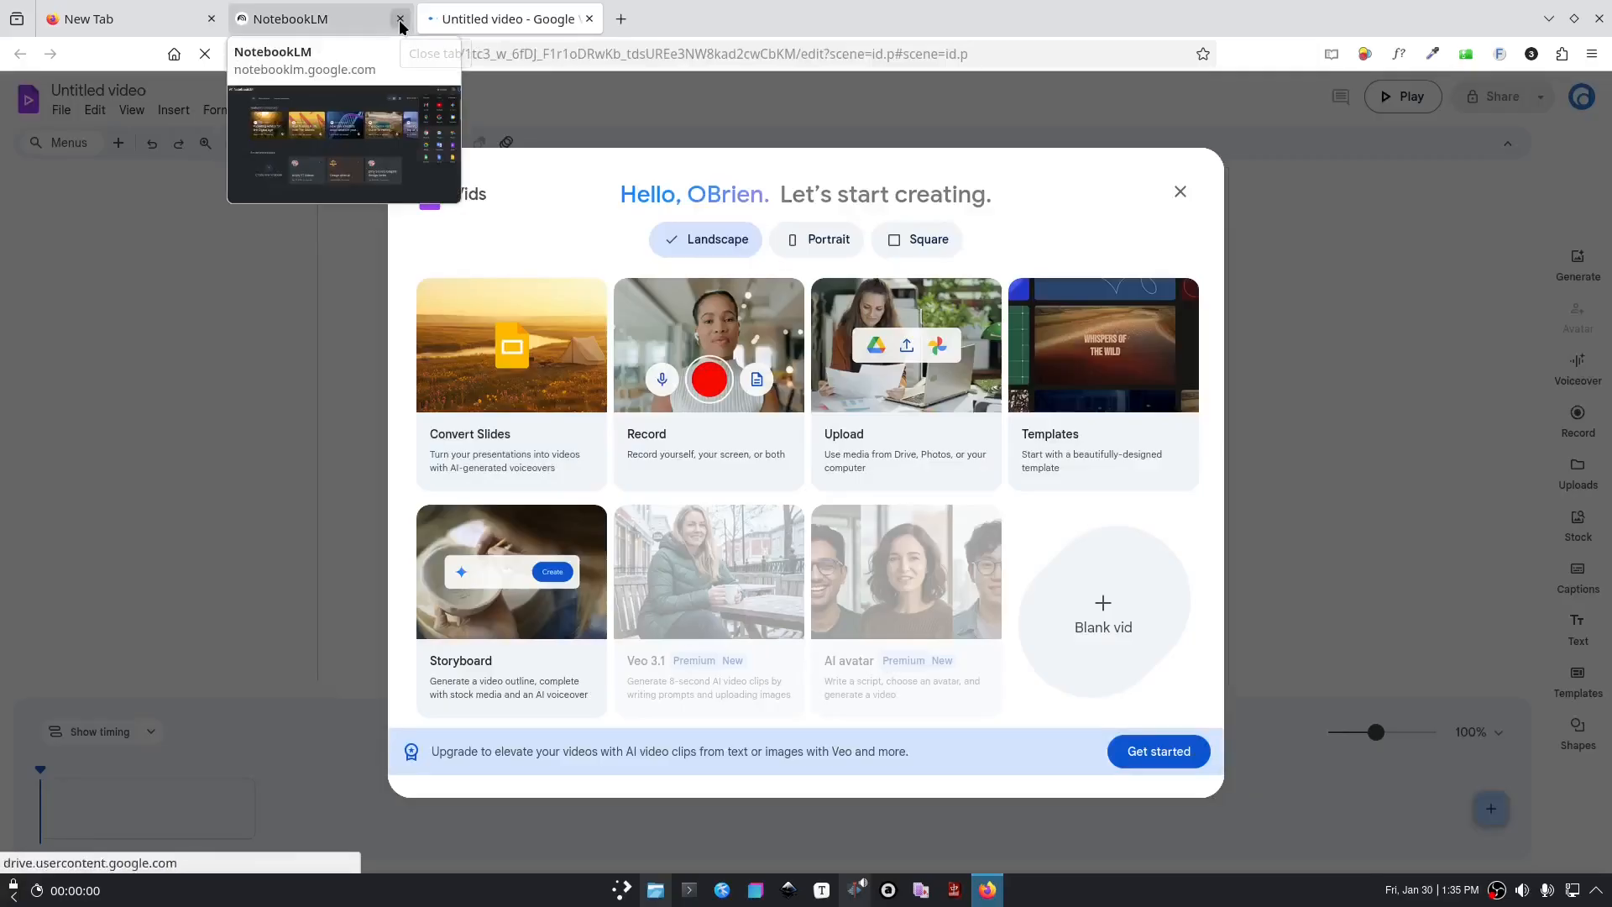
pyautogui.click(400, 19)
pyautogui.click(1100, 621)
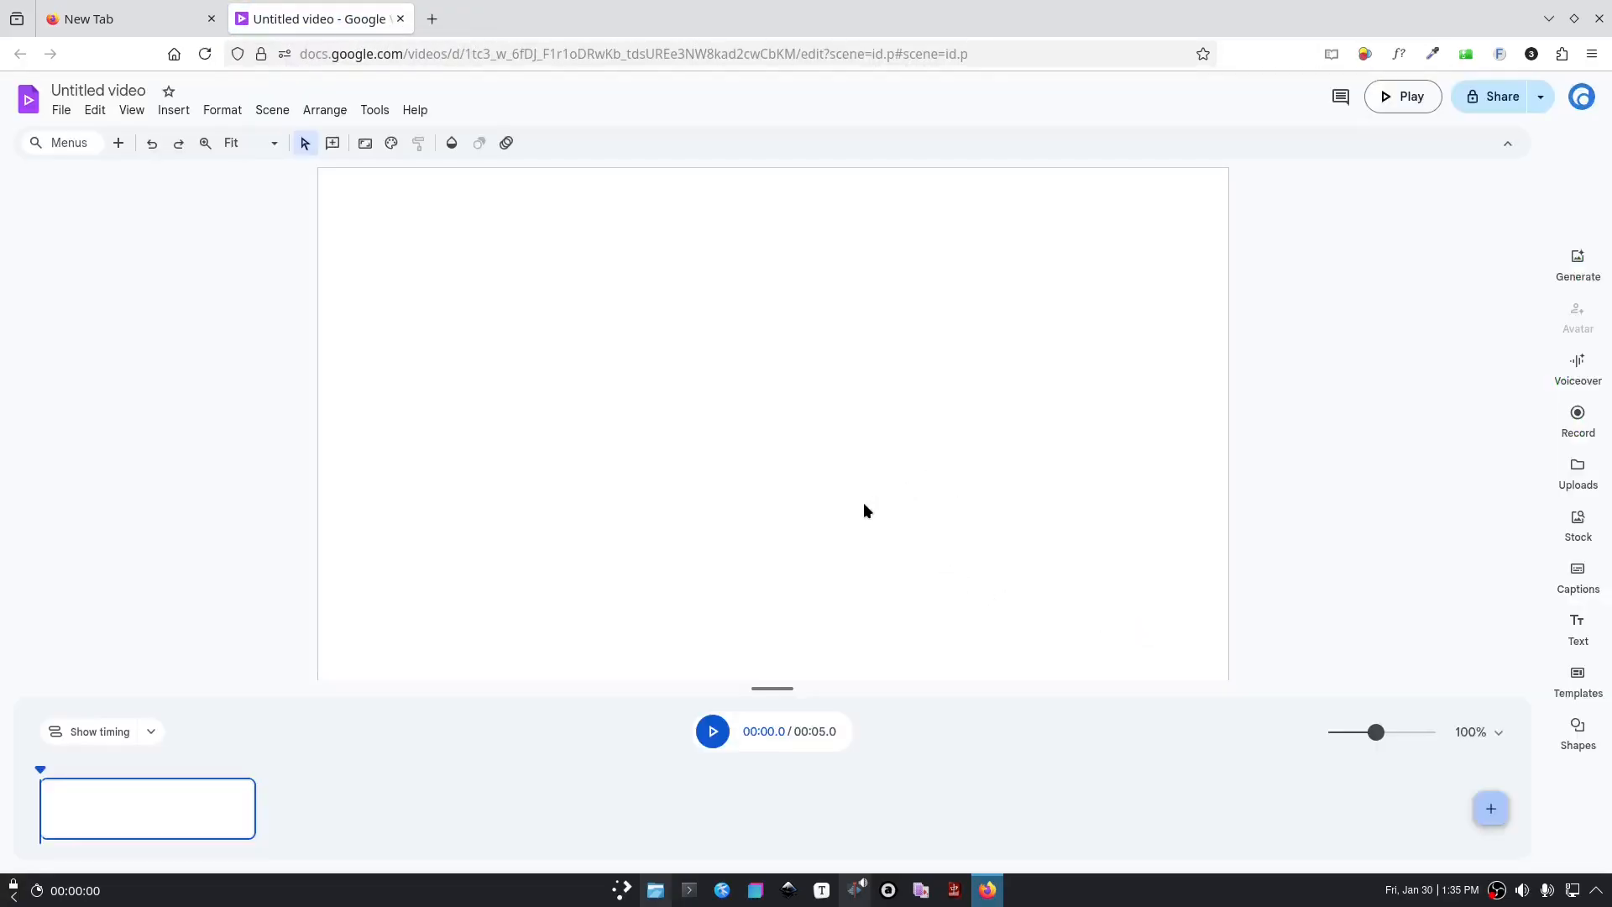
pyautogui.scroll(-3, 863, 505)
pyautogui.scroll(-2, 863, 511)
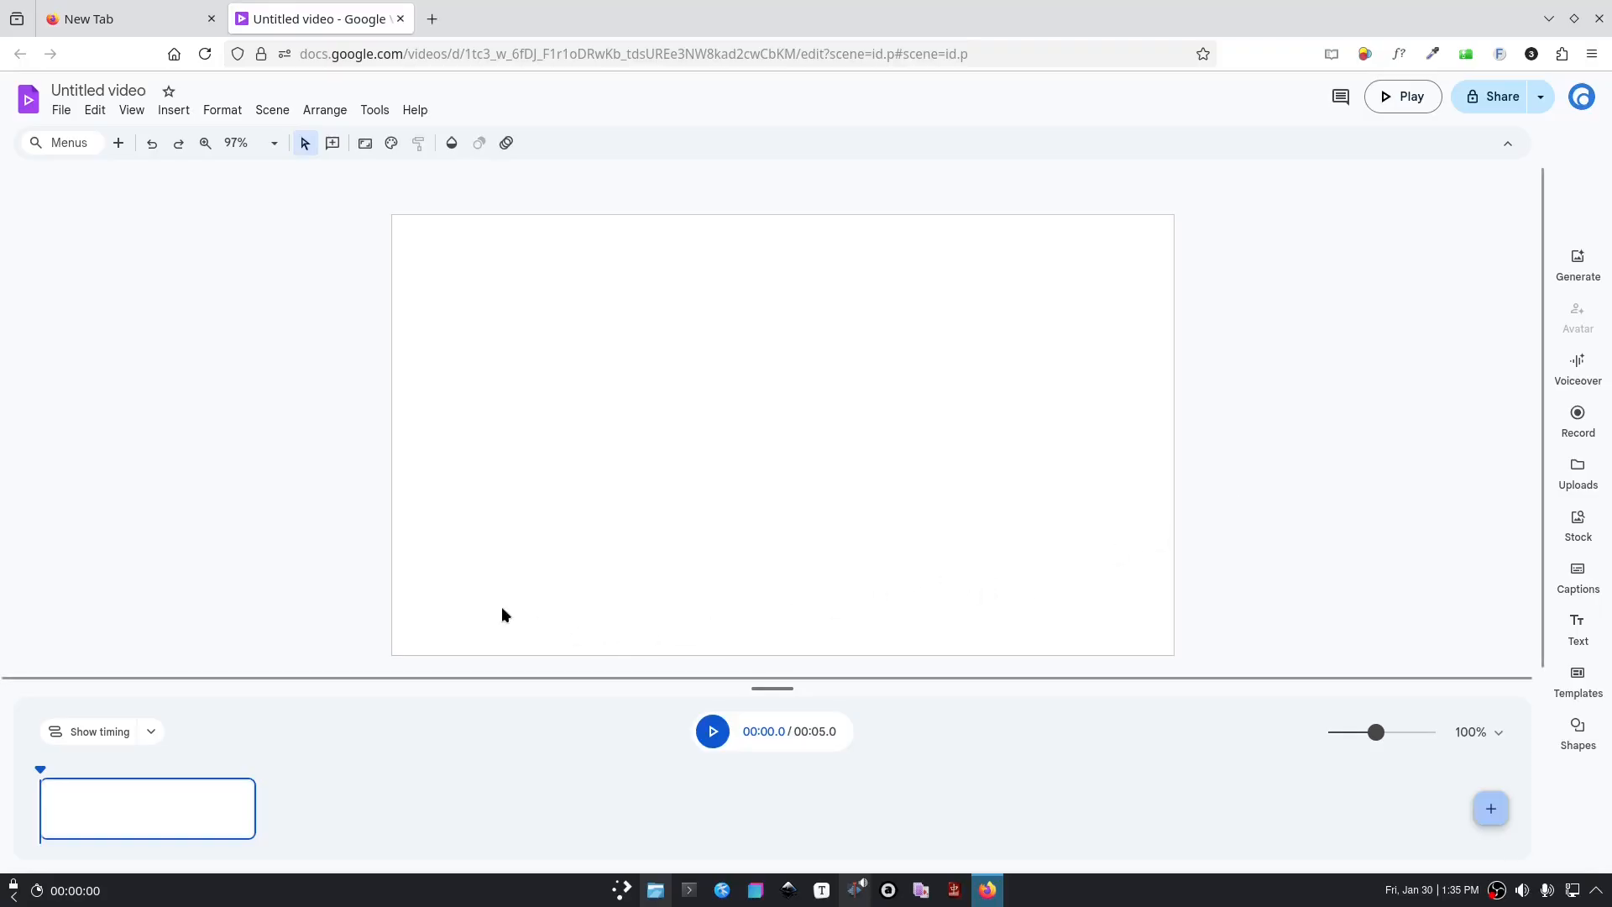
# Step: Switch to Kdenlive, examine the news screenshot ntd-news.png in Gwenview for its graphics placement, and return to Google Vids
pyautogui.click(856, 888)
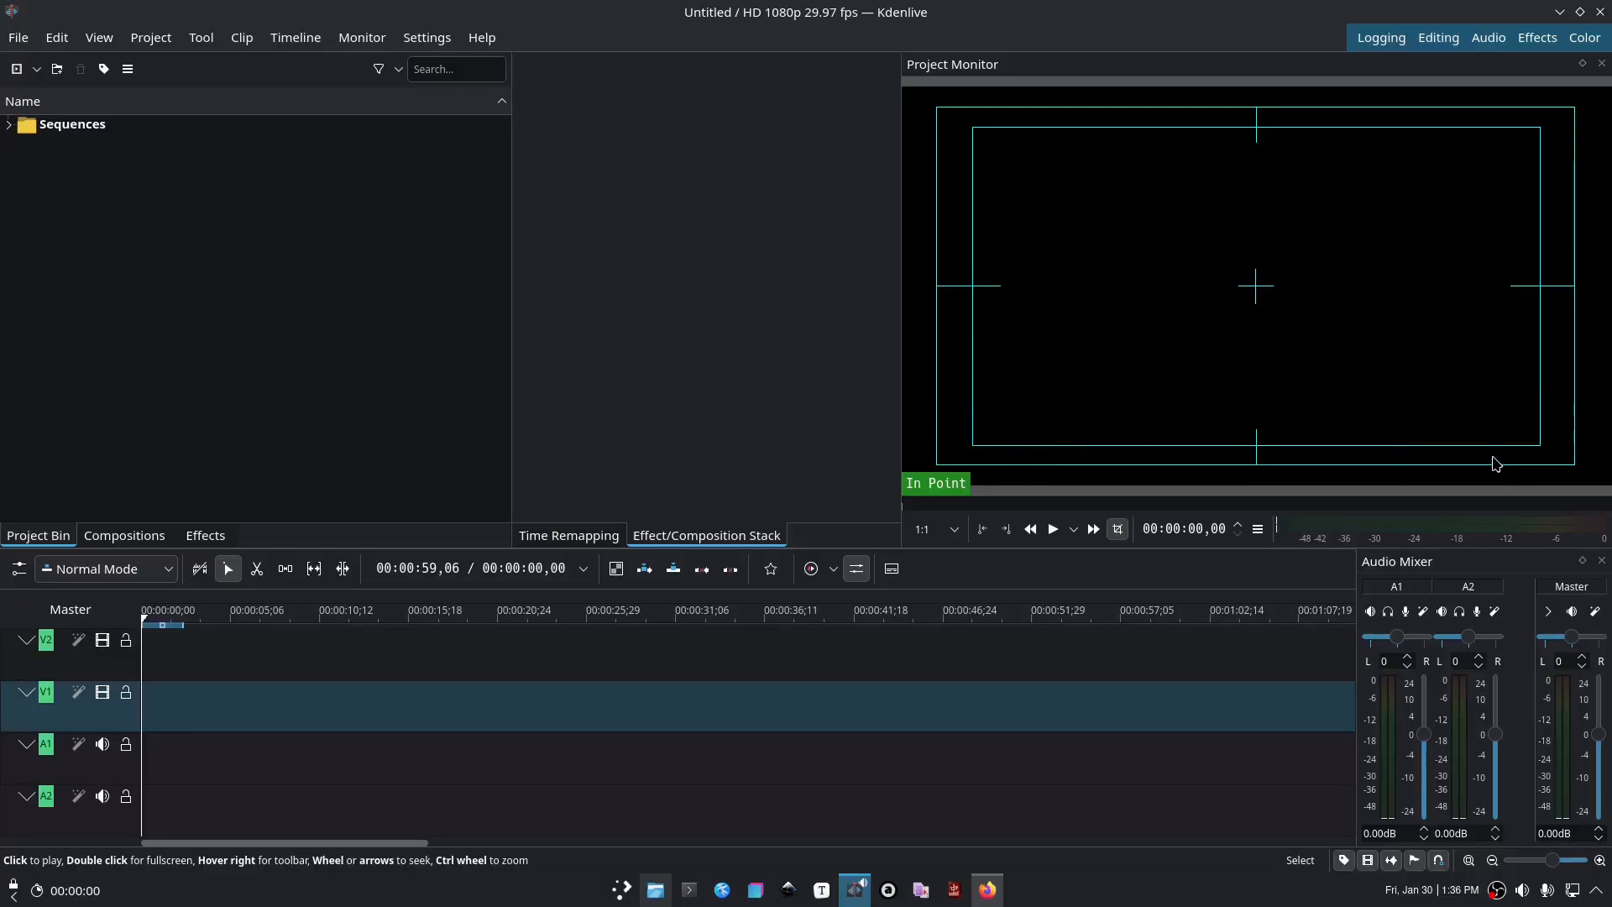
pyautogui.click(656, 892)
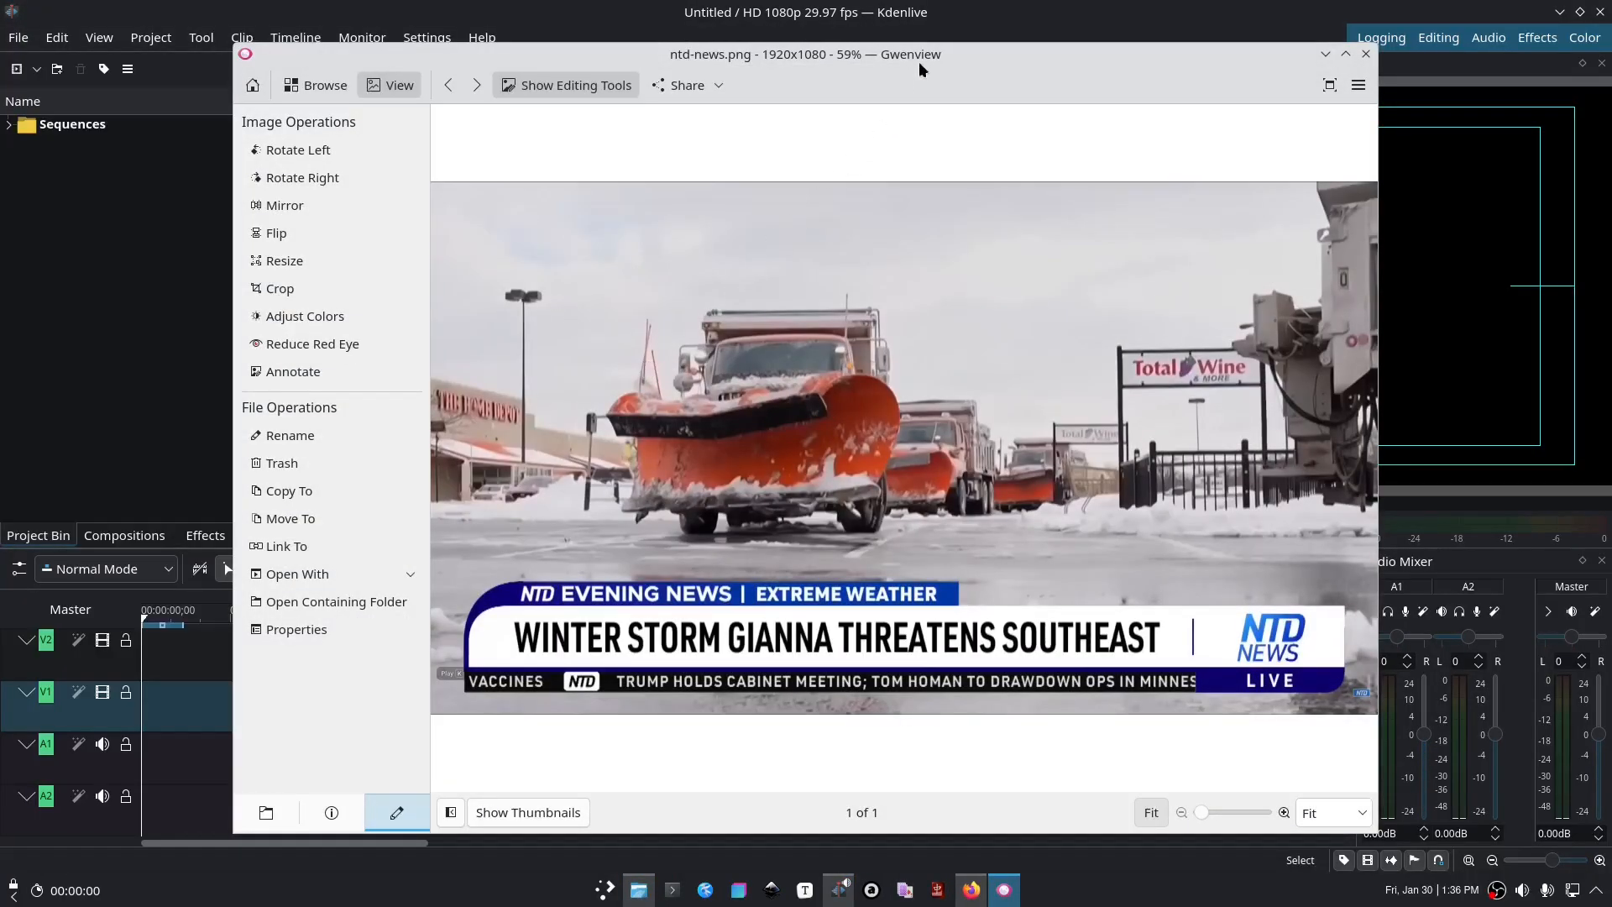
pyautogui.moveTo(918, 62); pyautogui.dragTo(846, 39)
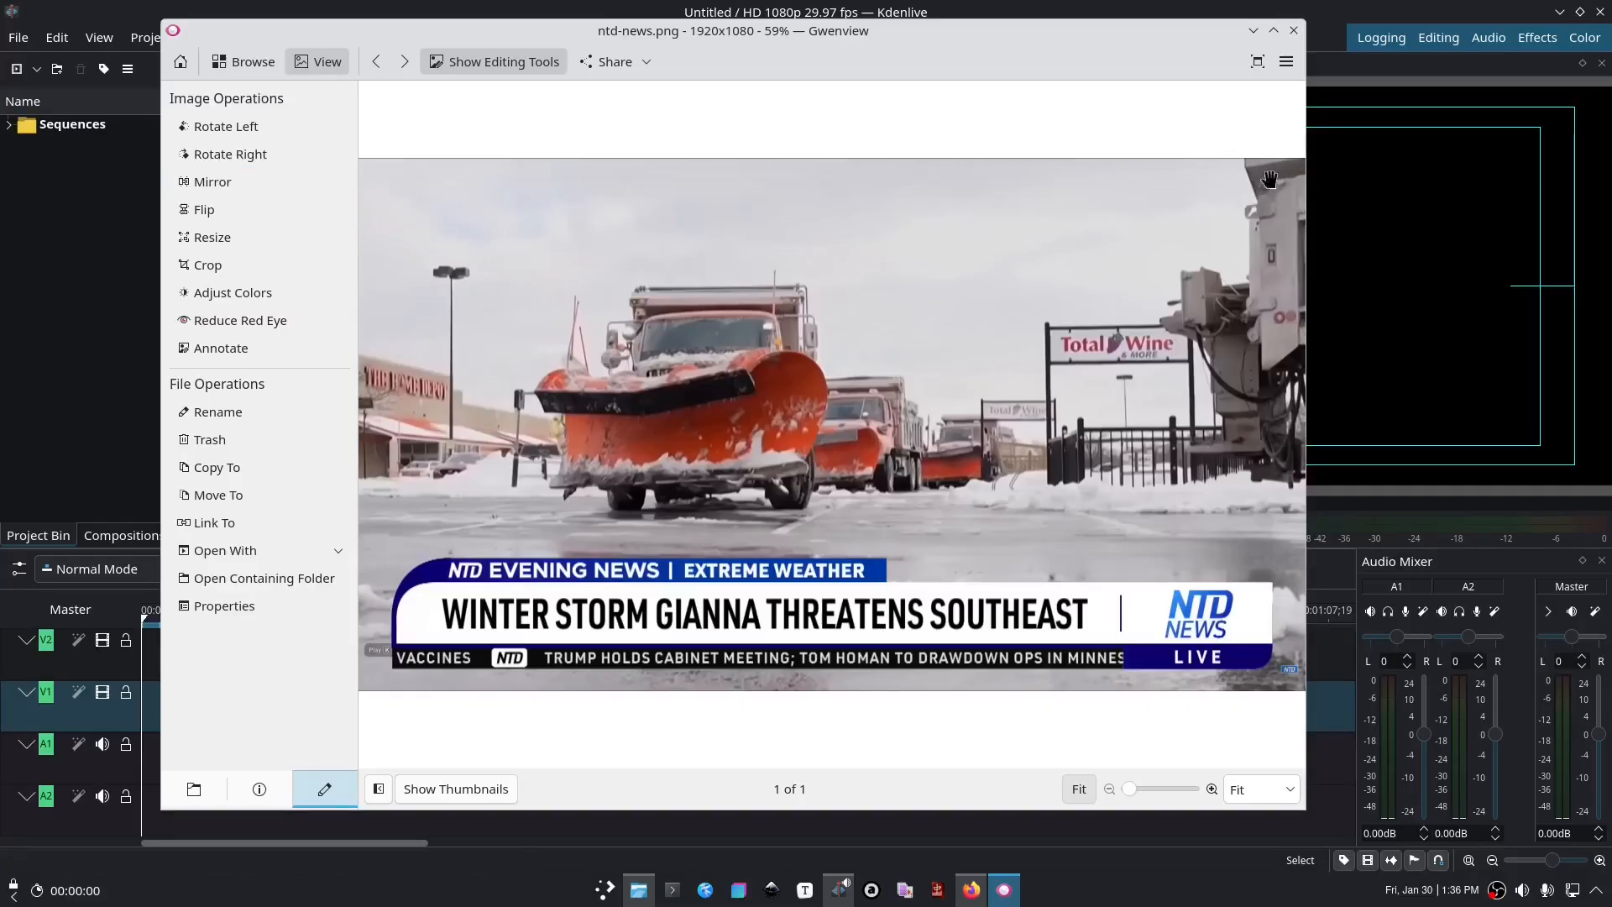
pyautogui.hotkey('ctrl', 'q')
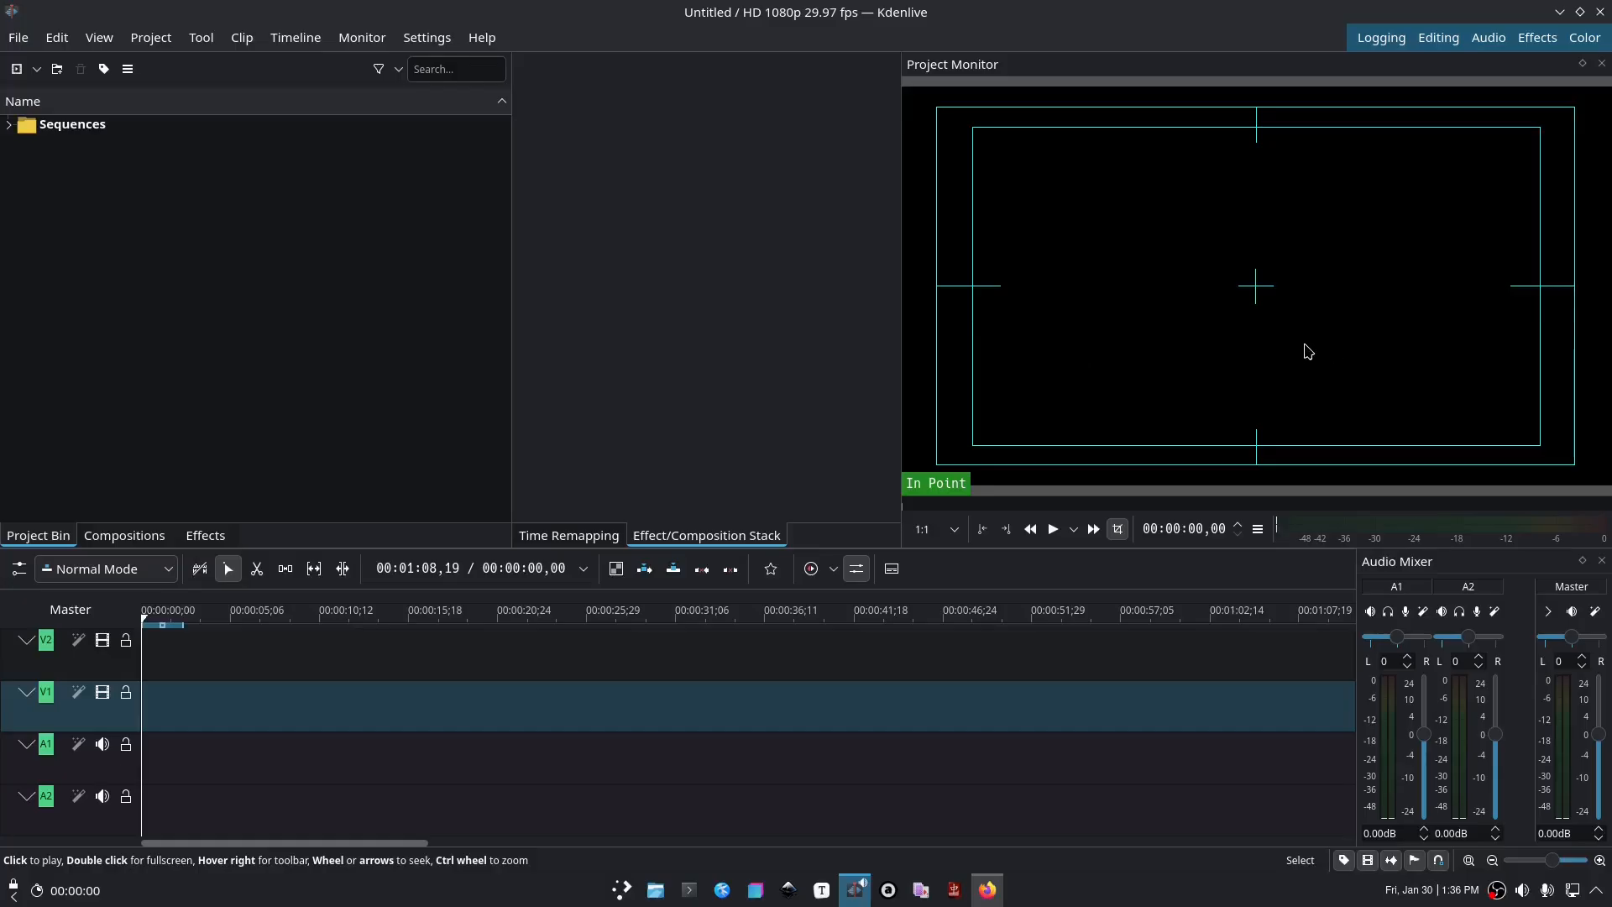
pyautogui.click(1560, 11)
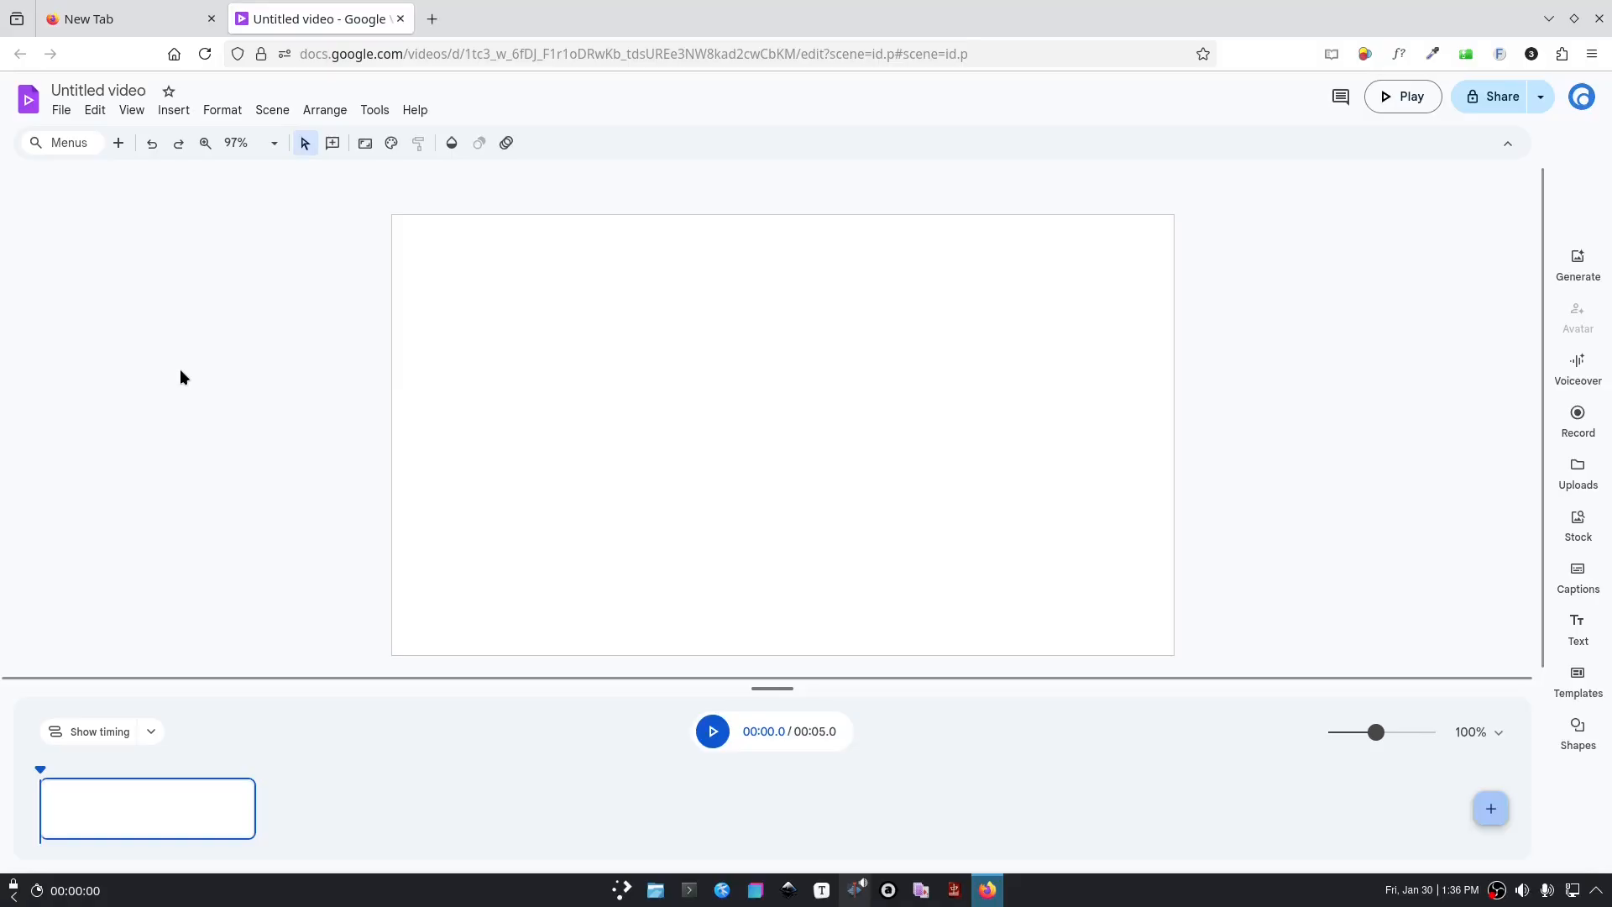
# Step: Insert a rectangle shape and place it near the middle of the canvas
pyautogui.click(1578, 728)
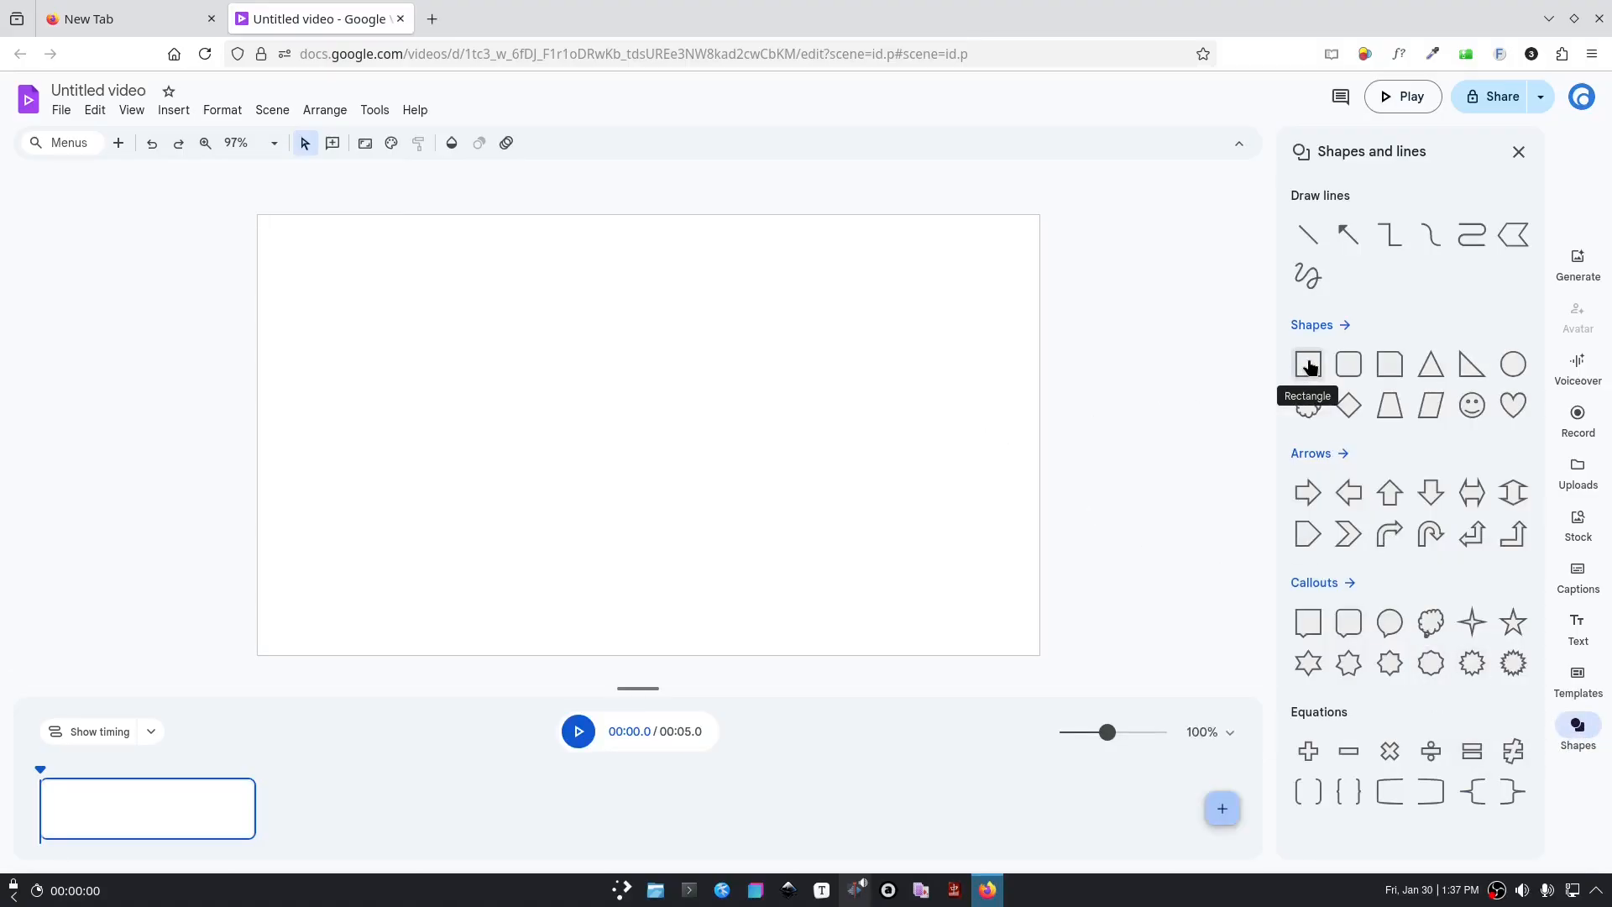
pyautogui.moveTo(1310, 367); pyautogui.dragTo(828, 368)
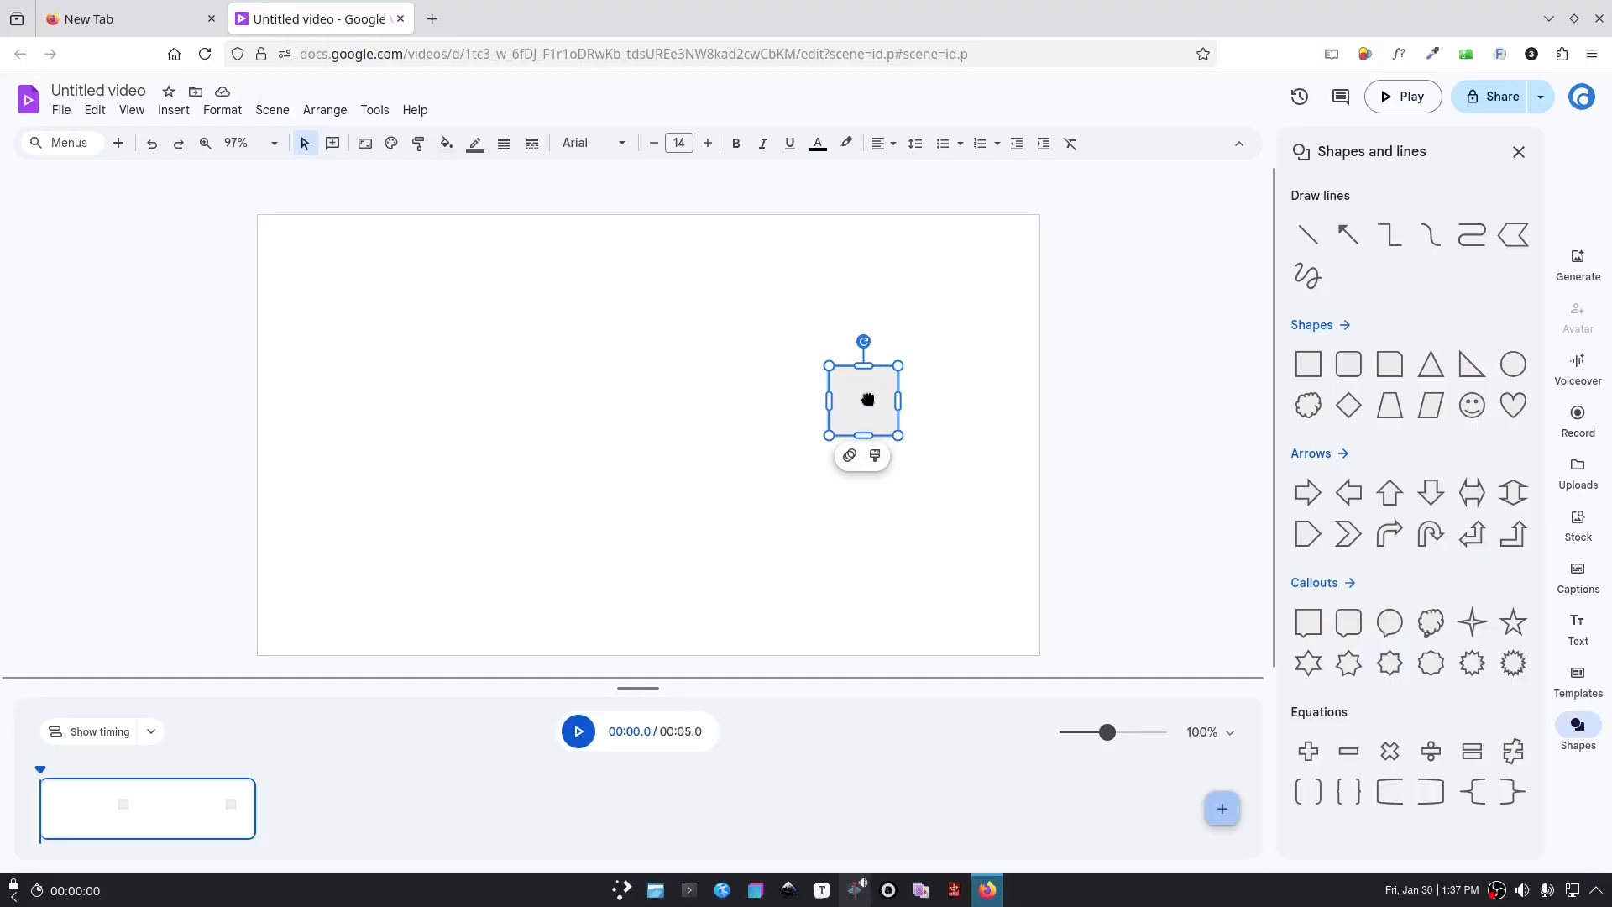
pyautogui.moveTo(867, 399); pyautogui.dragTo(708, 377)
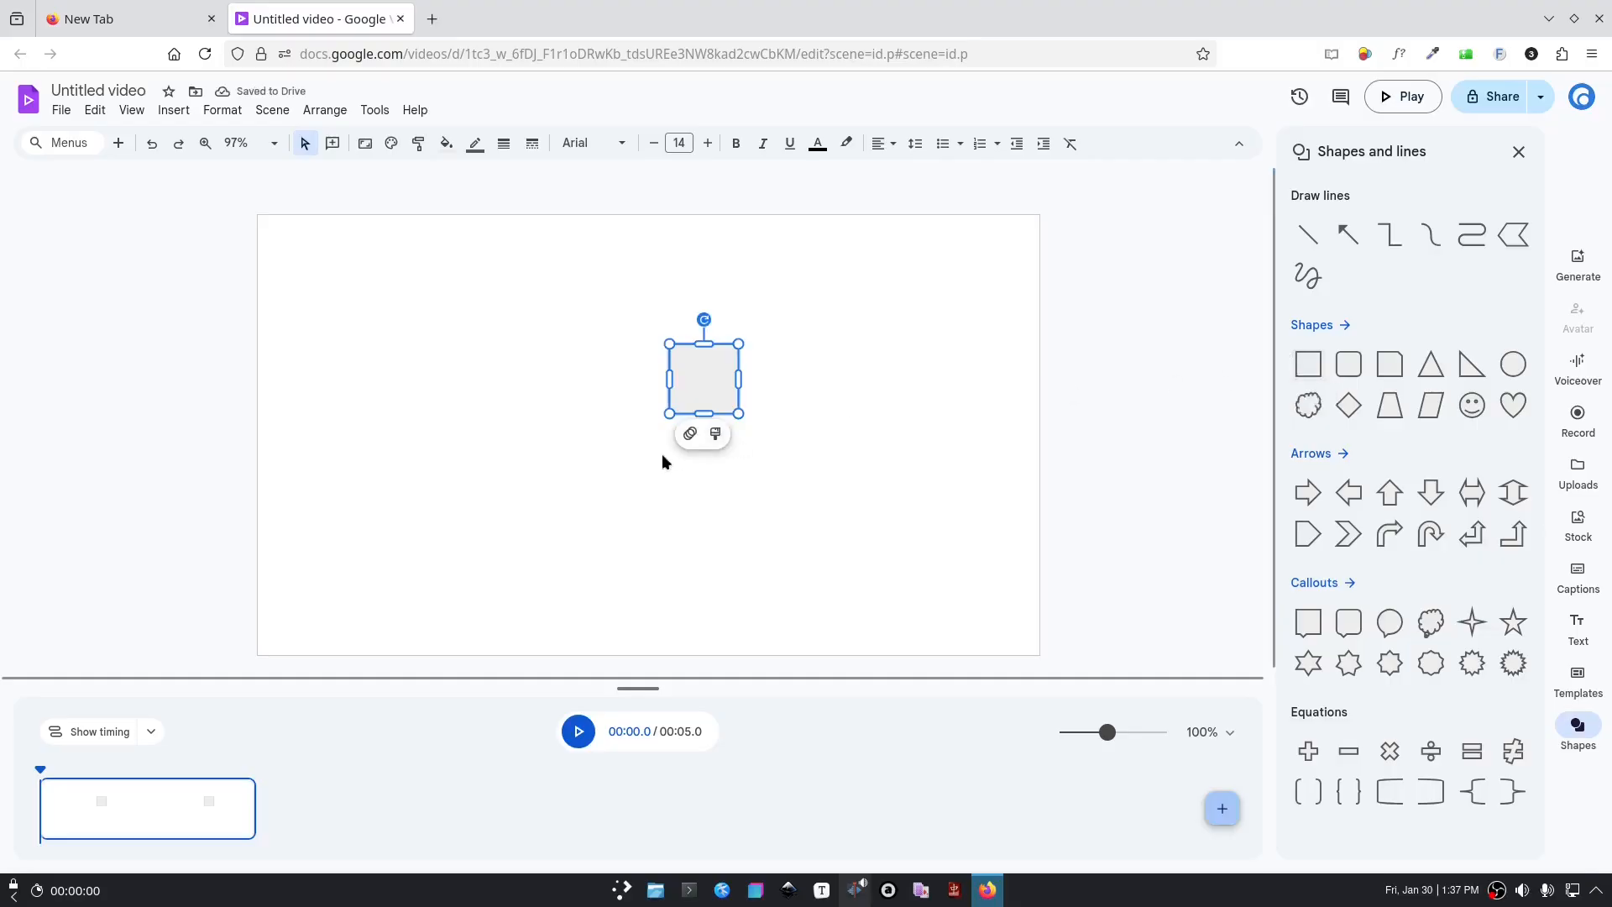
# Step: Set the rectangle's width and height to 96 px each
pyautogui.click(716, 434)
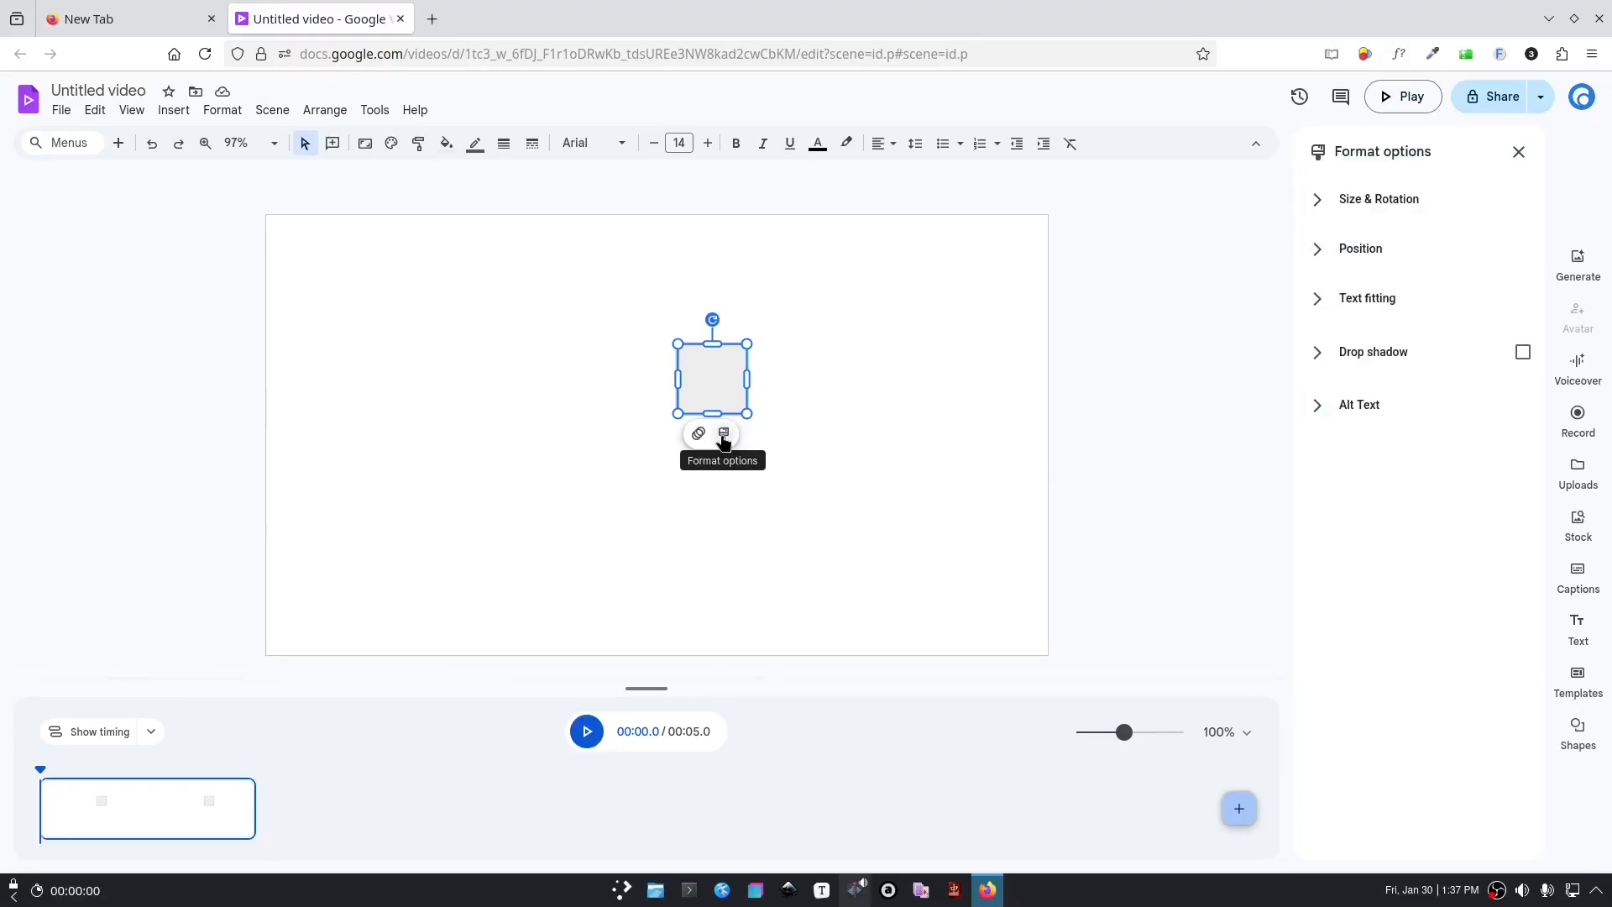
pyautogui.click(1377, 205)
pyautogui.doubleClick(1340, 287)
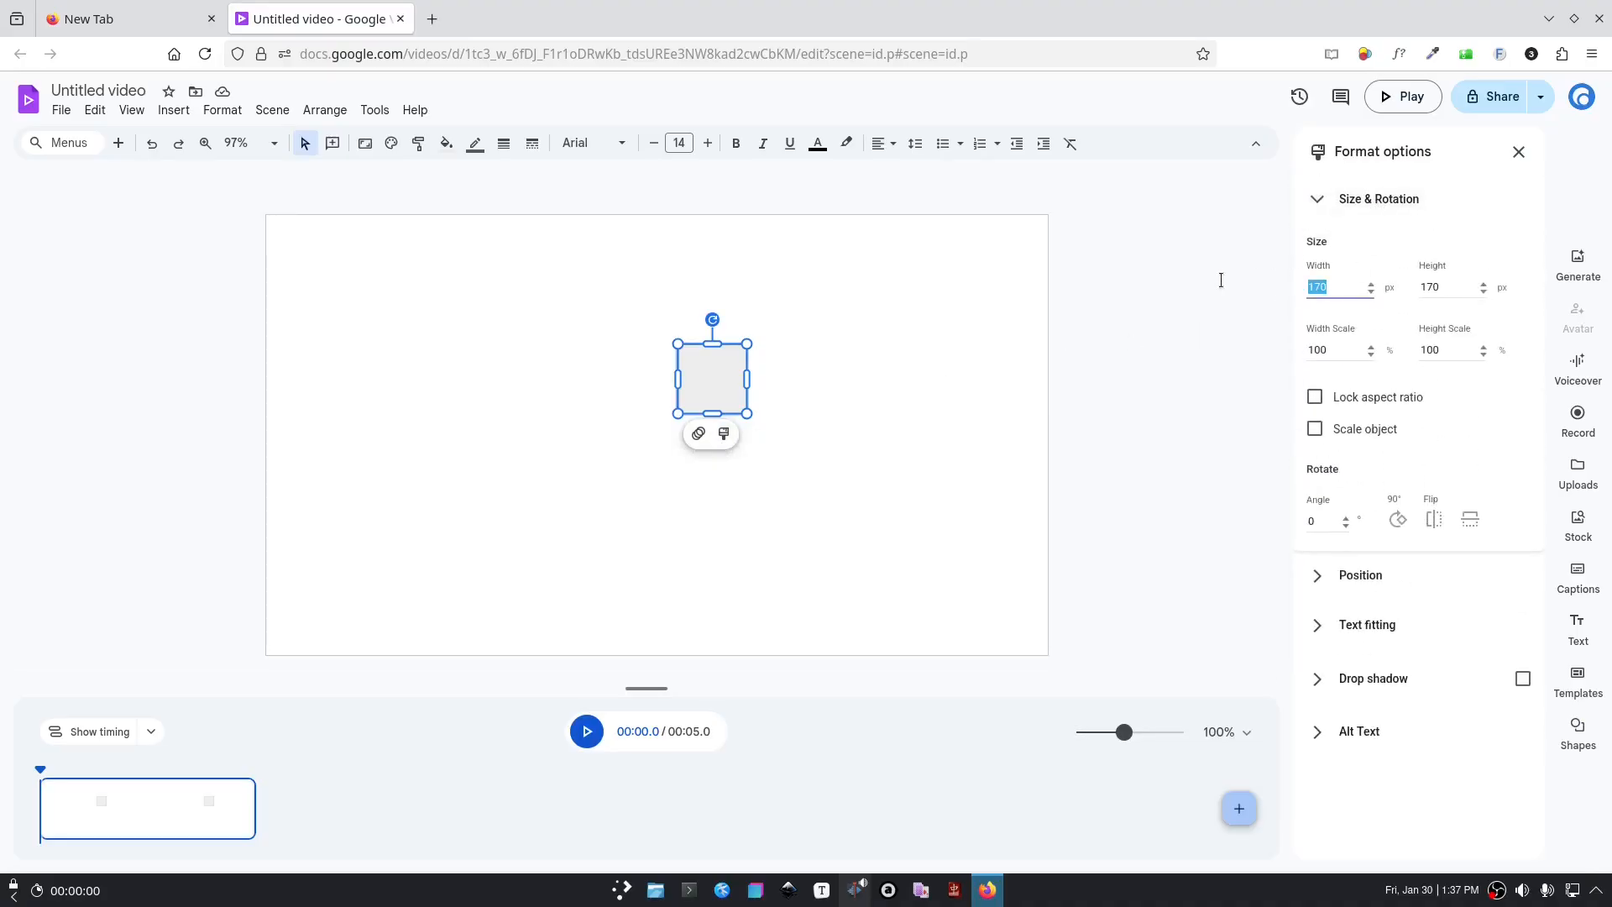
pyautogui.write('96')
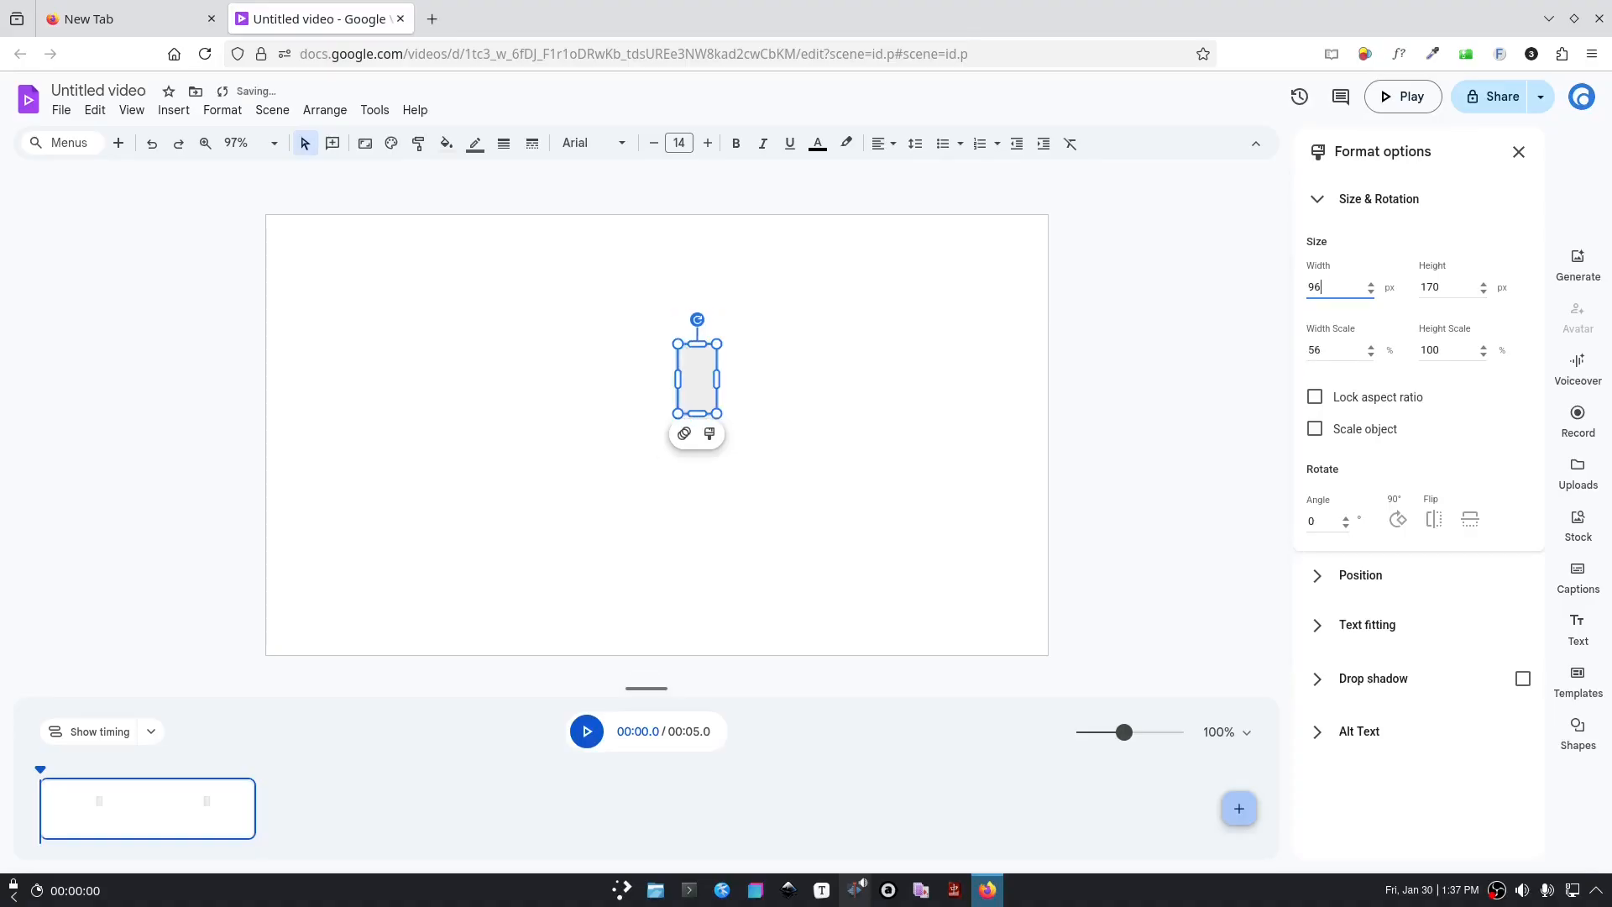
pyautogui.press('Tab')
pyautogui.write('9')
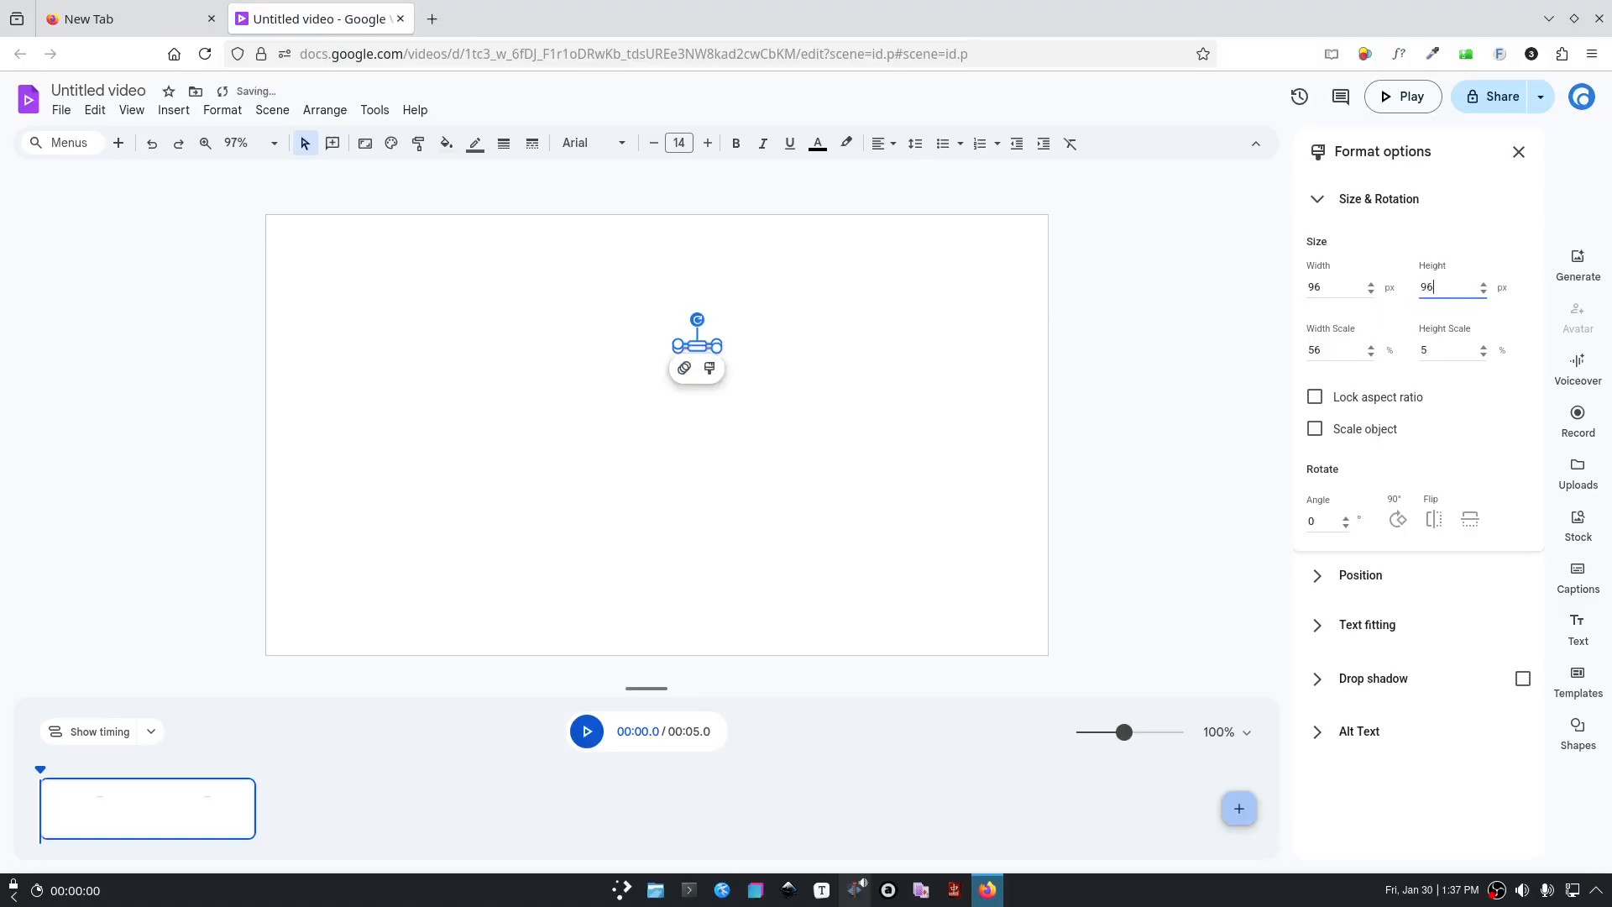
pyautogui.click(860, 322)
pyautogui.click(696, 361)
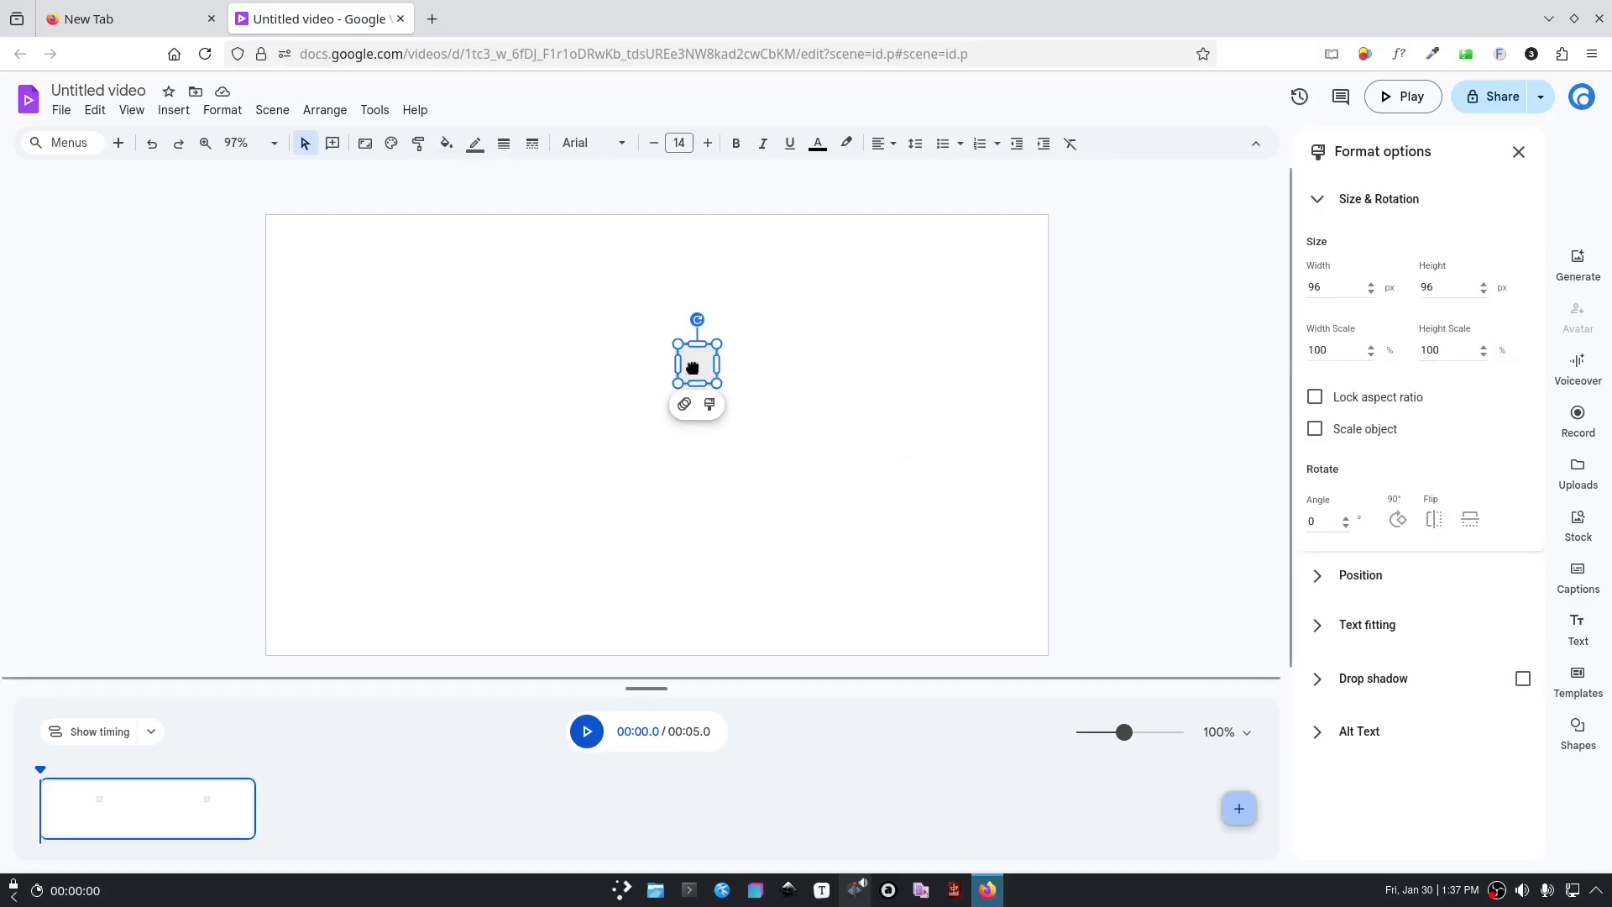
# Step: Place the small square in the canvas's upper-right corner and draw a larger rectangle starting from the square's lower-left corner
pyautogui.moveTo(697, 363); pyautogui.dragTo(1023, 241)
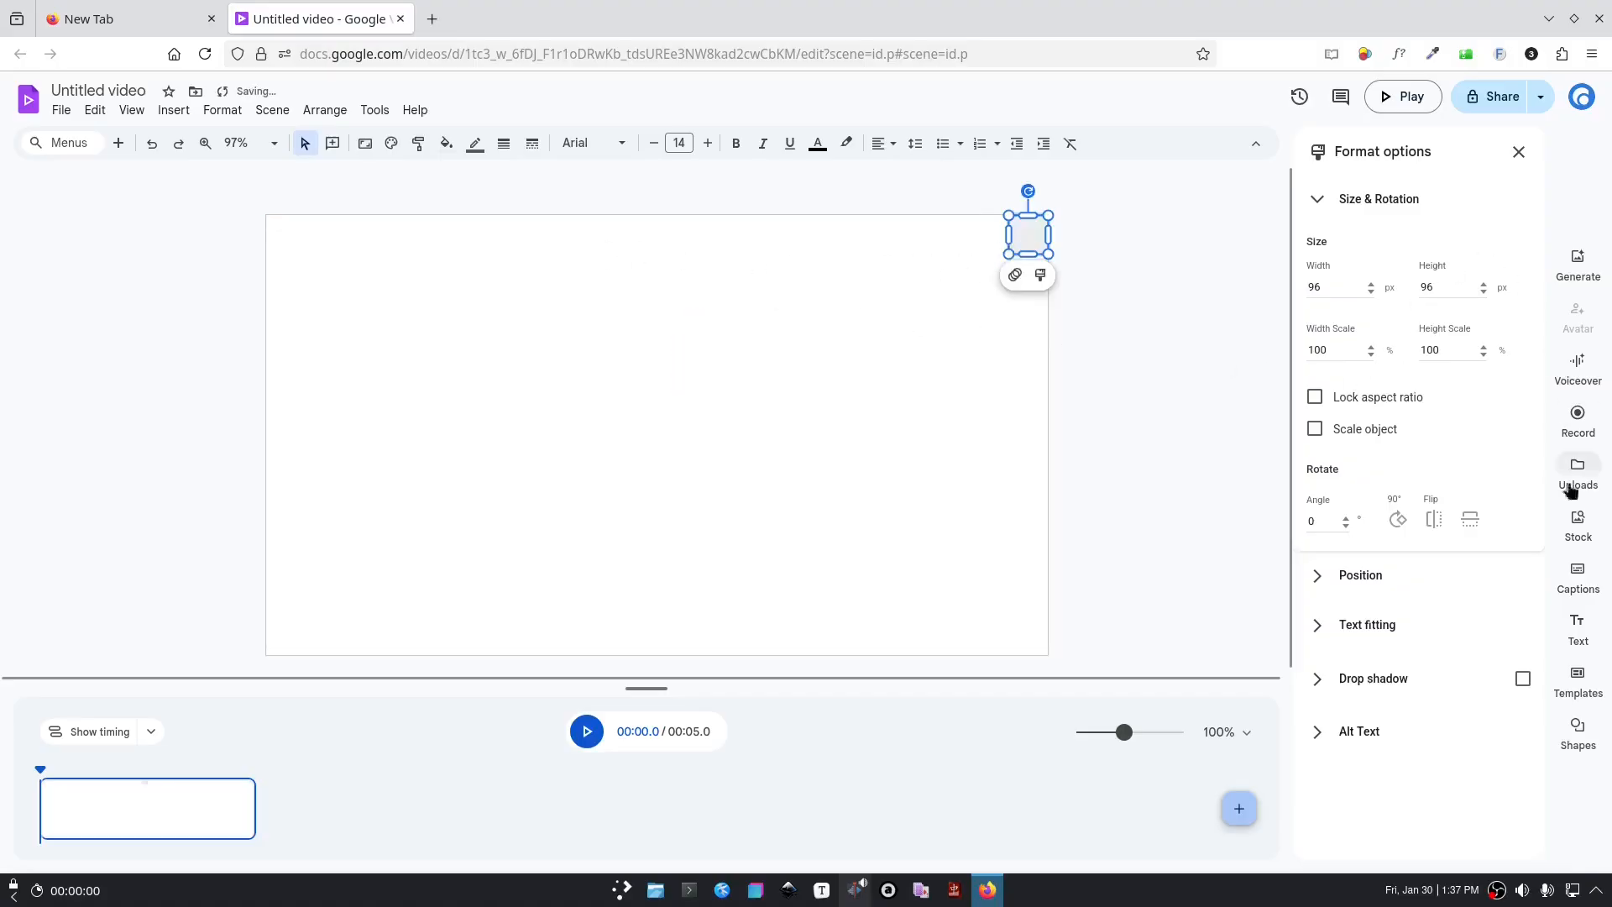
pyautogui.click(1577, 737)
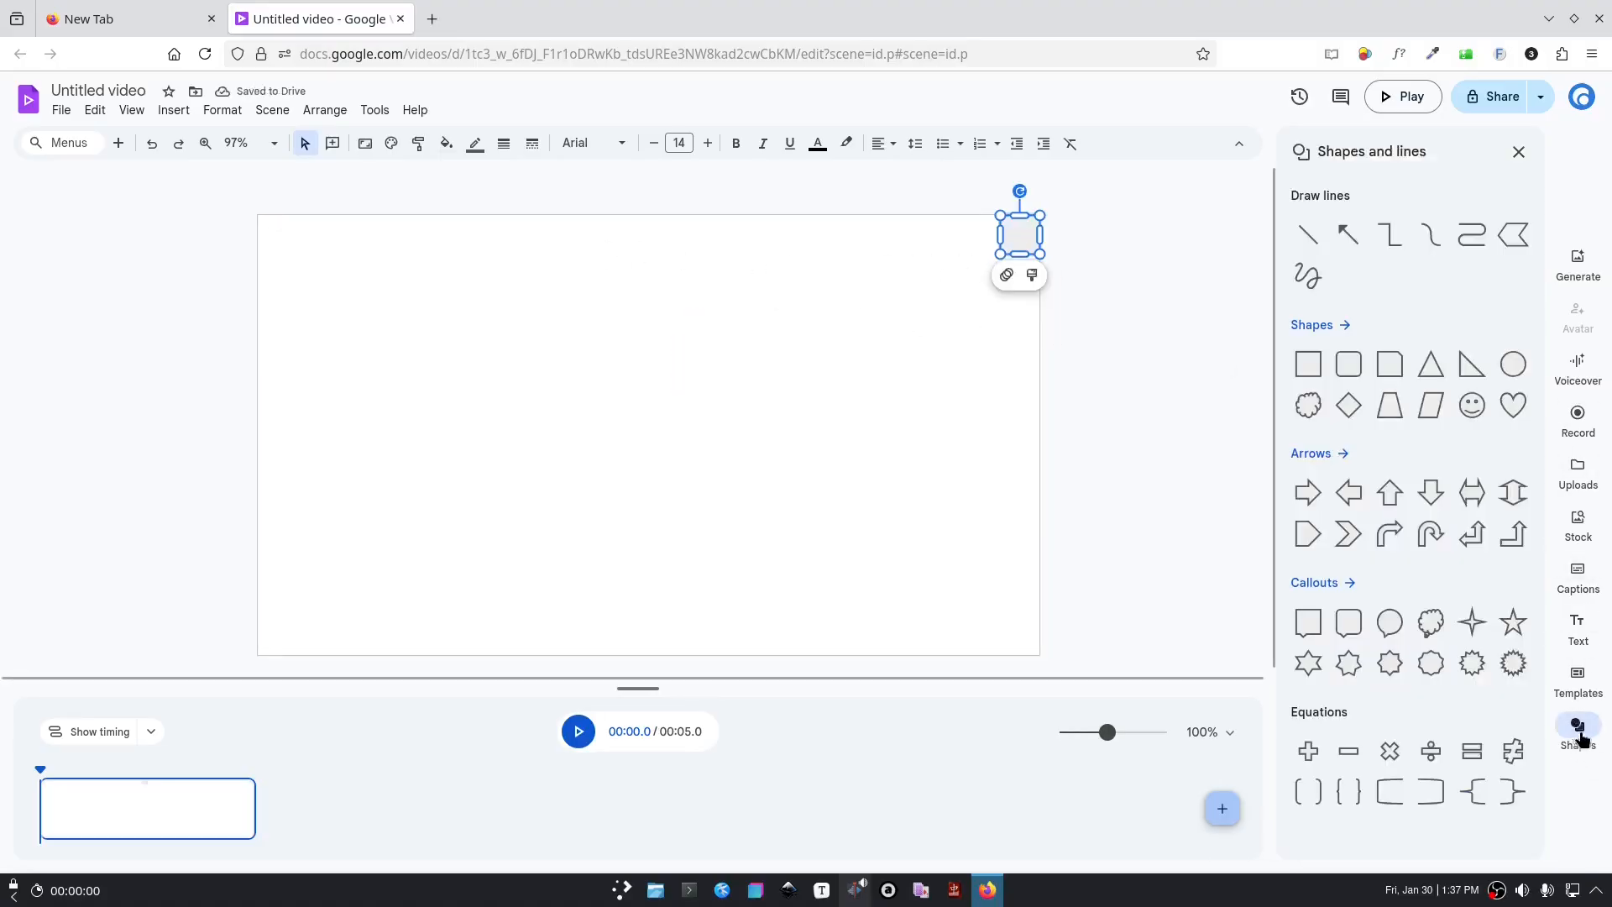
pyautogui.click(1309, 369)
pyautogui.moveTo(673, 388); pyautogui.dragTo(1000, 253)
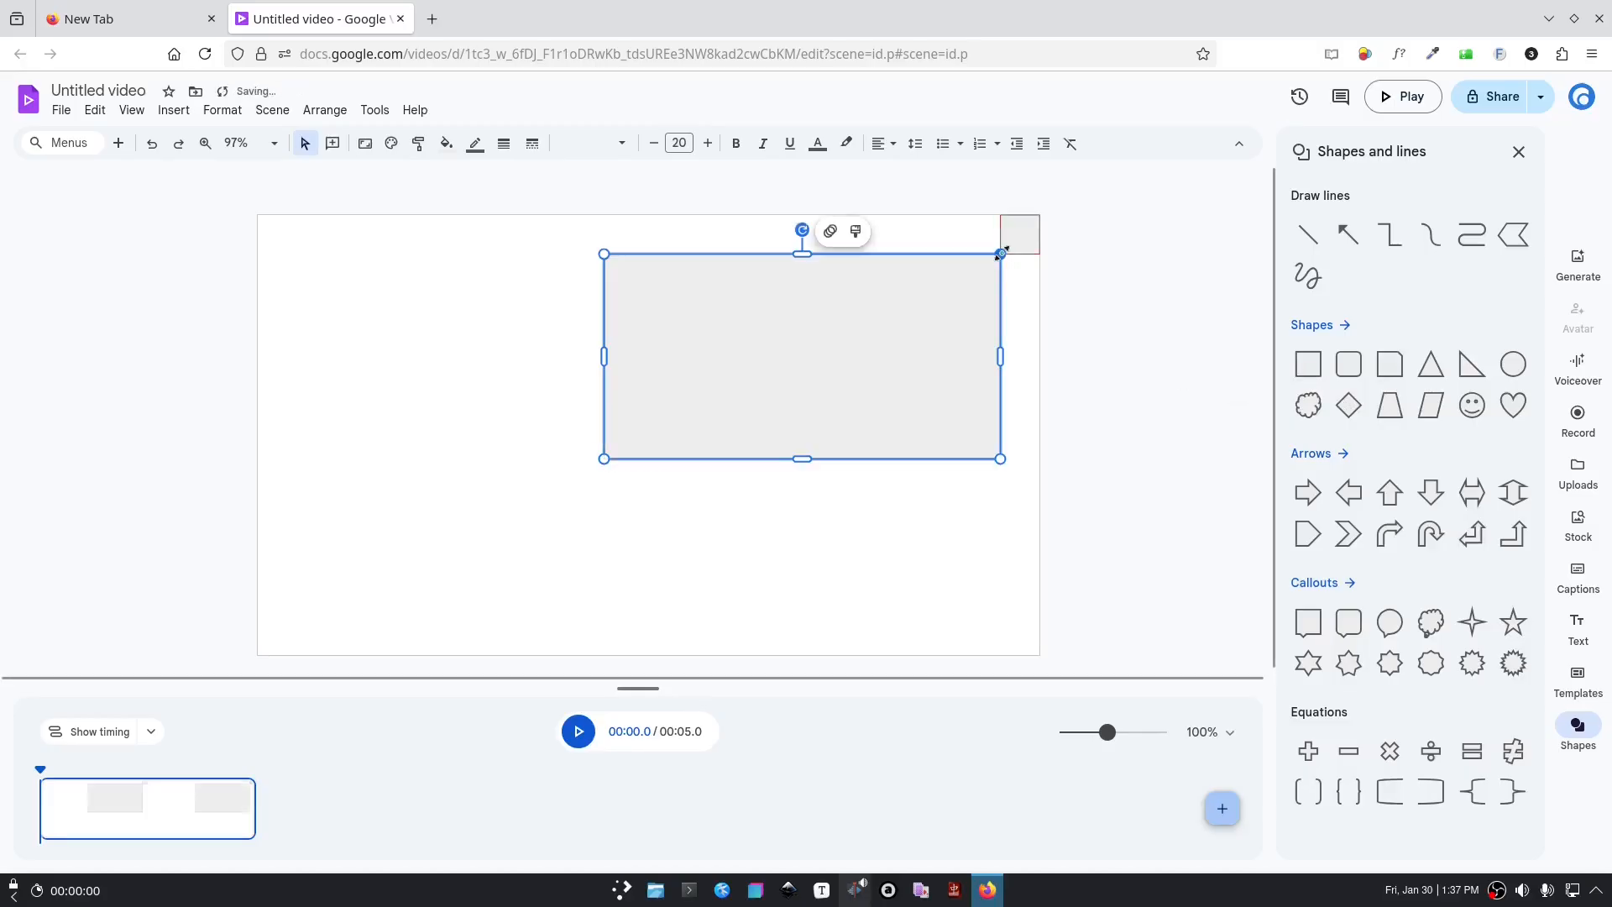
# Step: Move the small square to the canvas's lower-left corner and stretch the large rectangle to meet the square's upper-right corner
pyautogui.click(1021, 240)
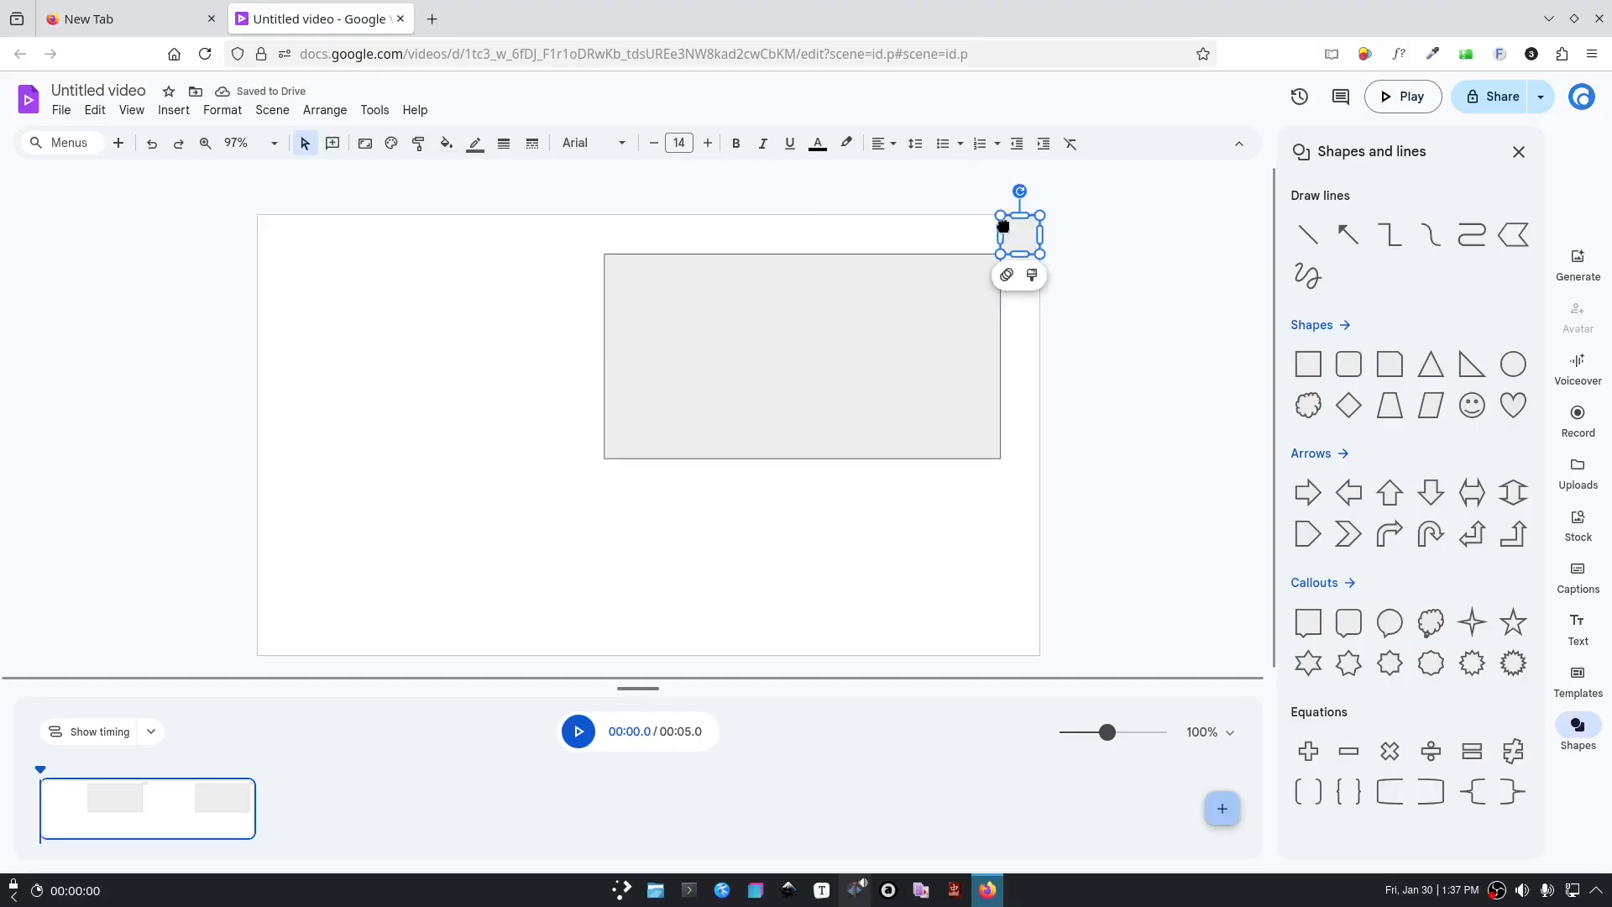
pyautogui.moveTo(1003, 225); pyautogui.dragTo(262, 628)
pyautogui.moveTo(263, 628); pyautogui.dragTo(271, 625)
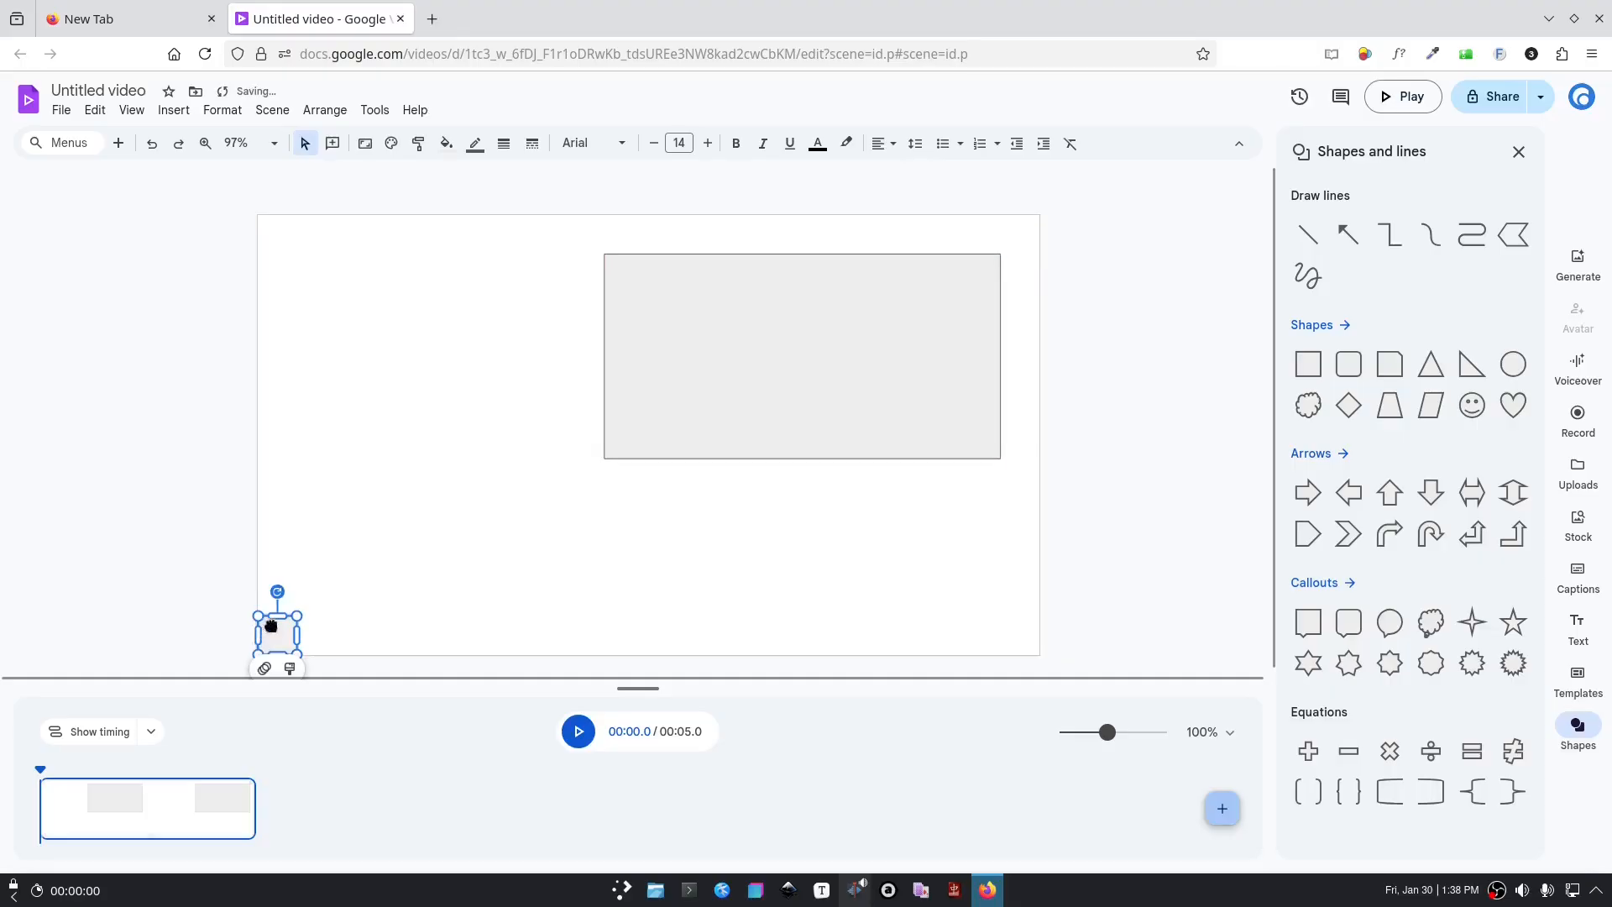
pyautogui.click(655, 430)
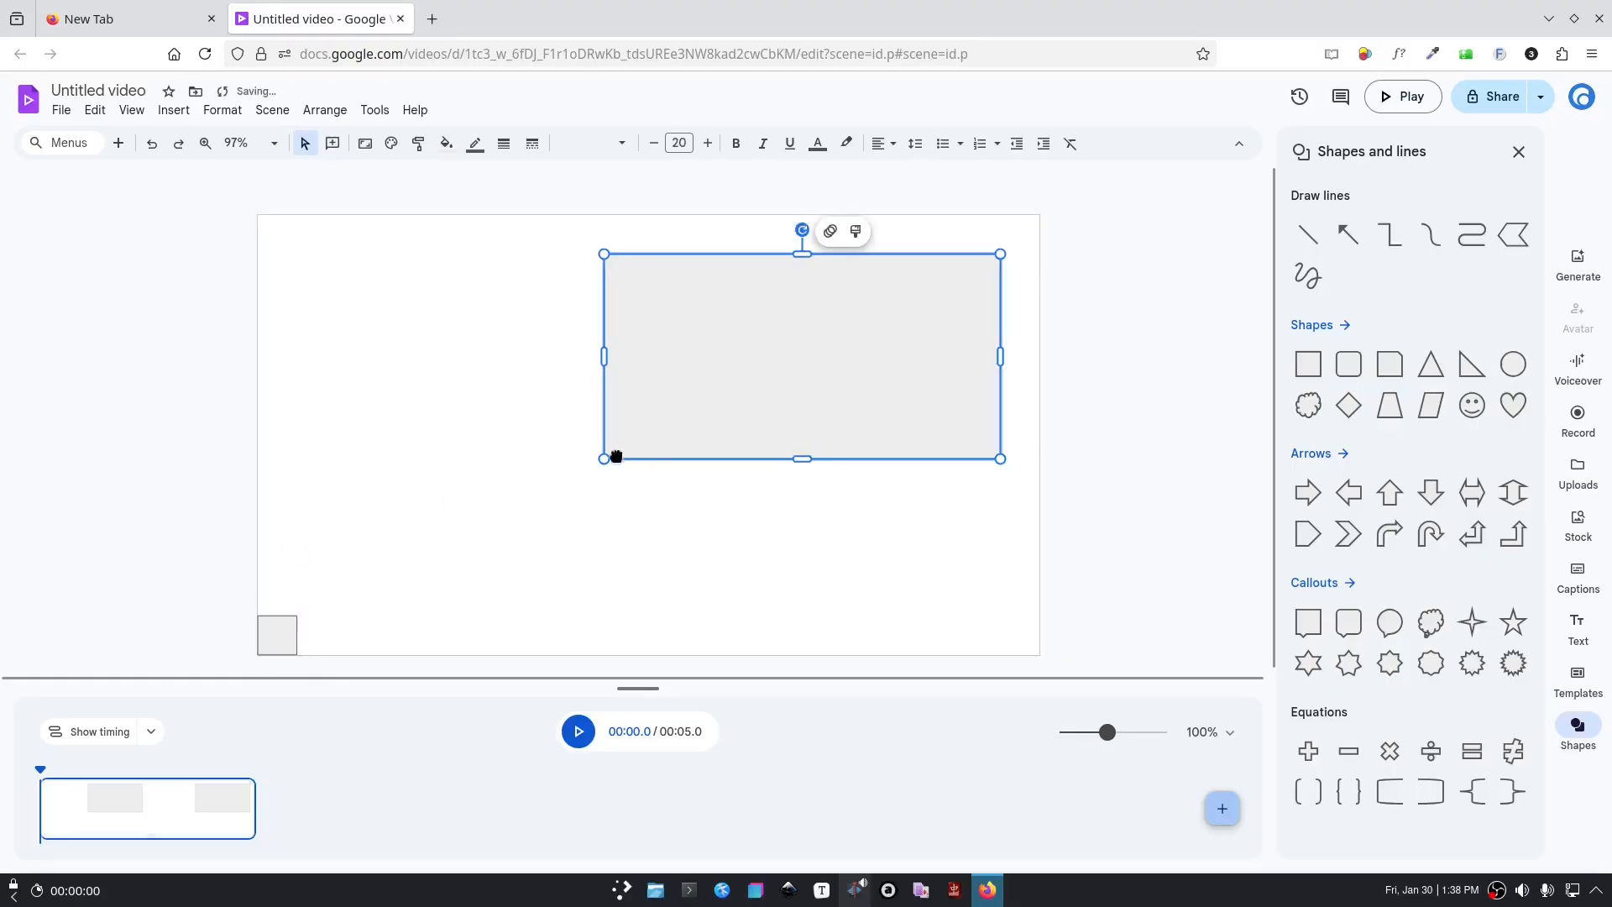
pyautogui.moveTo(603, 459); pyautogui.dragTo(295, 616)
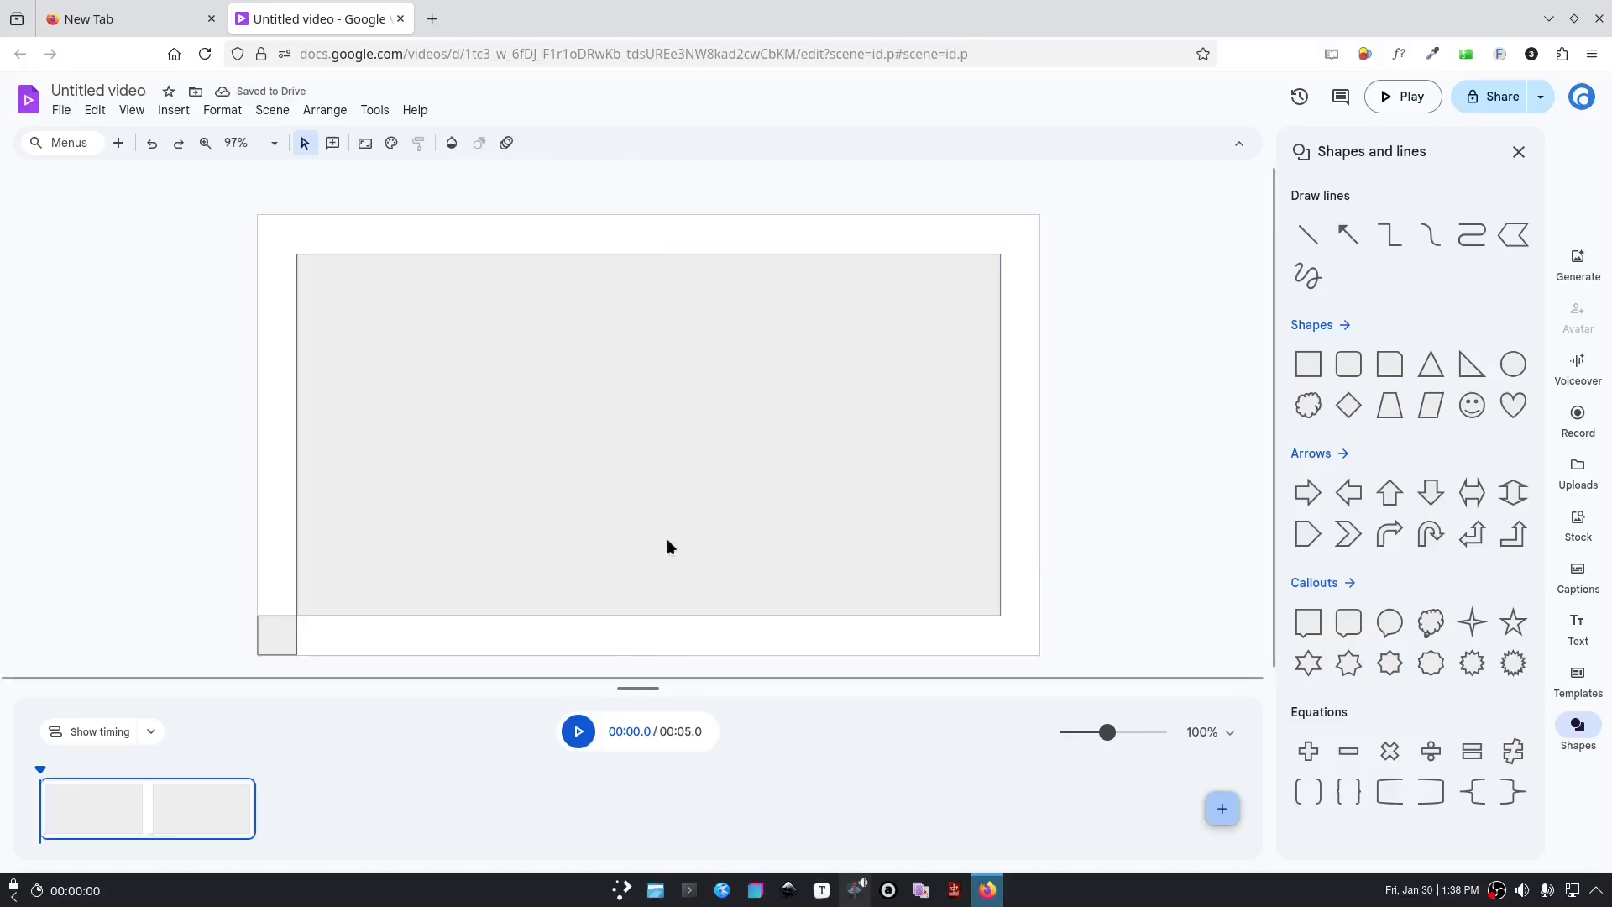
pyautogui.scroll(3, 596, 572)
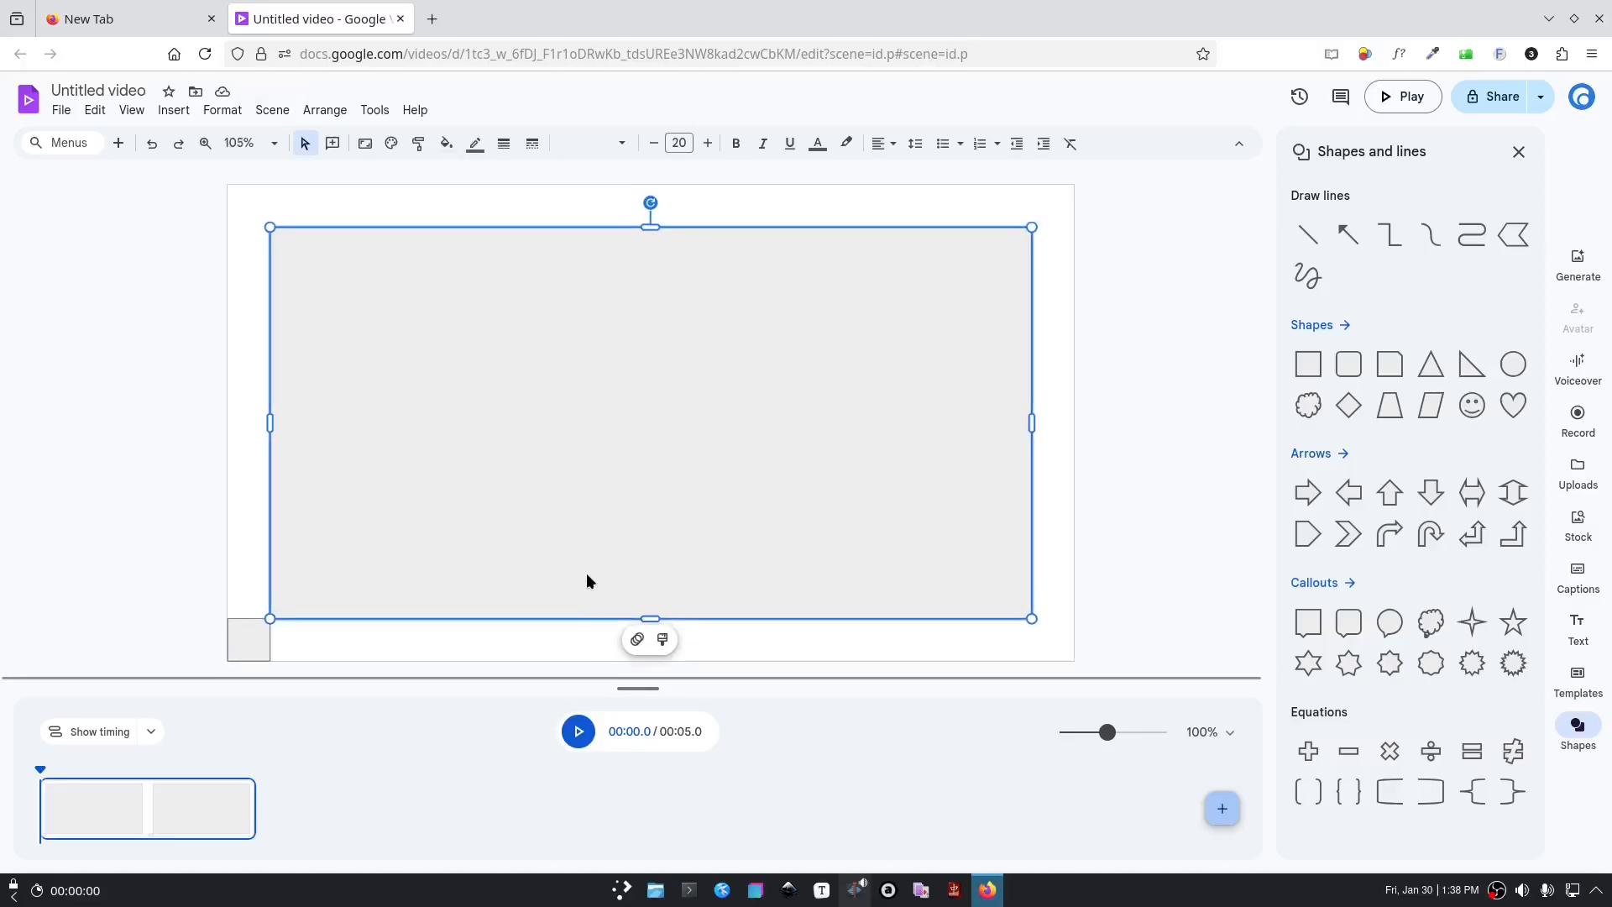
pyautogui.scroll(1, 571, 609)
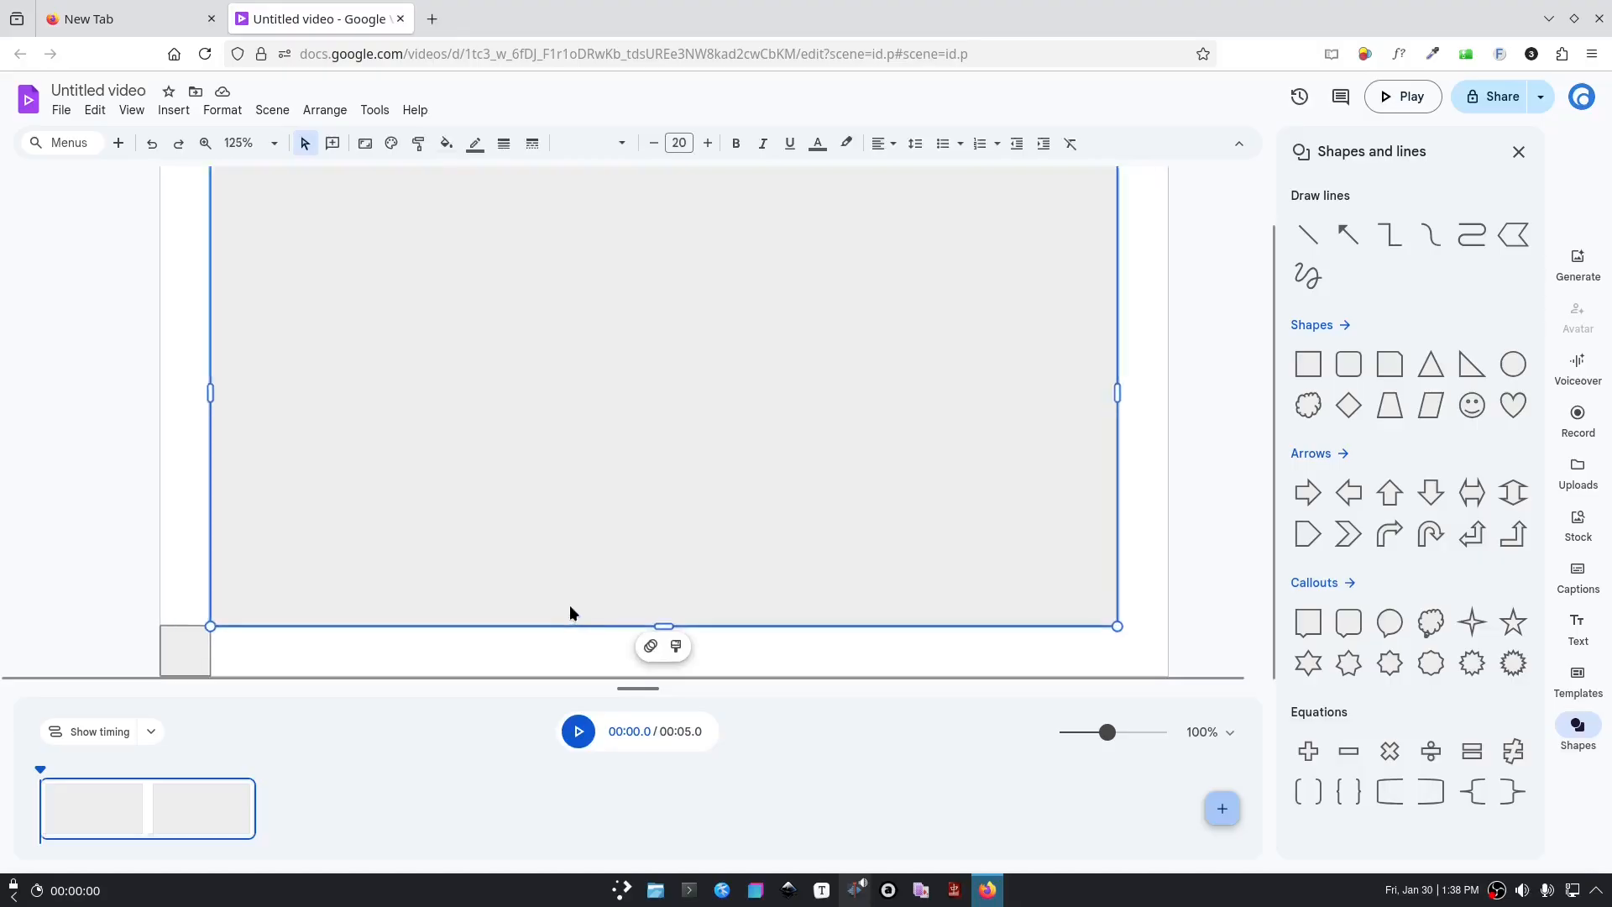
pyautogui.scroll(-2, 568, 609)
pyautogui.scroll(-2, 564, 606)
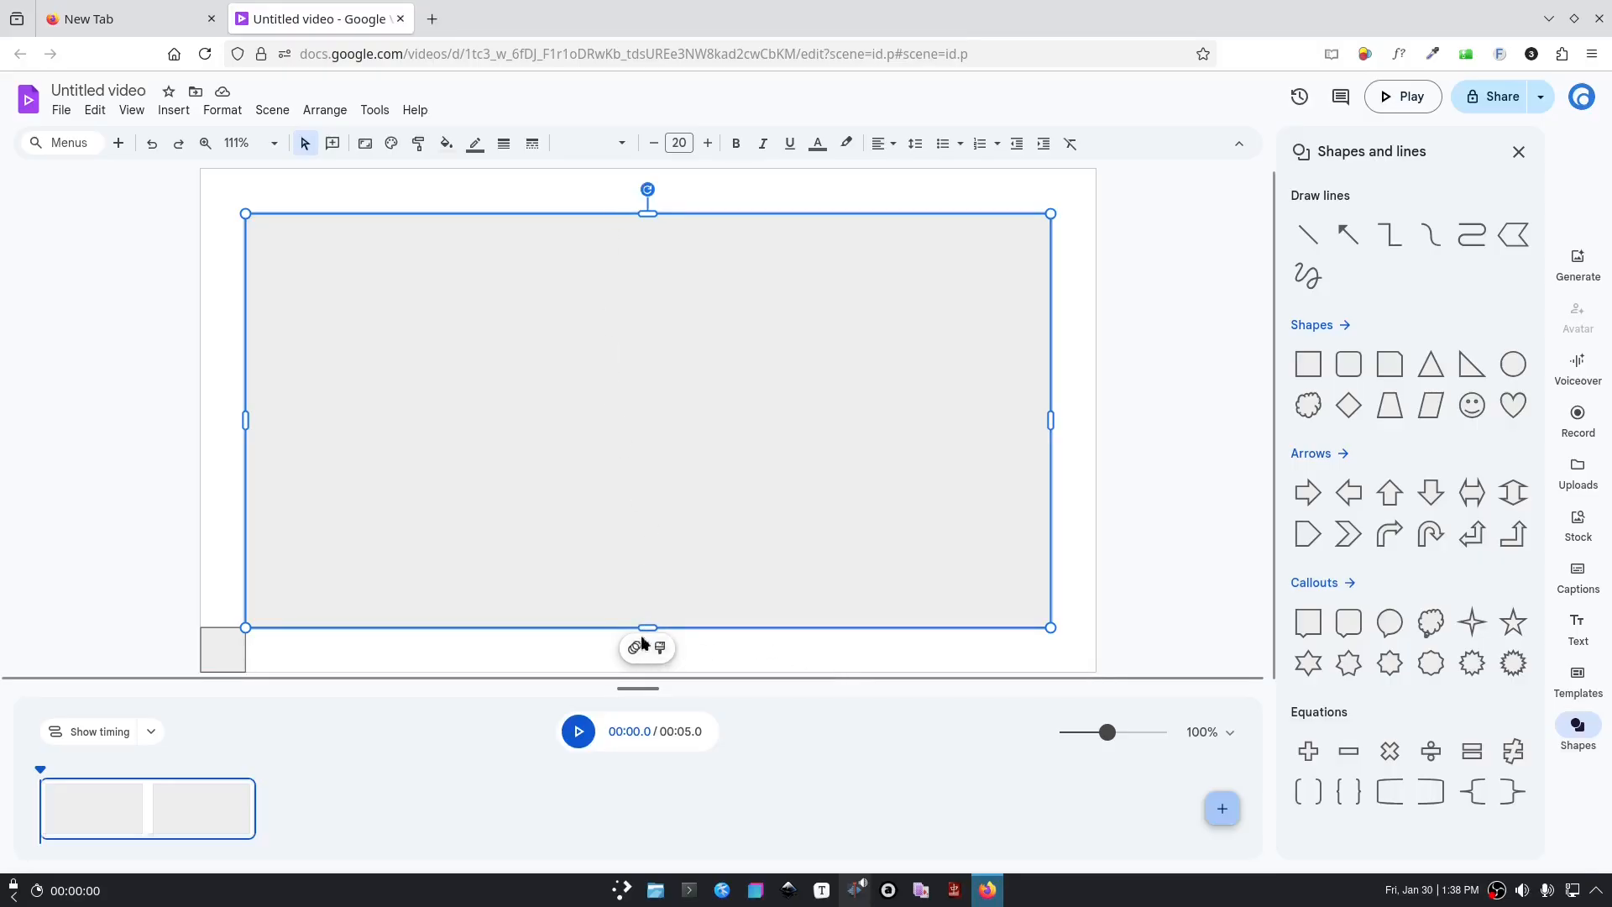
# Step: Pull the large rectangle's bottom edge slightly up and its top edge slightly higher, adjusting the vertical margins
pyautogui.moveTo(647, 626); pyautogui.dragTo(648, 621)
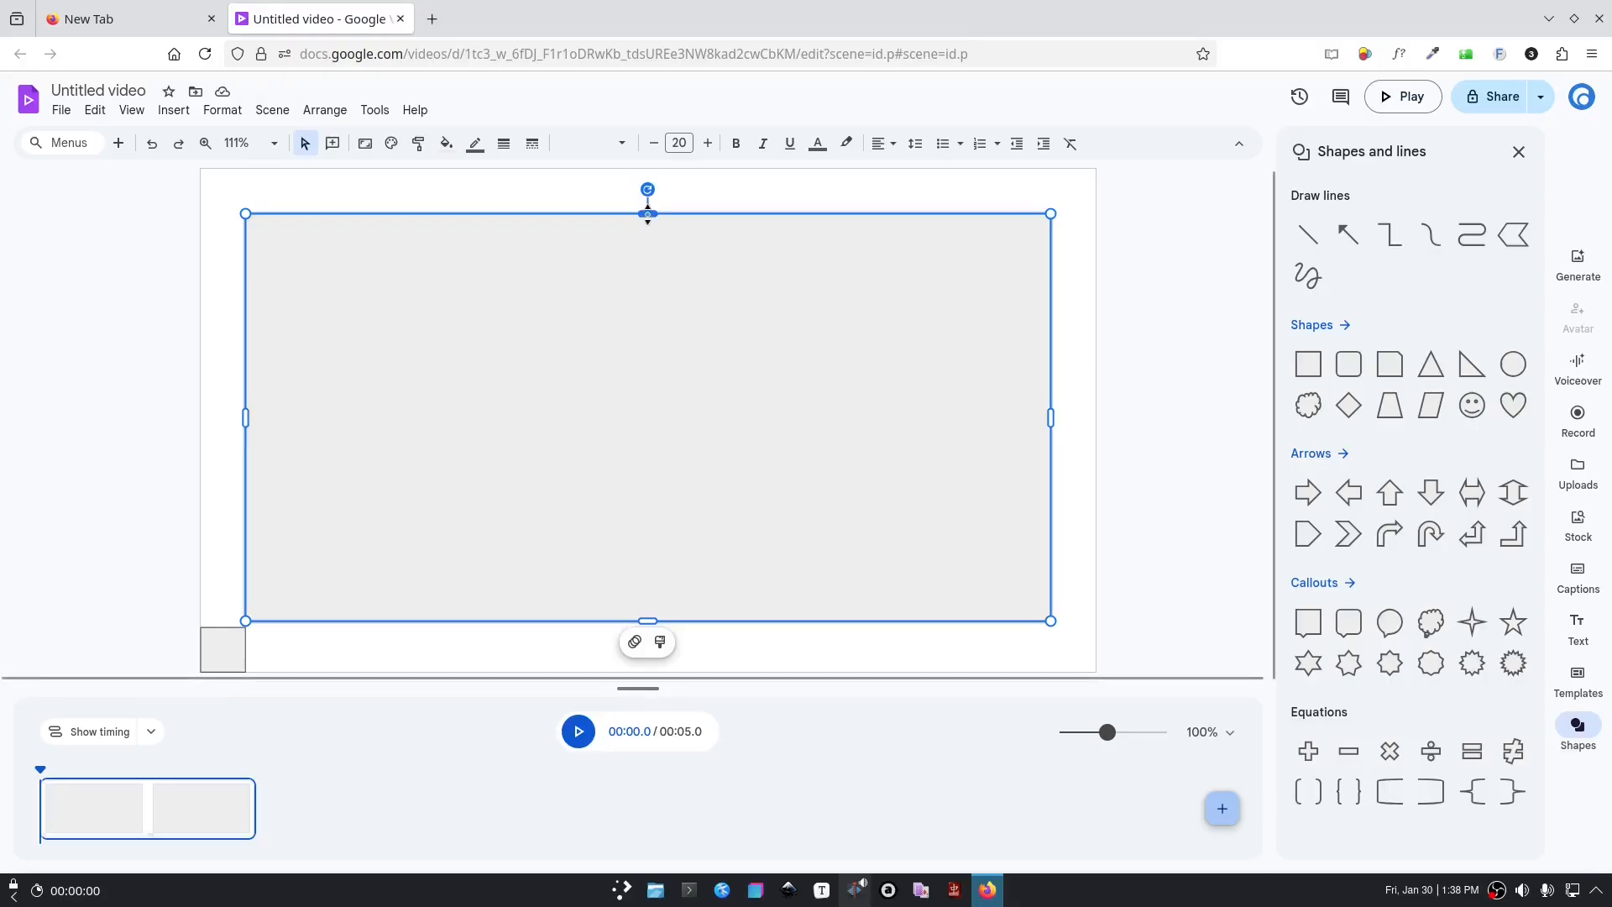
pyautogui.moveTo(647, 214); pyautogui.dragTo(650, 202)
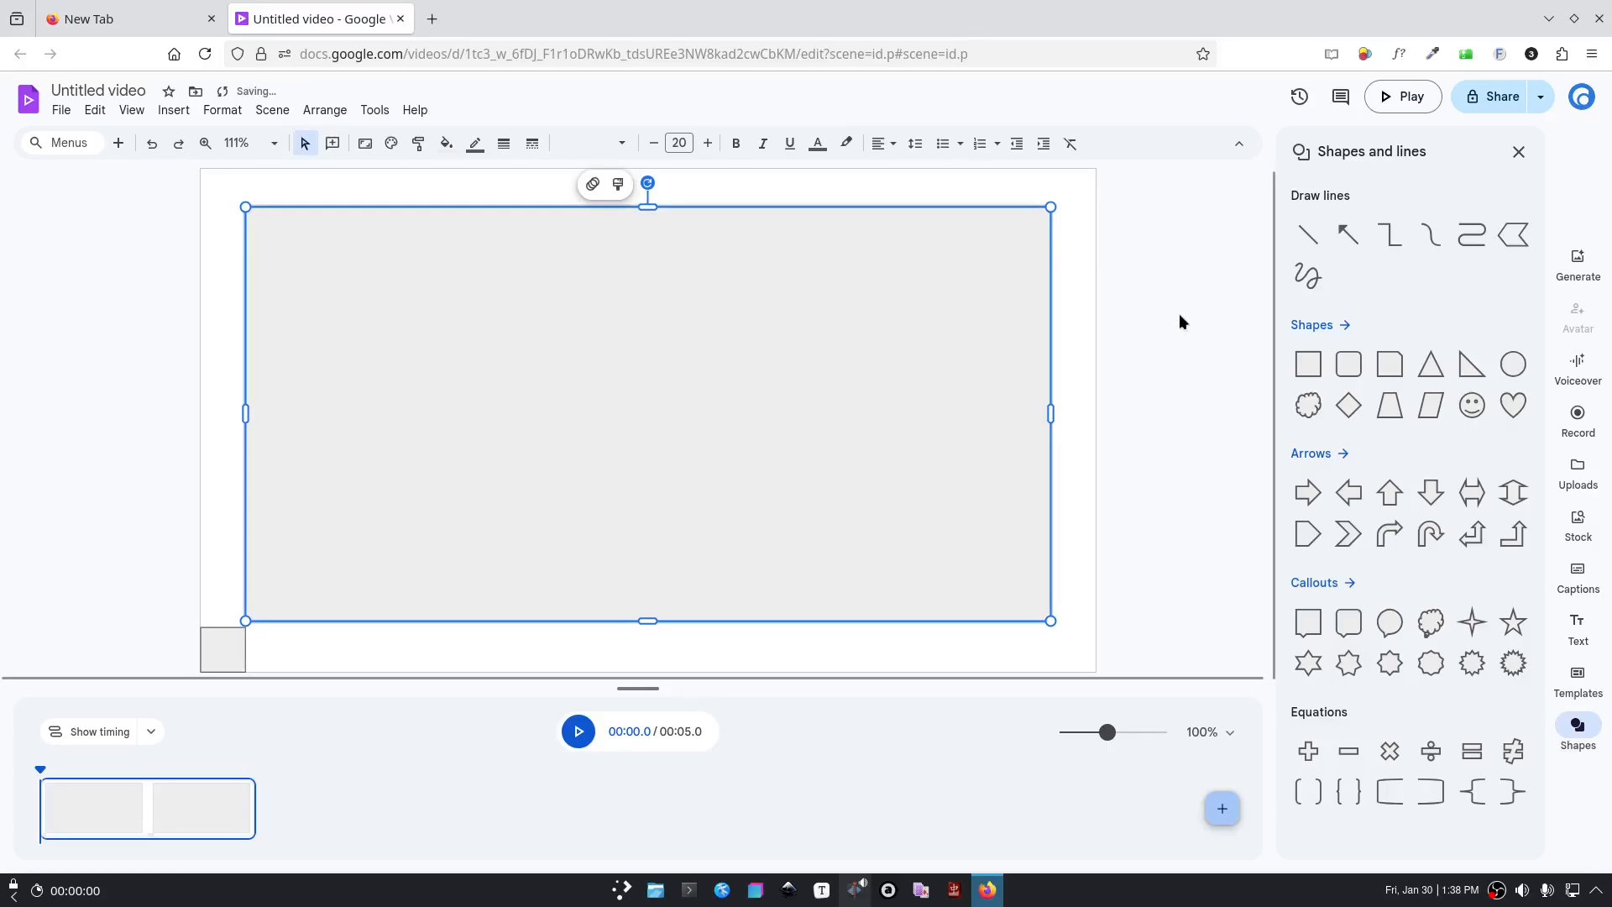
pyautogui.click(1222, 388)
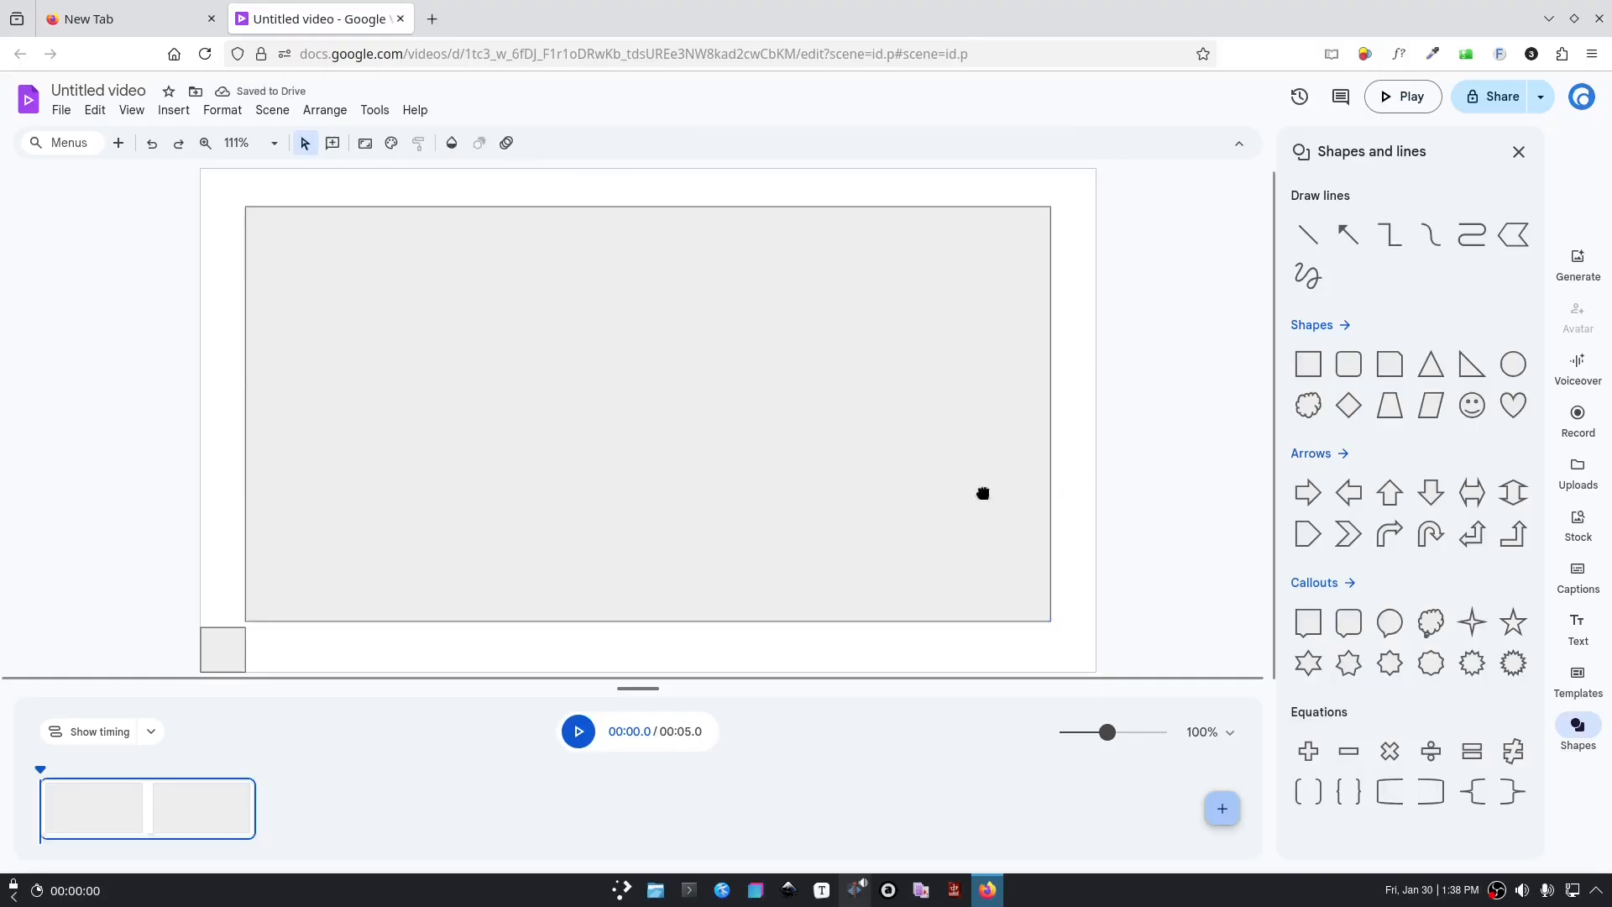
pyautogui.scroll(-2, 884, 501)
pyautogui.scroll(-2, 885, 500)
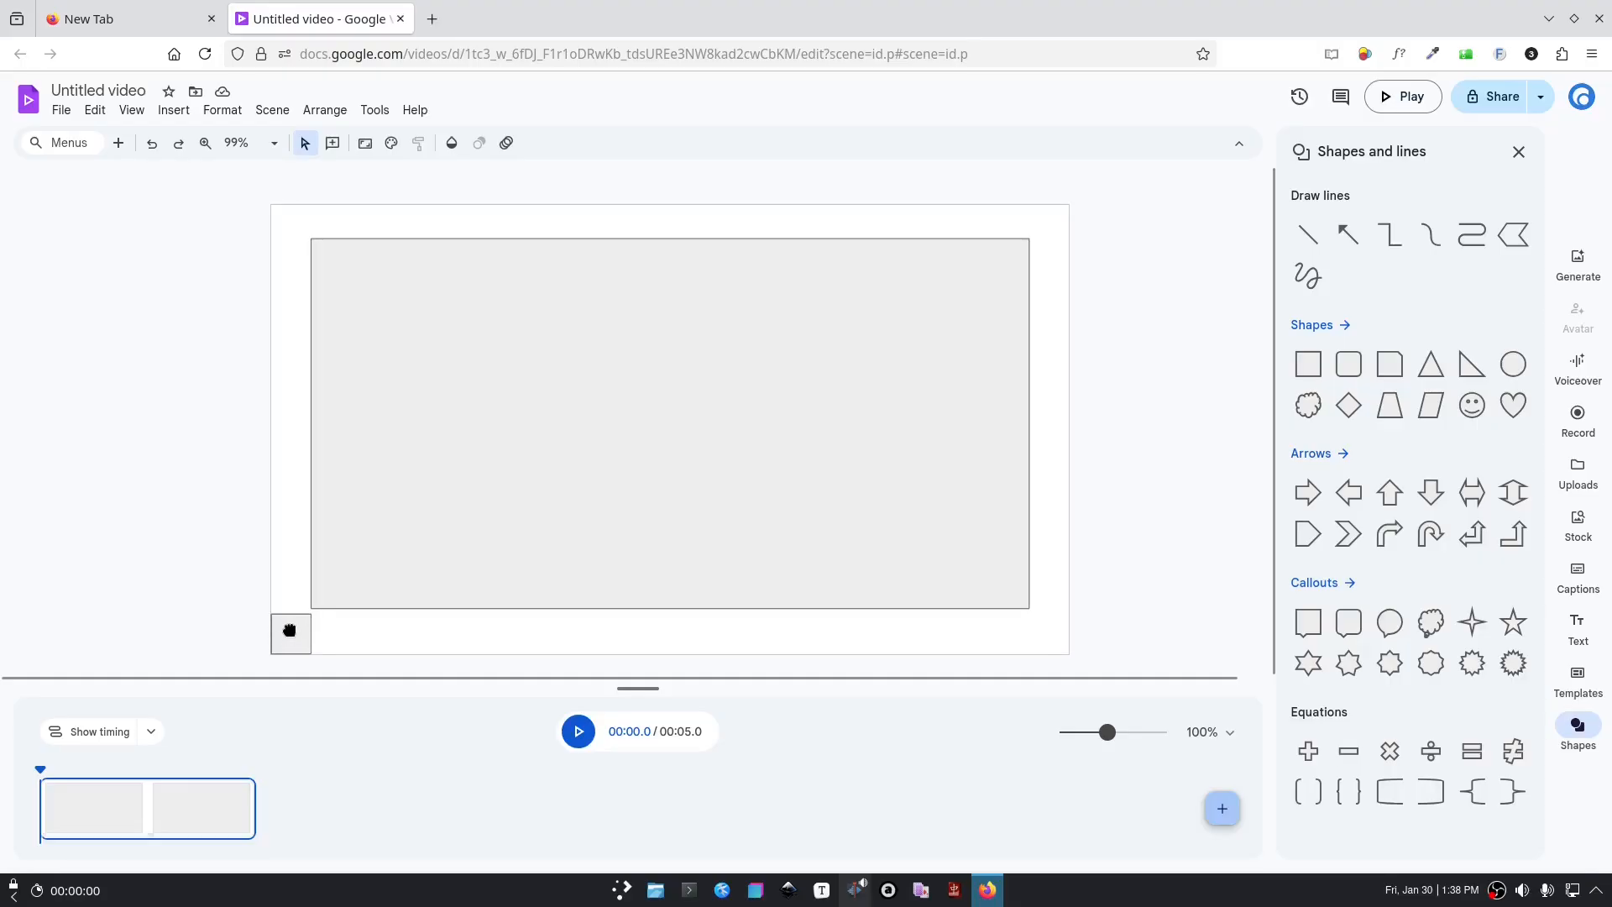
pyautogui.click(727, 516)
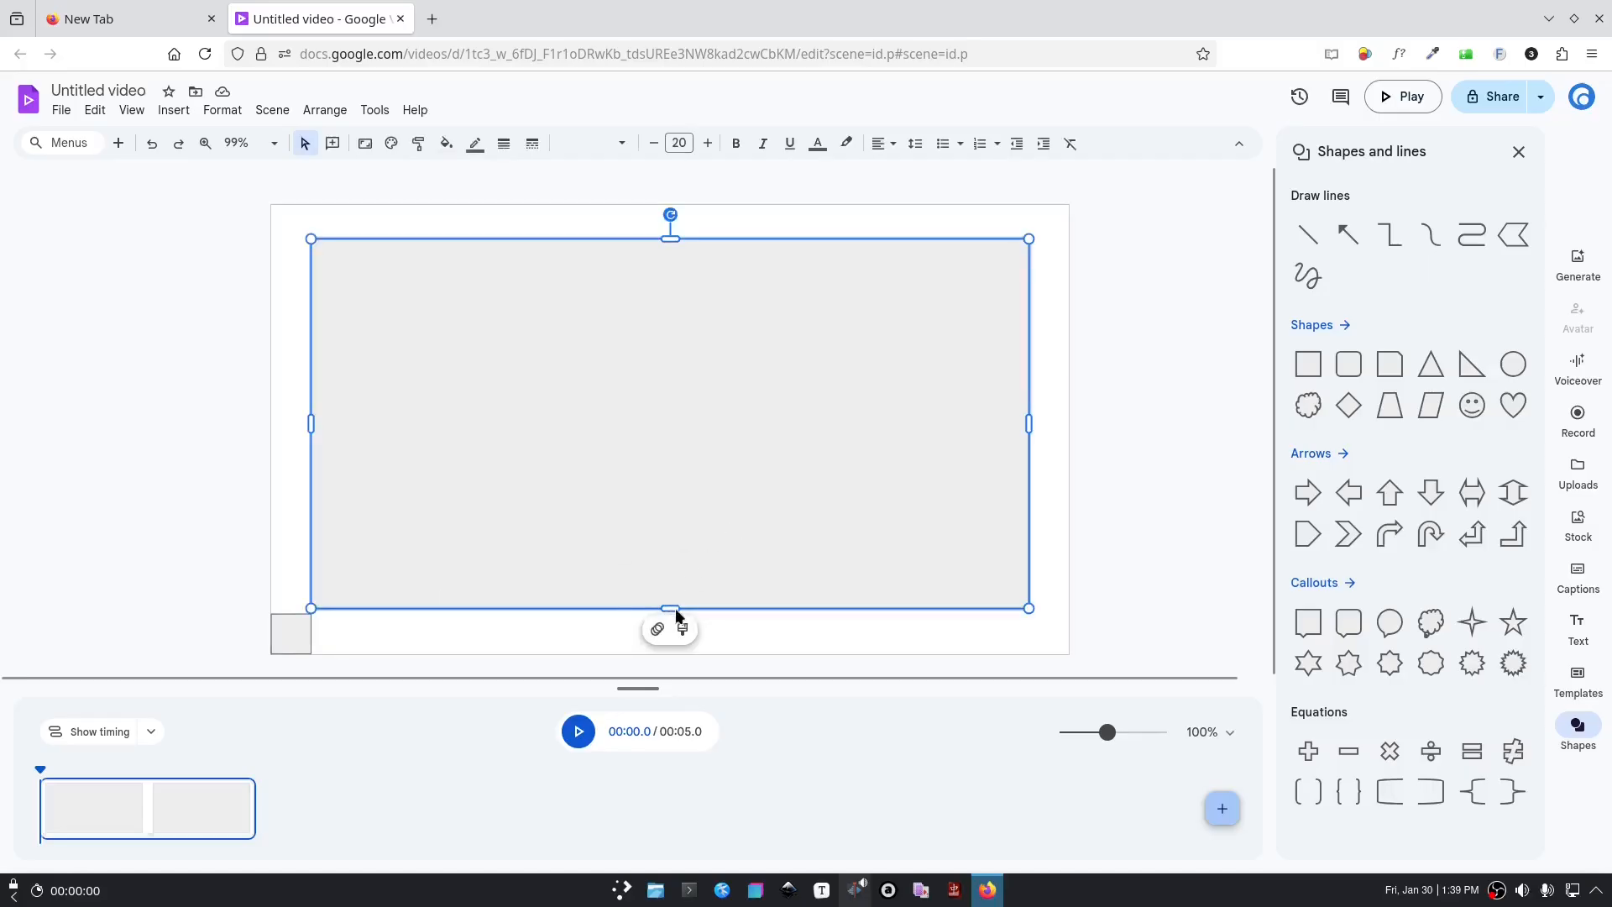
pyautogui.moveTo(667, 607); pyautogui.dragTo(669, 610)
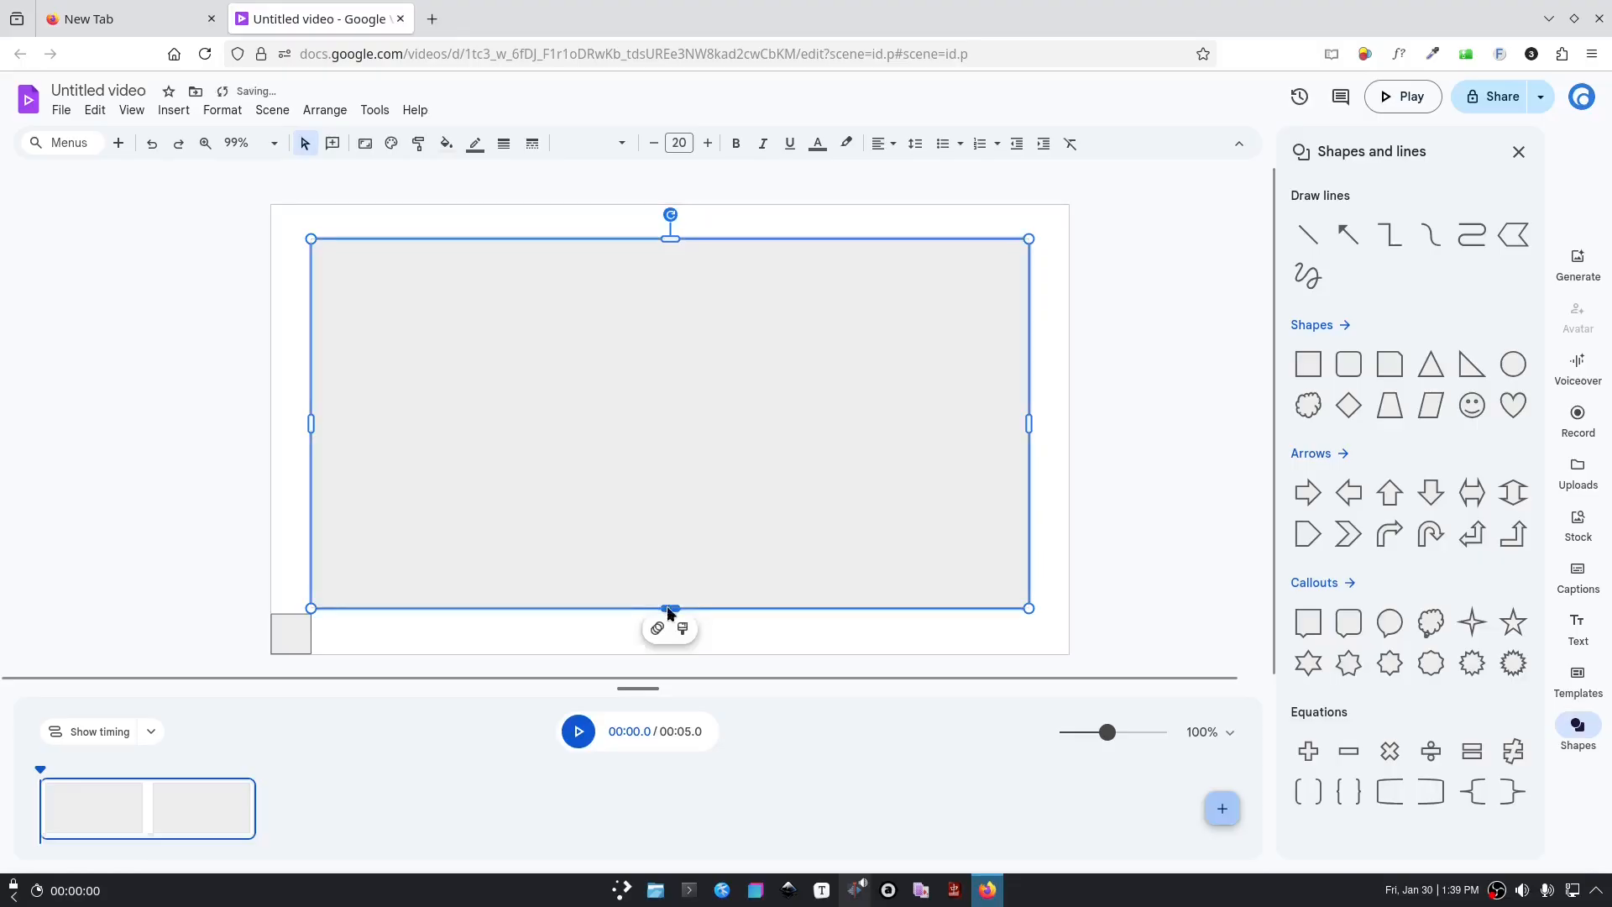
pyautogui.click(1184, 520)
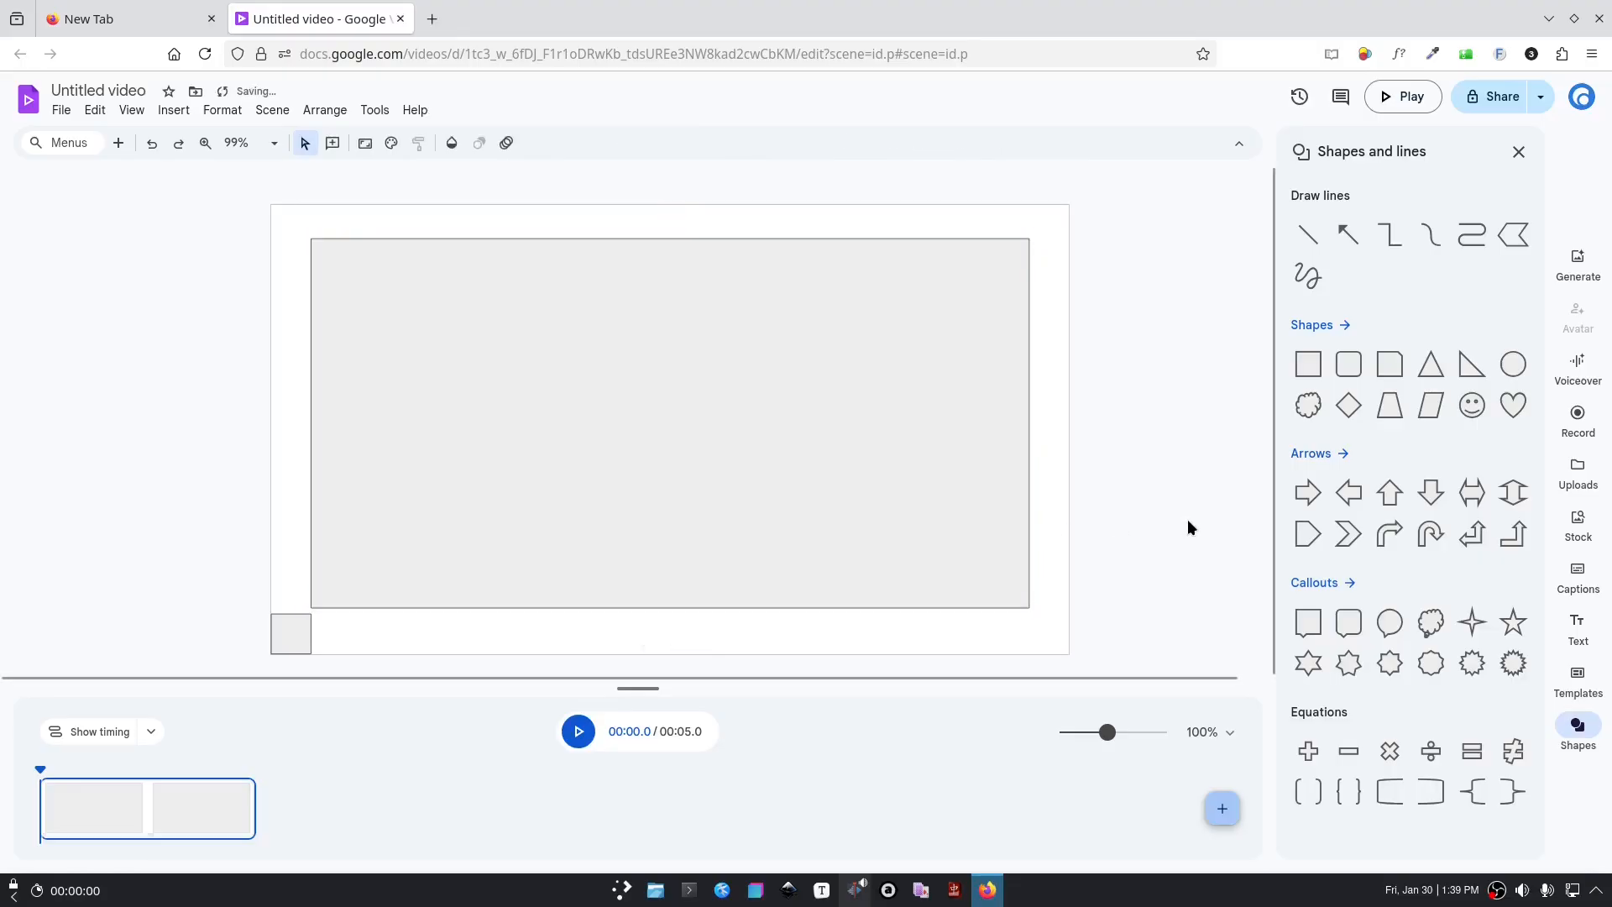
# Step: Move the small square into the large rectangle's upper-right inner corner and send the large rectangle backward behind it
pyautogui.click(299, 631)
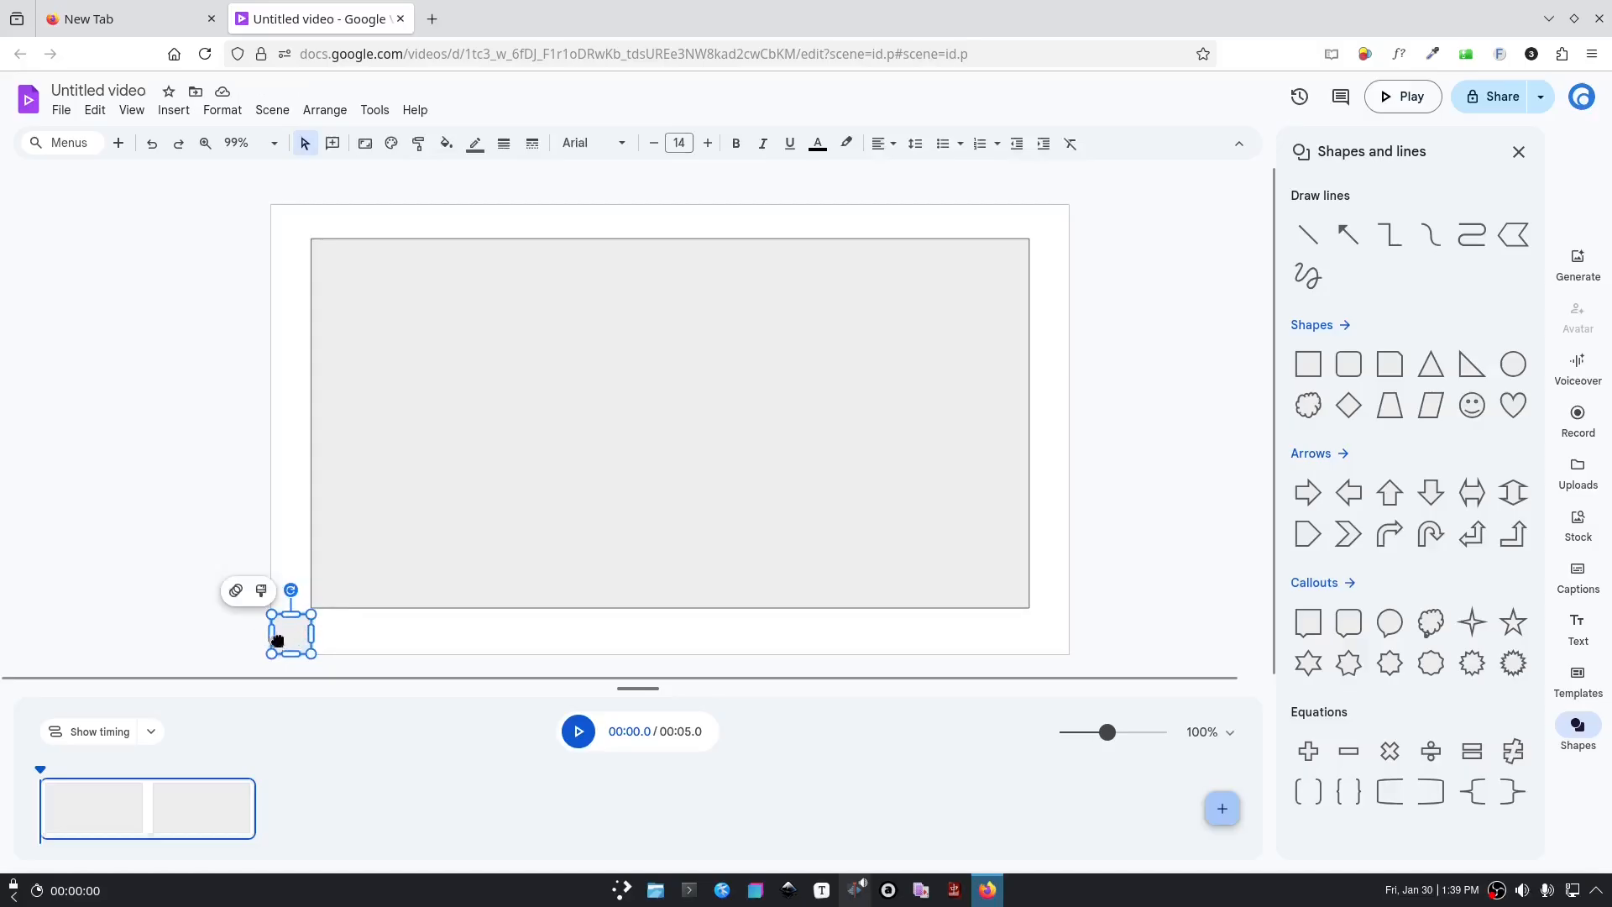
pyautogui.moveTo(280, 636); pyautogui.dragTo(998, 261)
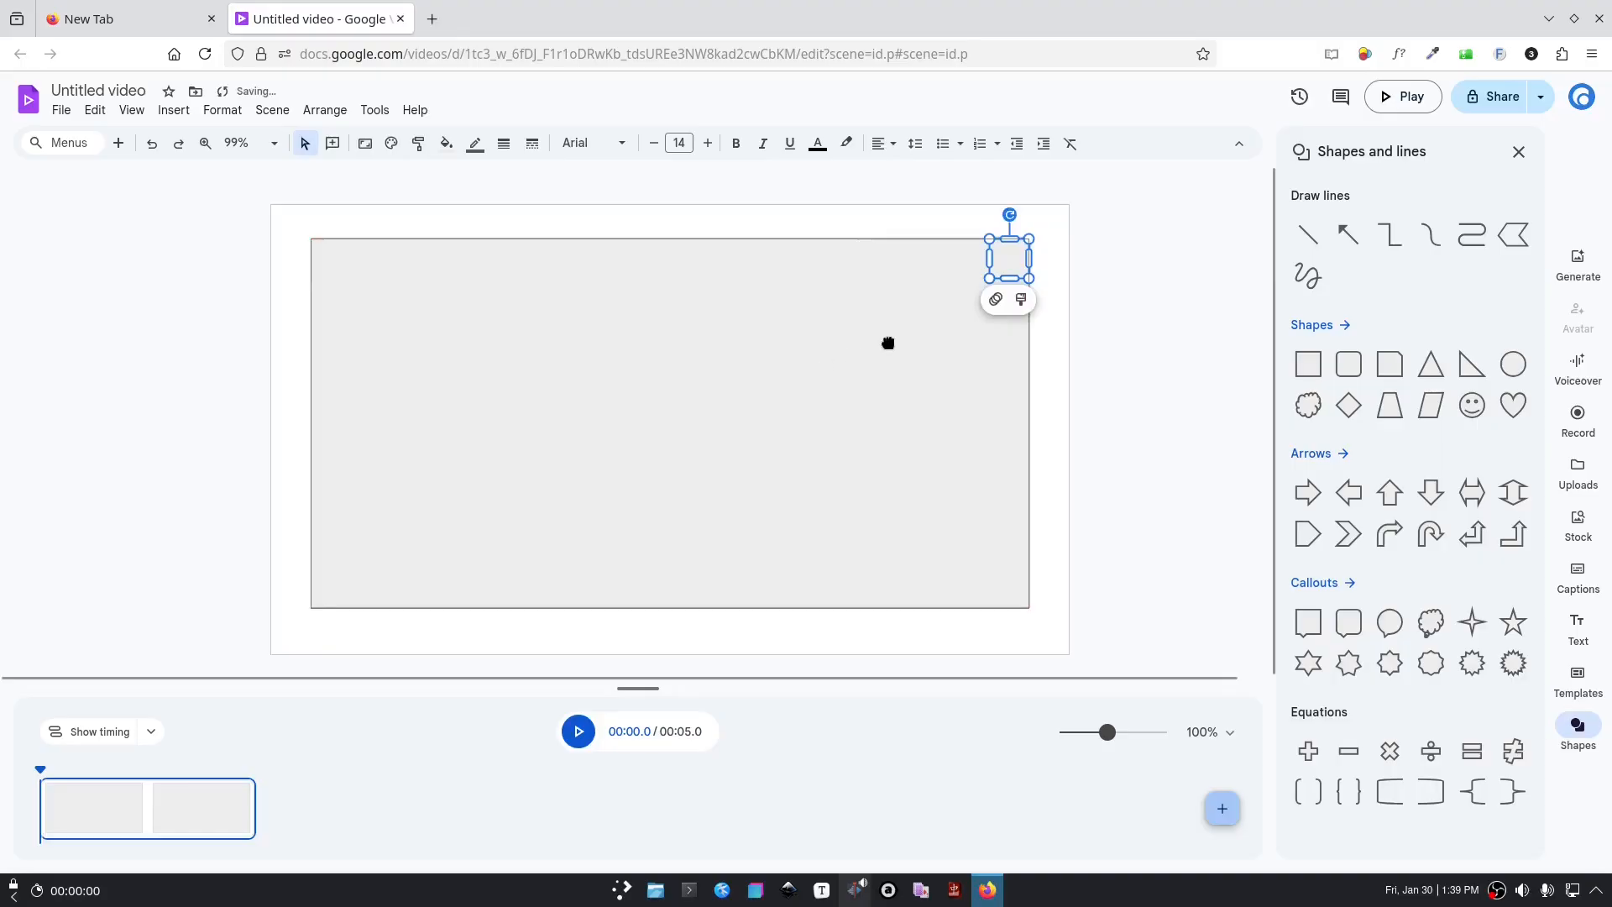
pyautogui.rightClick(1004, 258)
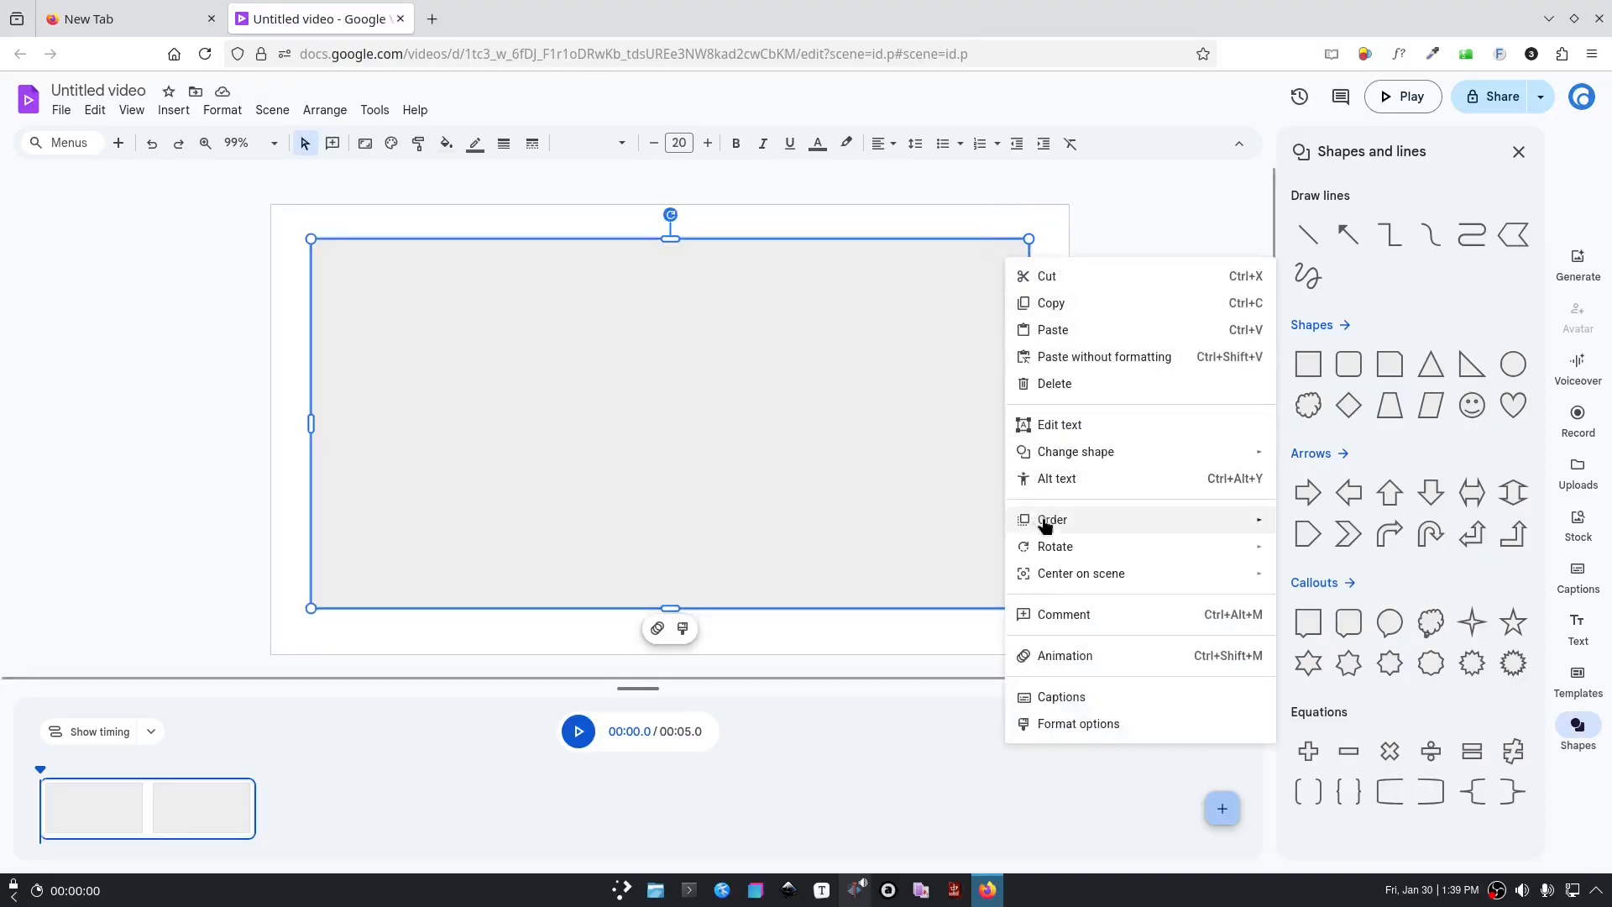
pyautogui.moveTo(1049, 521)
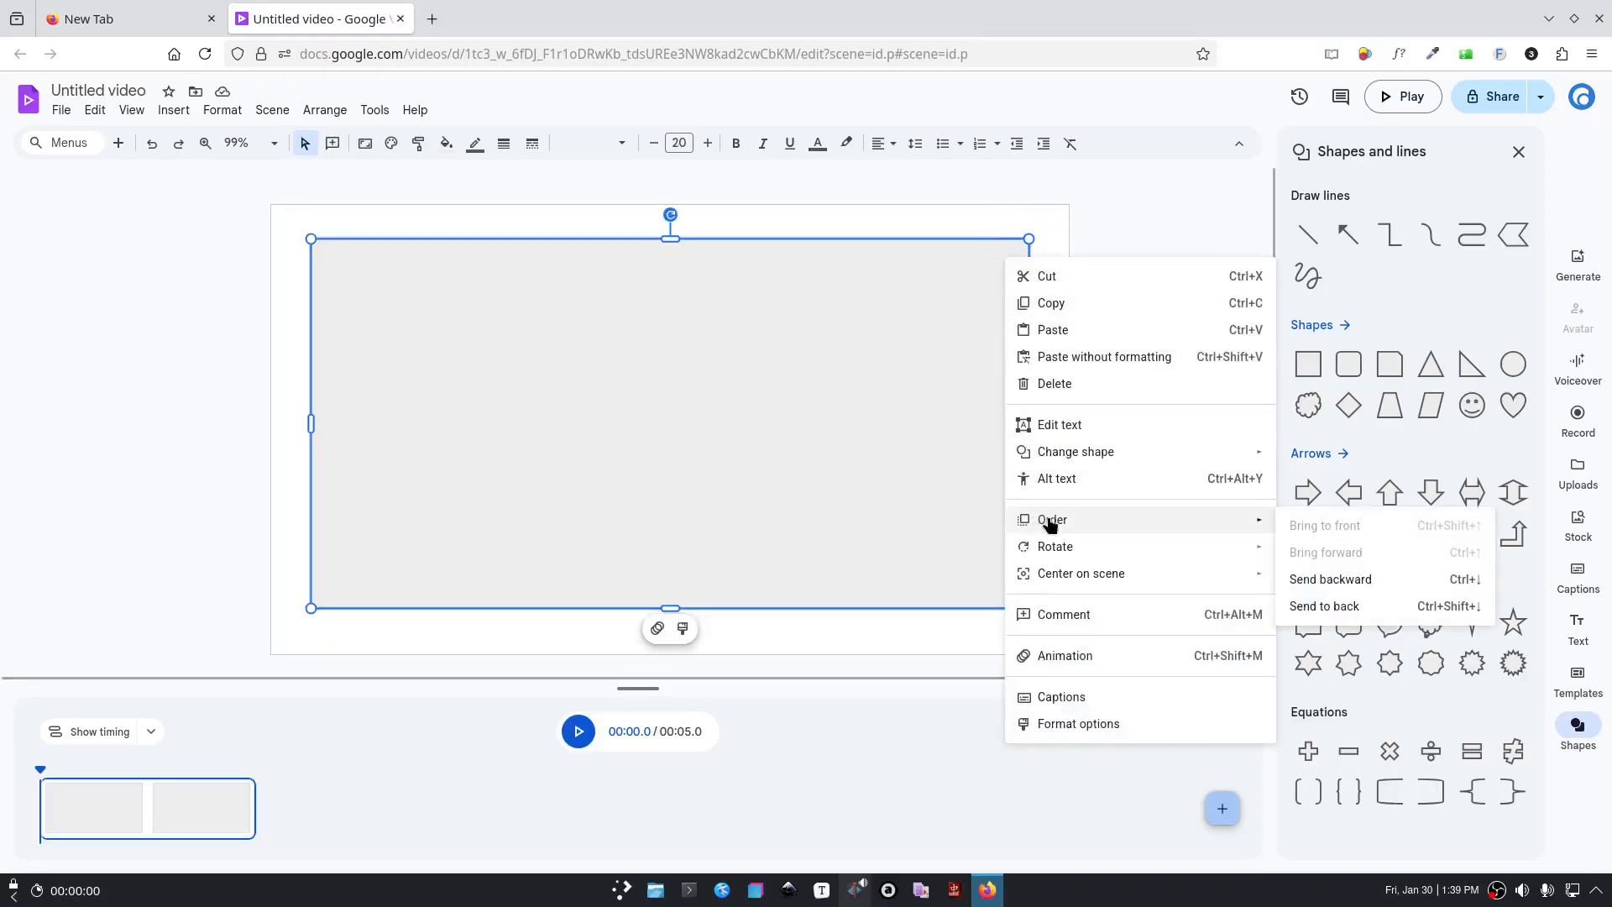
pyautogui.click(1360, 581)
pyautogui.click(1009, 266)
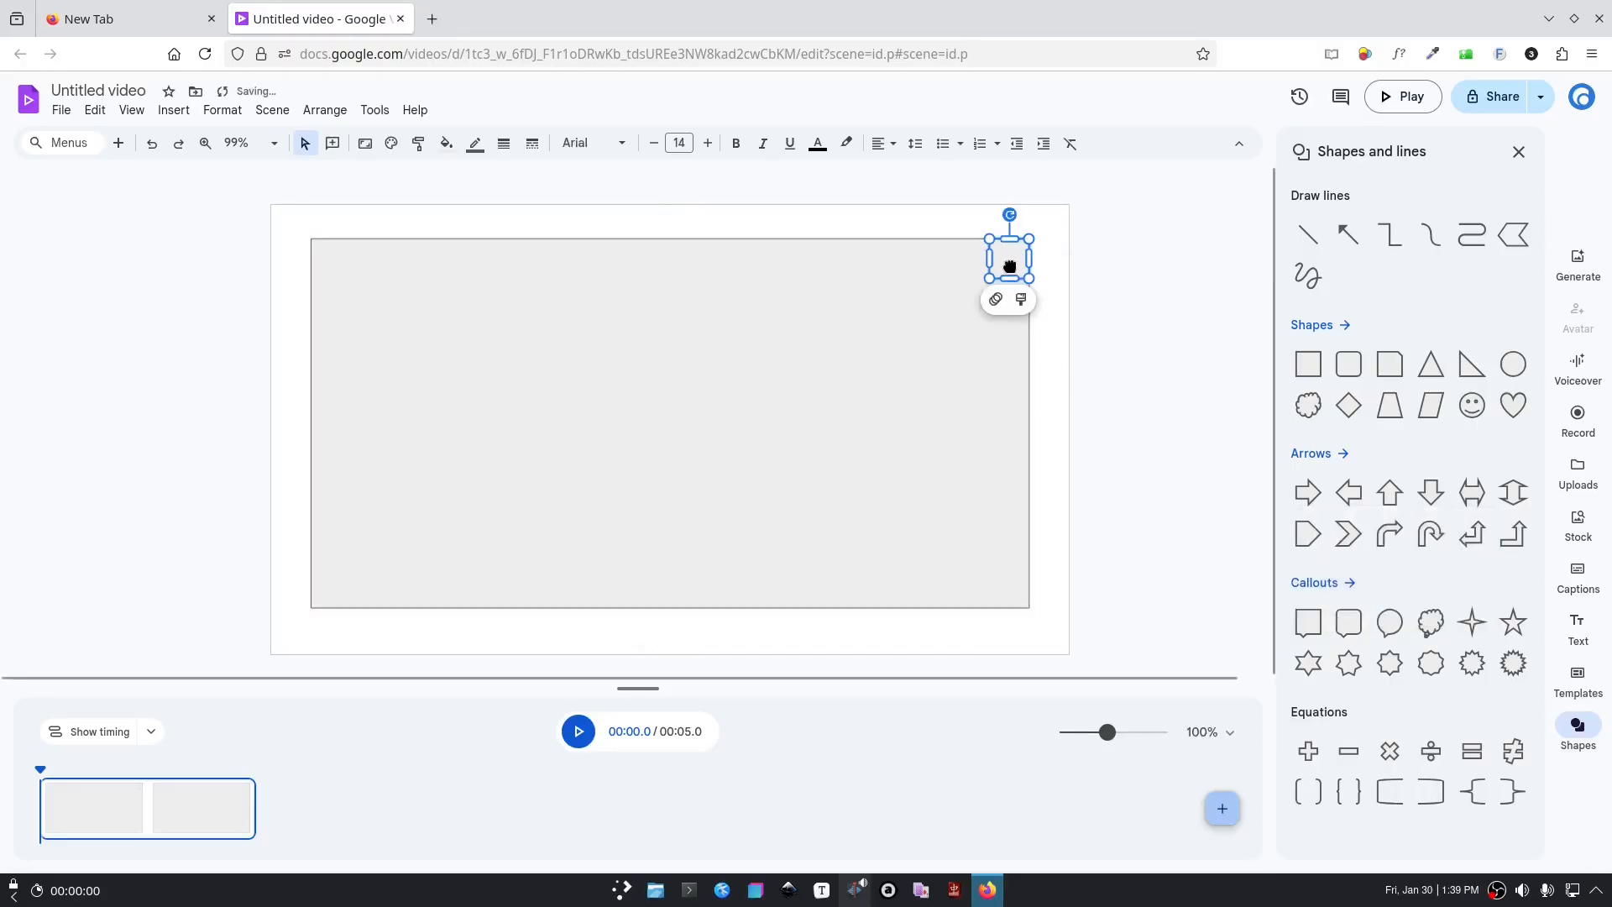
# Step: Lock the small square's aspect ratio and set its width scale to 50%
pyautogui.click(726, 343)
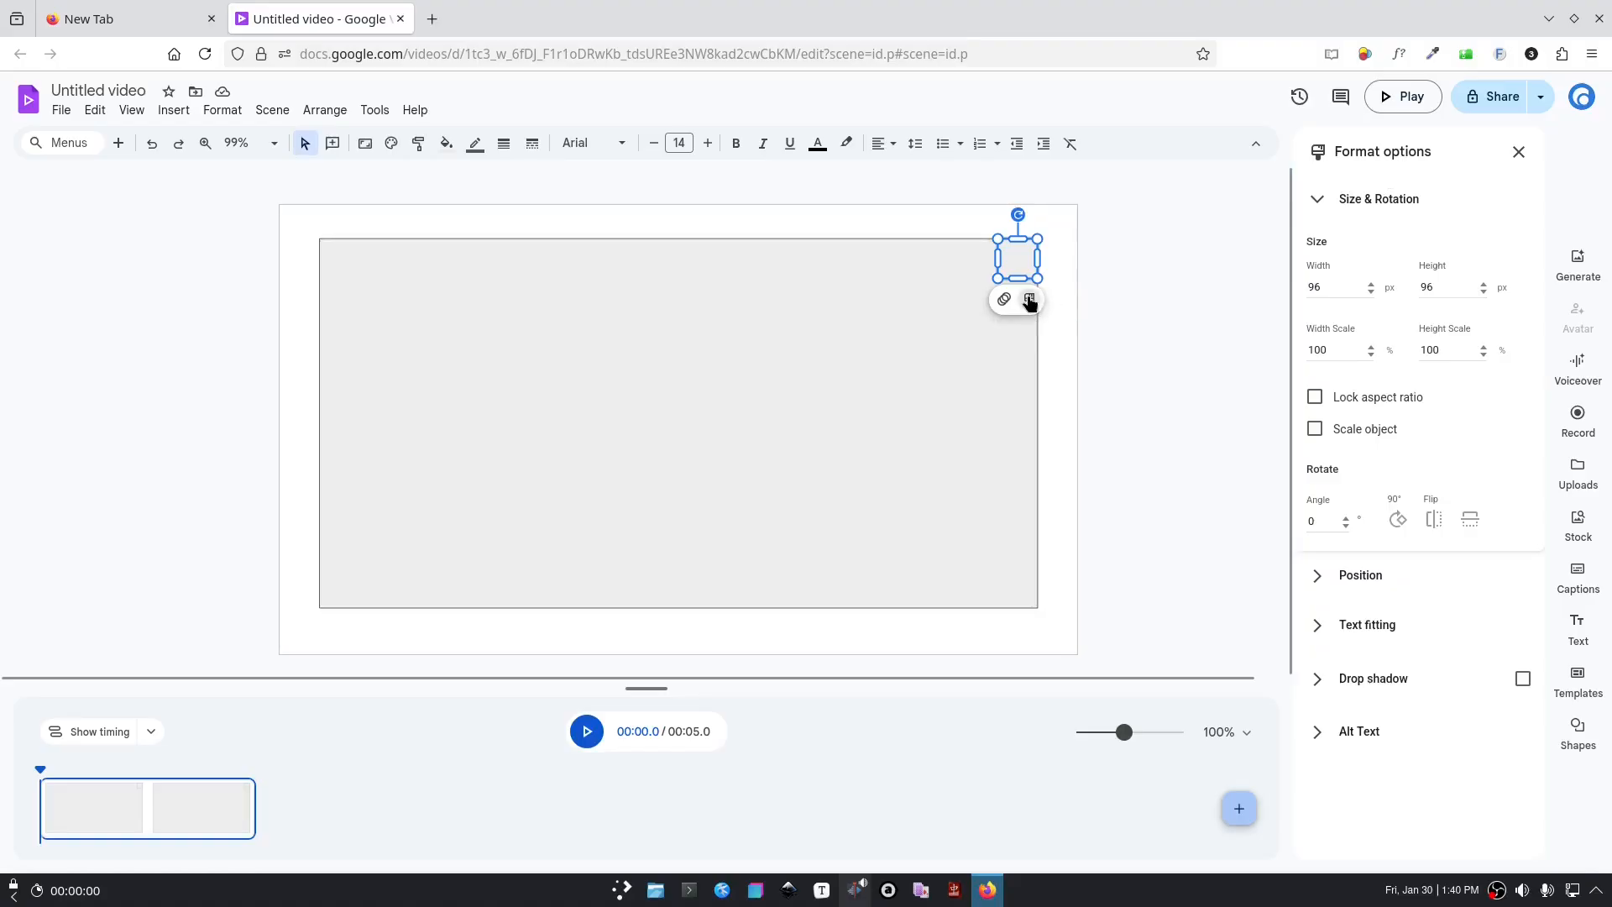
pyautogui.click(1518, 152)
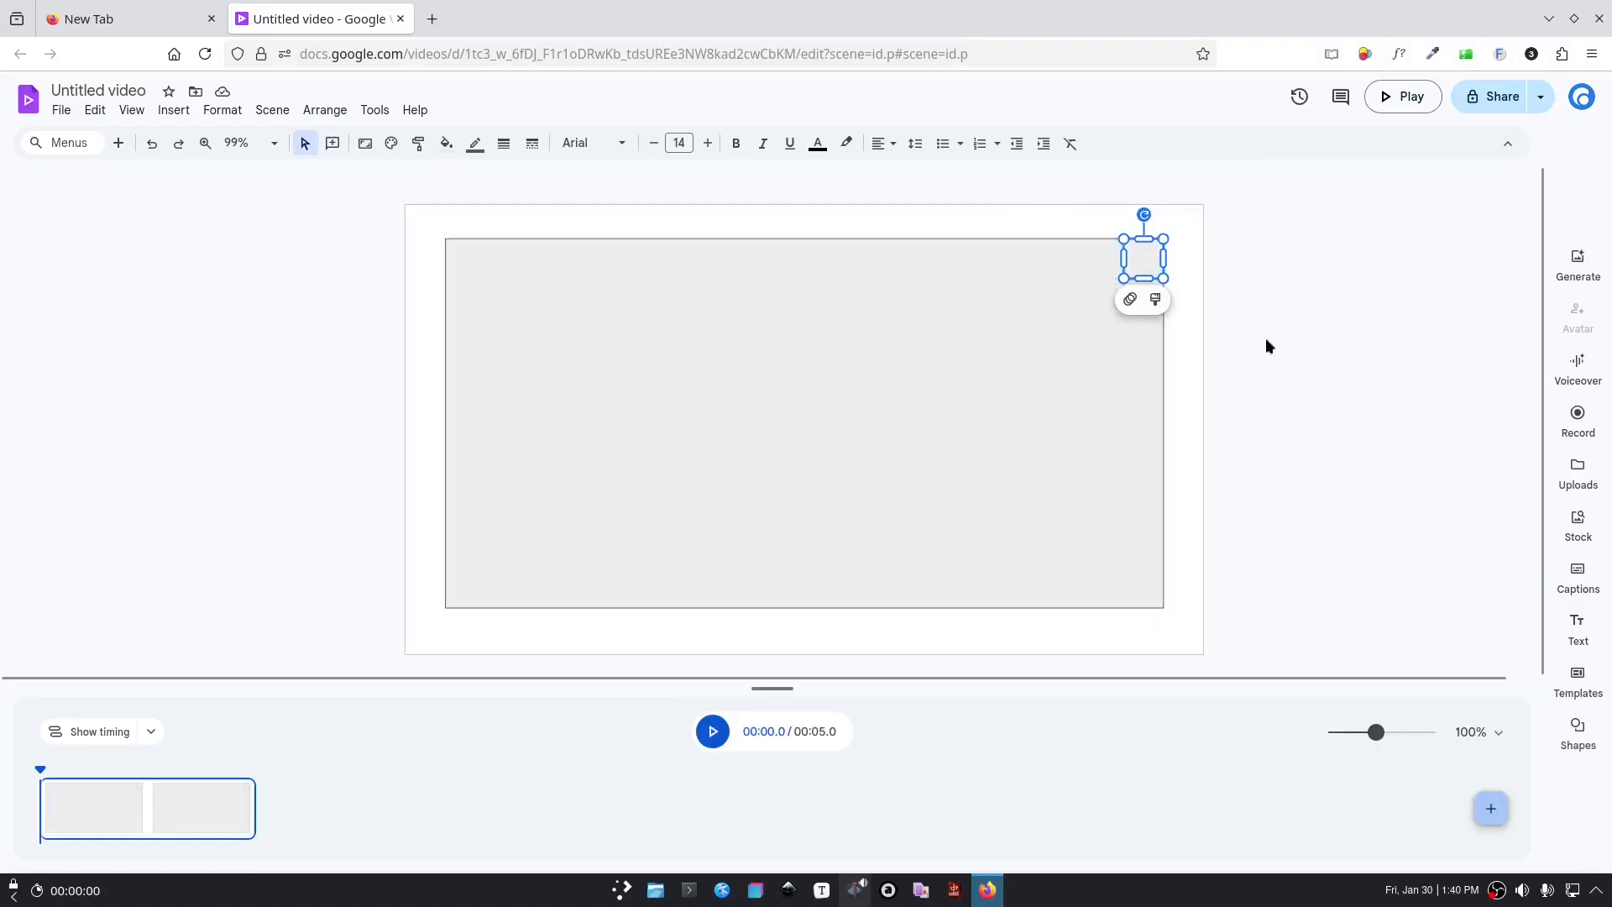
pyautogui.click(1155, 300)
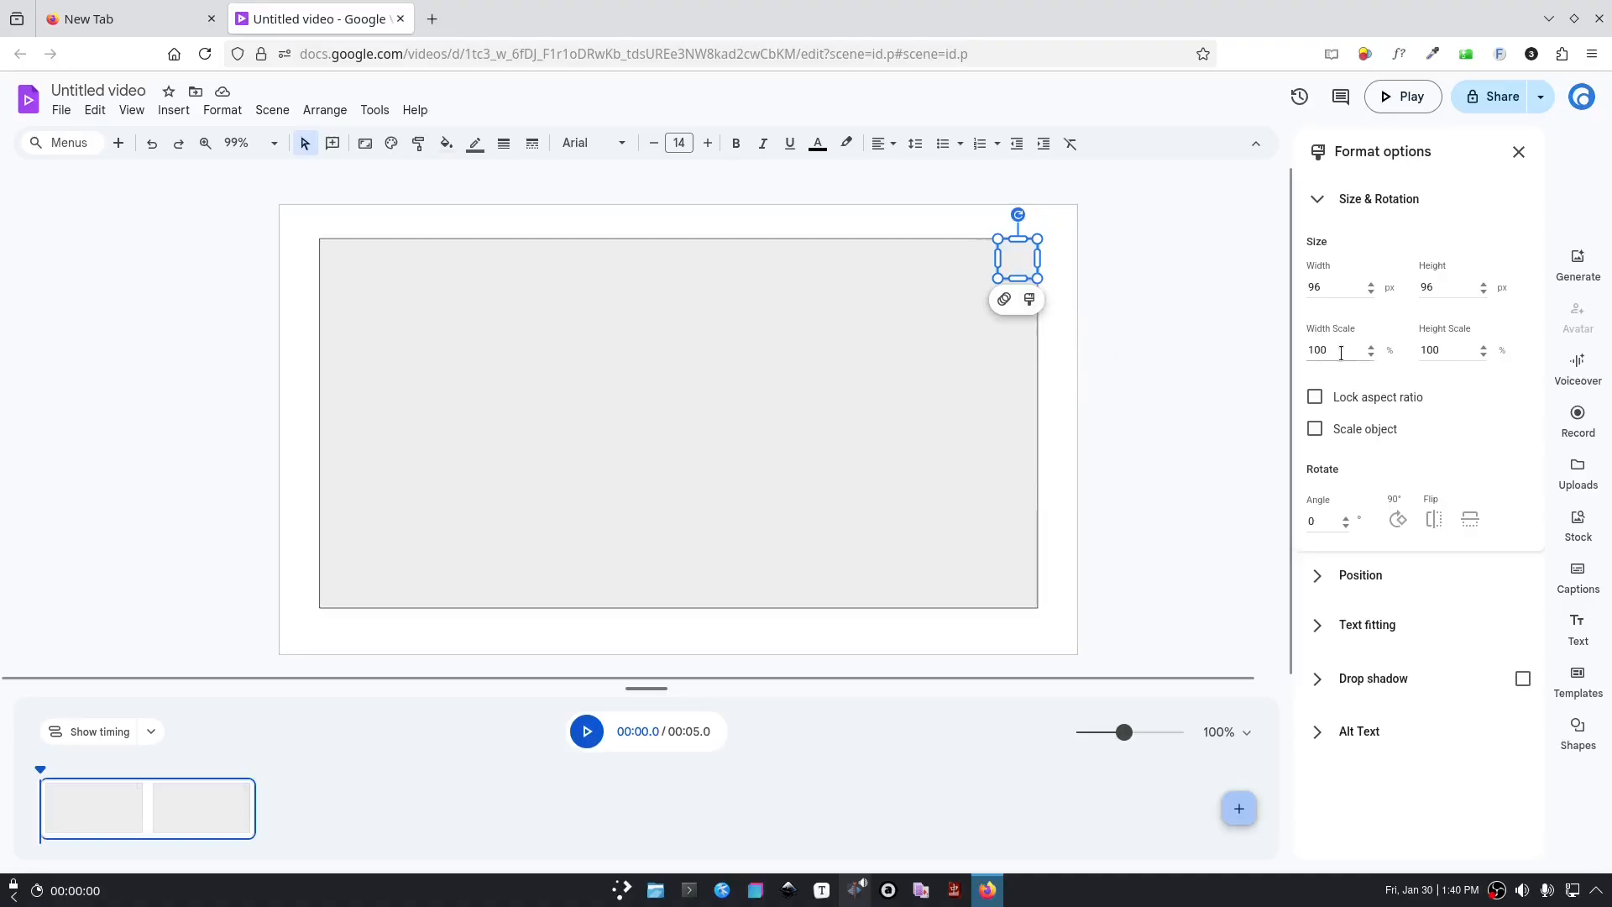
pyautogui.moveTo(1341, 353); pyautogui.dragTo(1216, 337)
pyautogui.click(1352, 400)
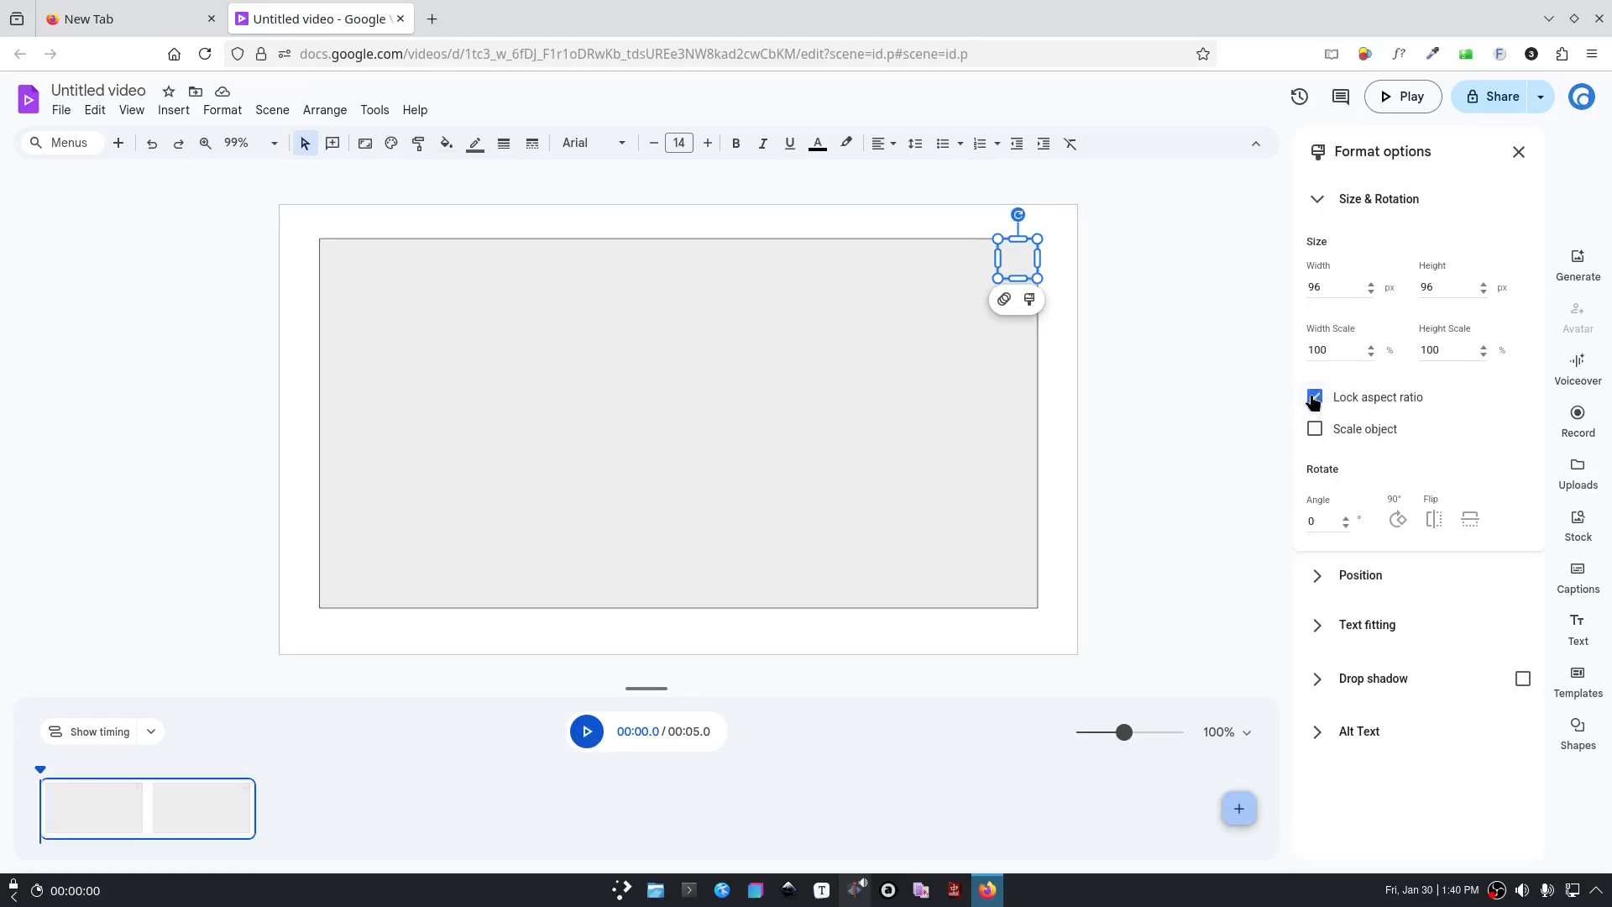
pyautogui.doubleClick(1341, 344)
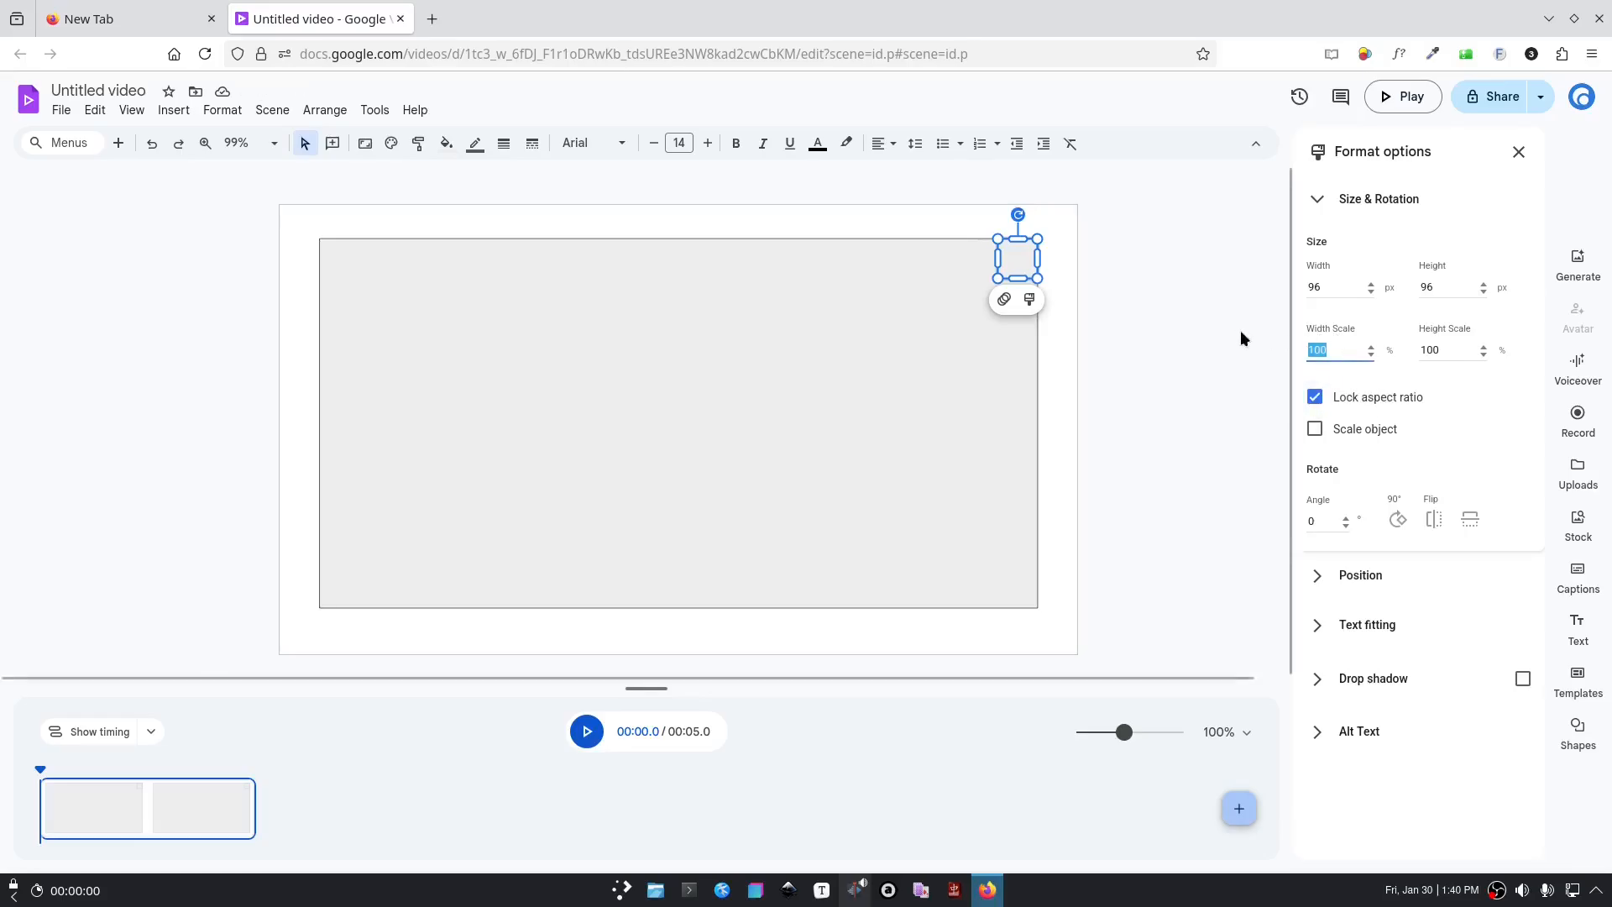
pyautogui.write('50')
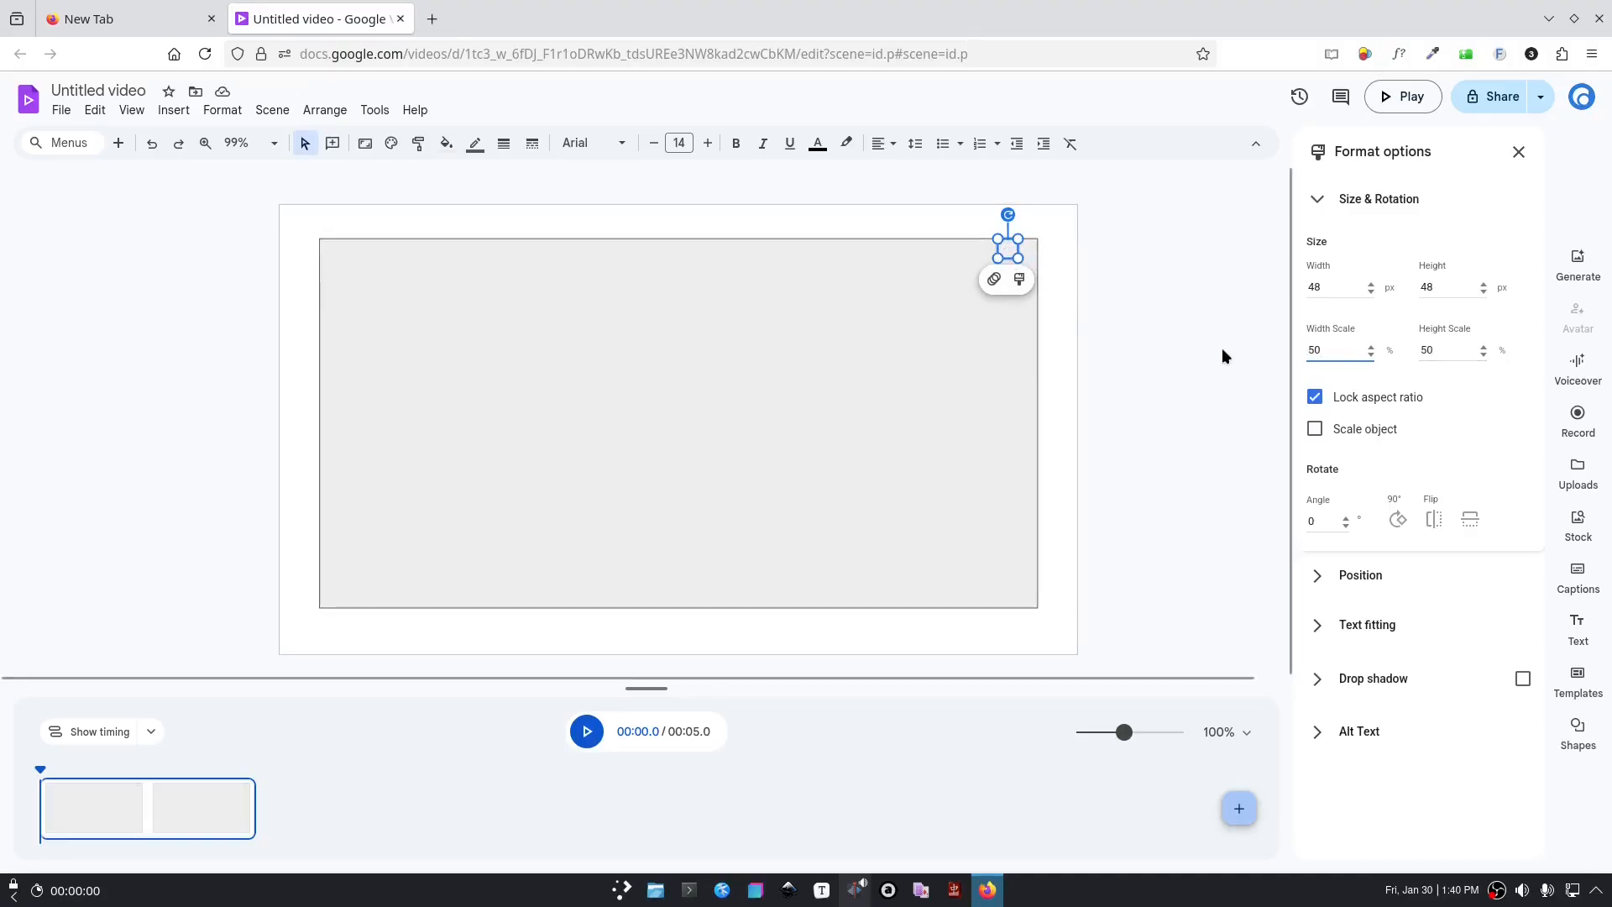
# Step: Align the small square flush with the large rectangle's upper-right inner corner and close its format options
pyautogui.scroll(1, 1095, 361)
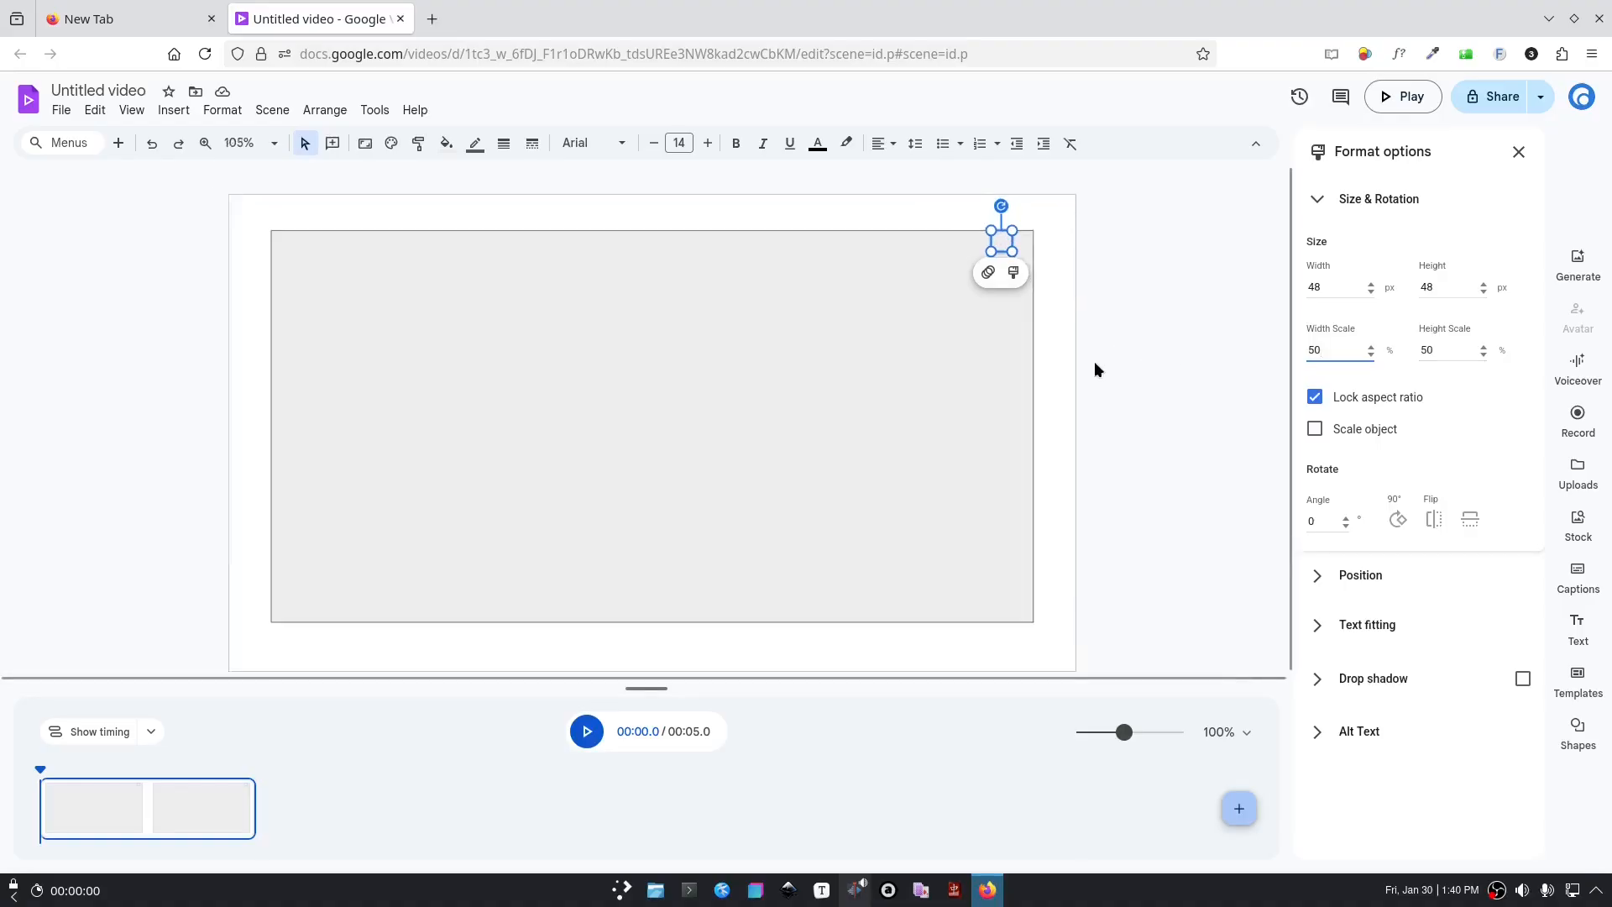
pyautogui.scroll(3, 1094, 364)
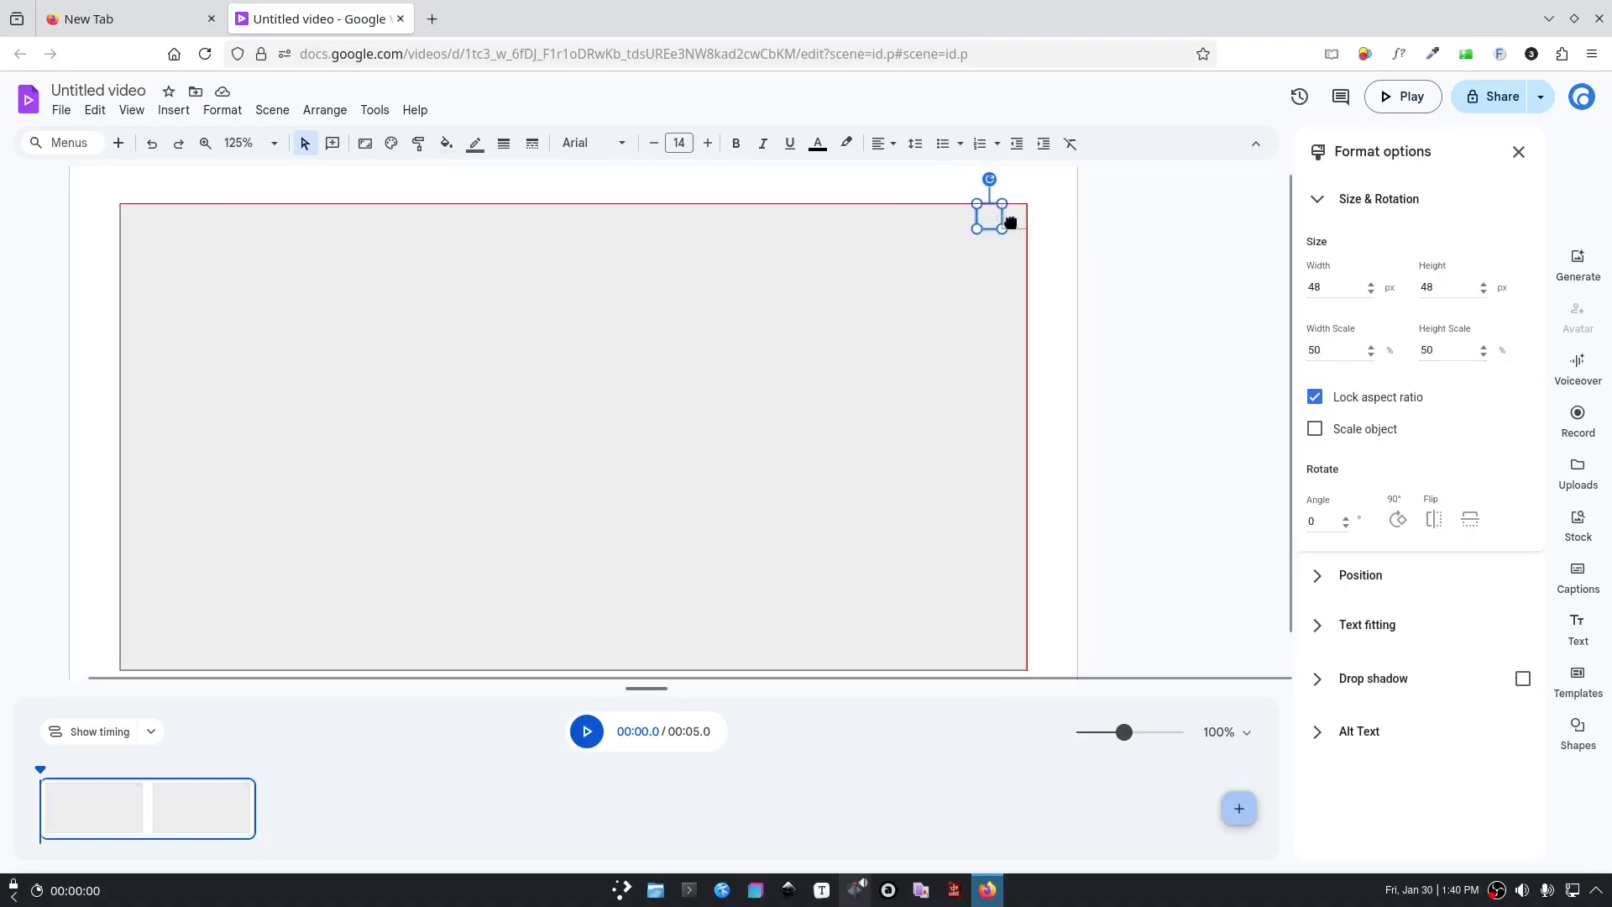
pyautogui.moveTo(1010, 221); pyautogui.dragTo(1012, 223)
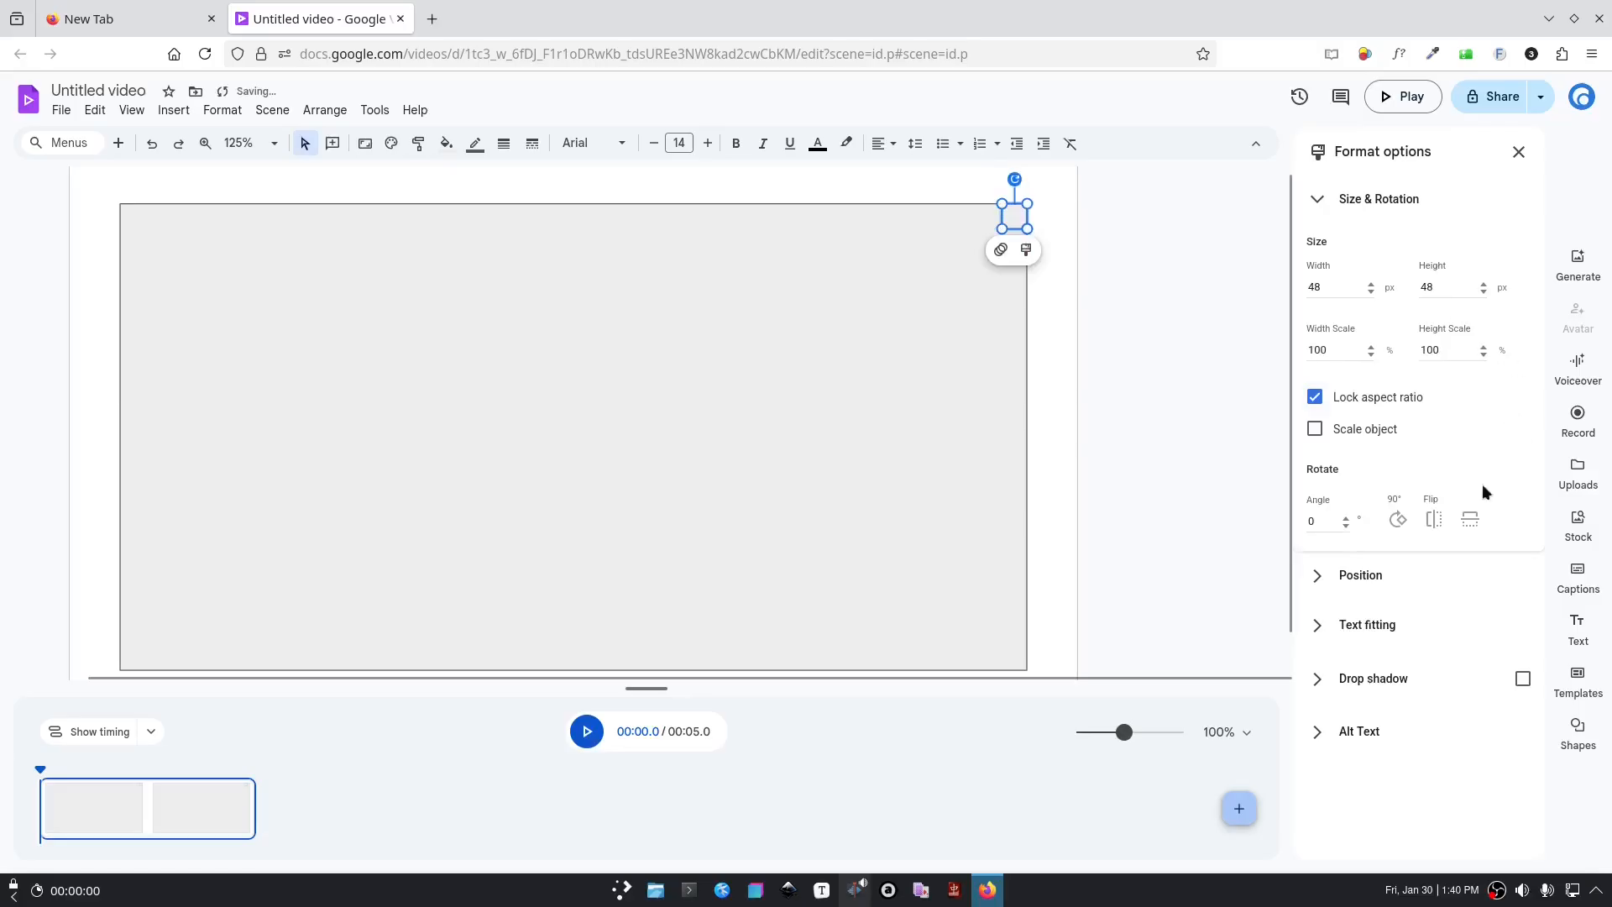
pyautogui.click(1521, 163)
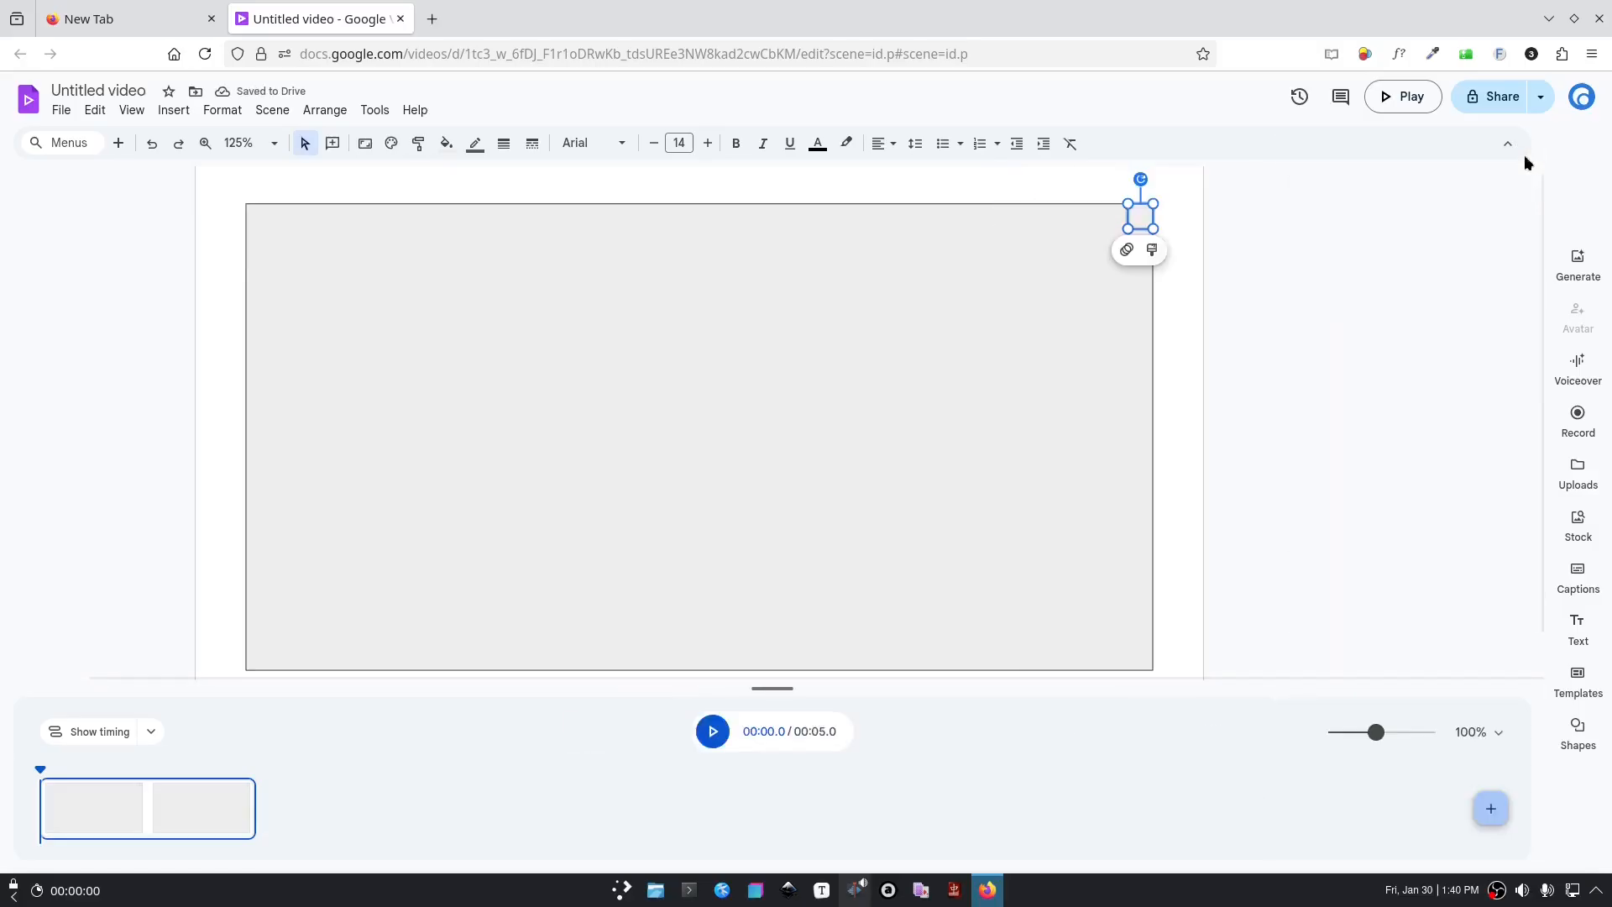
# Step: Insert a new square shape inside the large rectangle, above and beside its middle
pyautogui.click(1576, 730)
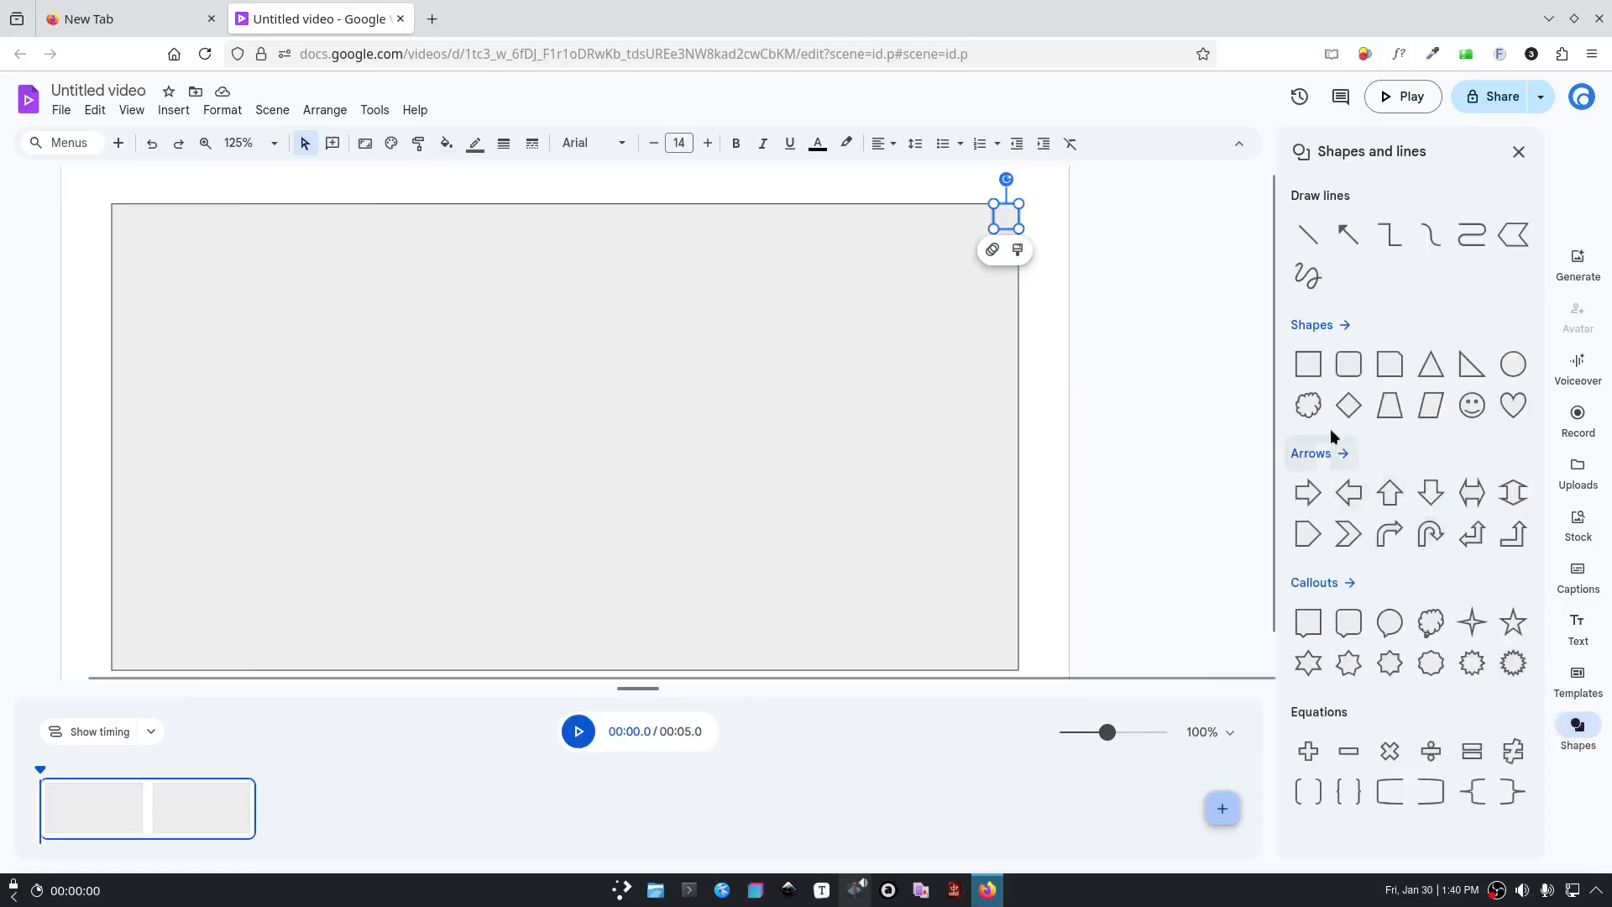
pyautogui.moveTo(1306, 362); pyautogui.dragTo(977, 228)
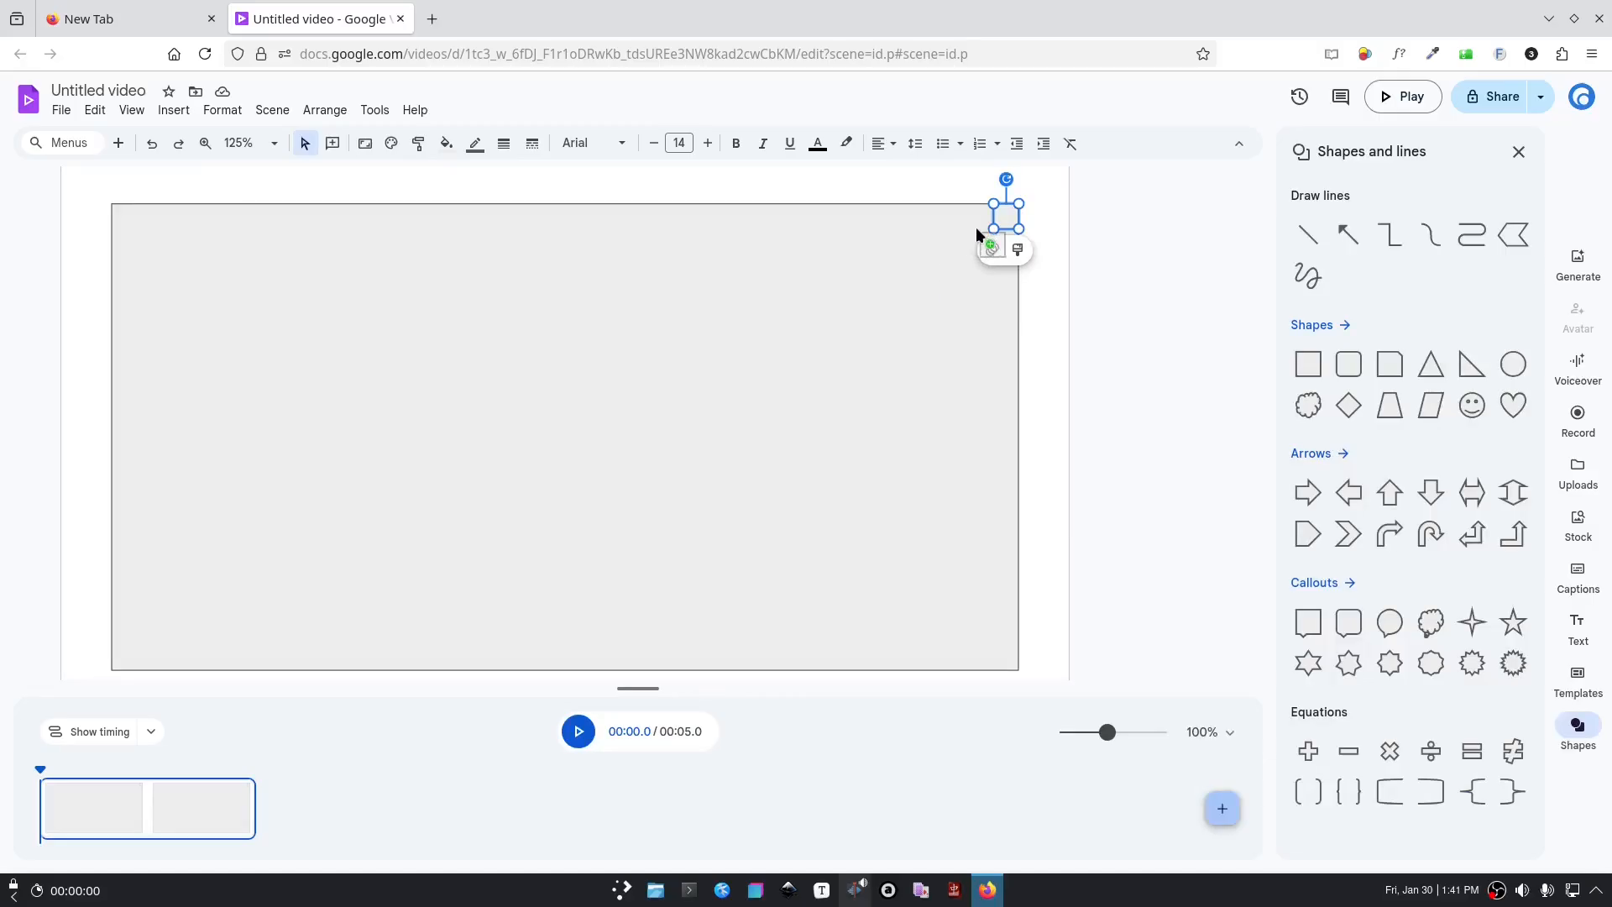
pyautogui.moveTo(693, 275); pyautogui.dragTo(676, 311)
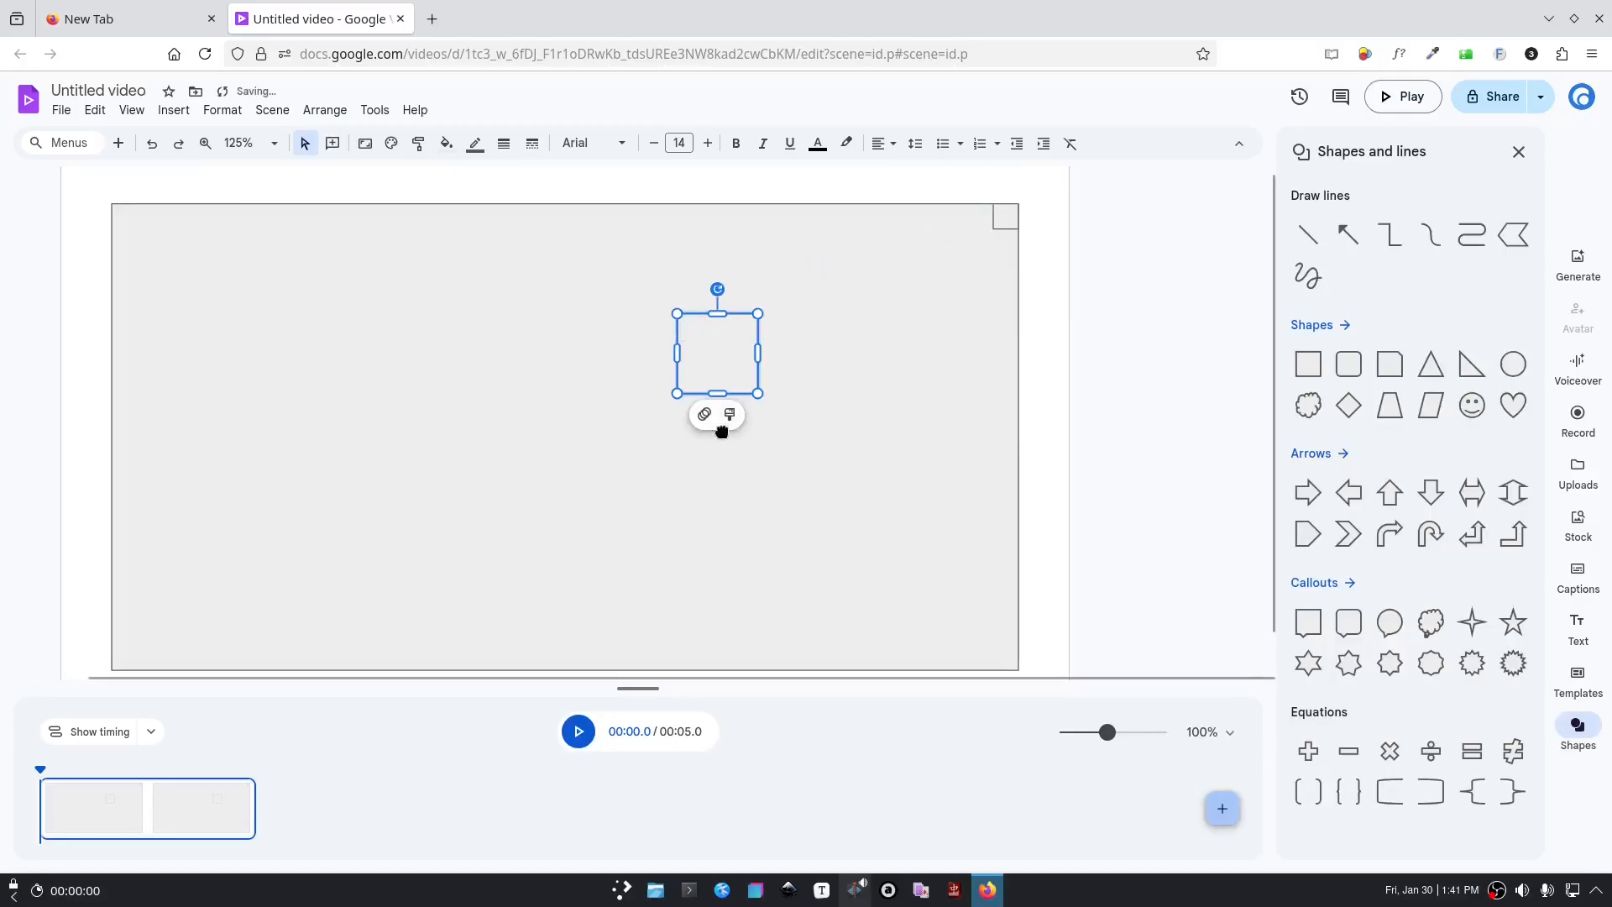
# Step: Make the large rectangle's fill transparent and its border red
pyautogui.click(1018, 425)
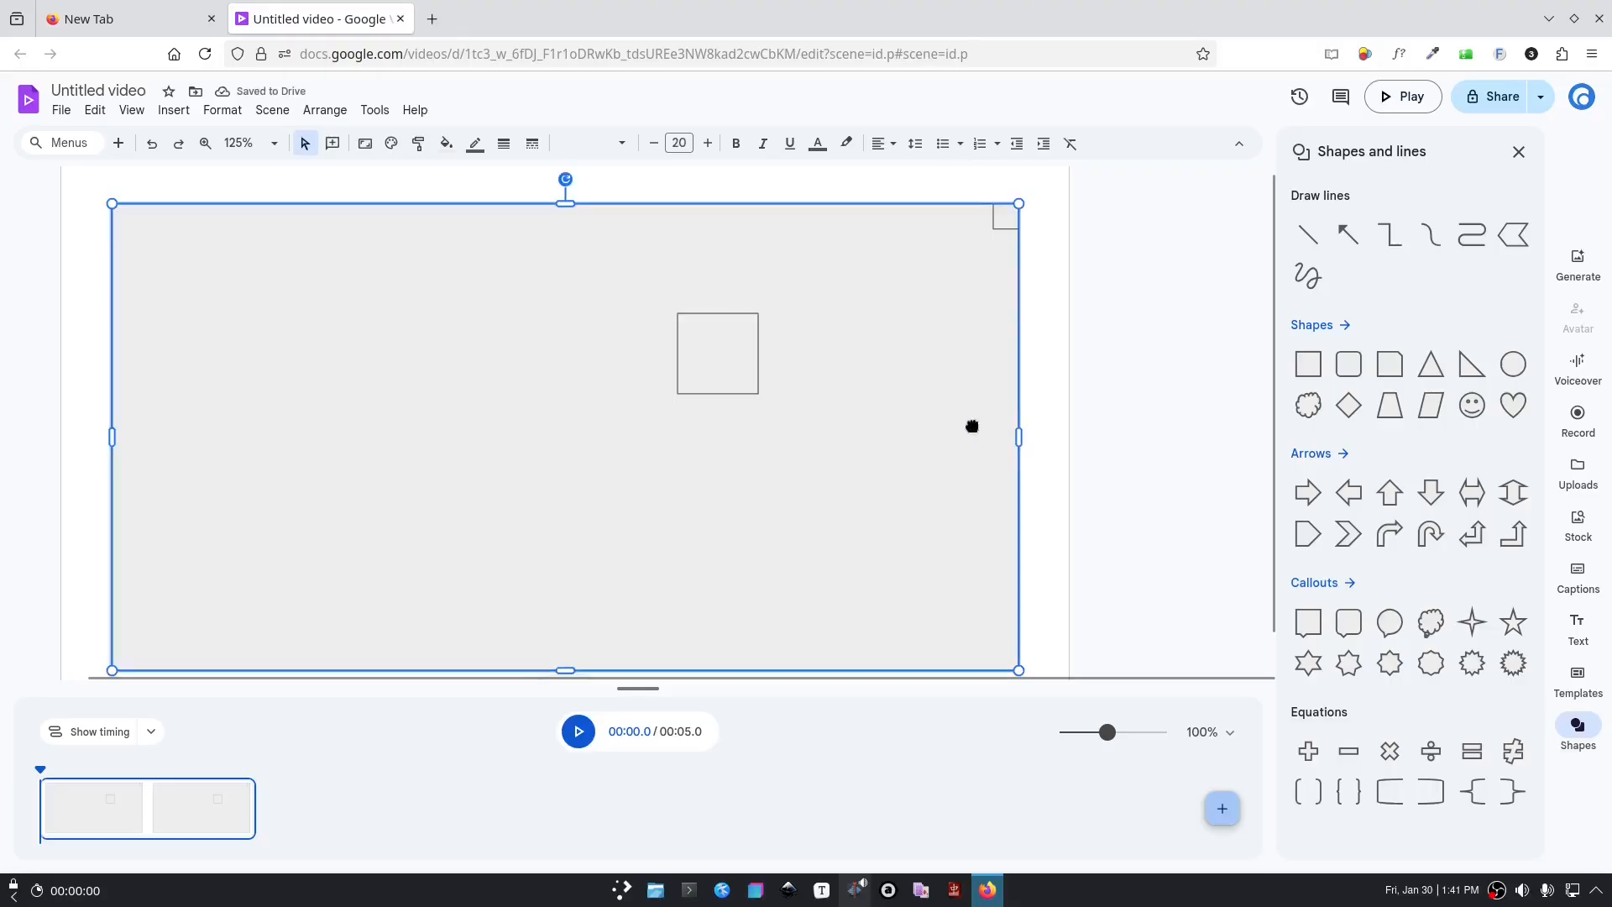
pyautogui.click(446, 148)
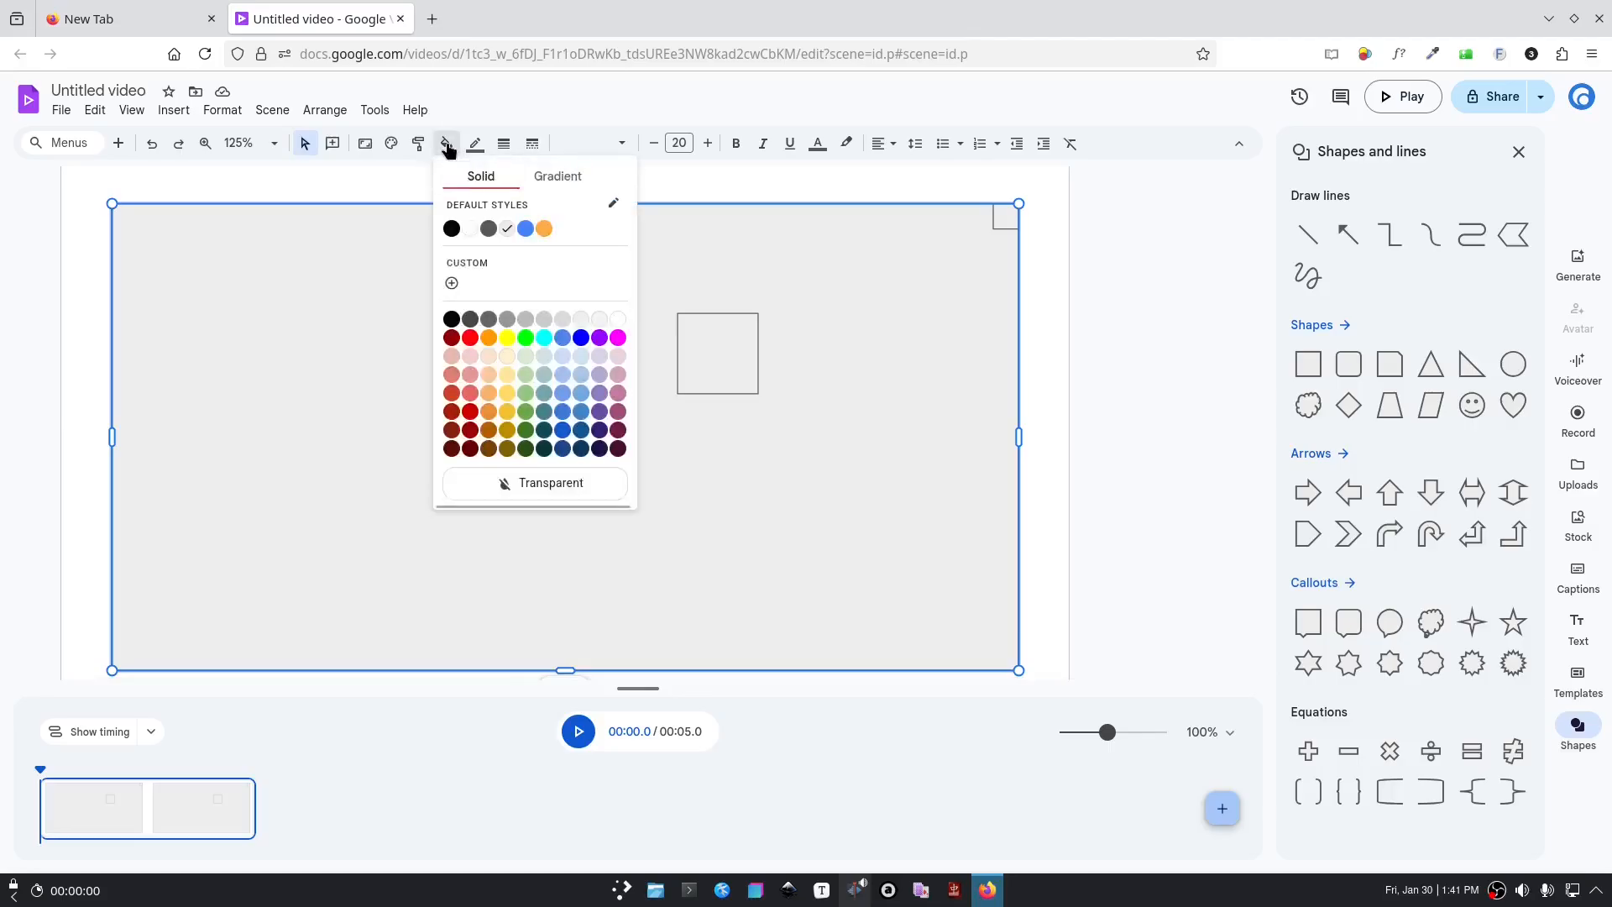
pyautogui.click(532, 487)
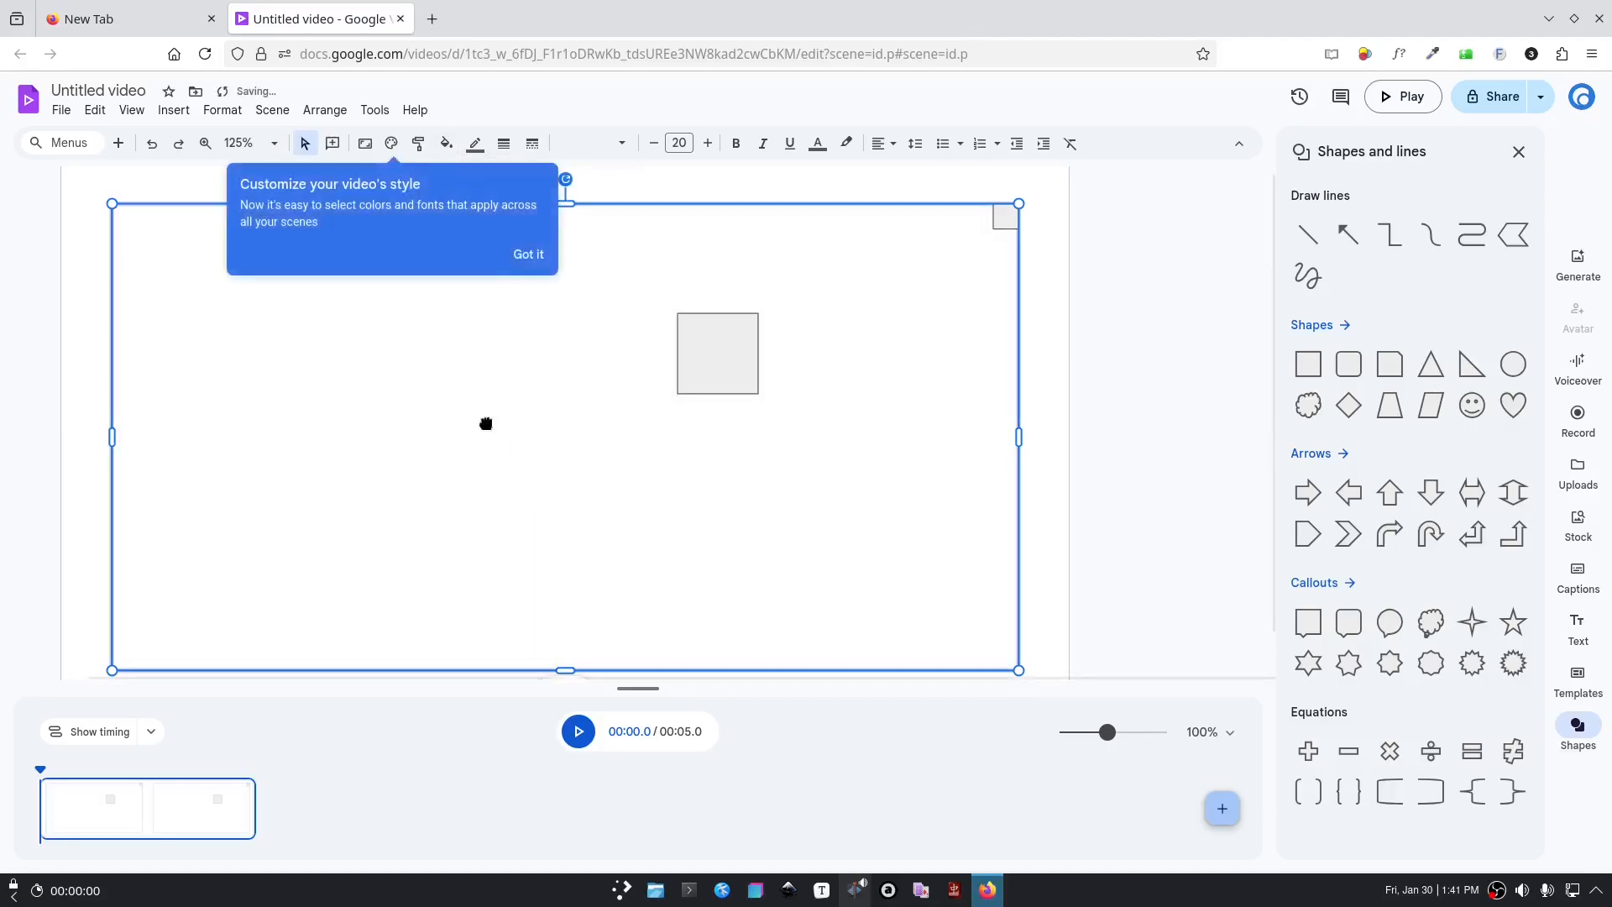
pyautogui.click(533, 256)
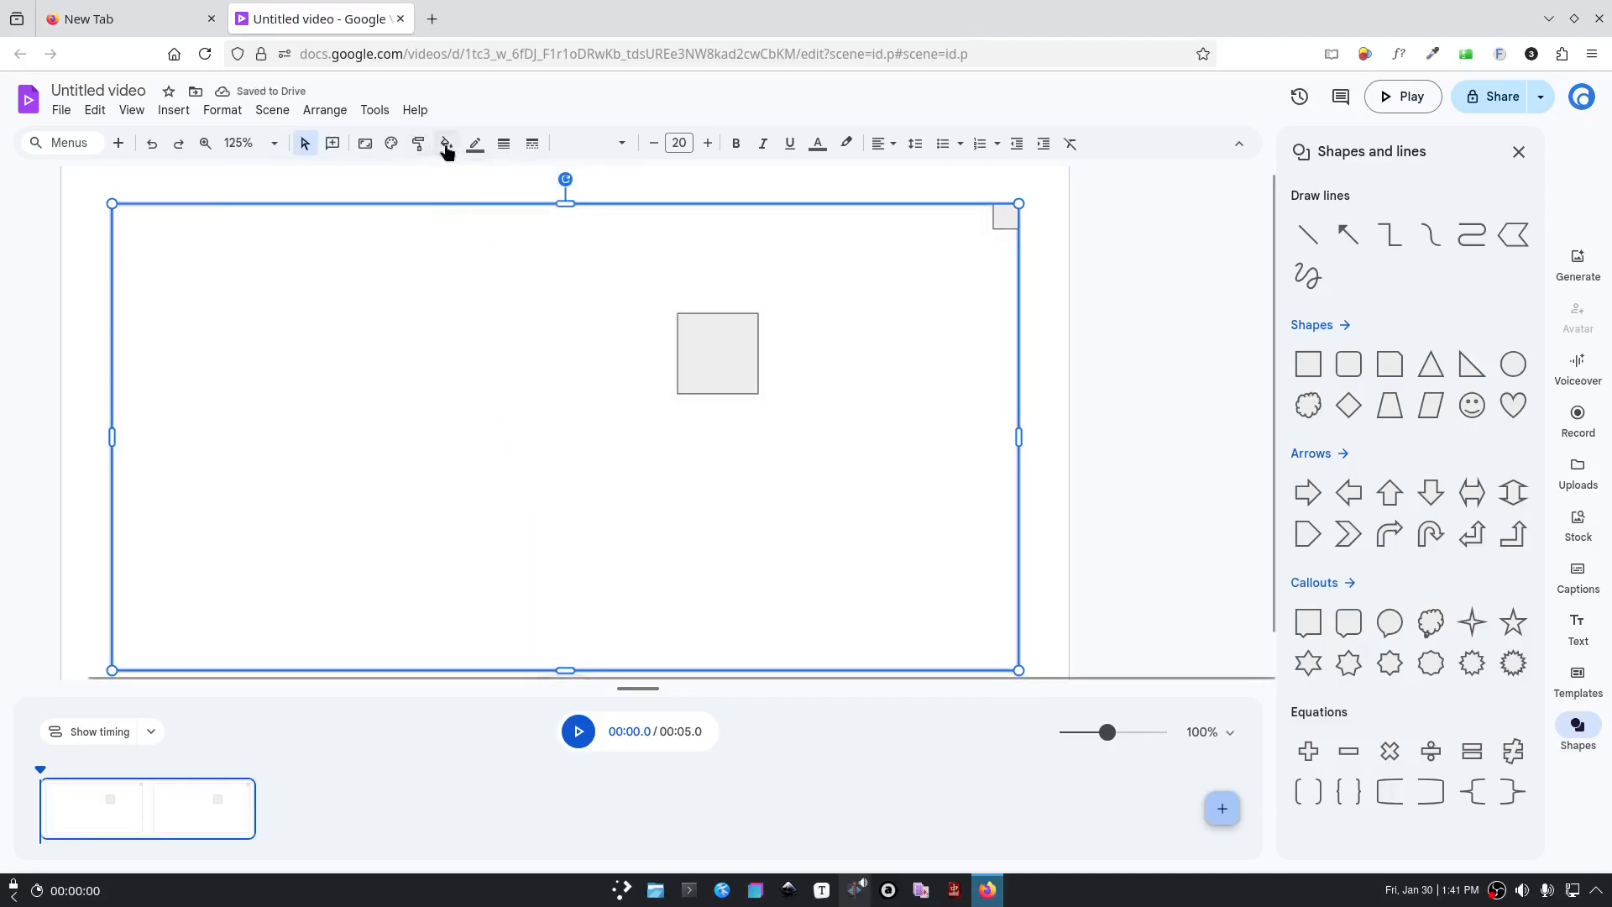
pyautogui.click(474, 143)
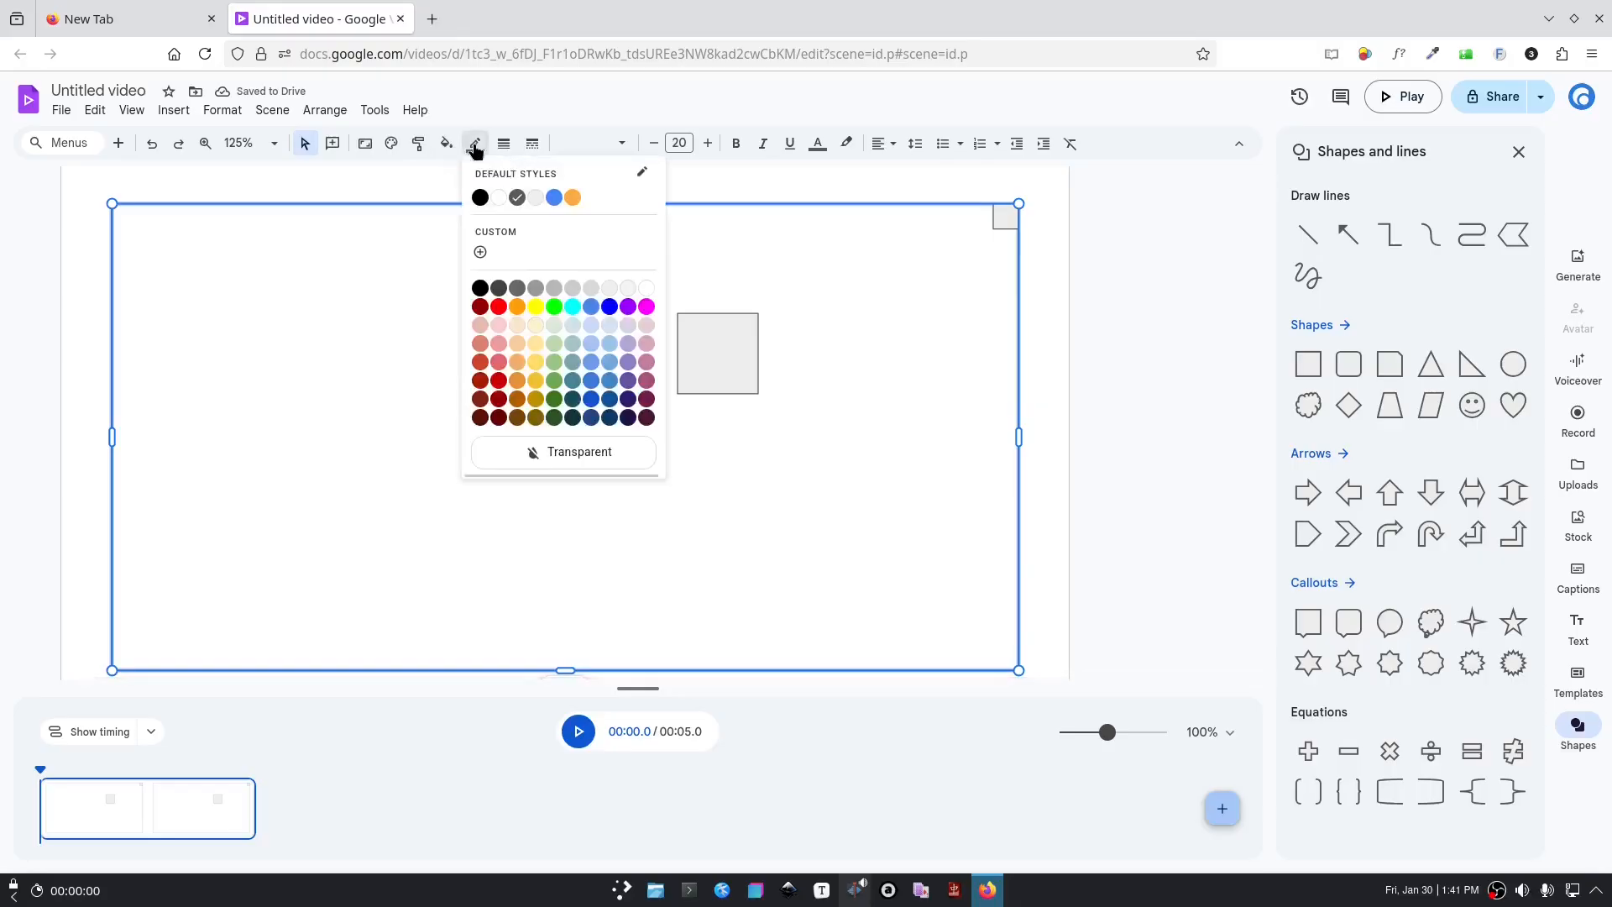
pyautogui.click(498, 308)
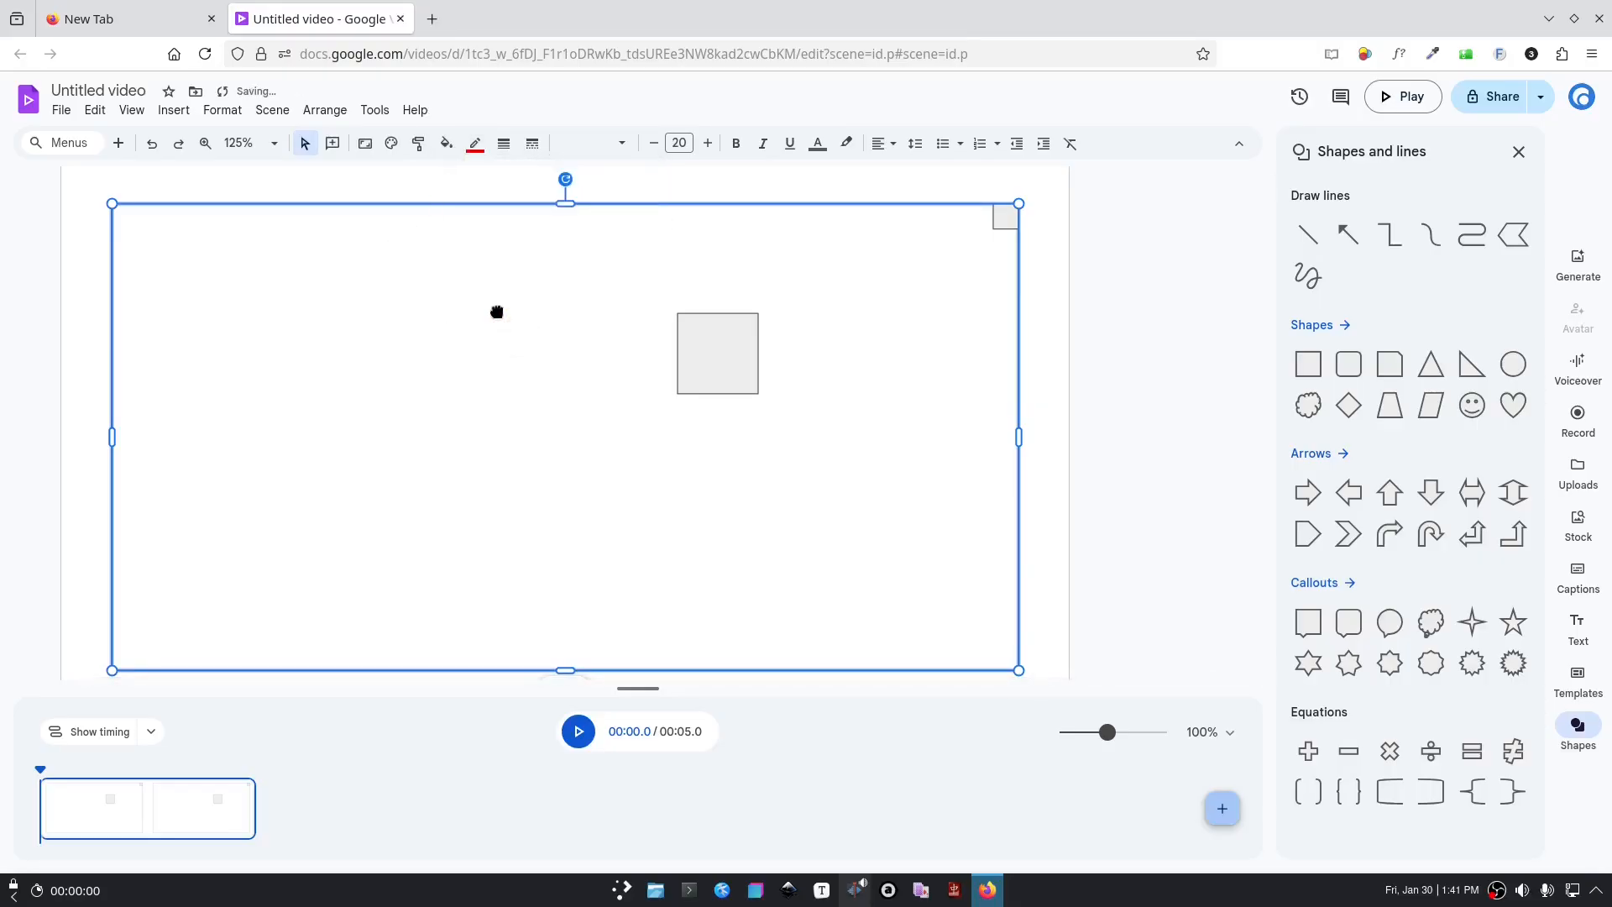
pyautogui.click(1074, 343)
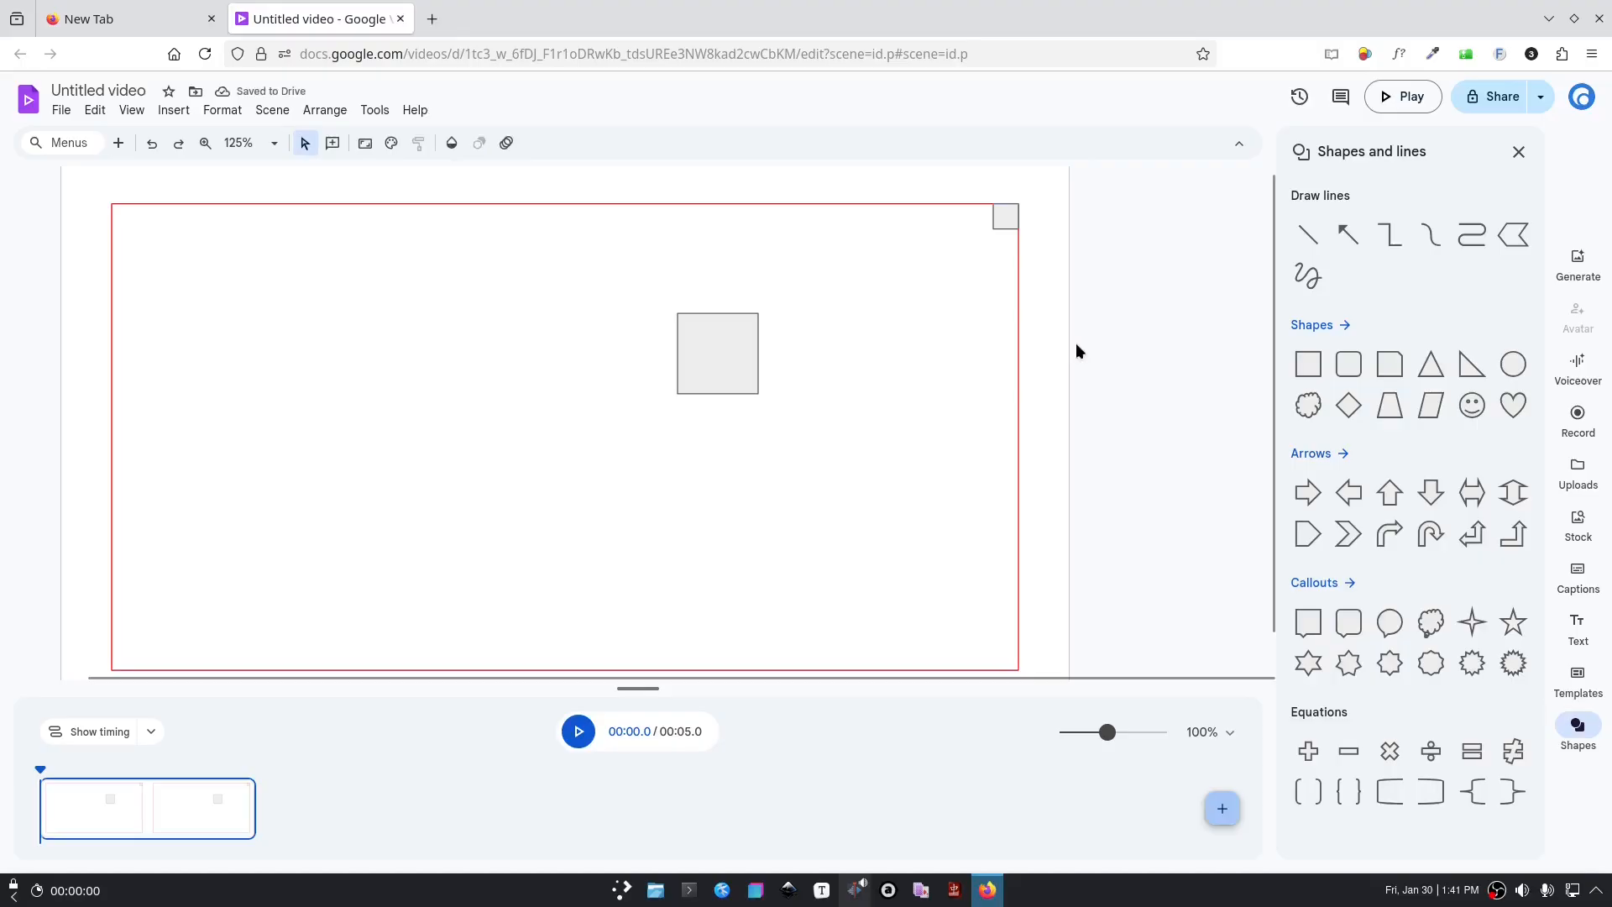
# Step: Stretch the new shape inside the red rectangle, using the small square as spacer at the upper-right and lower-left inner corners
pyautogui.click(692, 360)
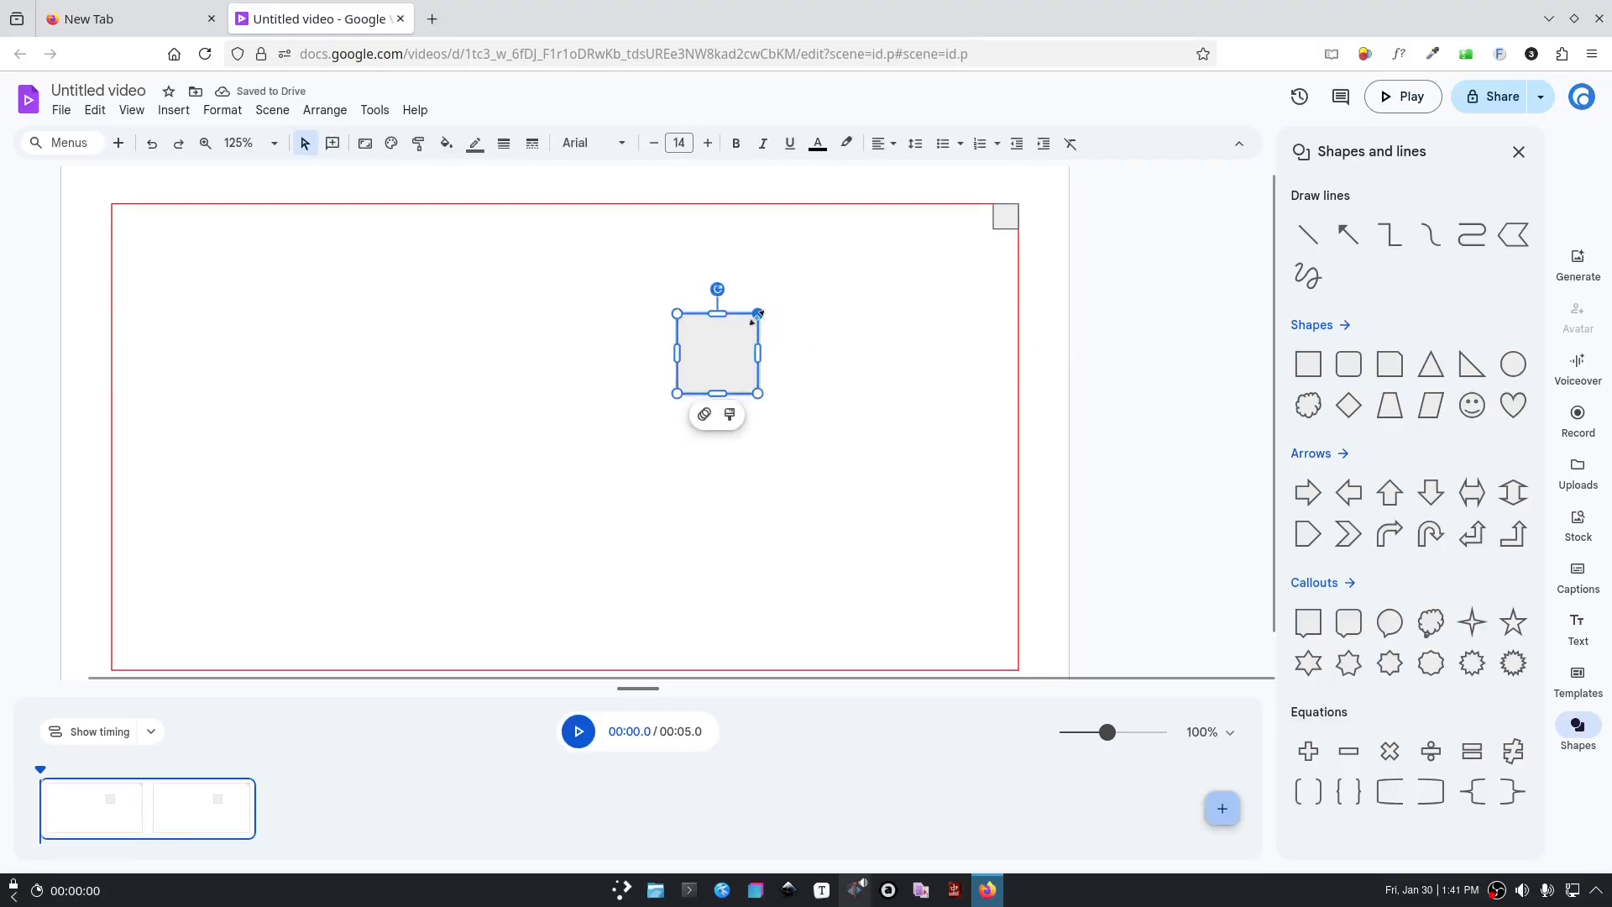
pyautogui.moveTo(758, 314); pyautogui.dragTo(996, 230)
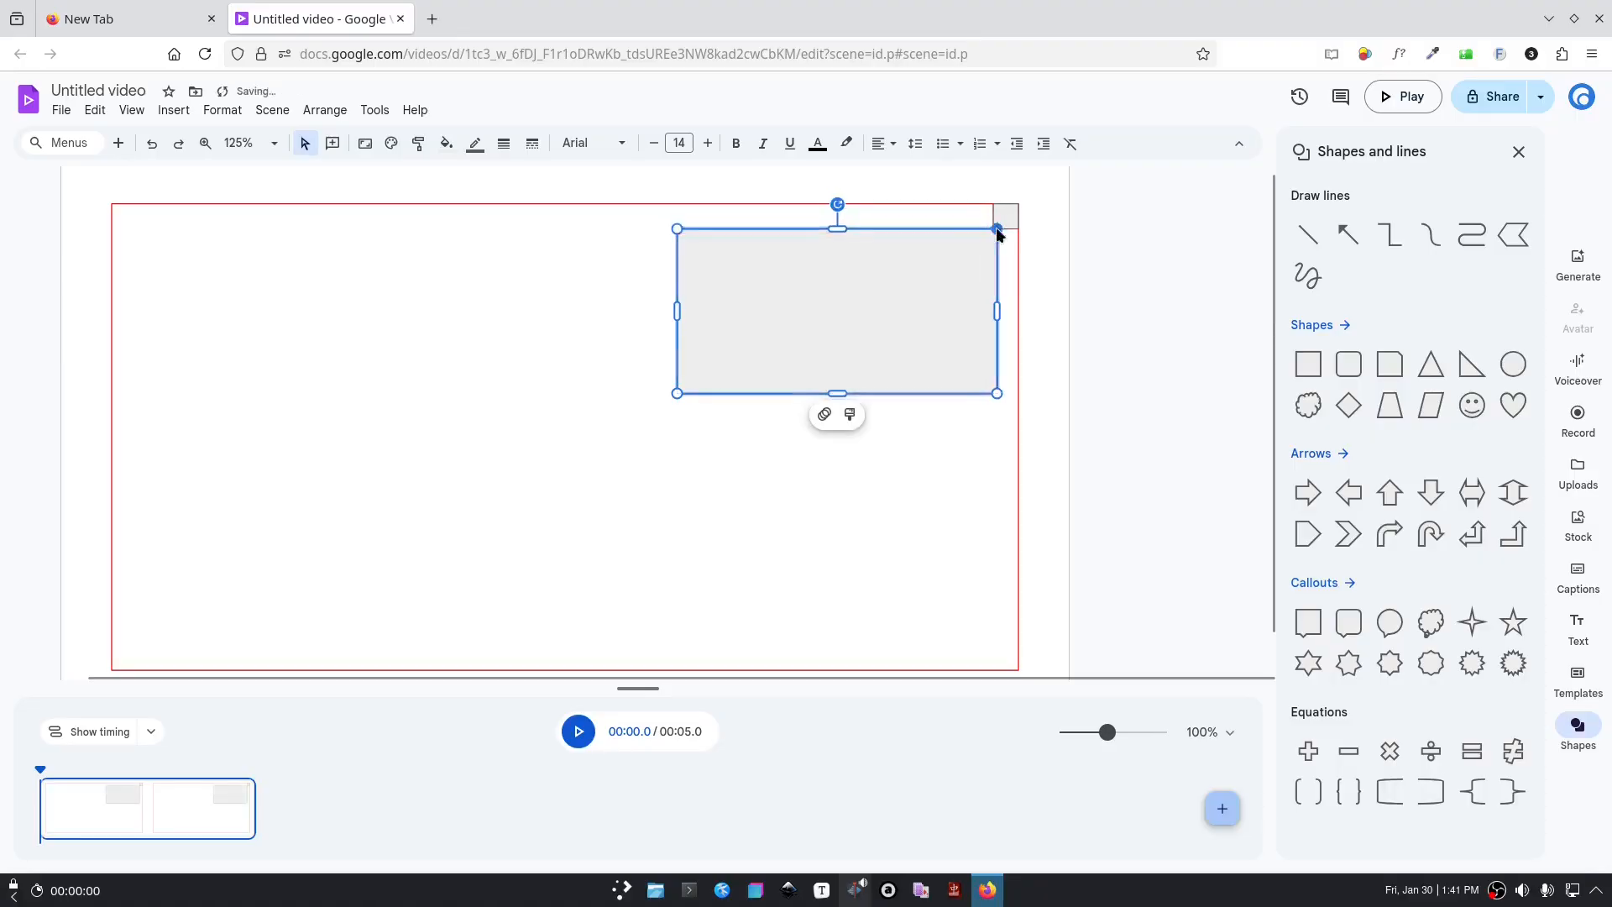
pyautogui.click(1008, 217)
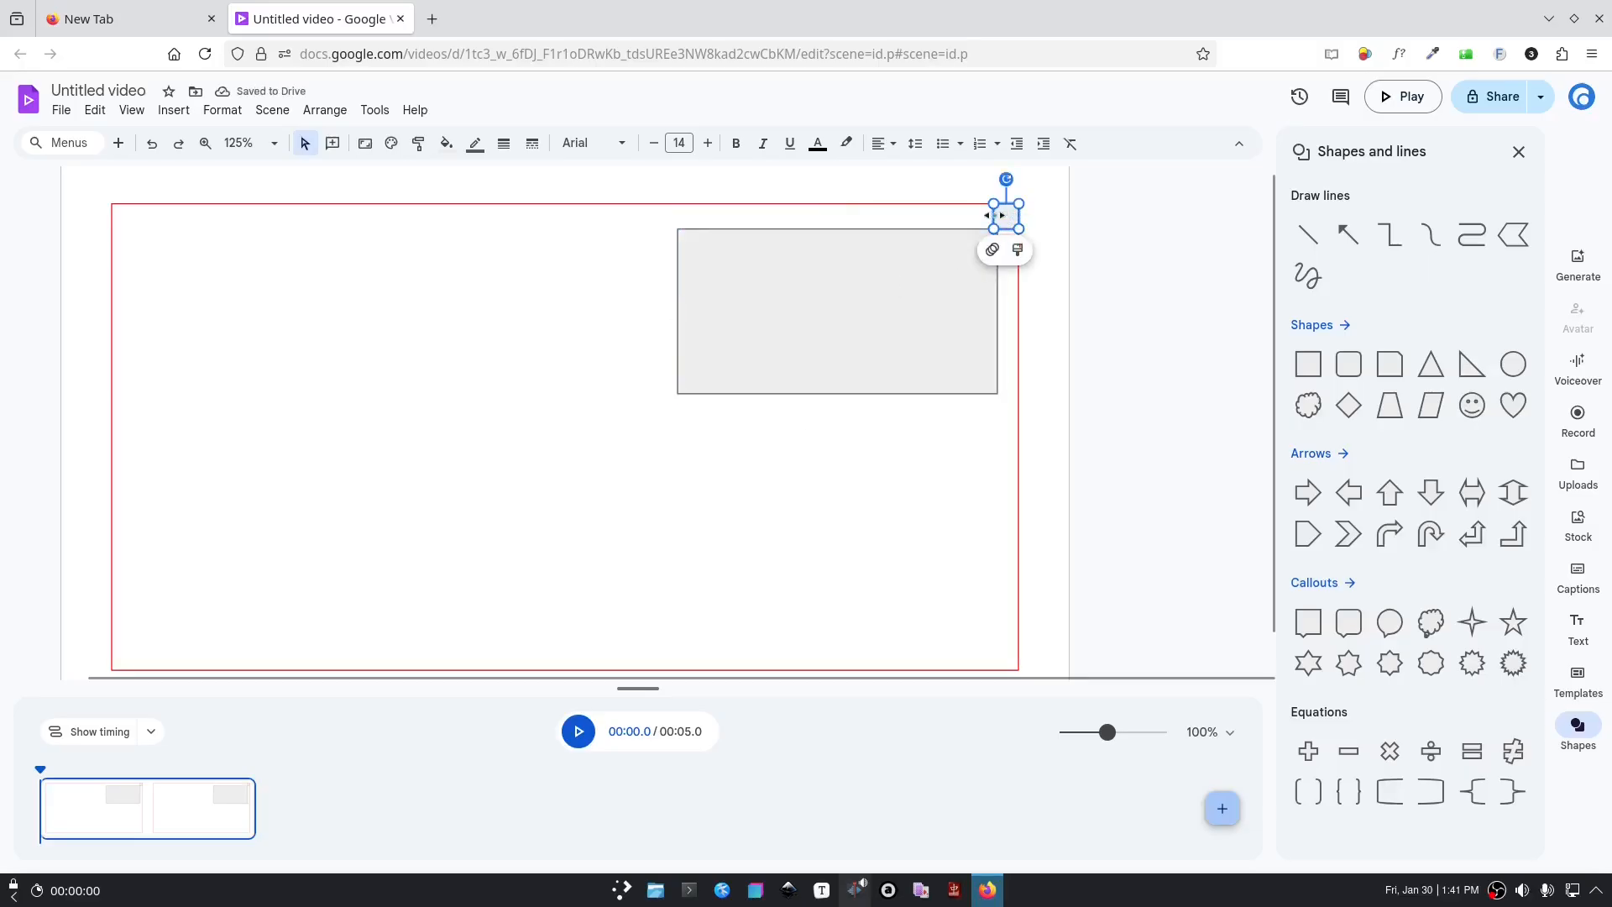
pyautogui.moveTo(999, 217); pyautogui.dragTo(121, 657)
pyautogui.click(745, 356)
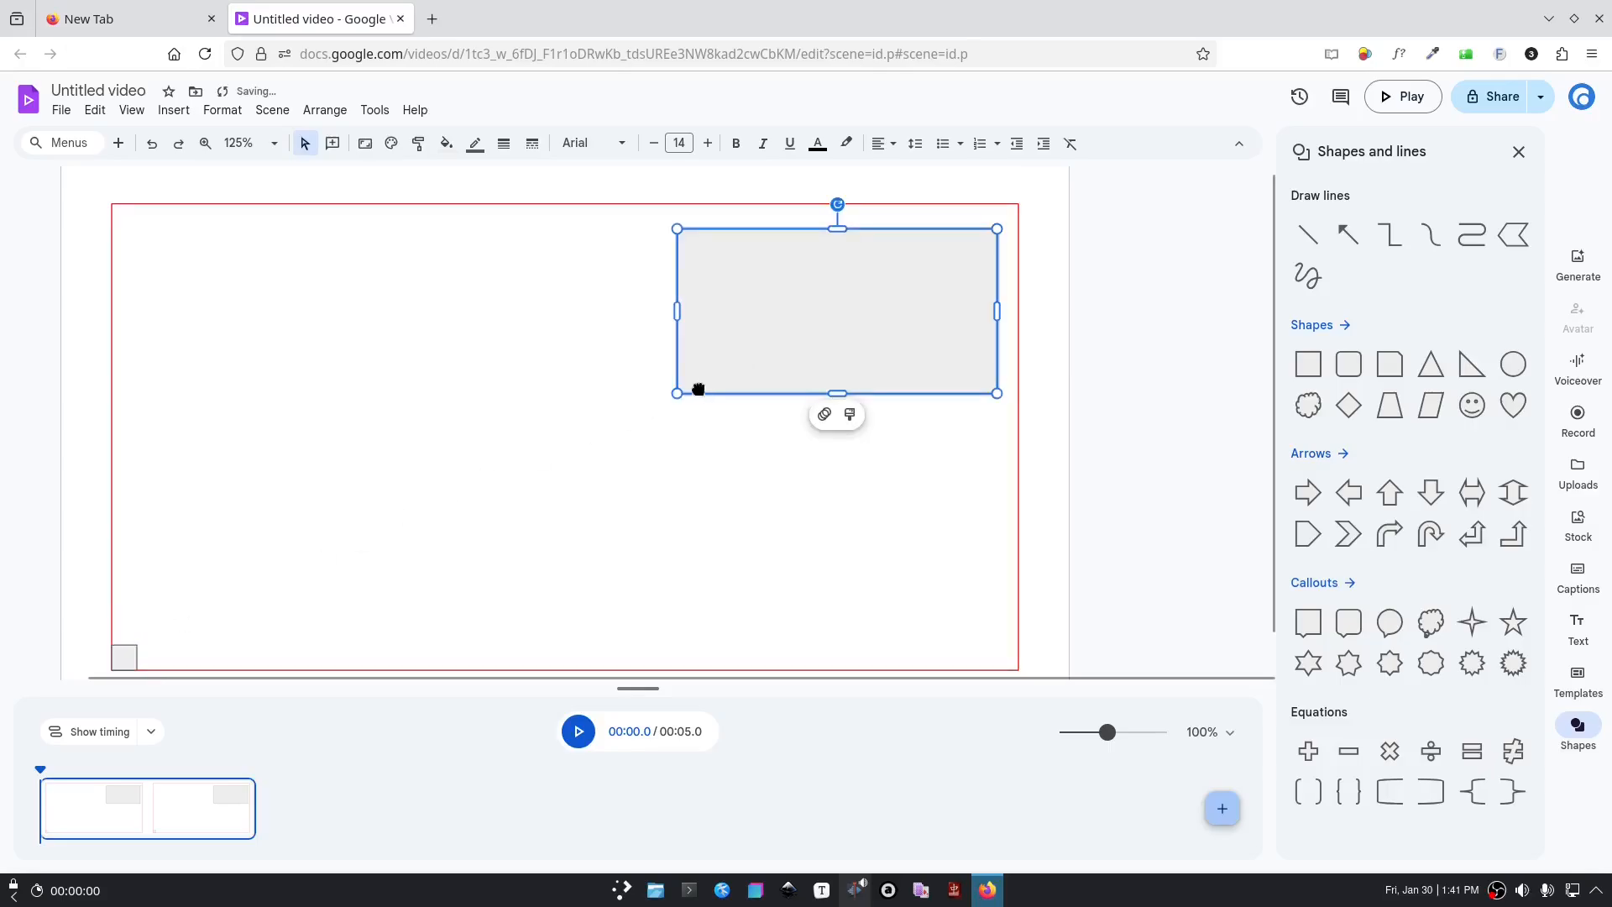
pyautogui.moveTo(677, 393); pyautogui.dragTo(136, 643)
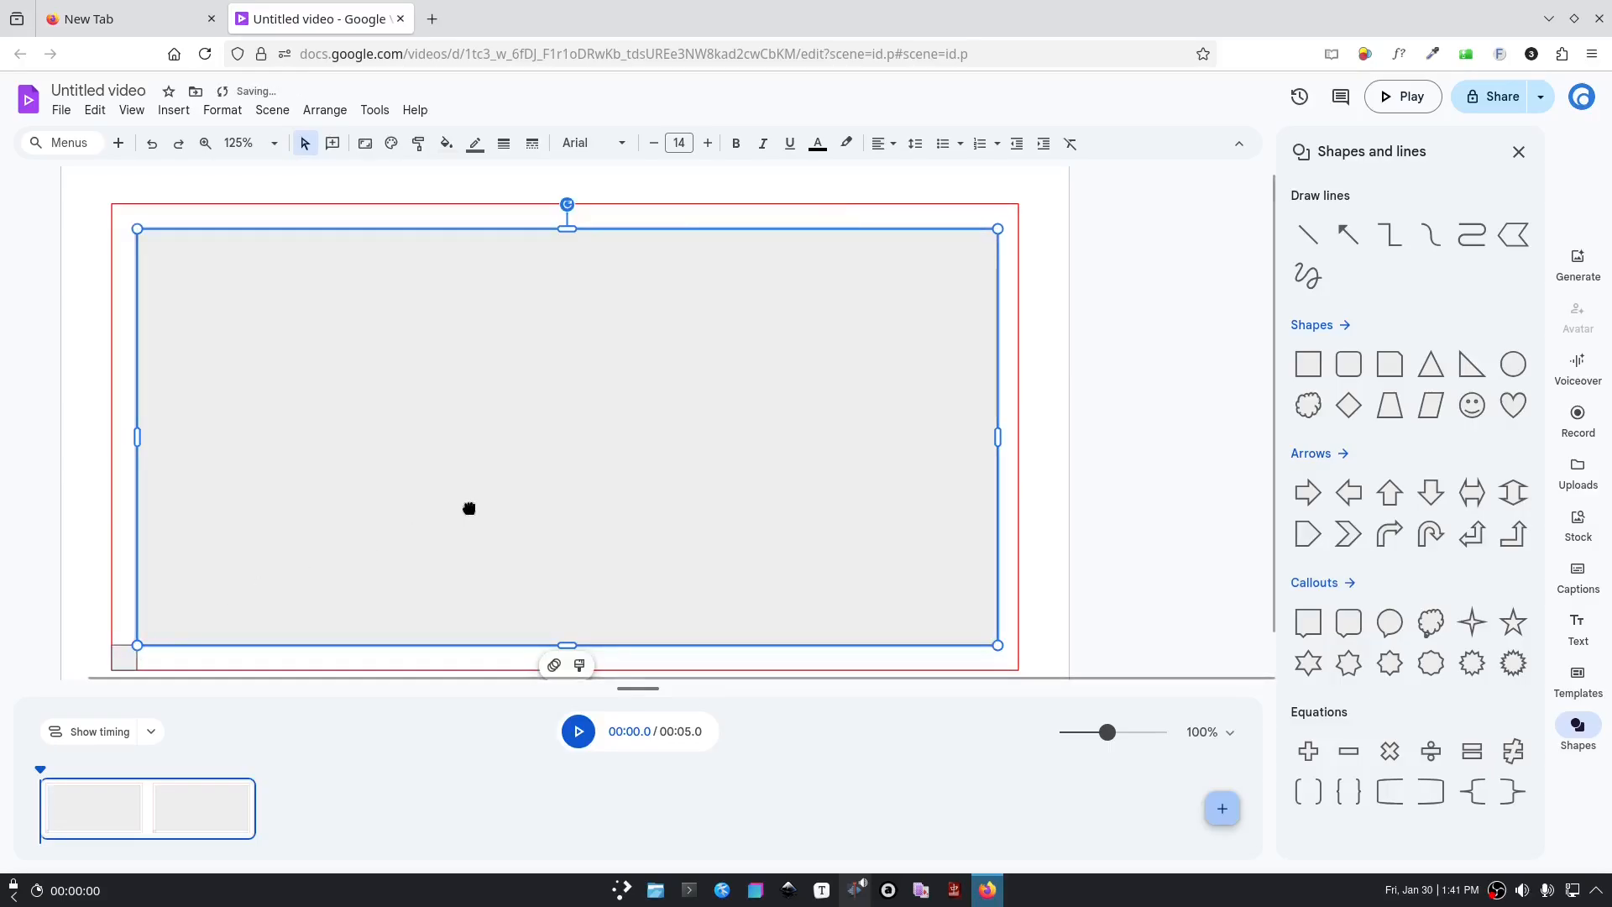
# Step: Return the small square to the red rectangle's upper-right inner corner and align the inner rectangle's corner exactly with it
pyautogui.click(125, 659)
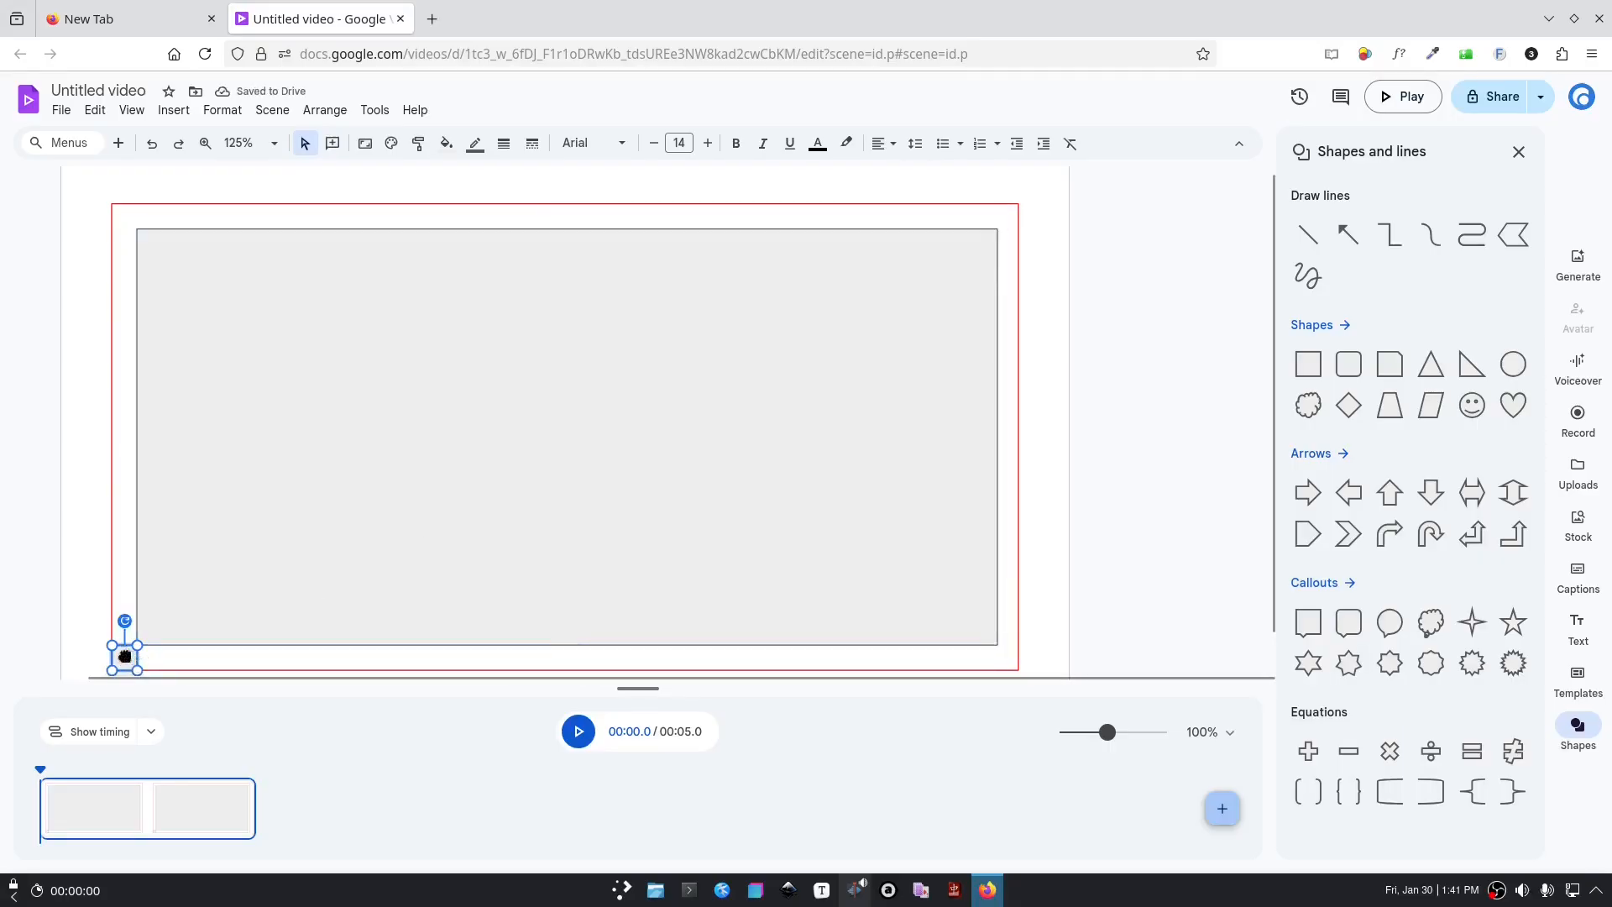
pyautogui.moveTo(122, 651); pyautogui.dragTo(1005, 210)
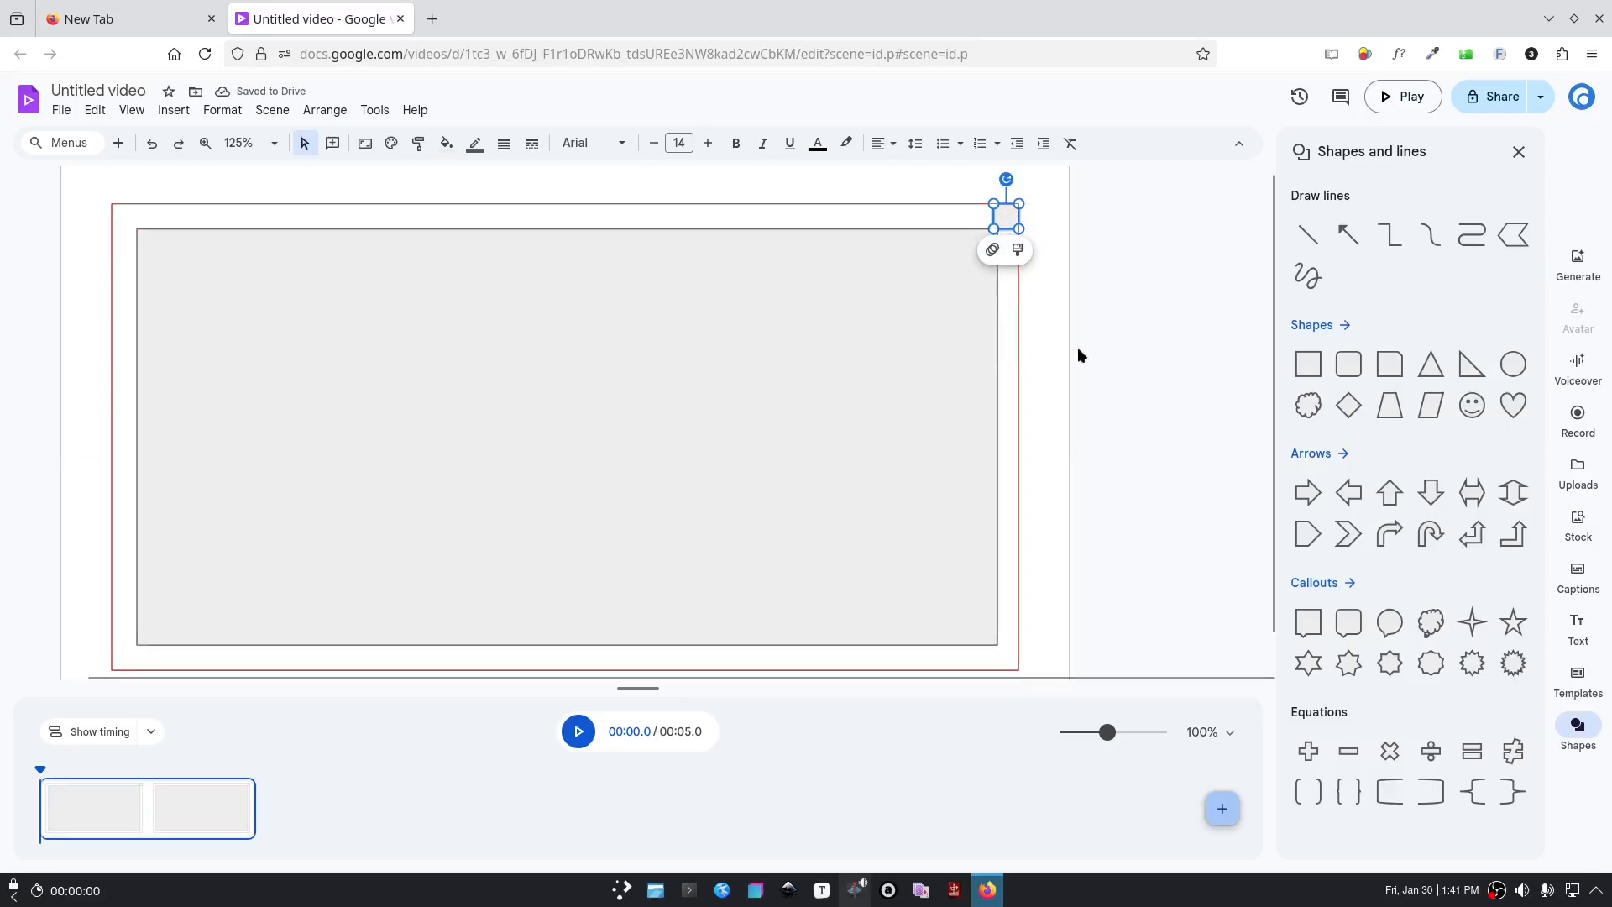
pyautogui.keyDown('ctrl'); pyautogui.scroll(2, 975, 353); pyautogui.keyUp('ctrl')
pyautogui.keyDown('ctrl'); pyautogui.scroll(2, 956, 286); pyautogui.keyUp('ctrl')
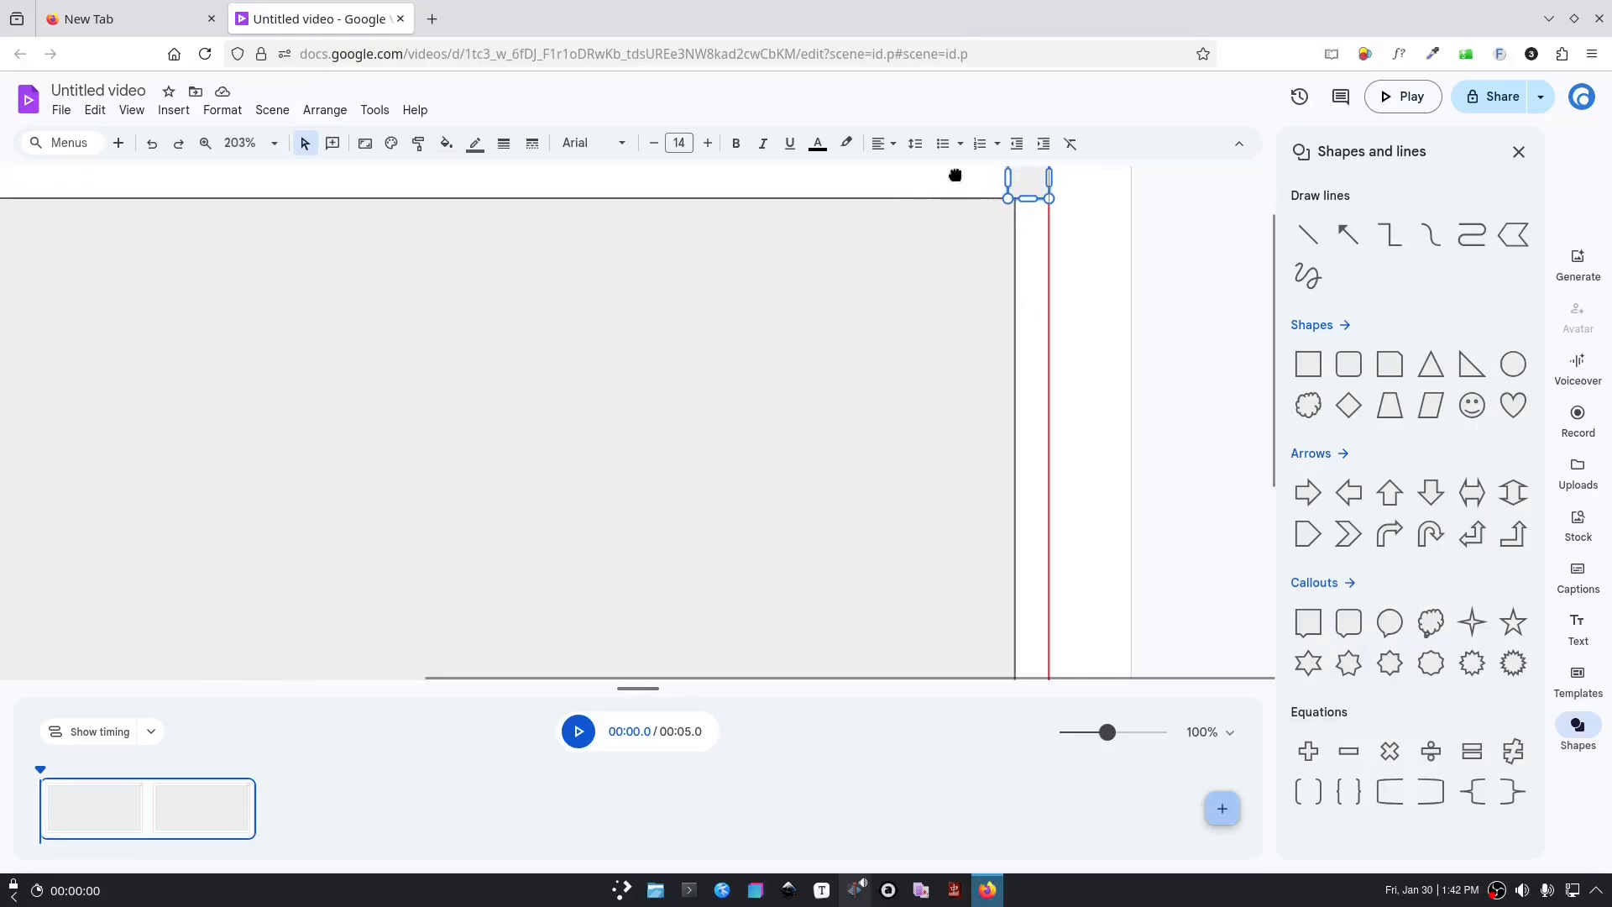
pyautogui.scroll(3, 974, 223)
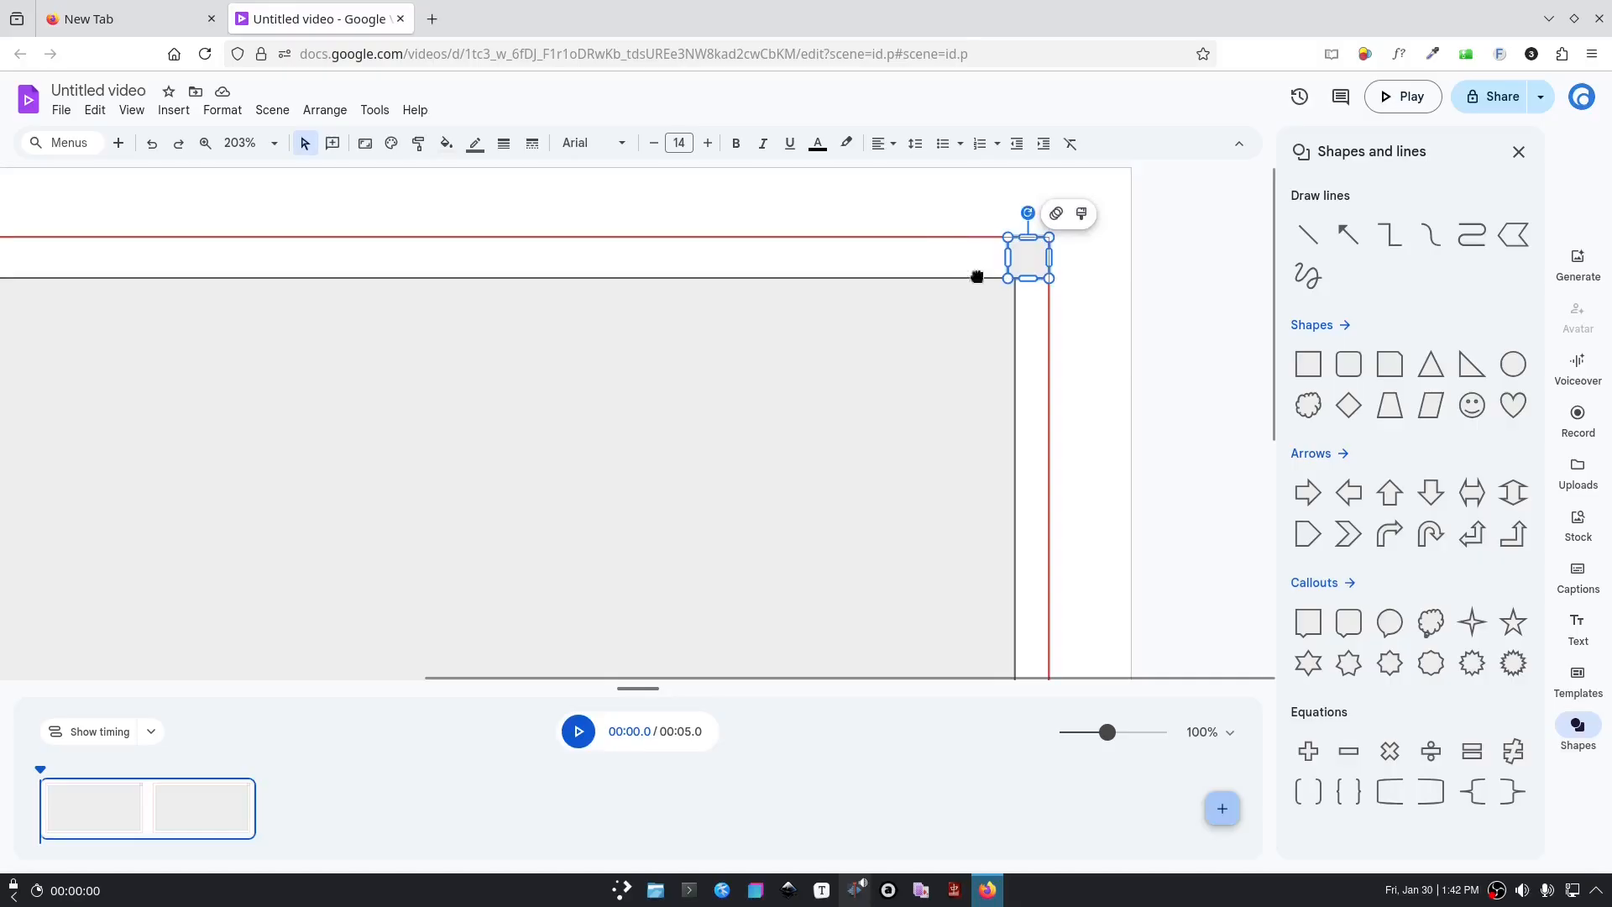
pyautogui.click(1013, 368)
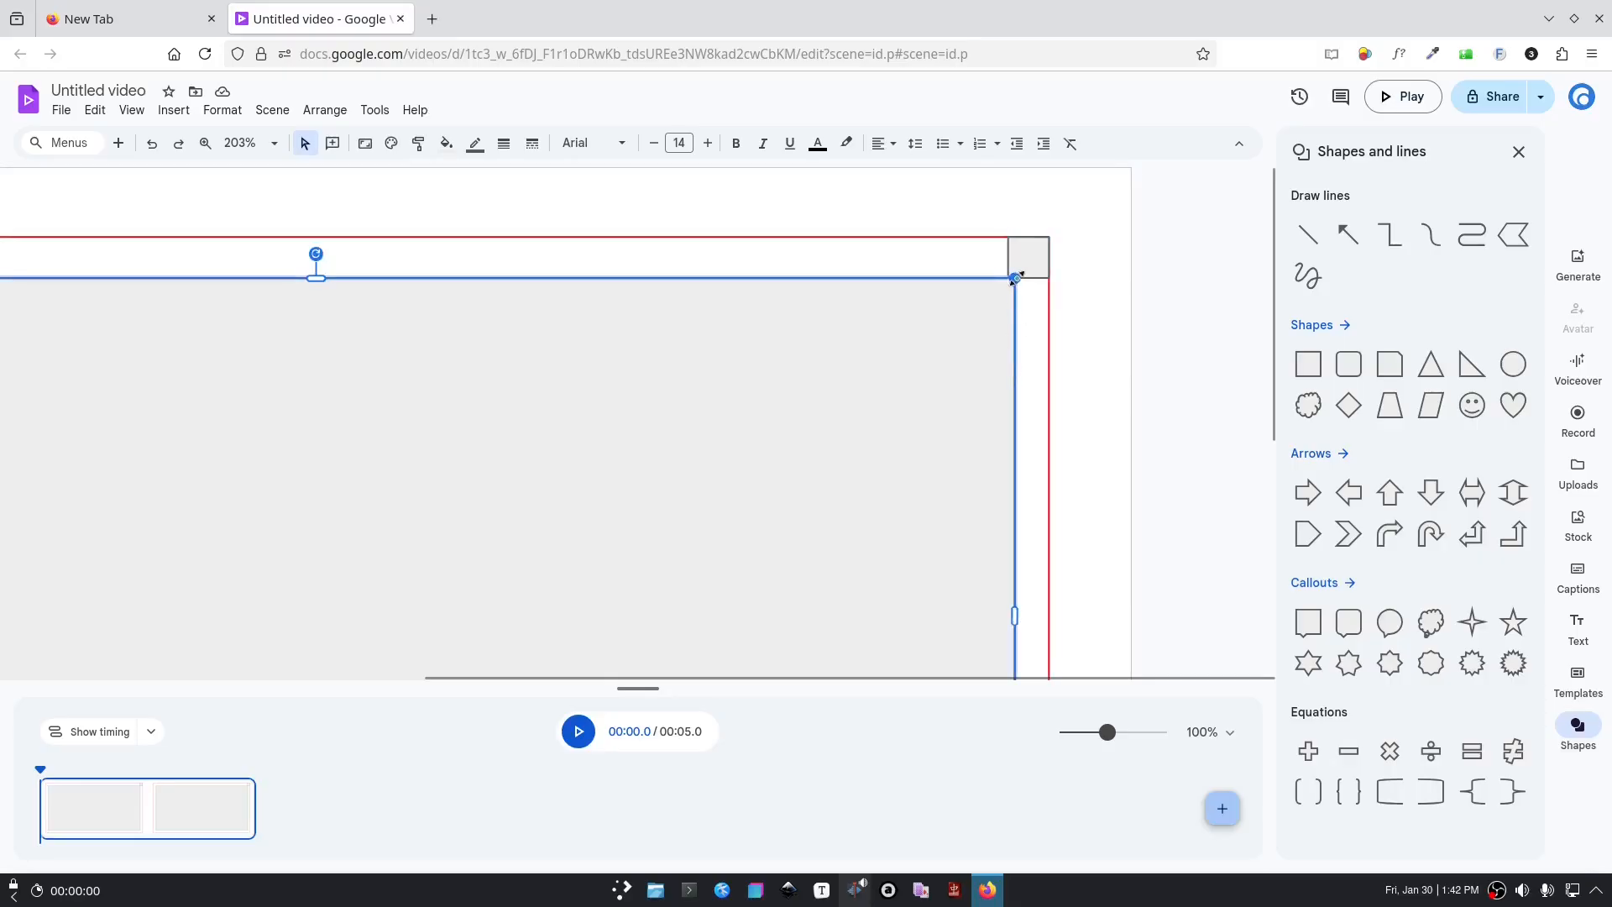
pyautogui.moveTo(1014, 278); pyautogui.dragTo(1007, 278)
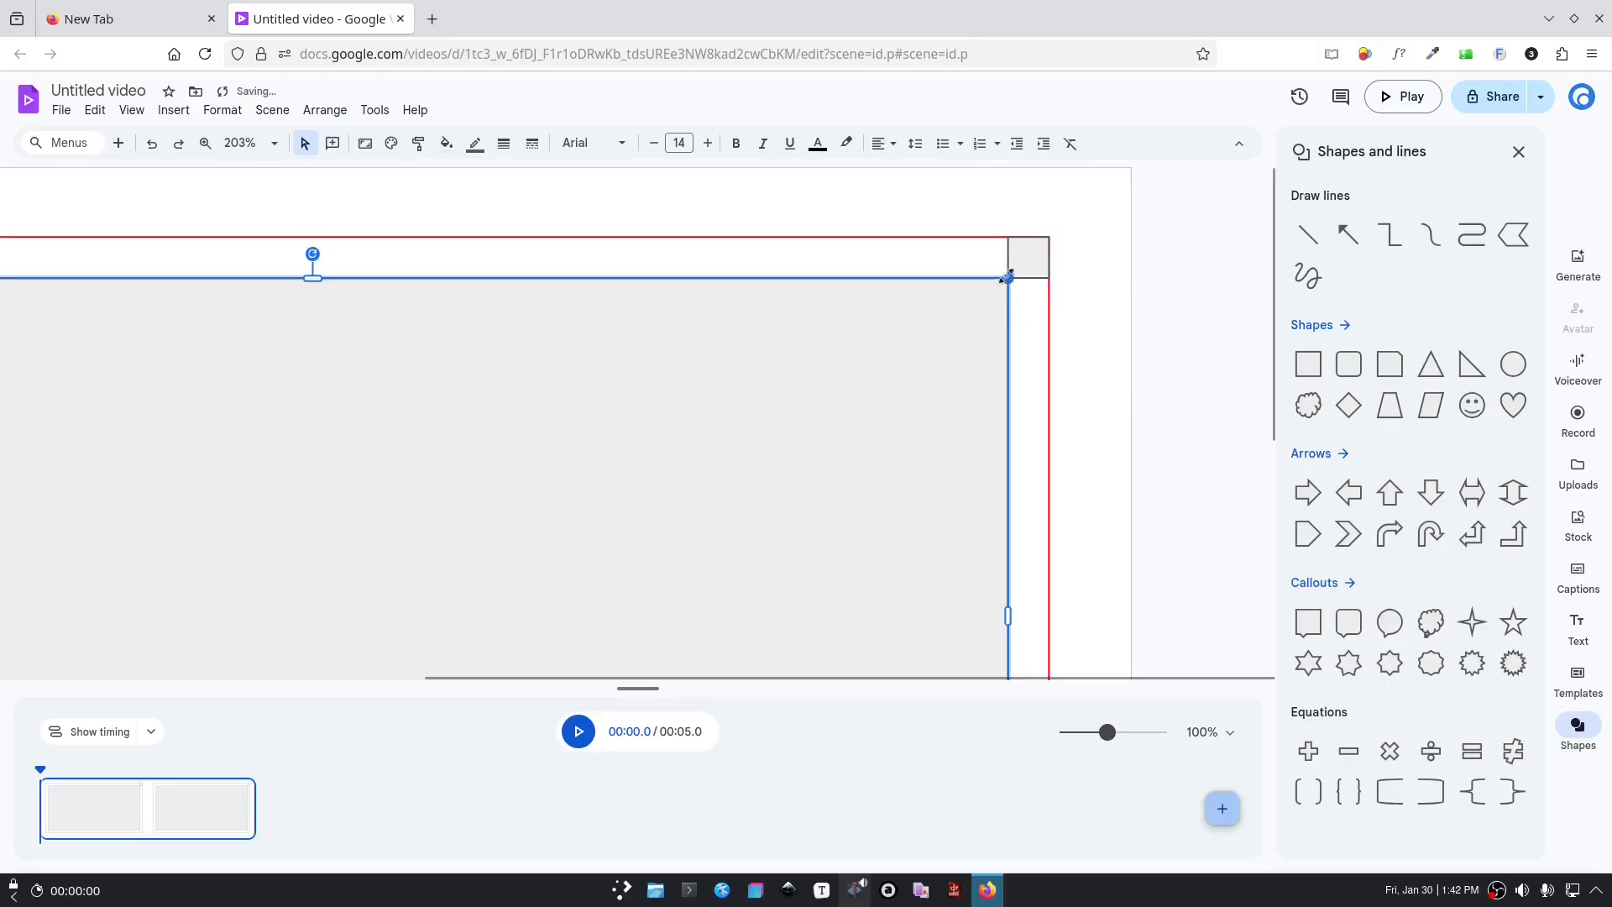
# Step: Extend the red rectangle's bottom edge slightly downward to even out its margin to the canvas edge
pyautogui.scroll(-5, 862, 387)
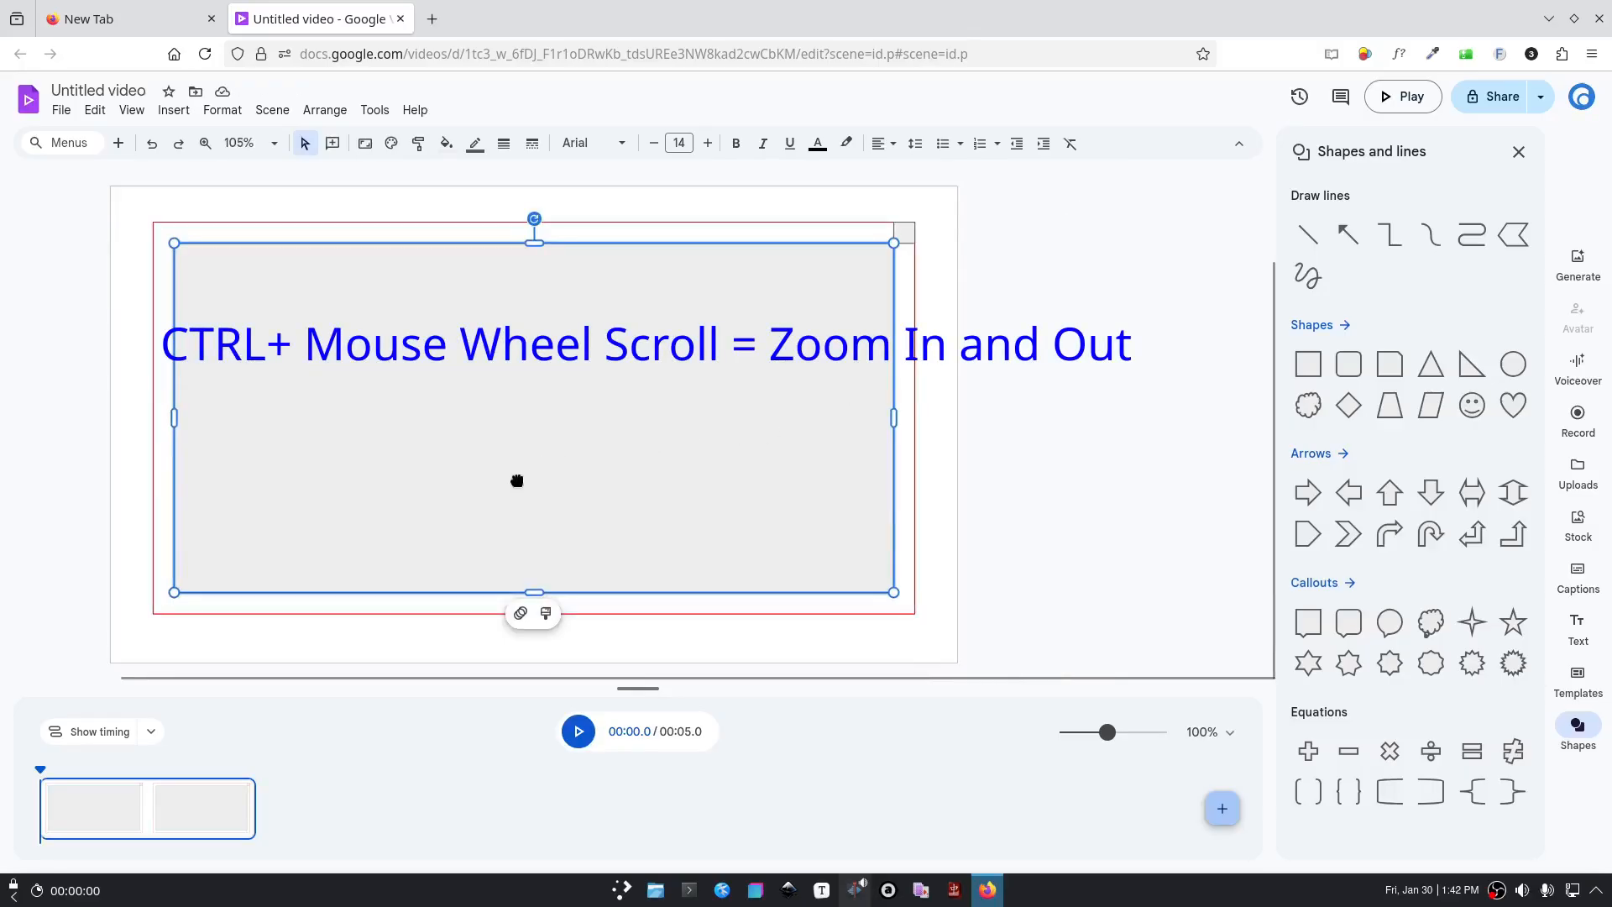
pyautogui.scroll(1, 609, 490)
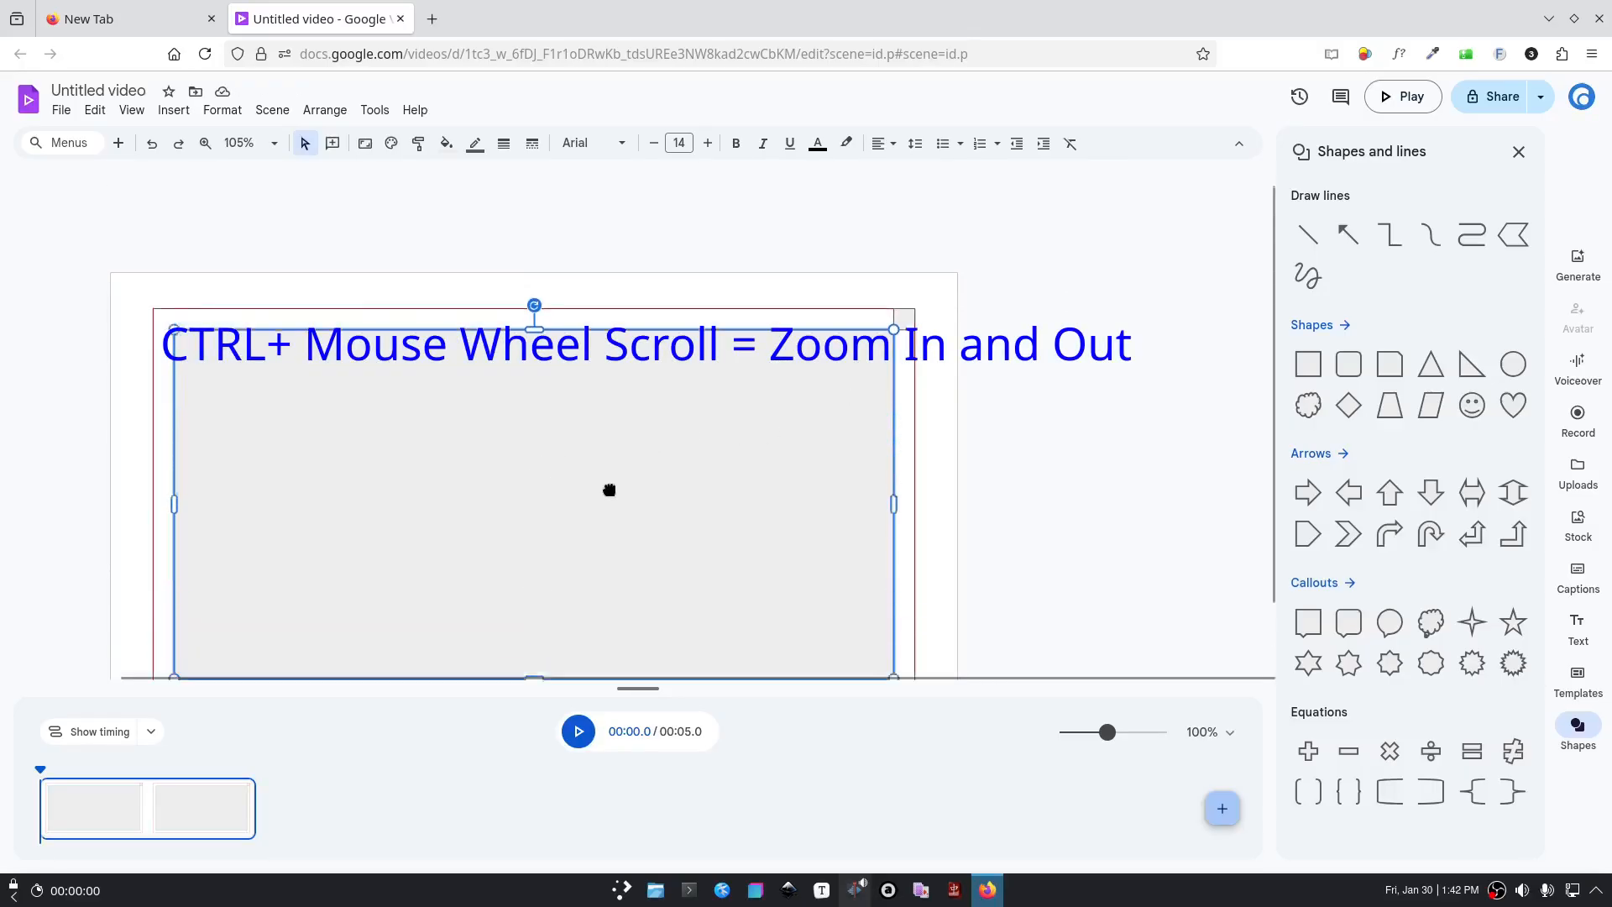
pyautogui.scroll(-1, 608, 487)
pyautogui.scroll(-1, 606, 486)
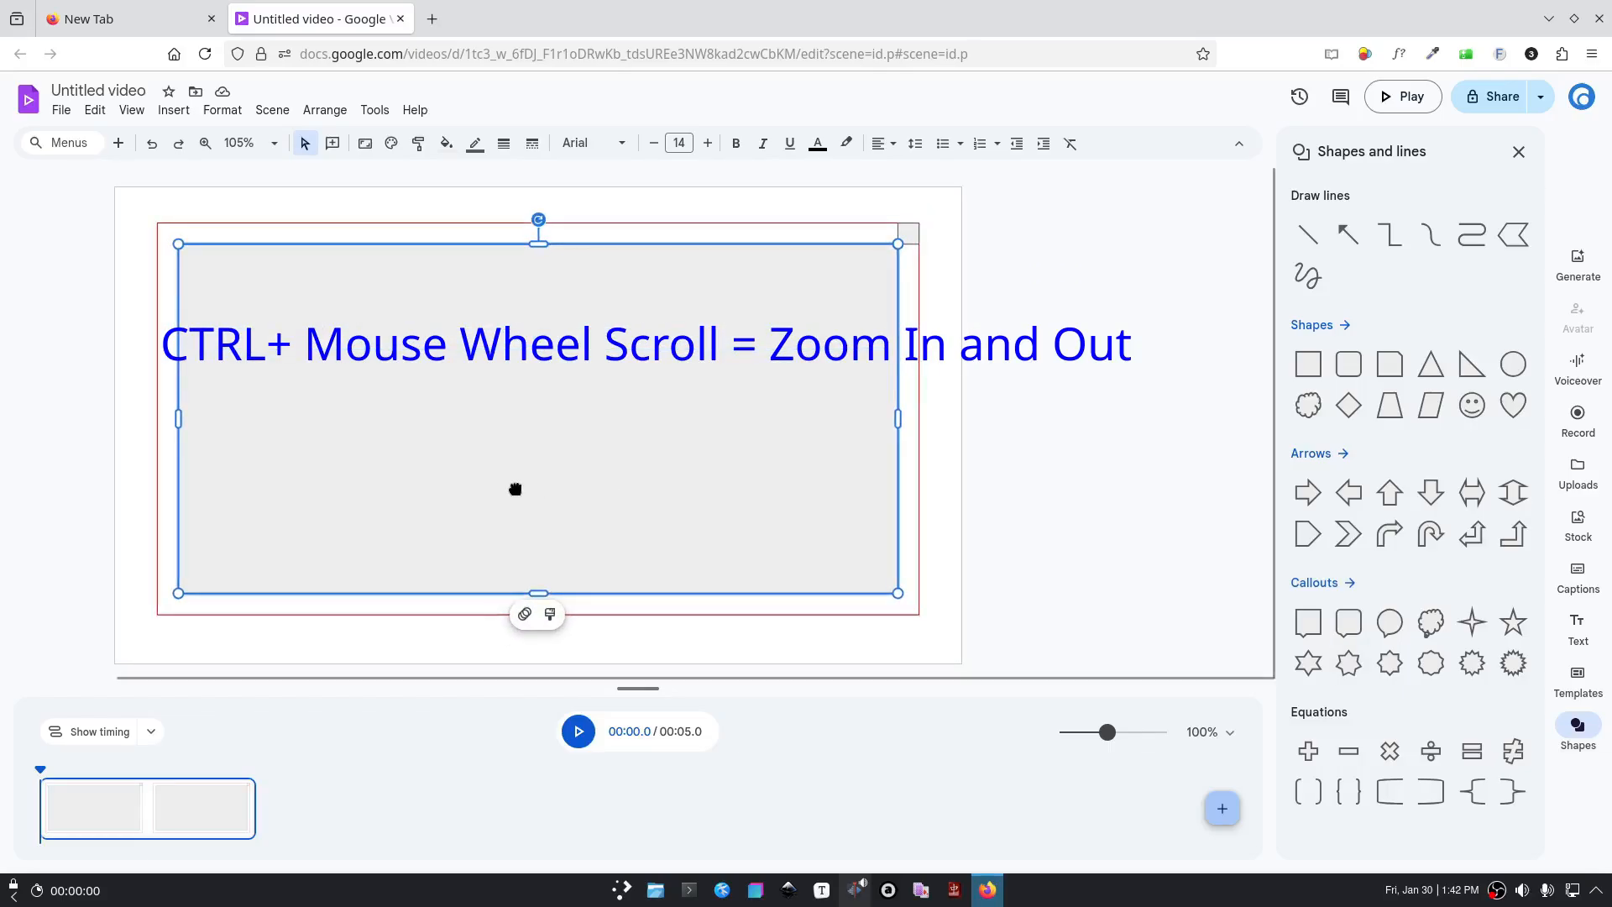
pyautogui.hscroll(-2, 805, 630)
pyautogui.click(1138, 601)
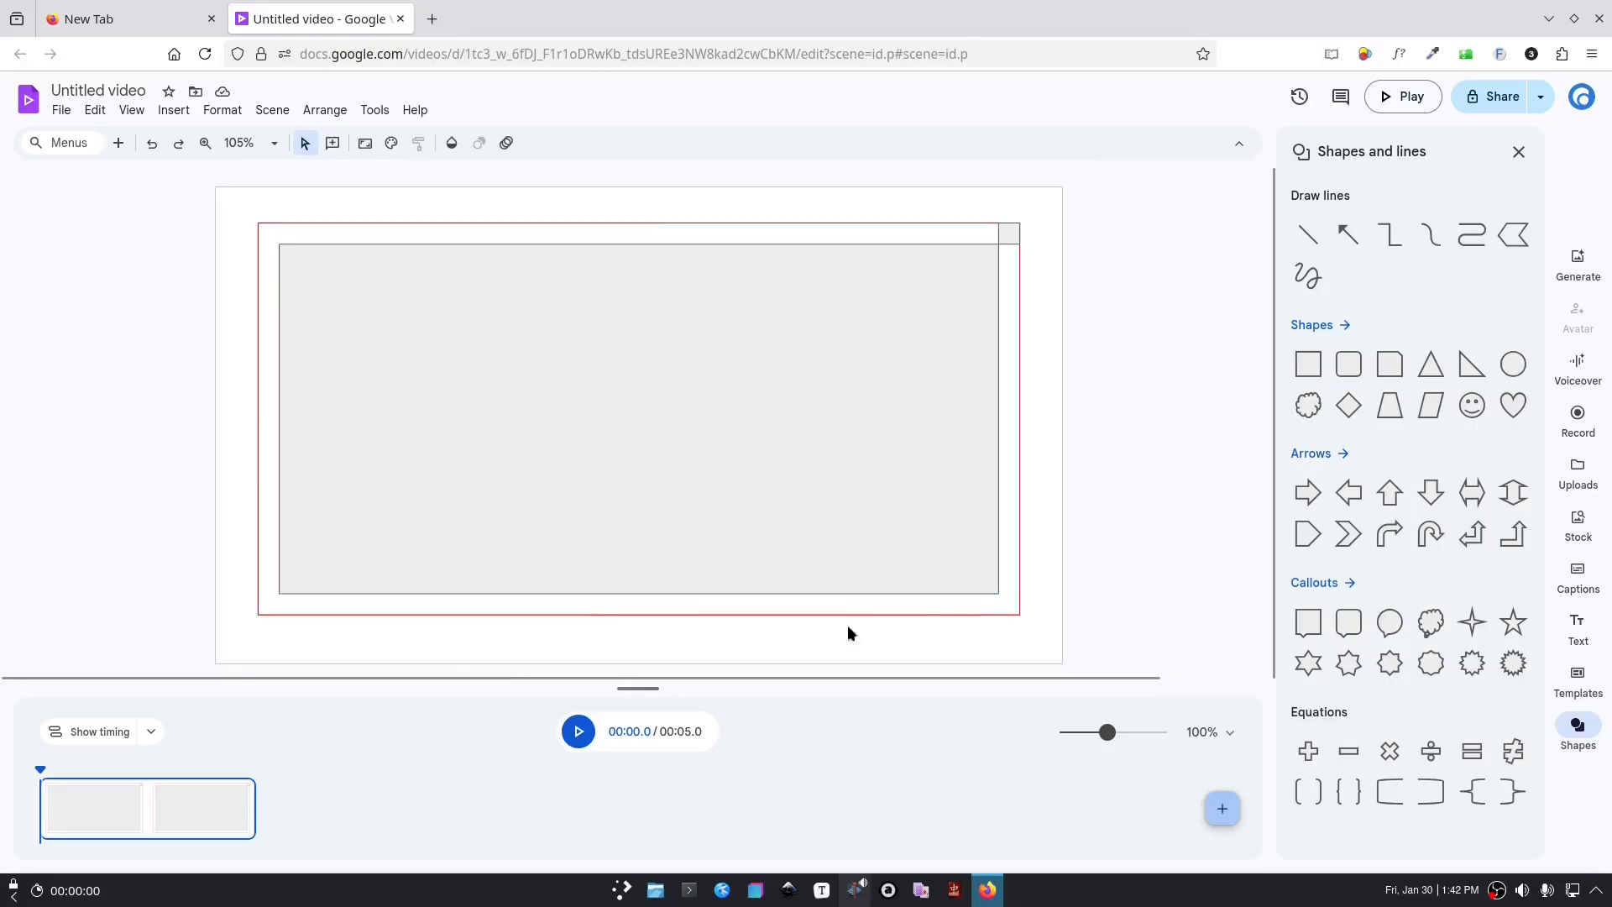
pyautogui.click(649, 615)
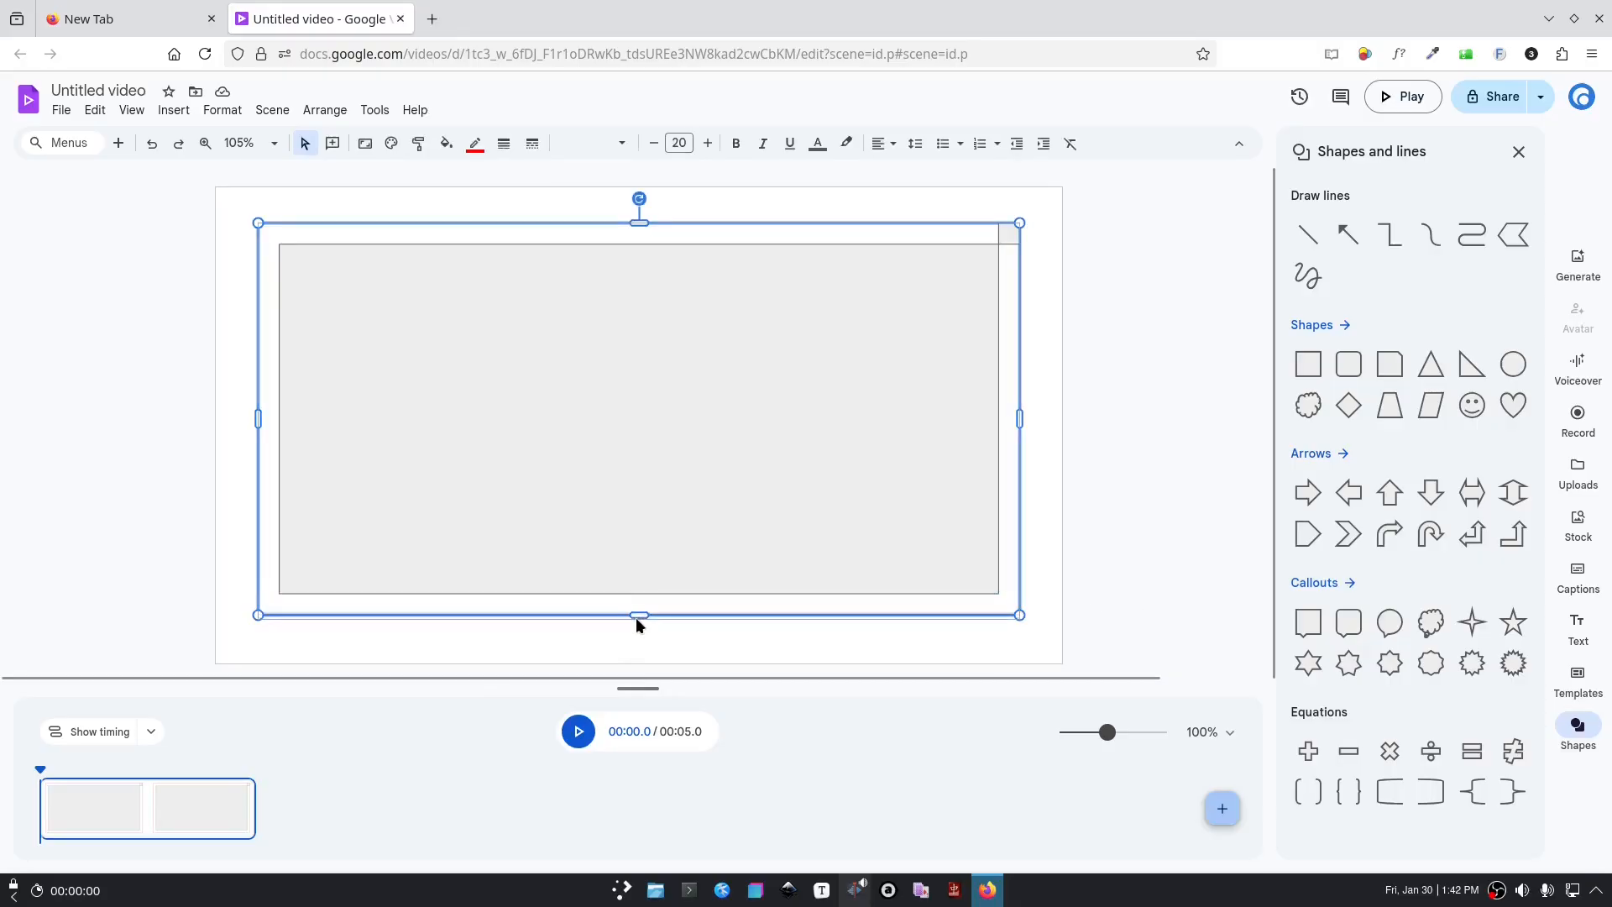
pyautogui.moveTo(638, 615); pyautogui.dragTo(638, 622)
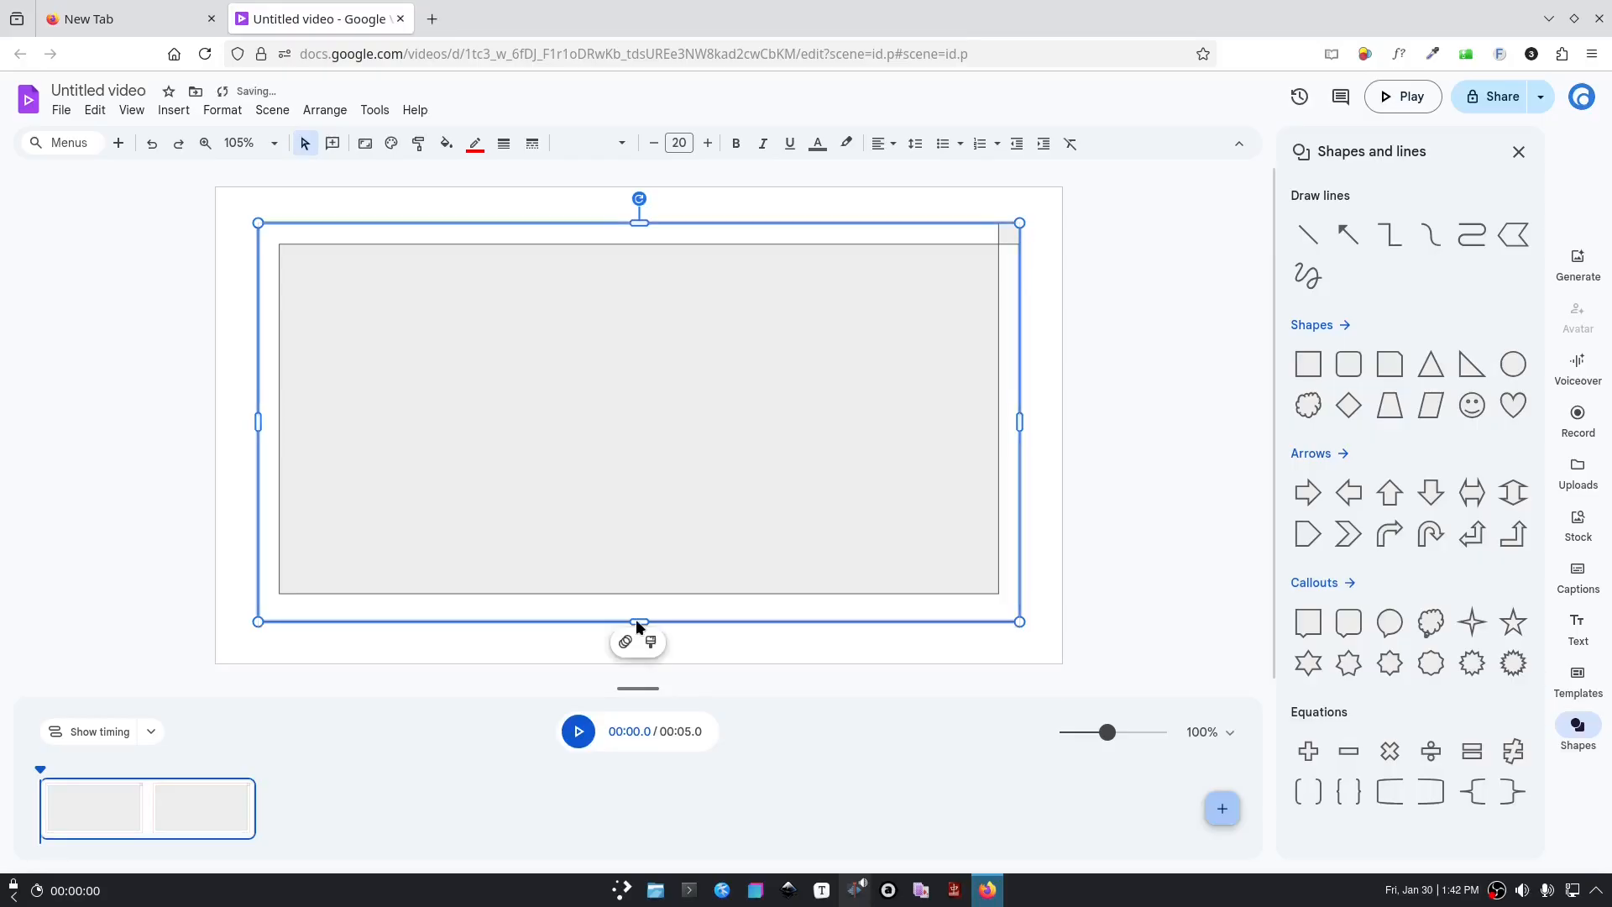
pyautogui.click(1140, 503)
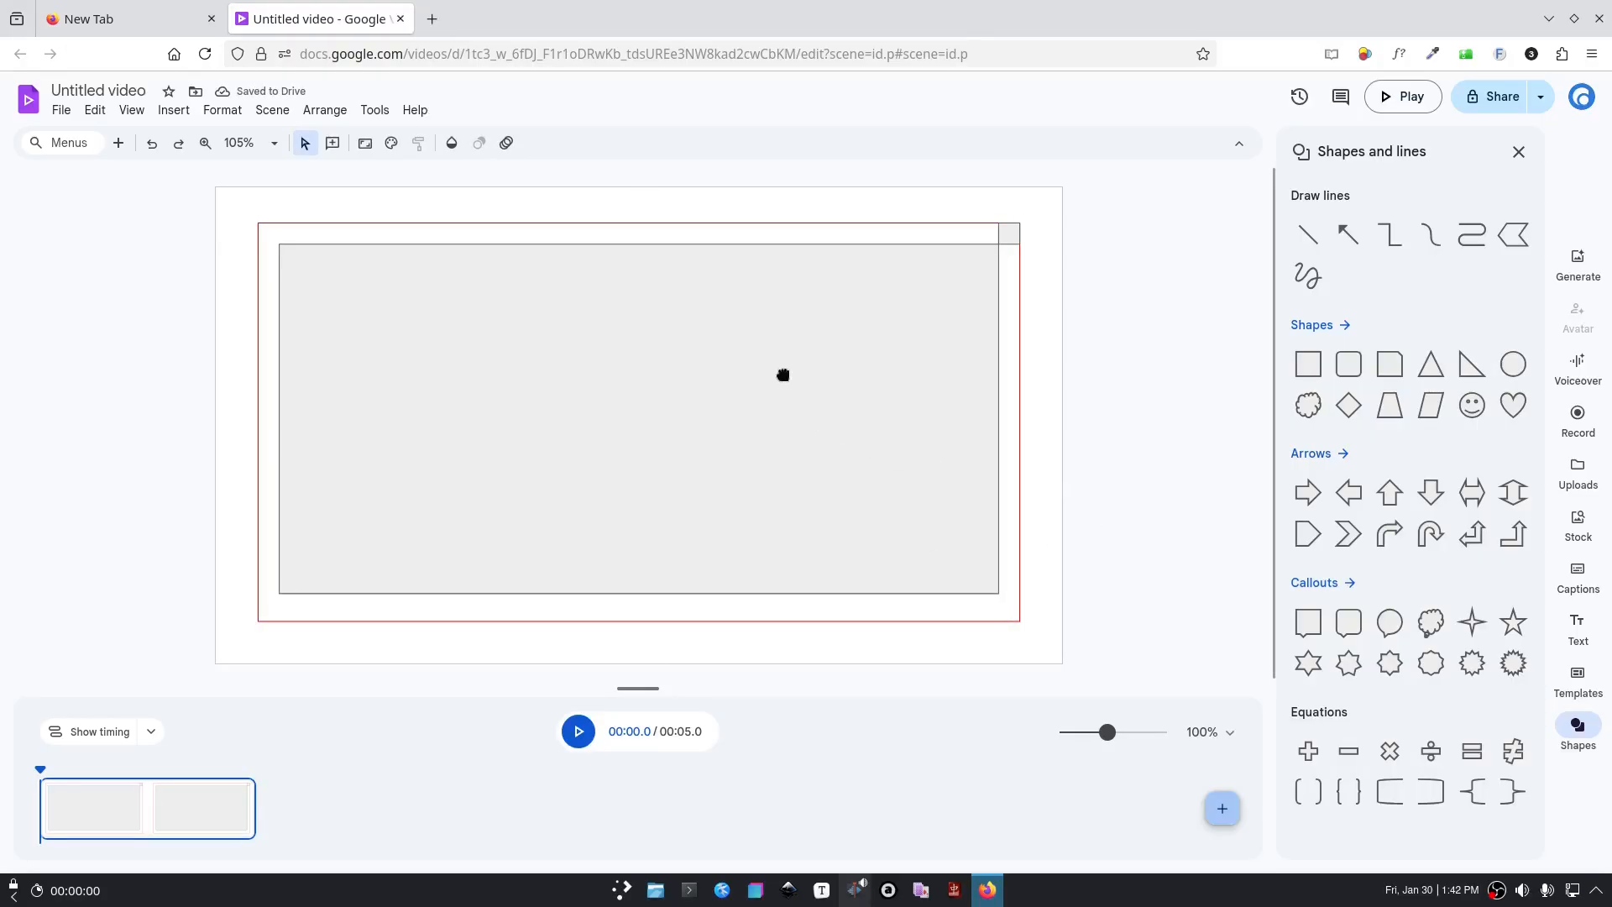
# Step: Move the small square to the red rectangle's lower-left inner corner and extend the inner rectangle's bottom edge to meet it
pyautogui.click(1009, 233)
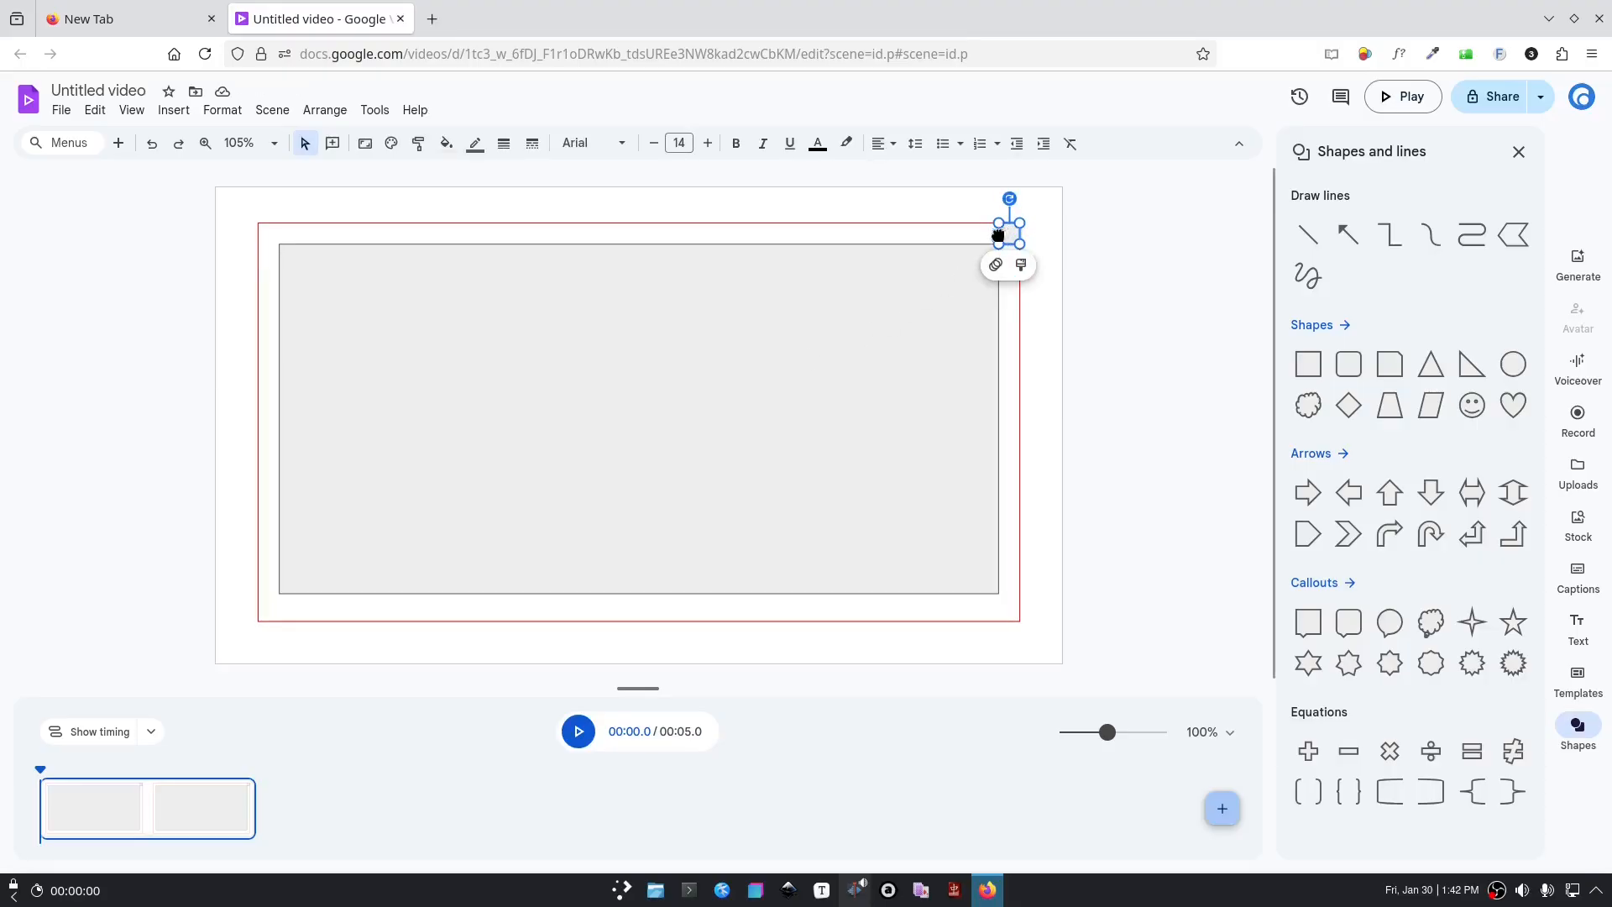
pyautogui.moveTo(998, 234); pyautogui.dragTo(262, 610)
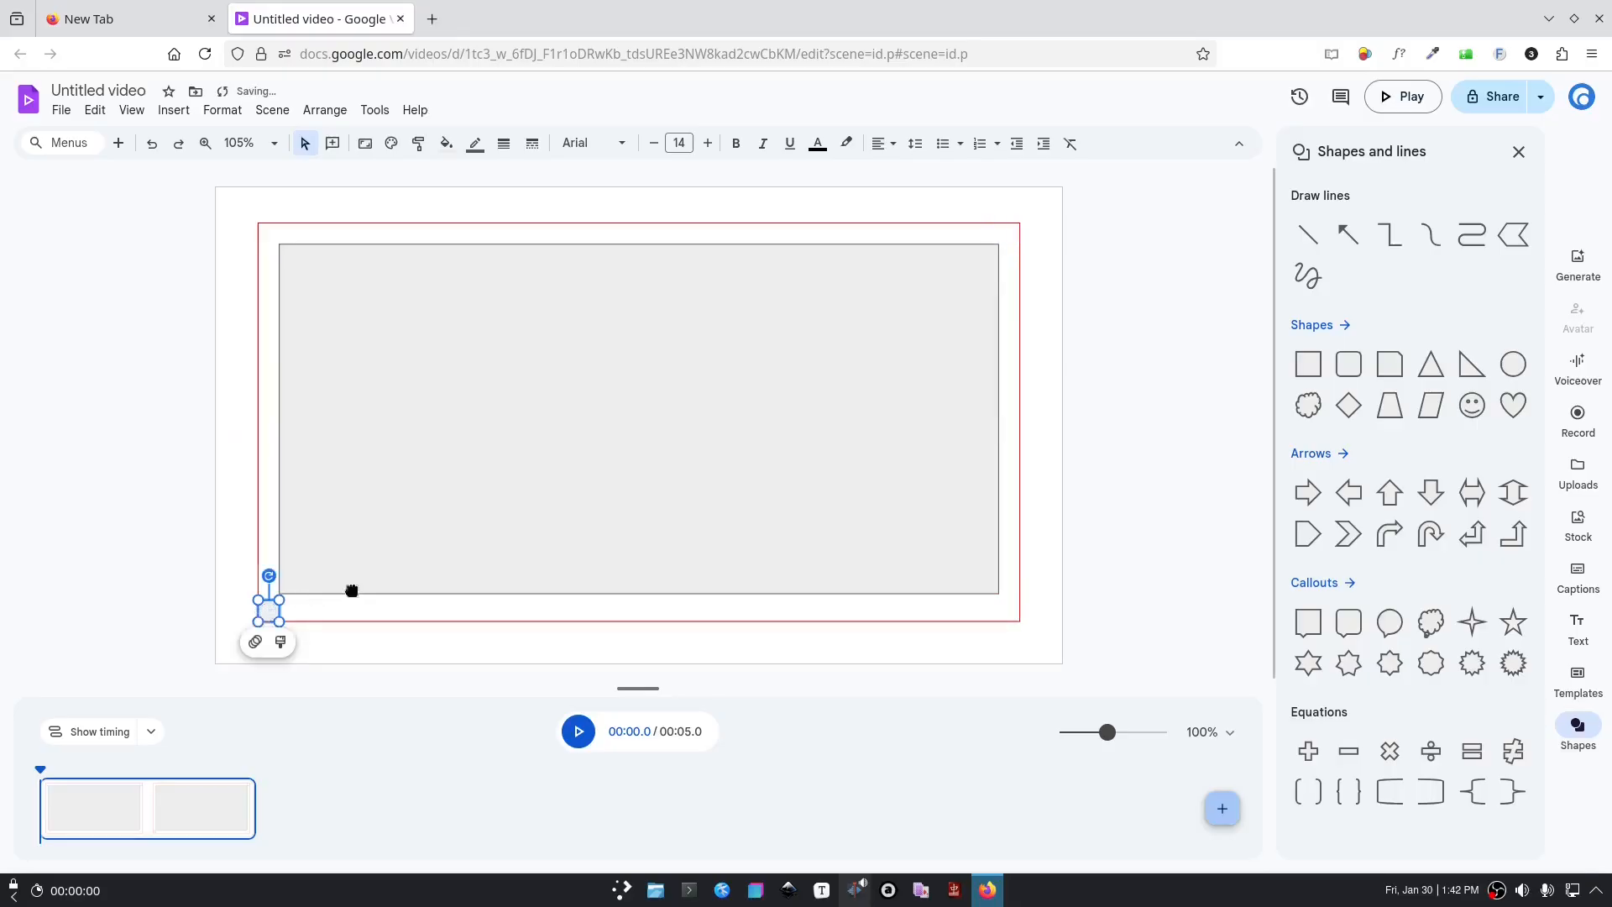
pyautogui.click(561, 560)
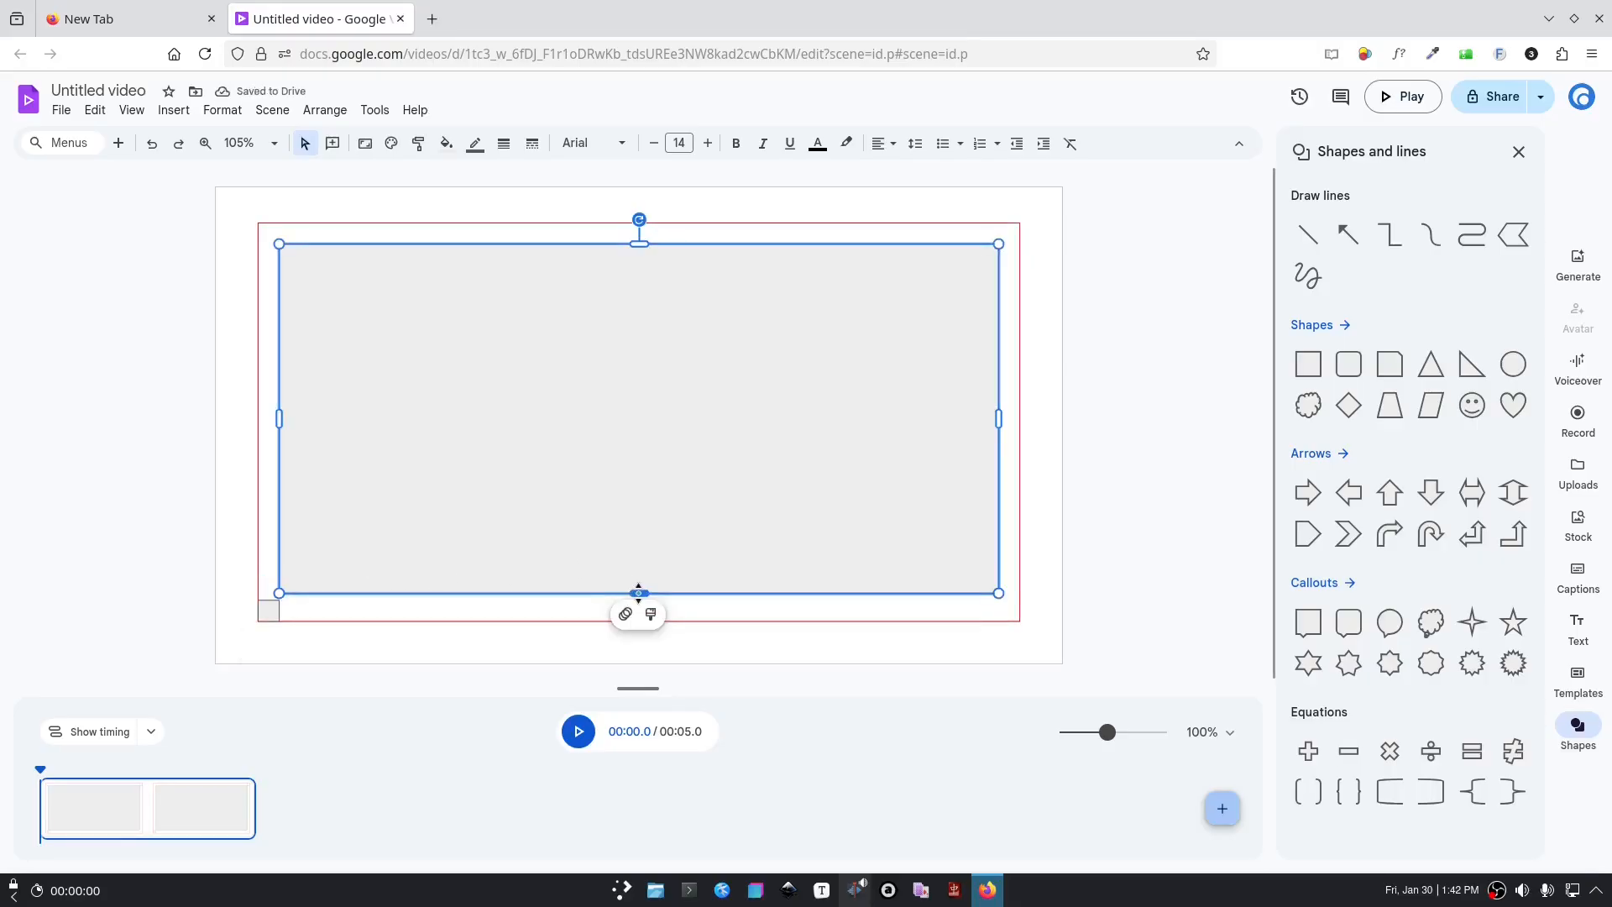
pyautogui.moveTo(639, 589); pyautogui.dragTo(639, 600)
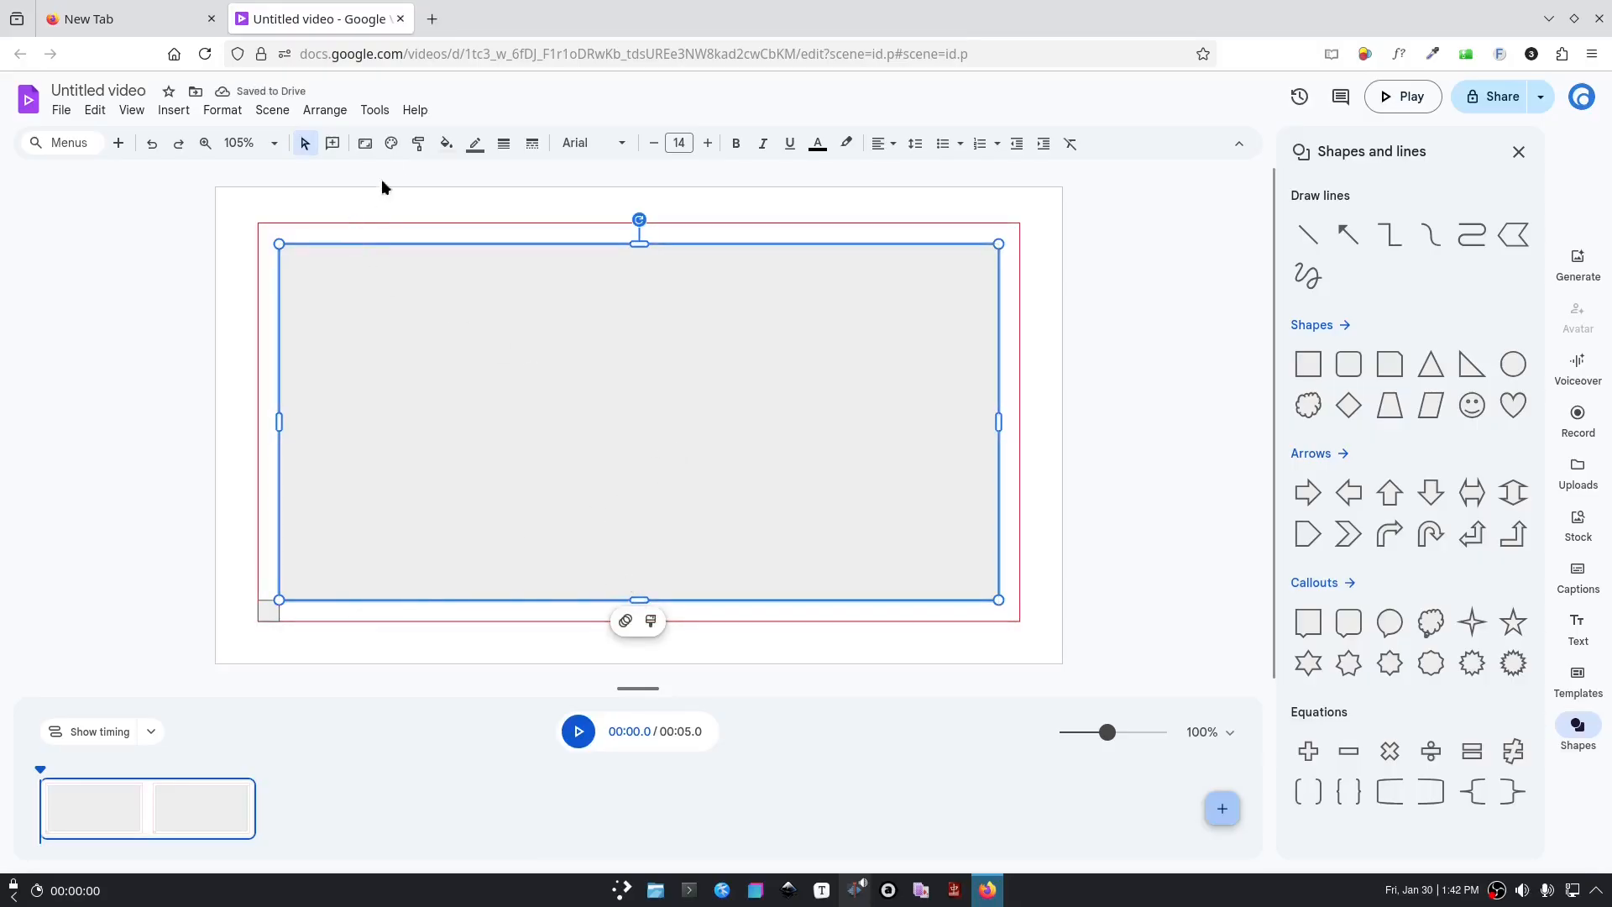
# Step: Make the inner rectangle's fill transparent and its border red
pyautogui.click(448, 144)
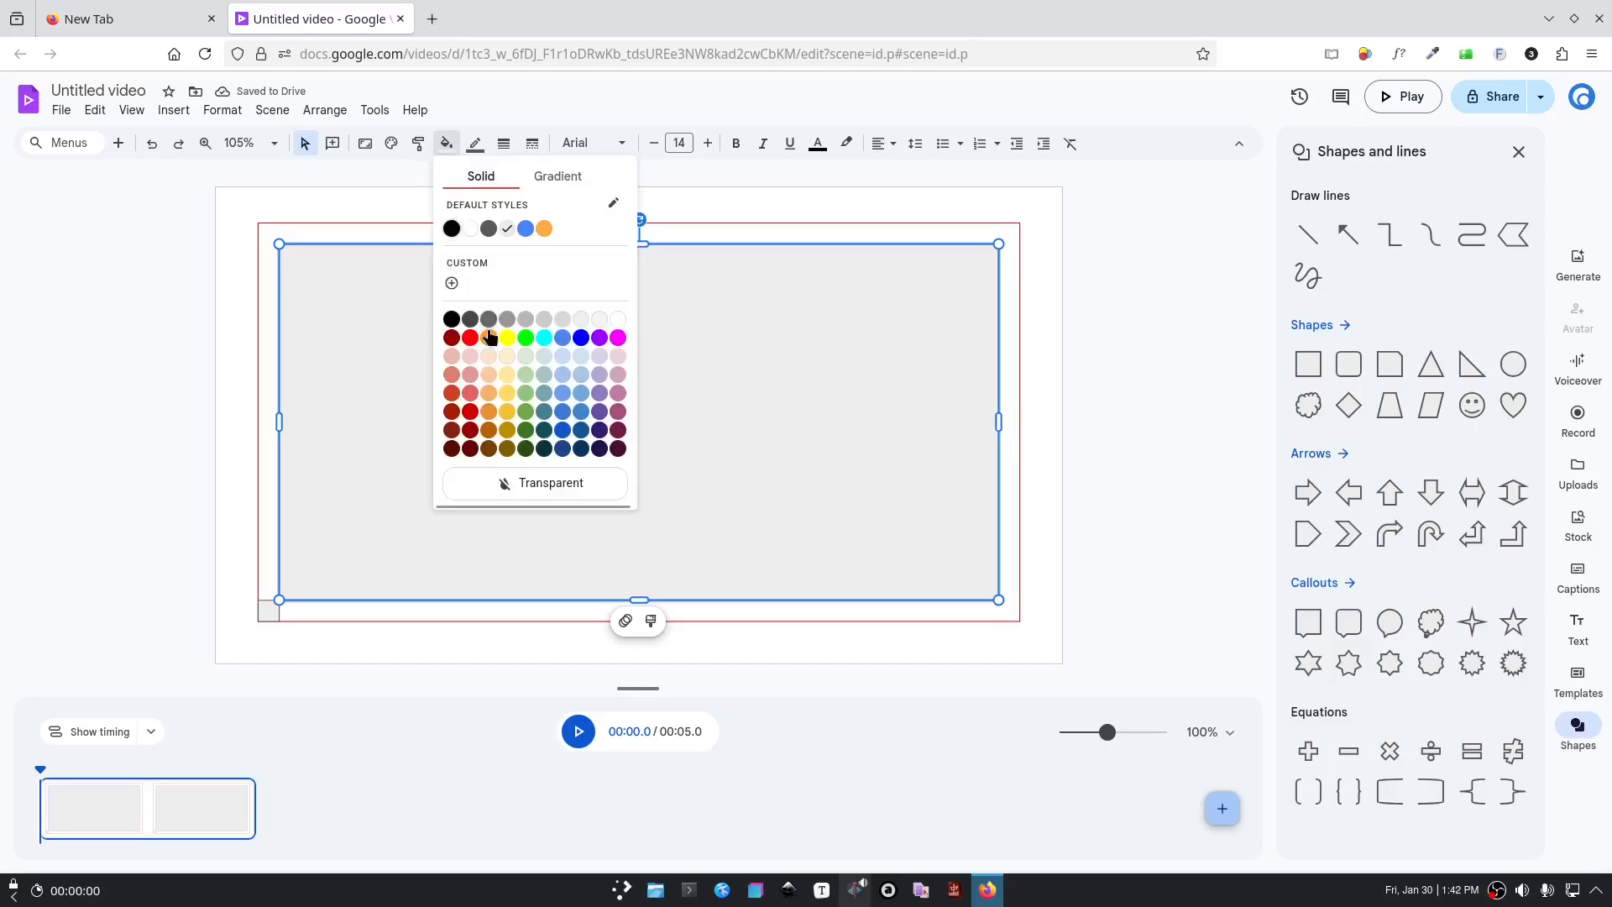
pyautogui.click(540, 484)
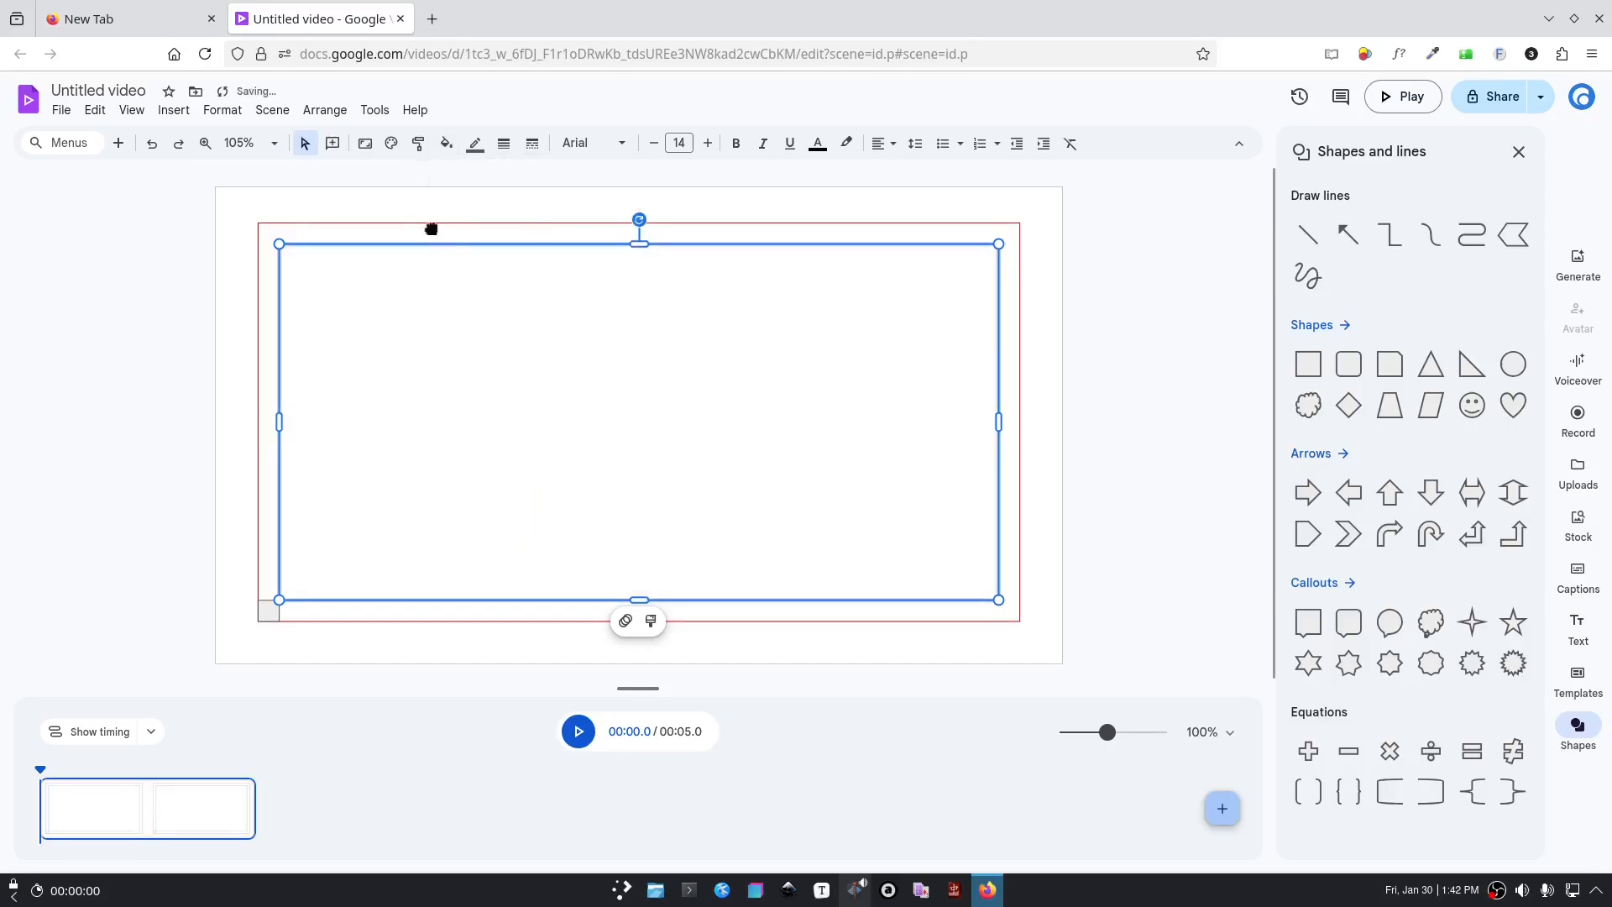
pyautogui.click(474, 144)
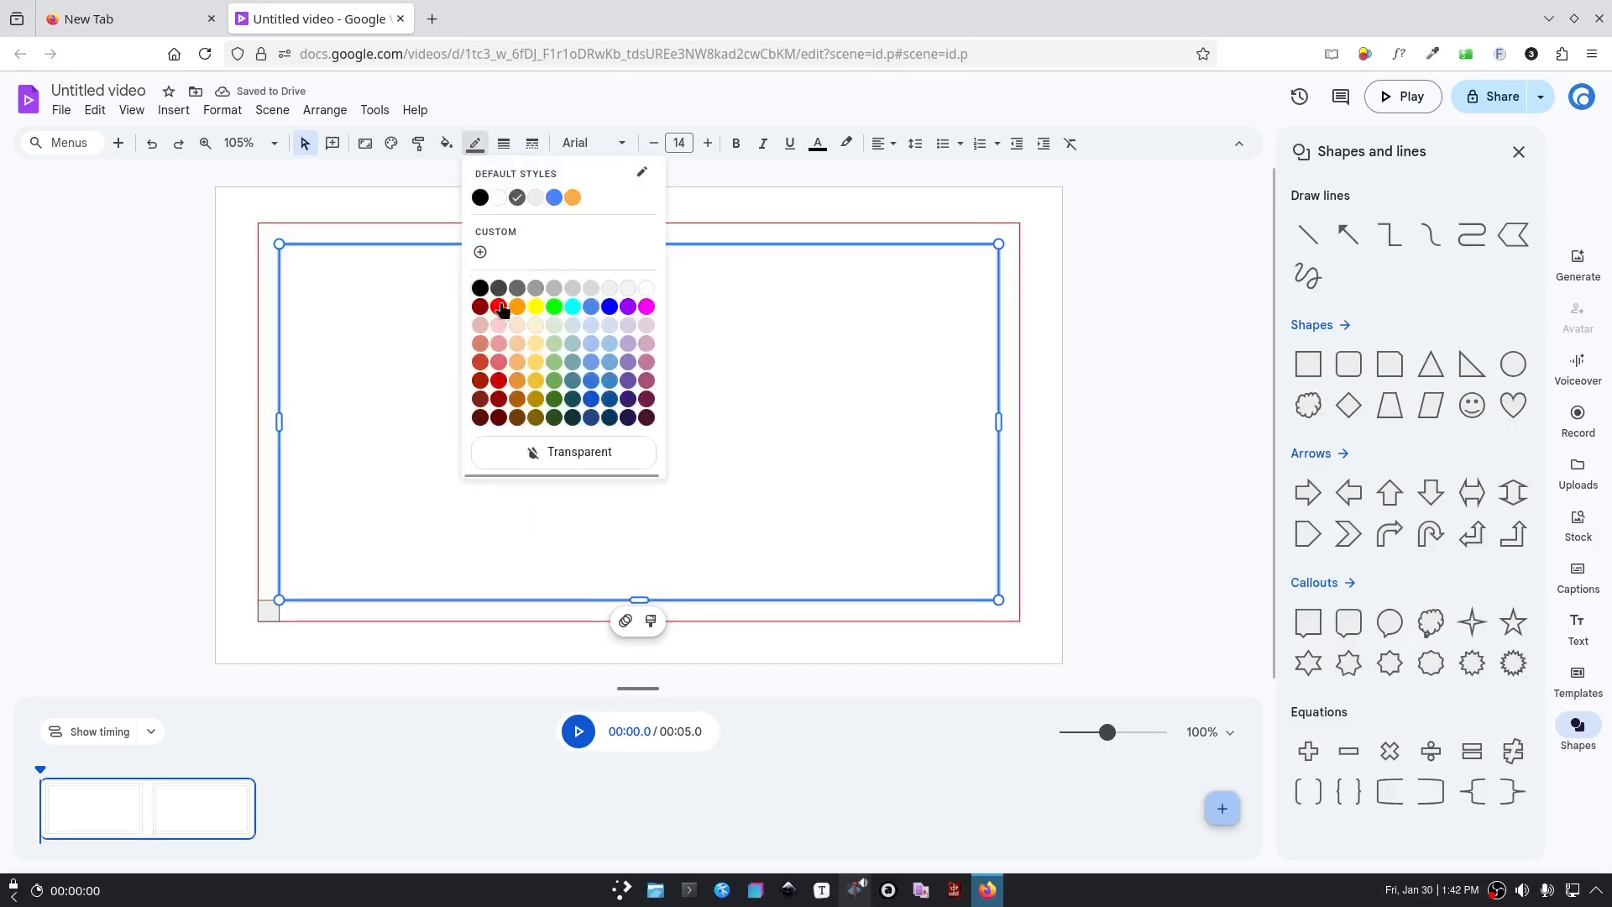
pyautogui.click(499, 306)
pyautogui.click(1087, 338)
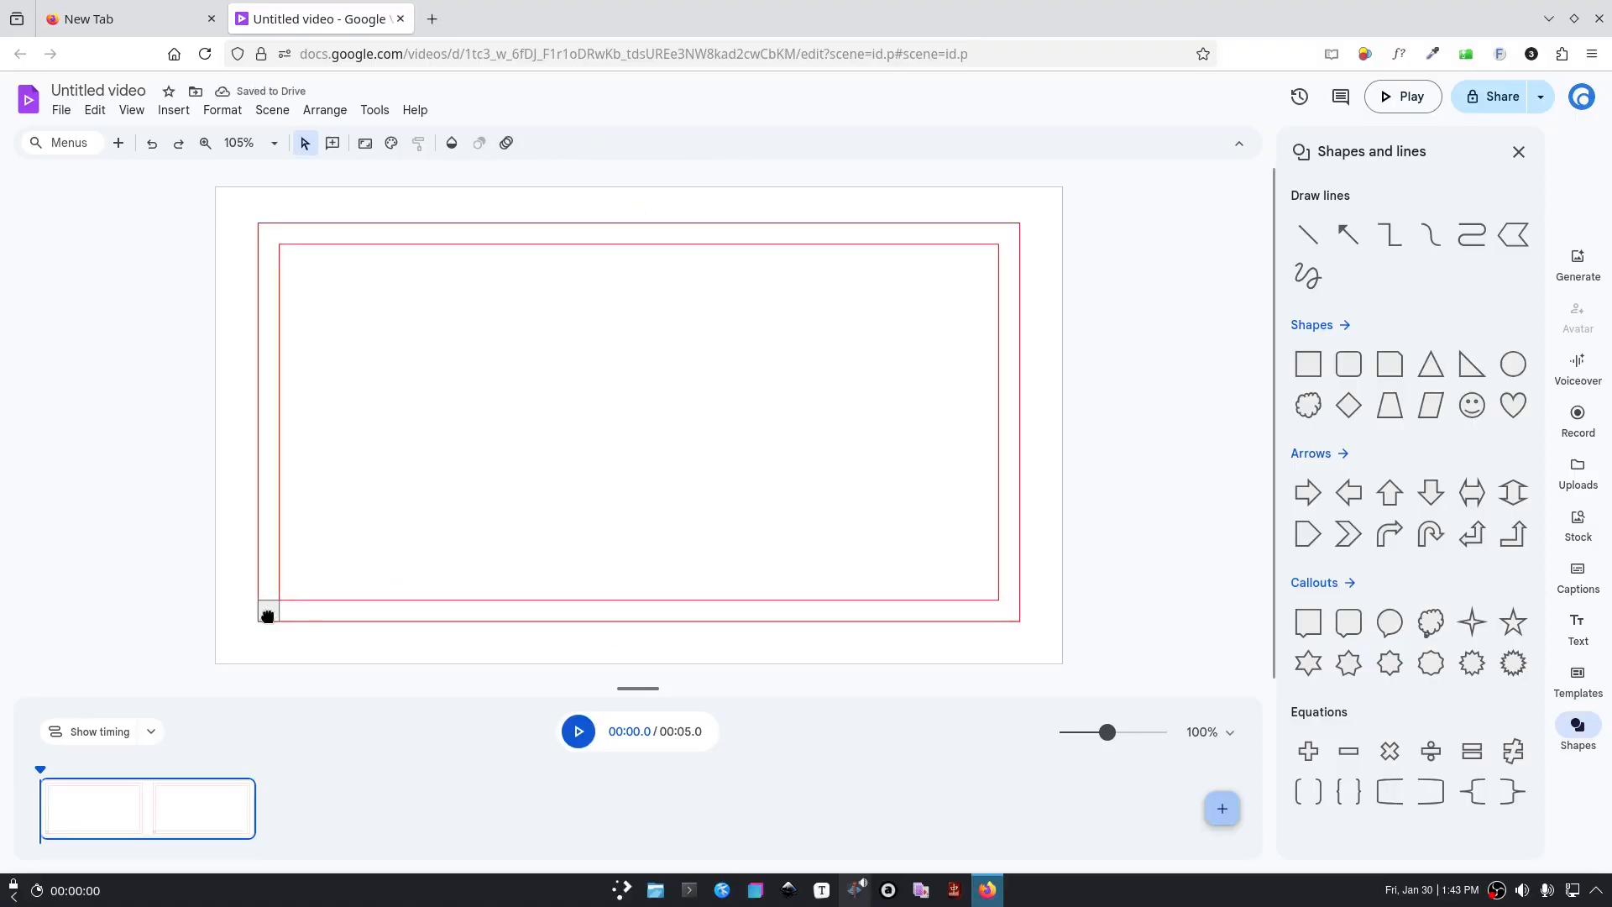
# Step: Delete the small spacer square at the lower-left corner between the two red rectangles
pyautogui.click(268, 616)
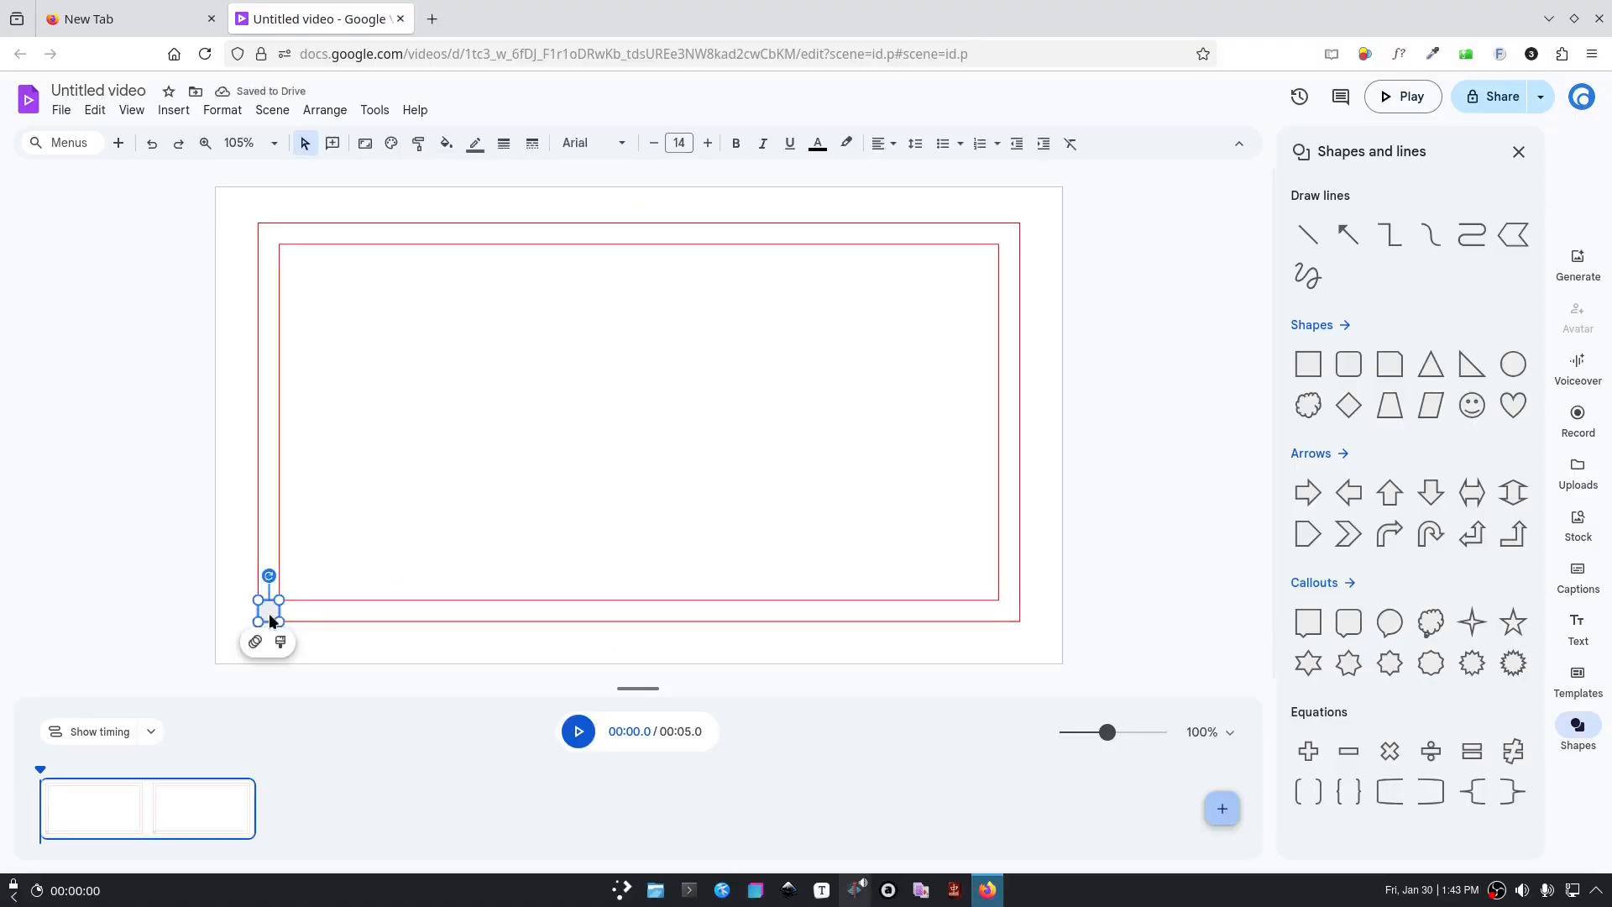
pyautogui.press('Delete')
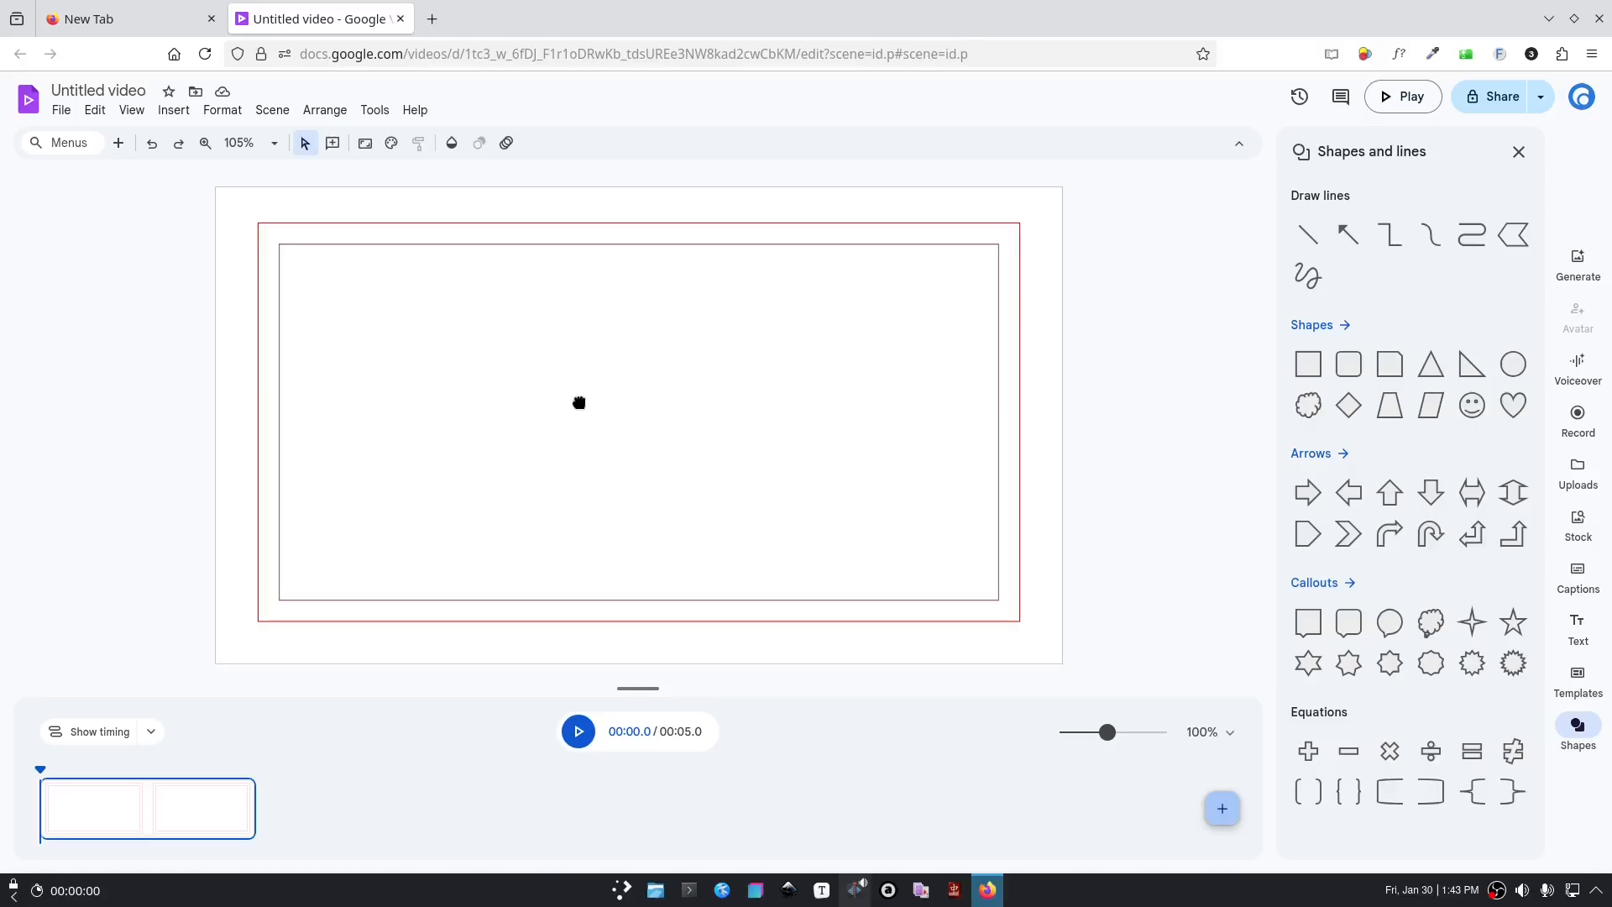
# Step: Show the timing tracks for all objects and select both red rectangles together
pyautogui.moveTo(636, 688); pyautogui.dragTo(630, 640)
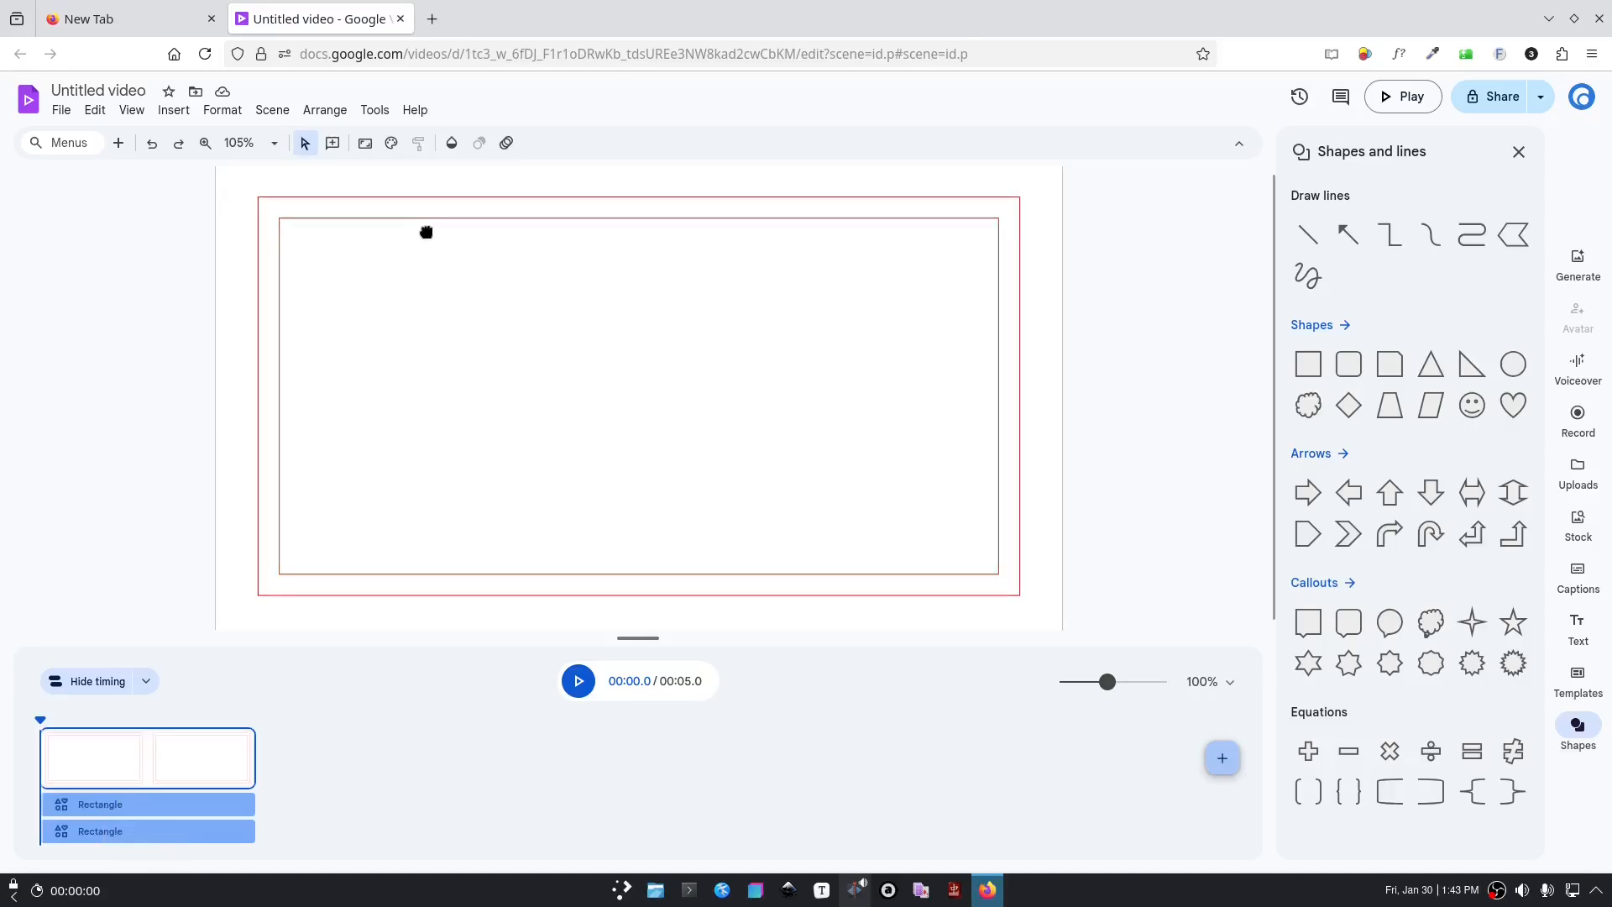
pyautogui.click(426, 232)
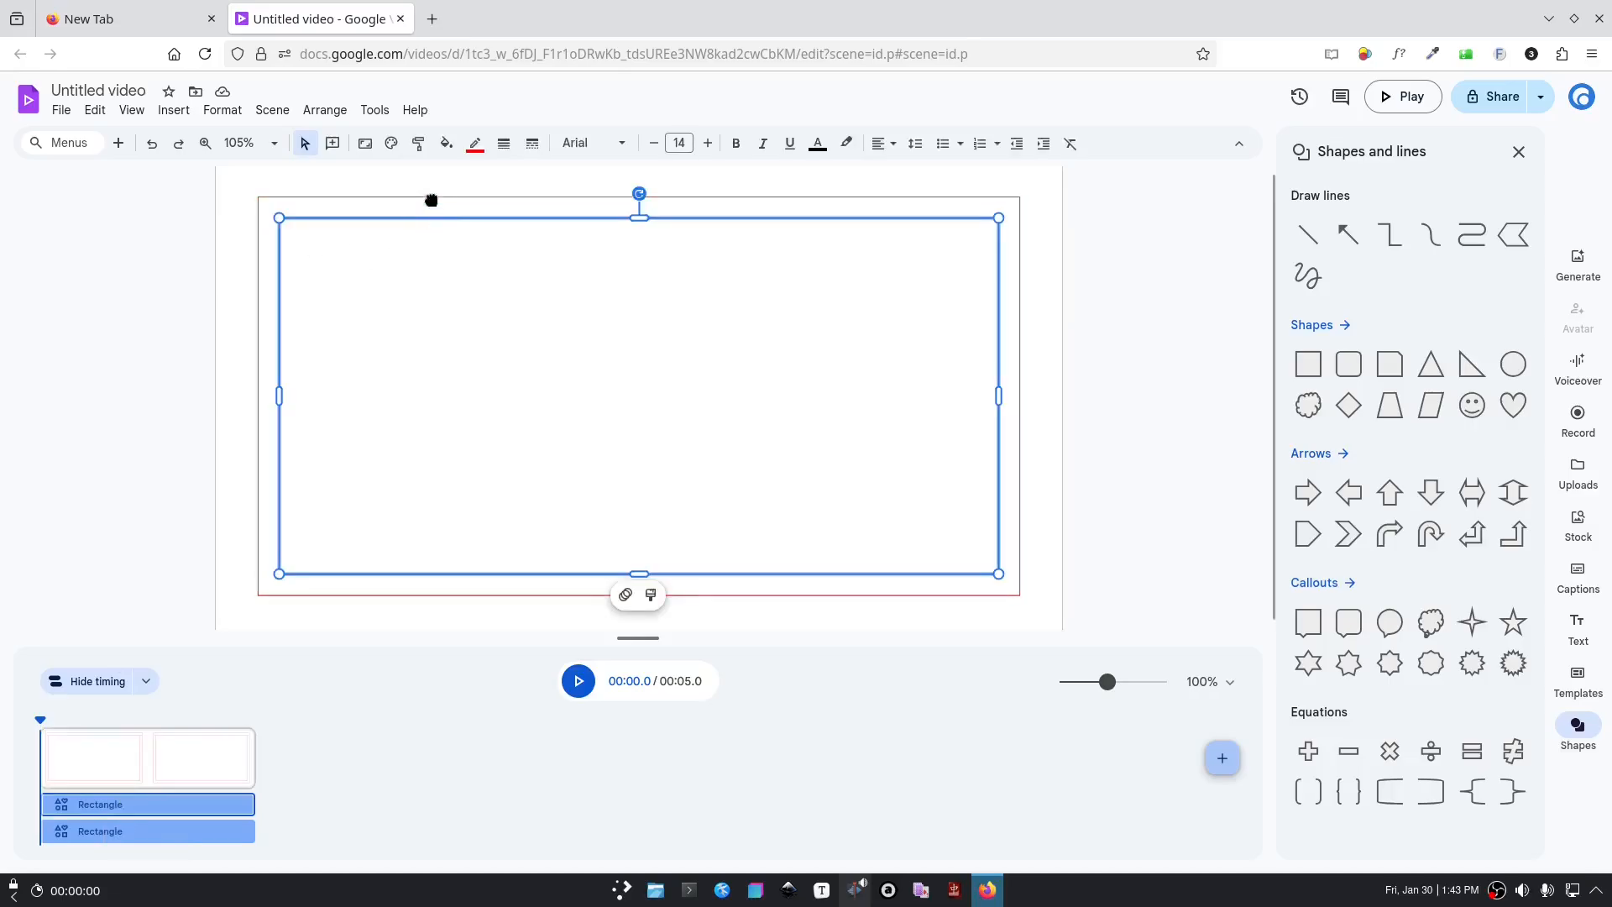
pyautogui.click(431, 196)
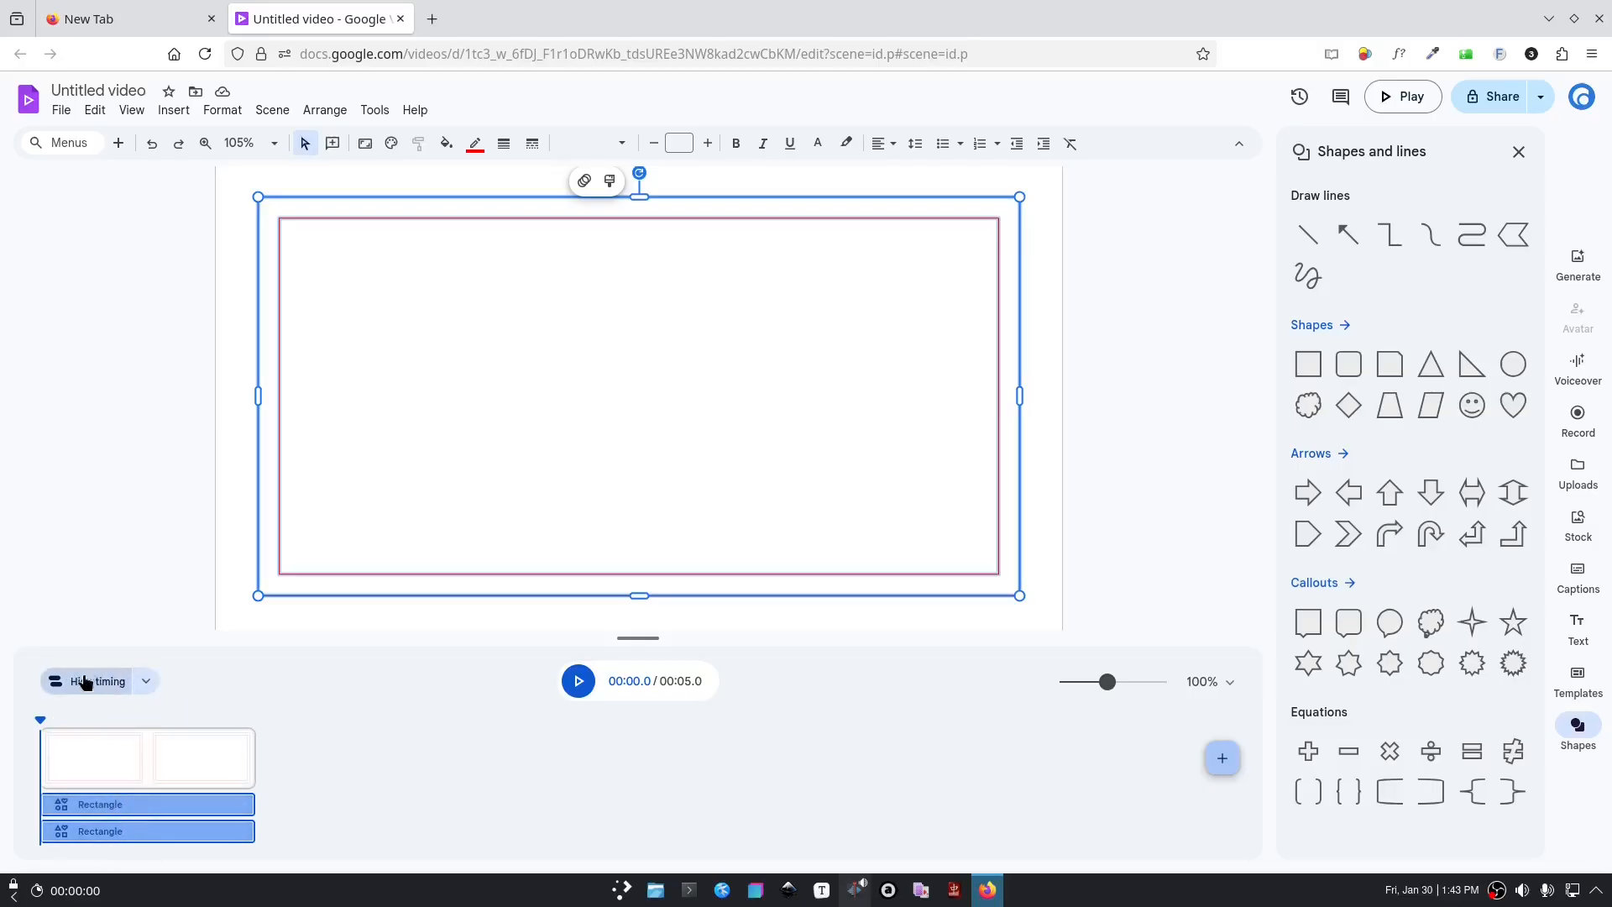
# Step: Turn the timing display off, and set it to show timing for the selected rectangles
pyautogui.click(146, 681)
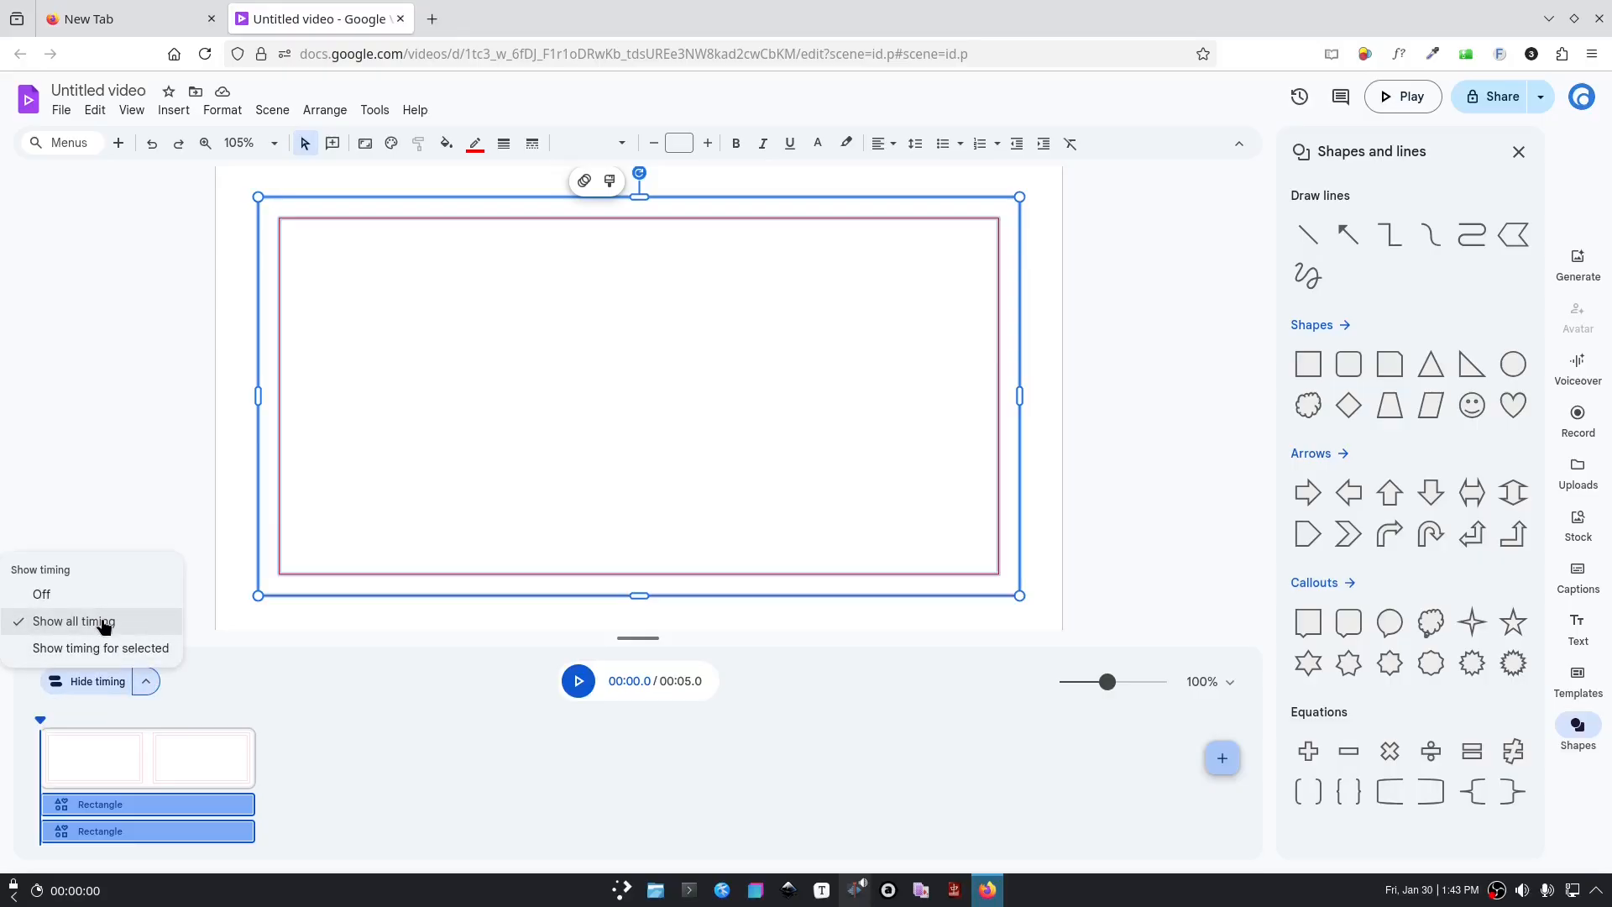
pyautogui.click(70, 598)
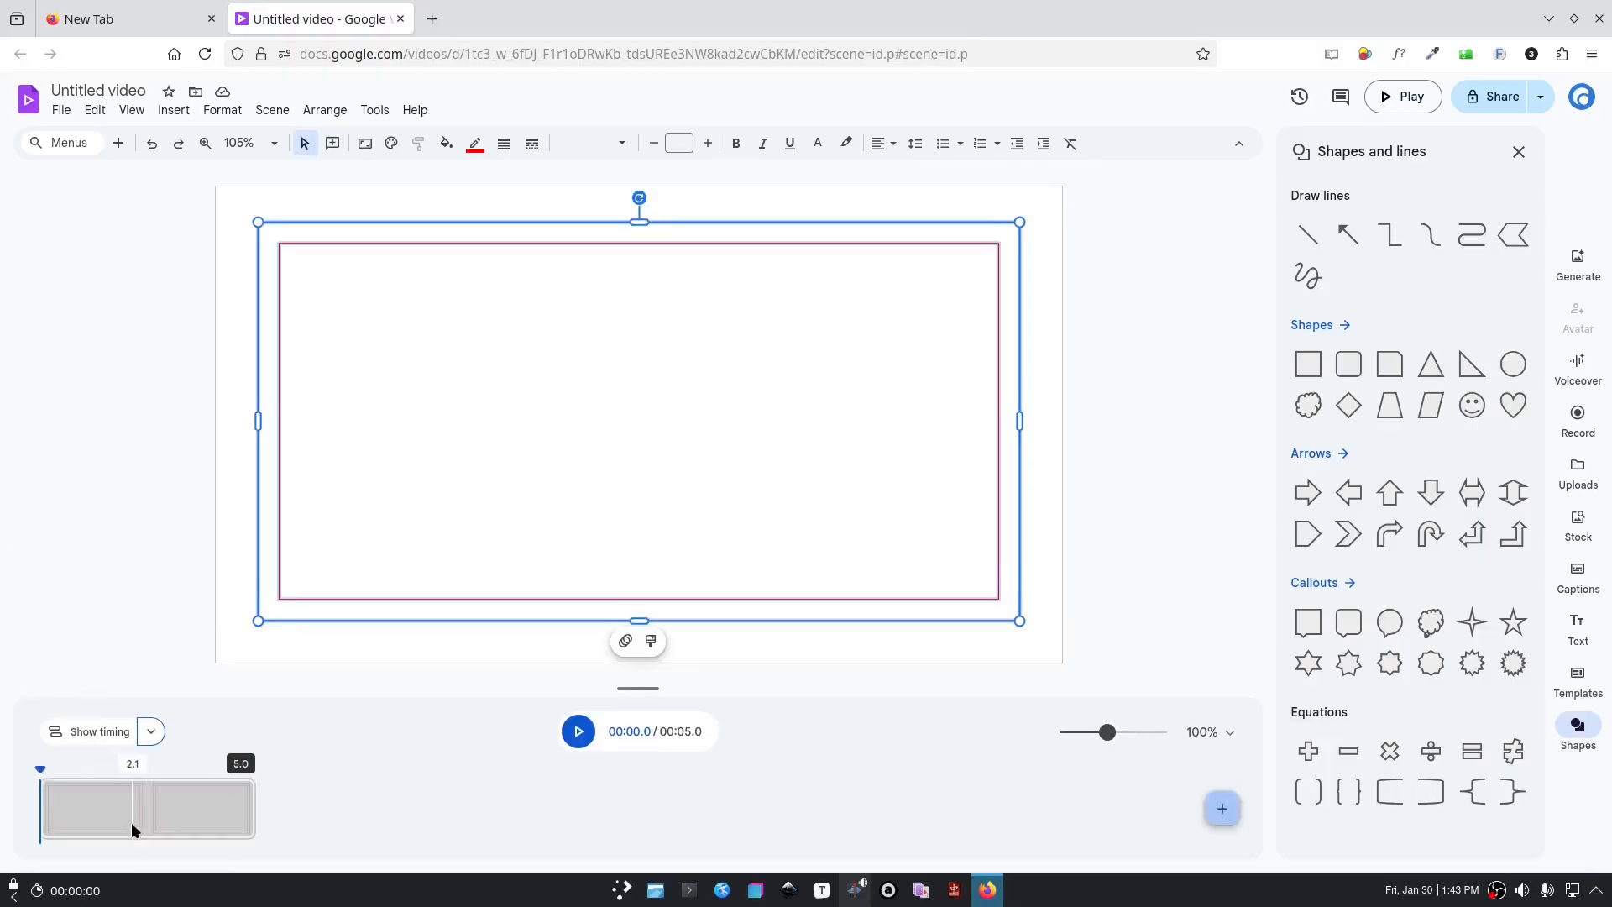
pyautogui.click(151, 731)
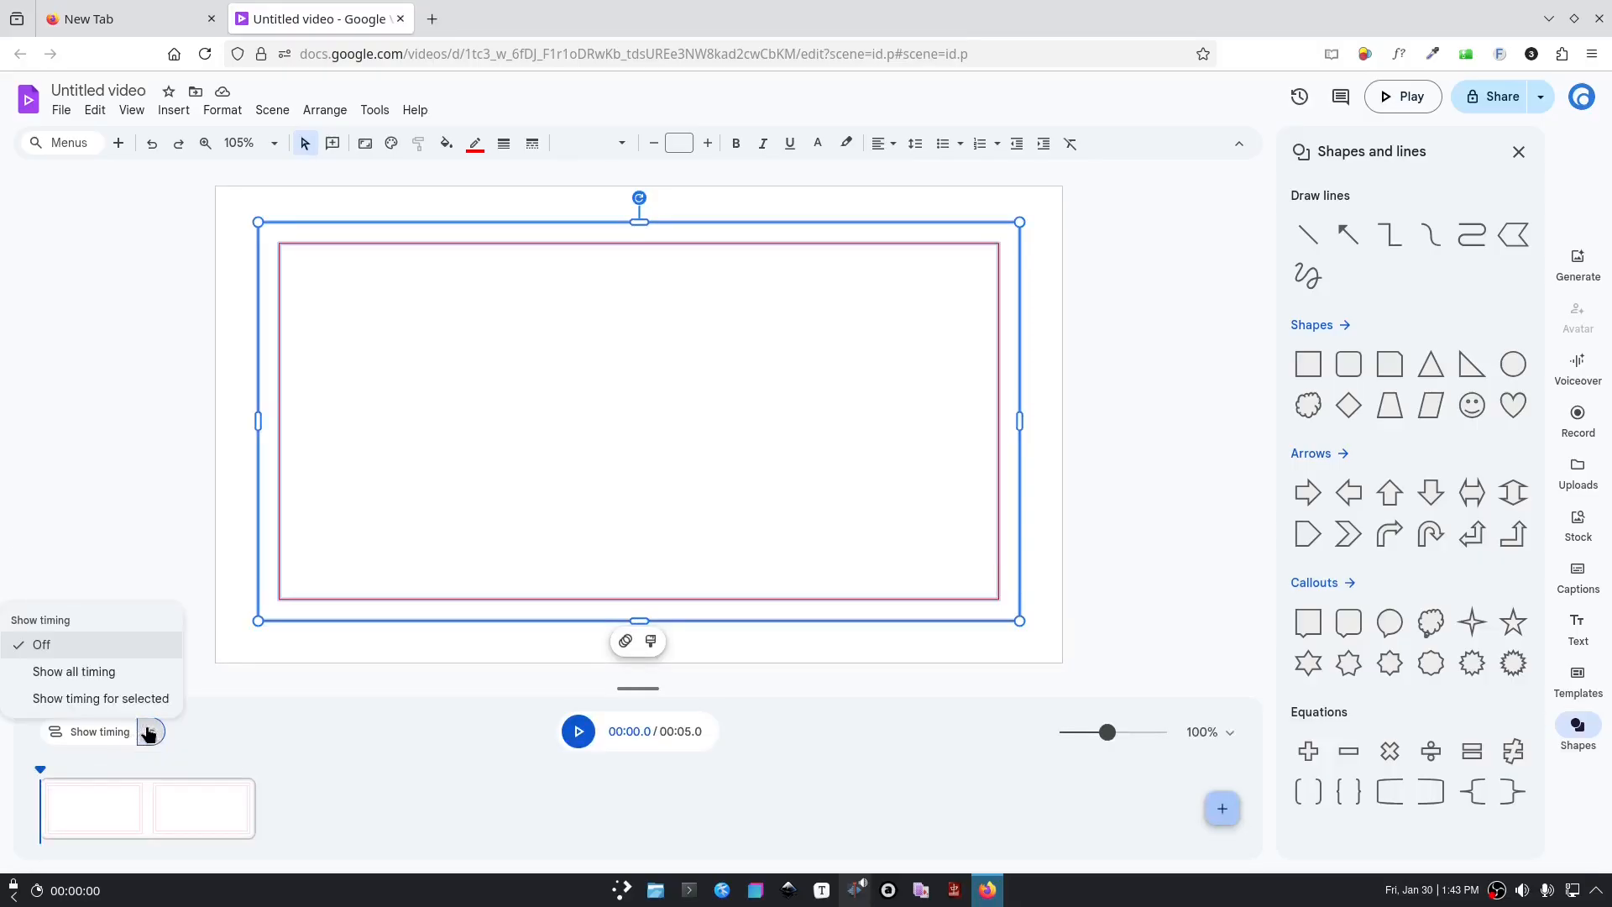
pyautogui.click(97, 698)
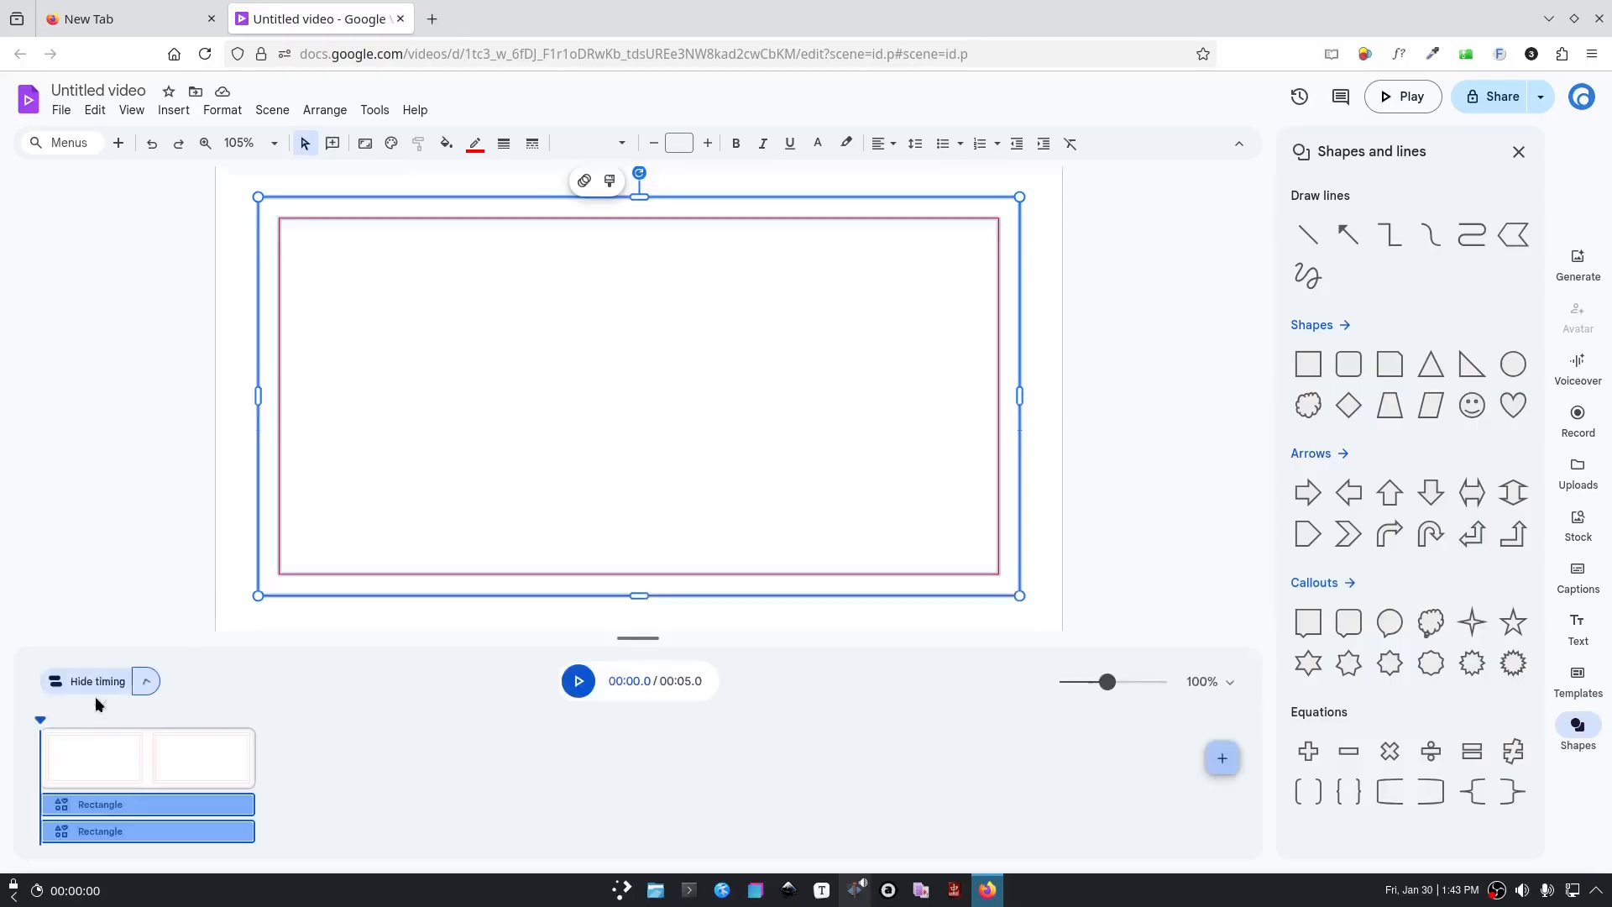
# Step: Group the two selected red rectangles into a single object
pyautogui.click(140, 684)
pyautogui.click(119, 620)
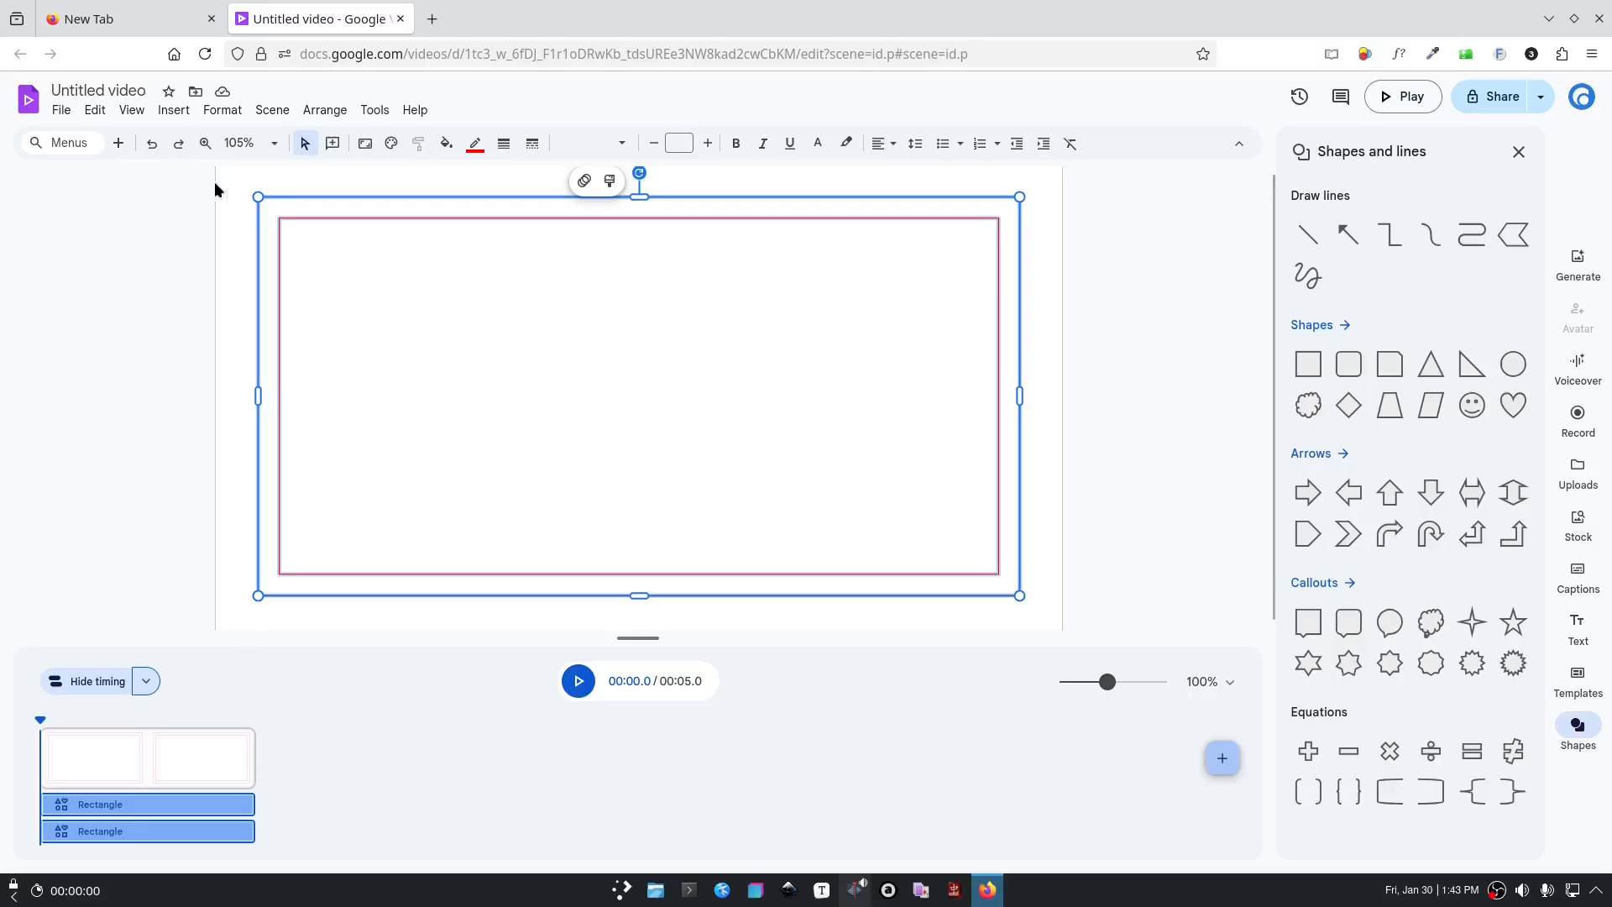
pyautogui.click(326, 110)
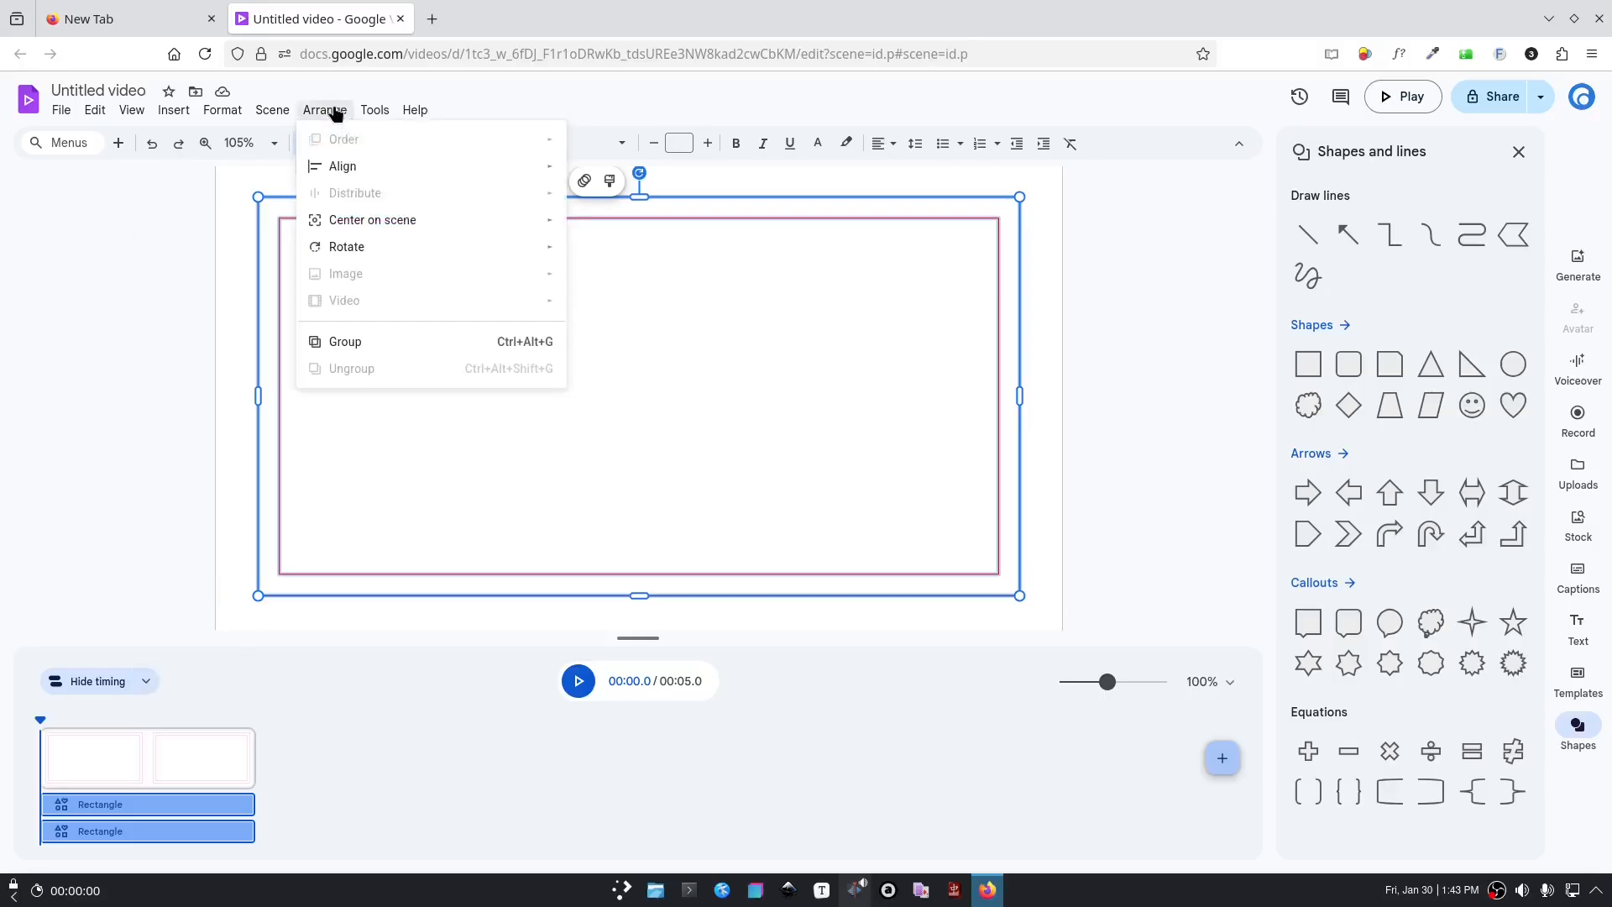
pyautogui.moveTo(391, 113)
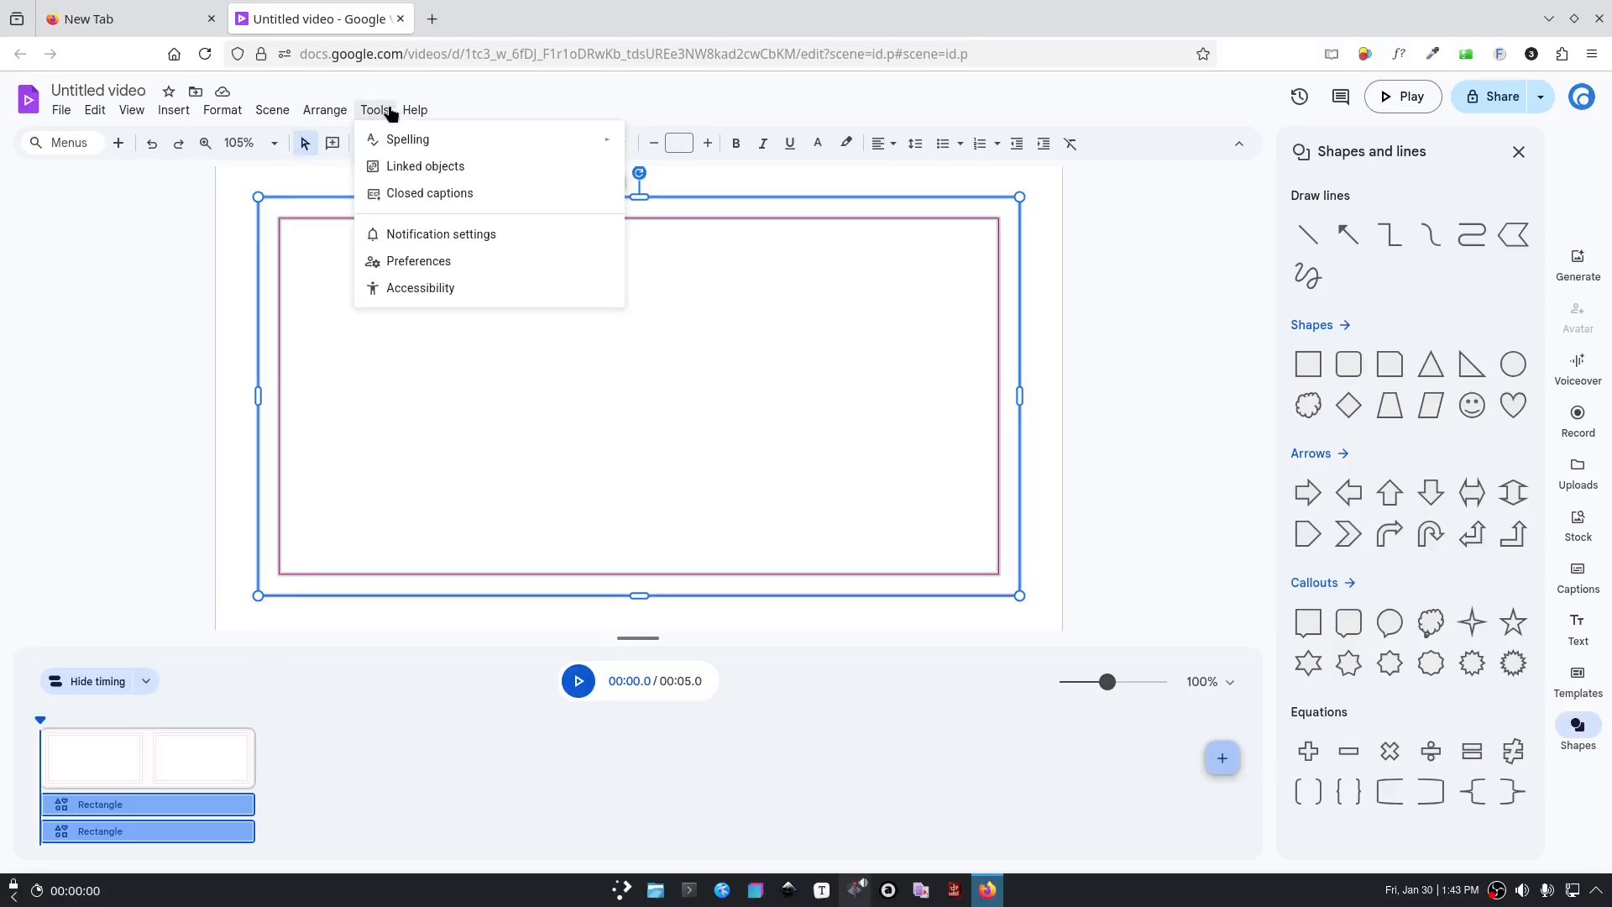
pyautogui.moveTo(329, 116)
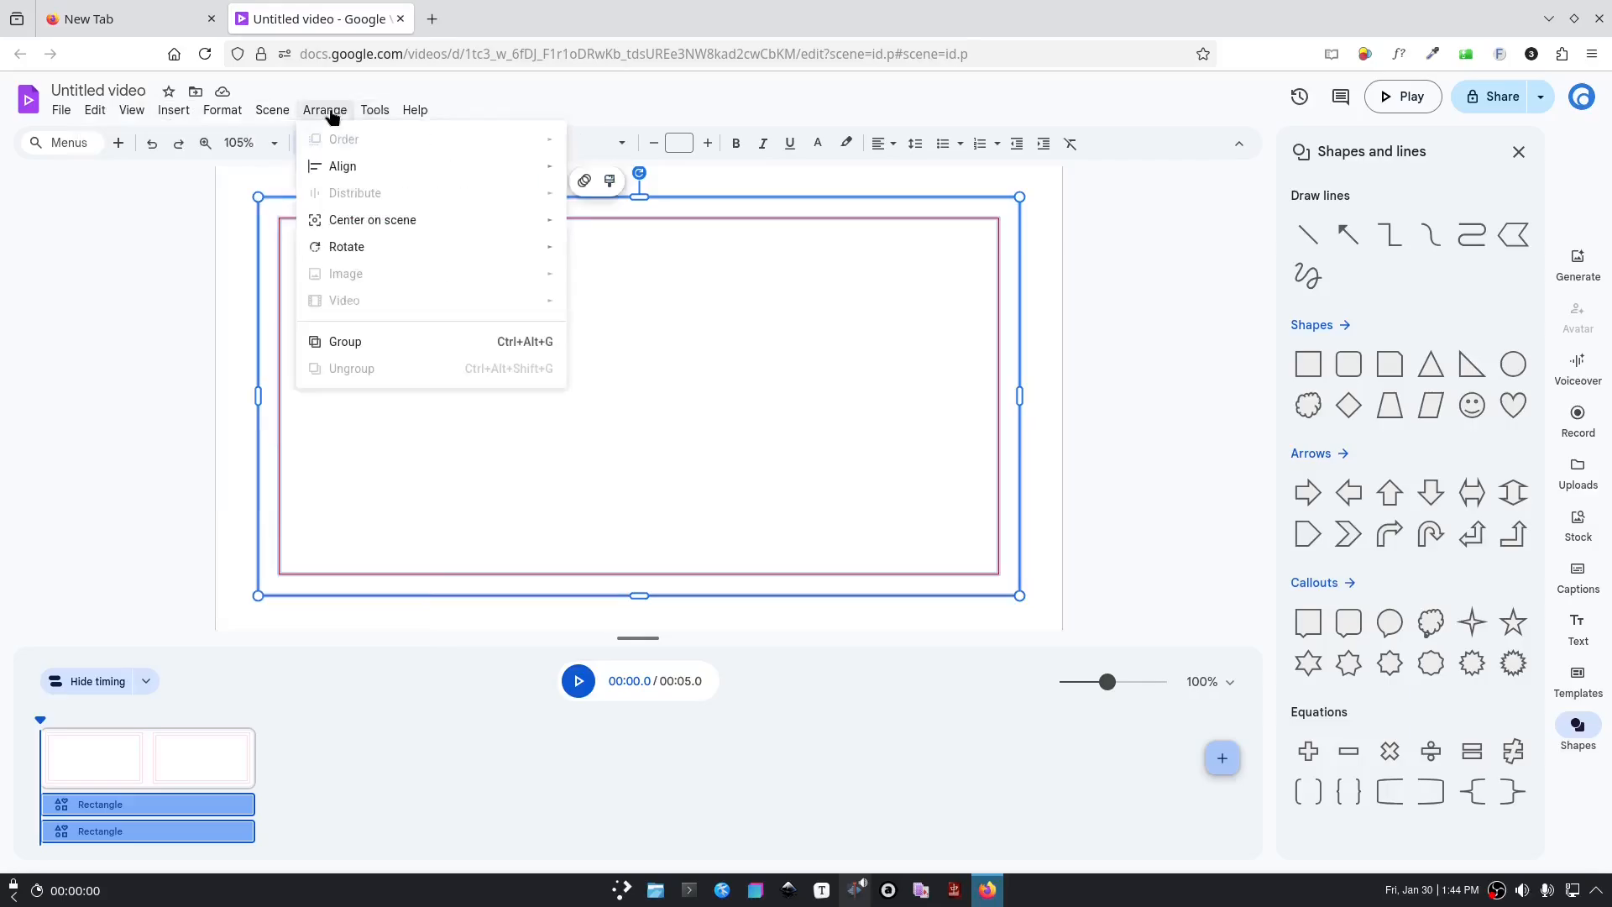
pyautogui.click(371, 342)
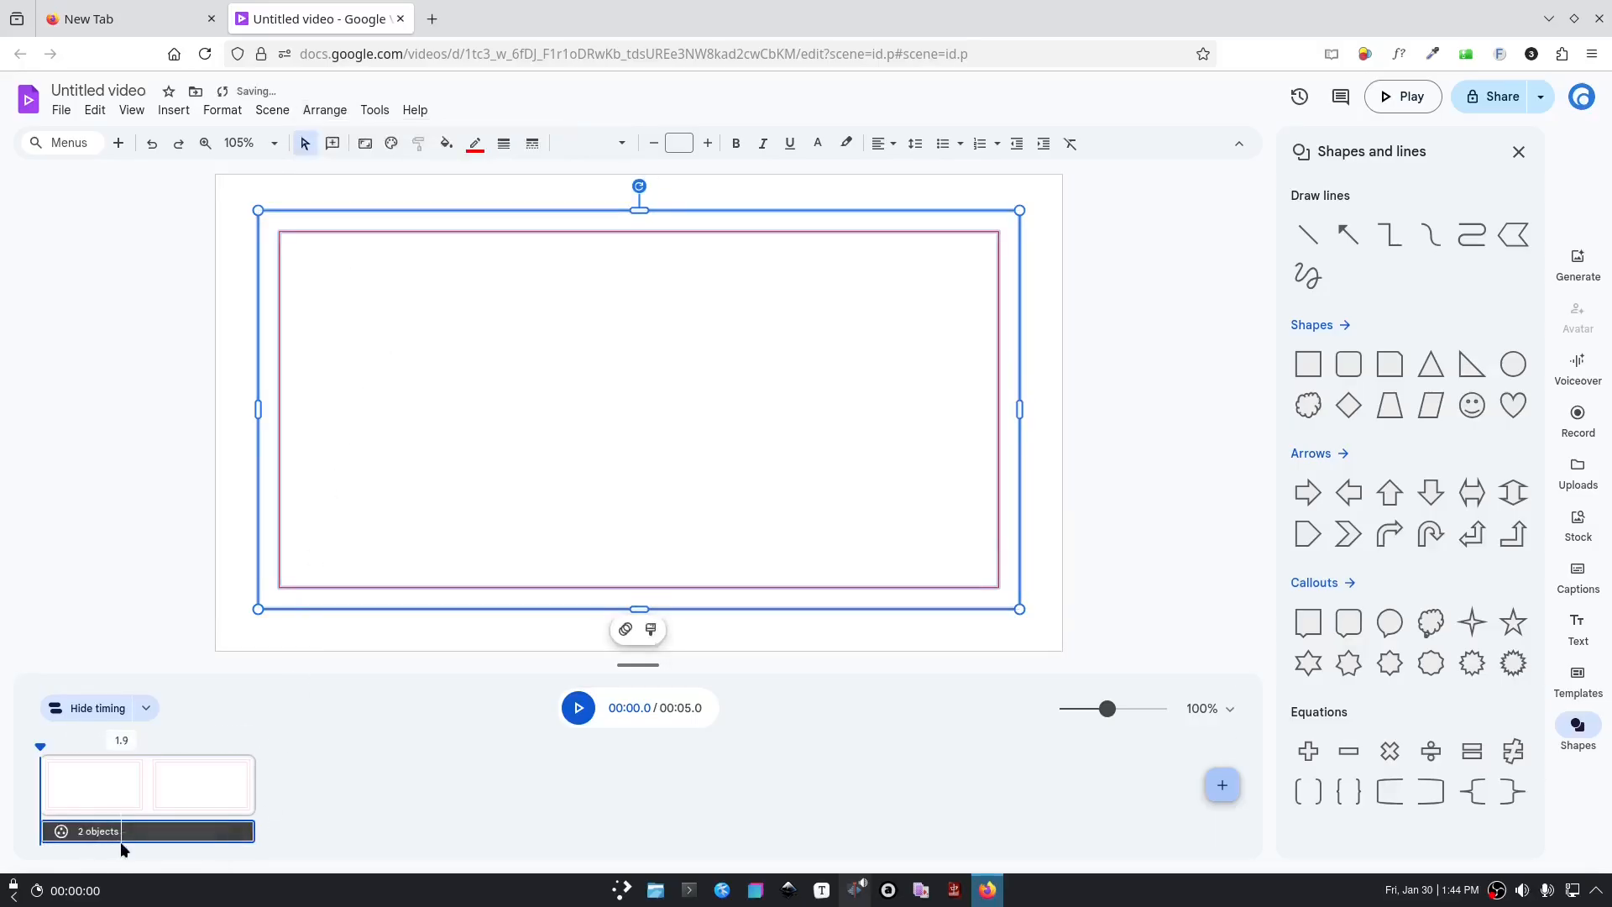
# Step: Open the rectangle group's format options and examine its size, position and text fitting settings
pyautogui.rightClick(185, 837)
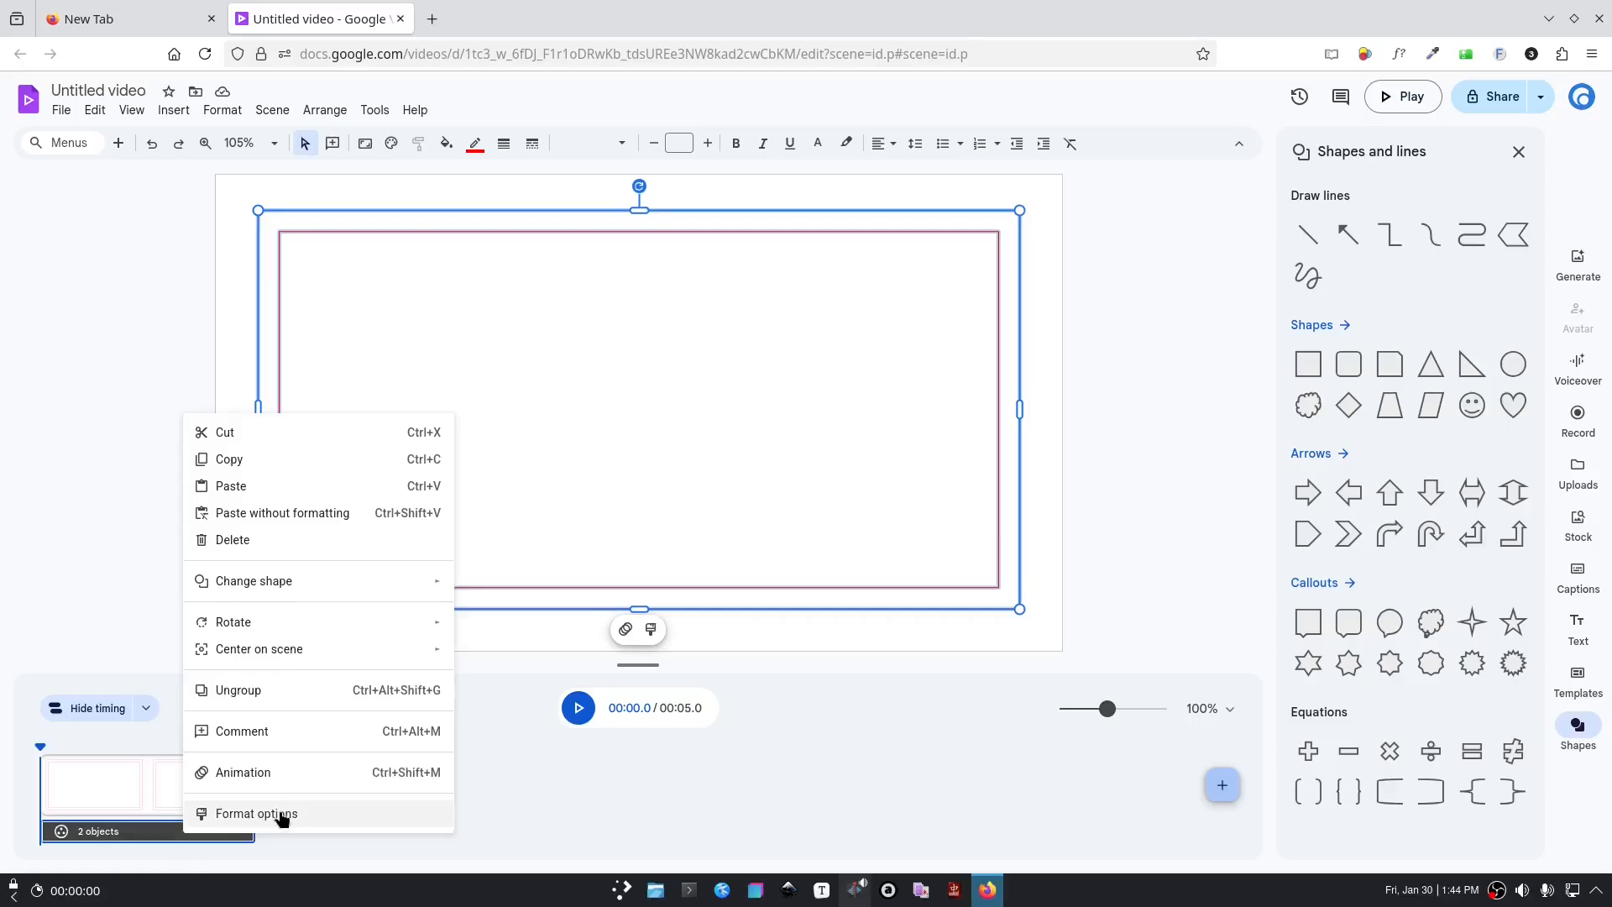
pyautogui.click(256, 814)
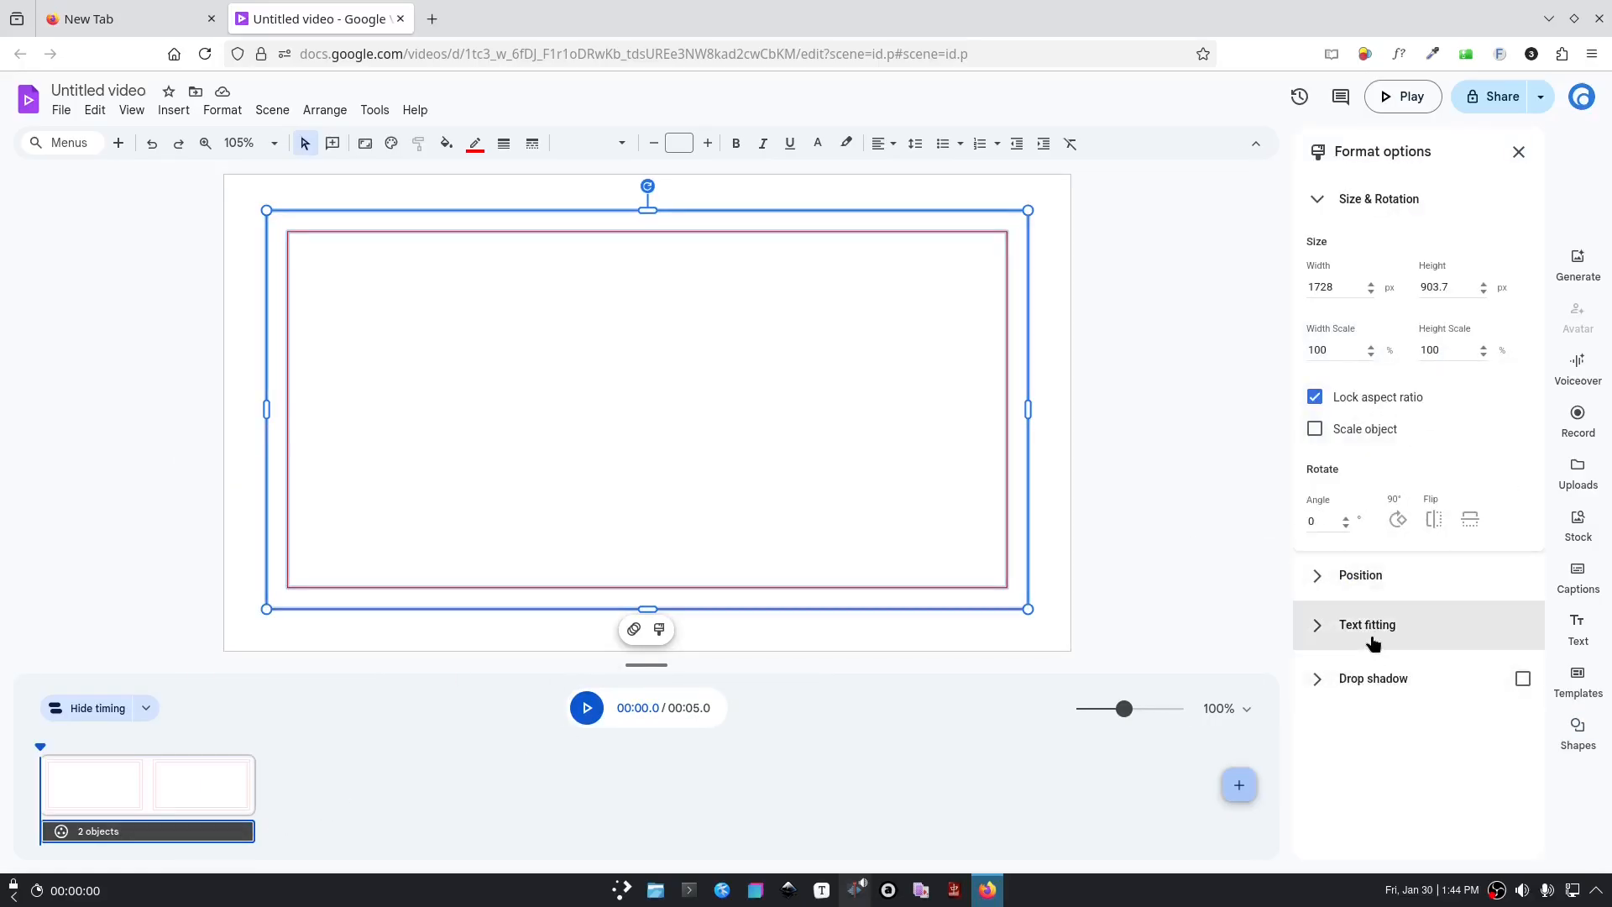
pyautogui.click(1361, 585)
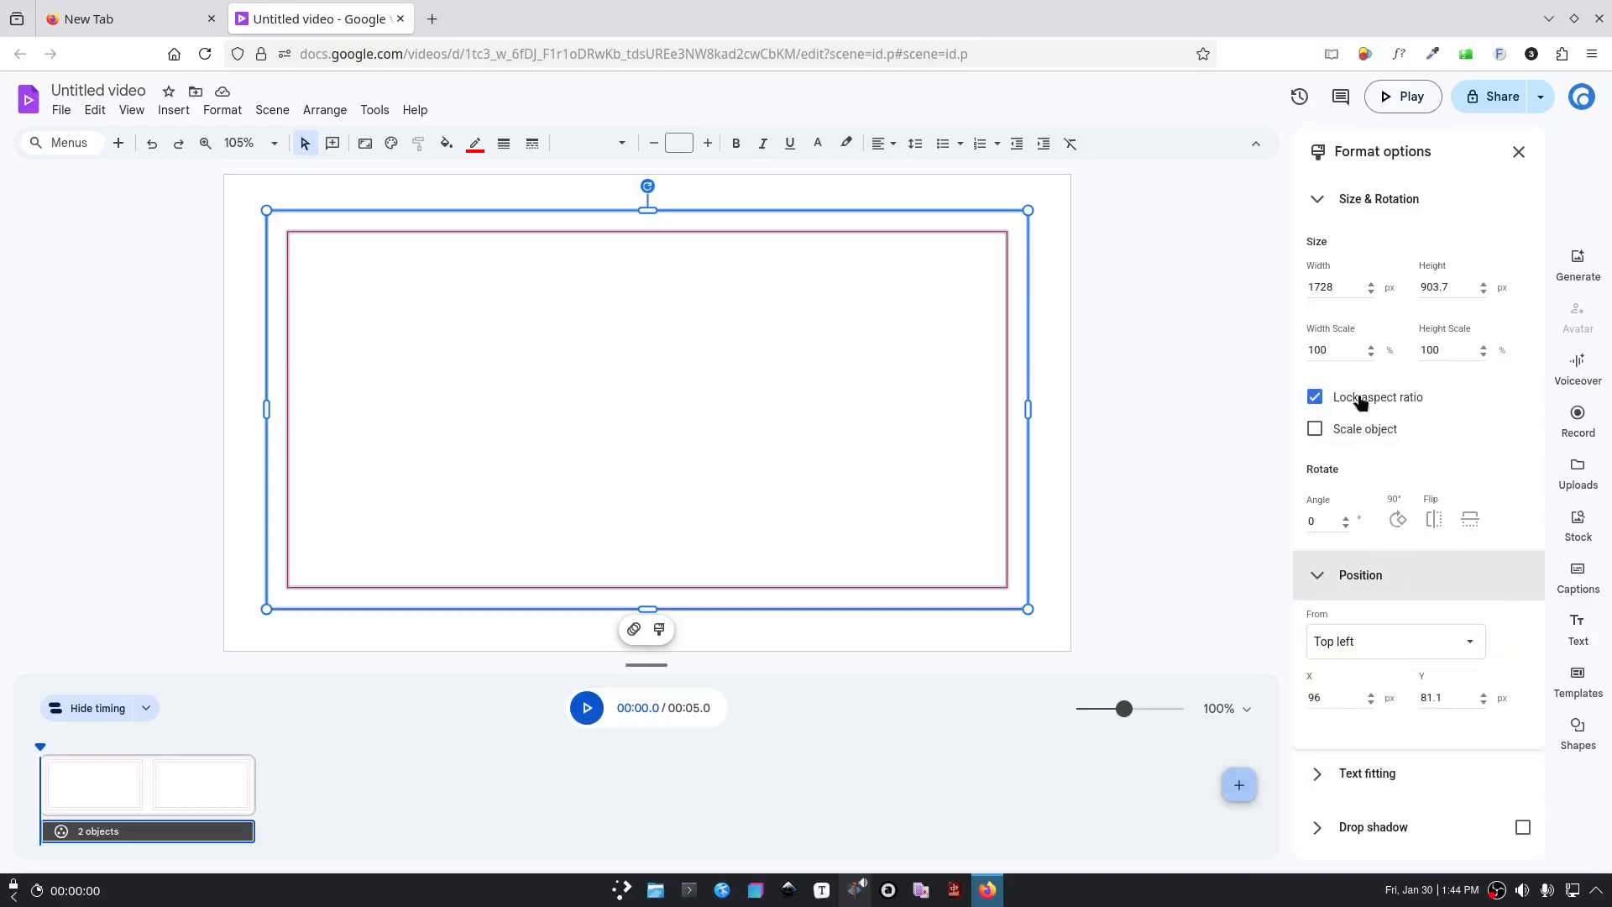
pyautogui.click(1317, 202)
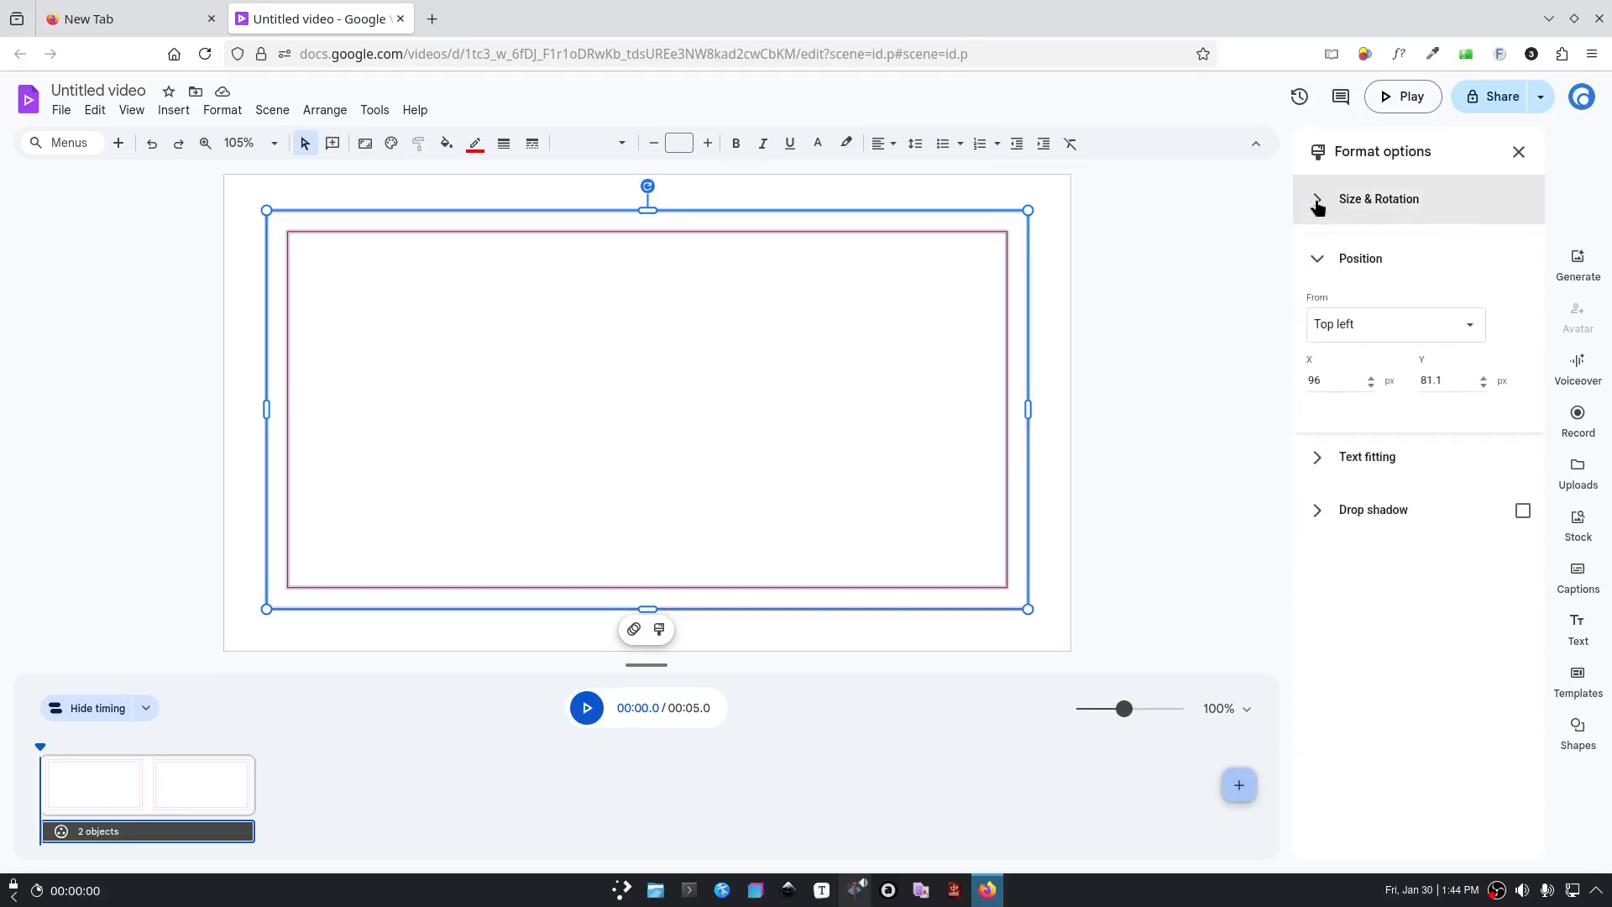
pyautogui.click(1317, 252)
pyautogui.click(1317, 301)
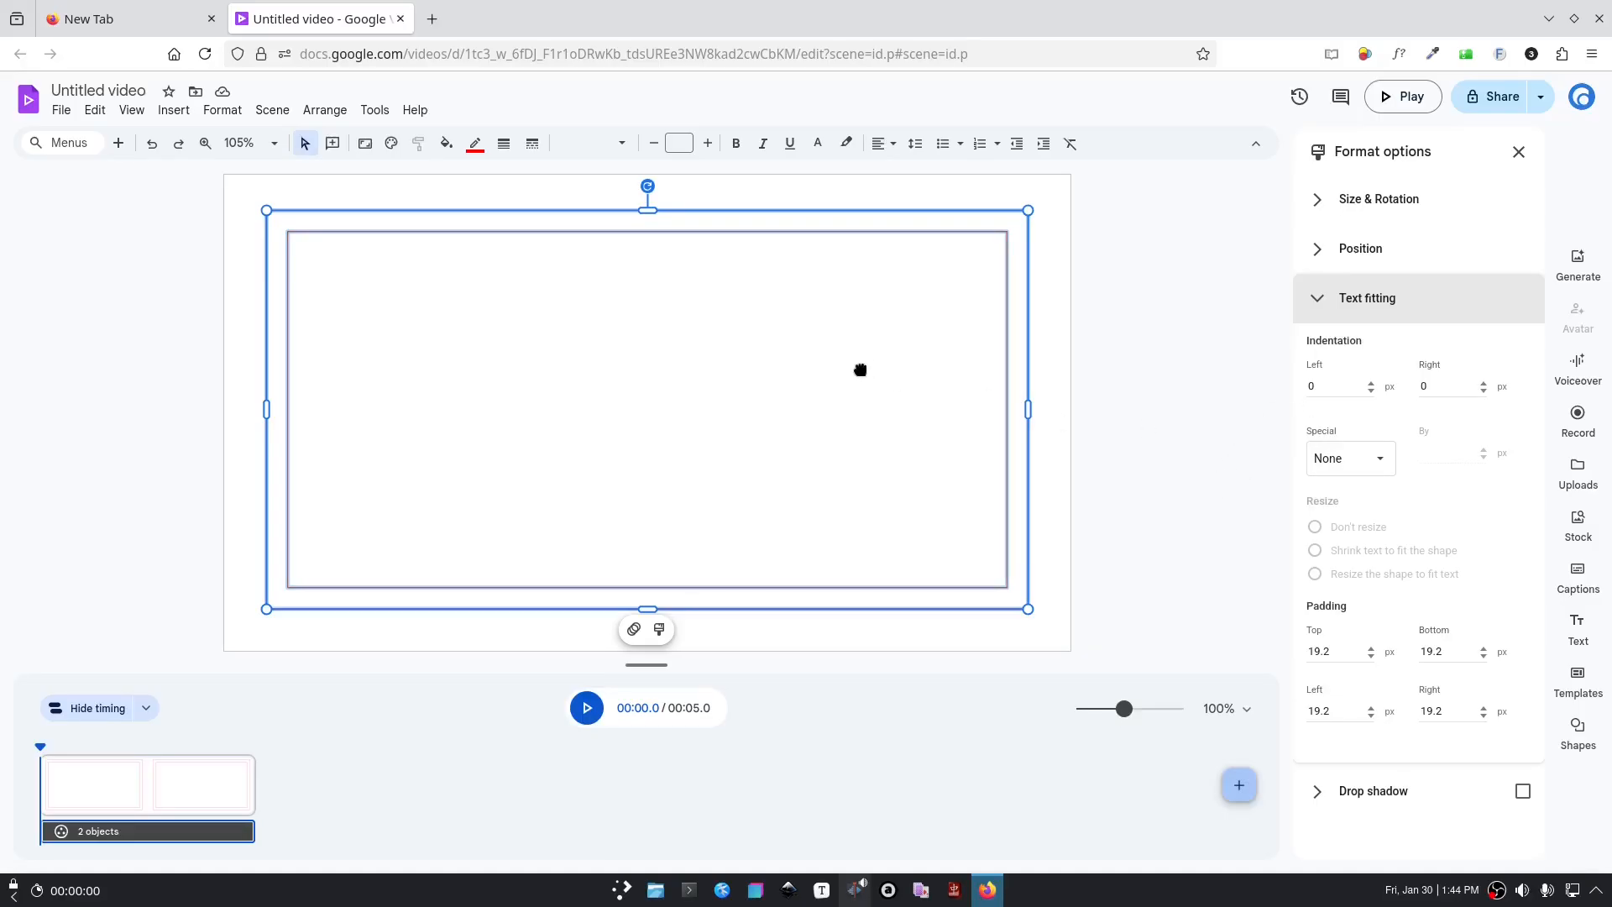
pyautogui.click(1119, 397)
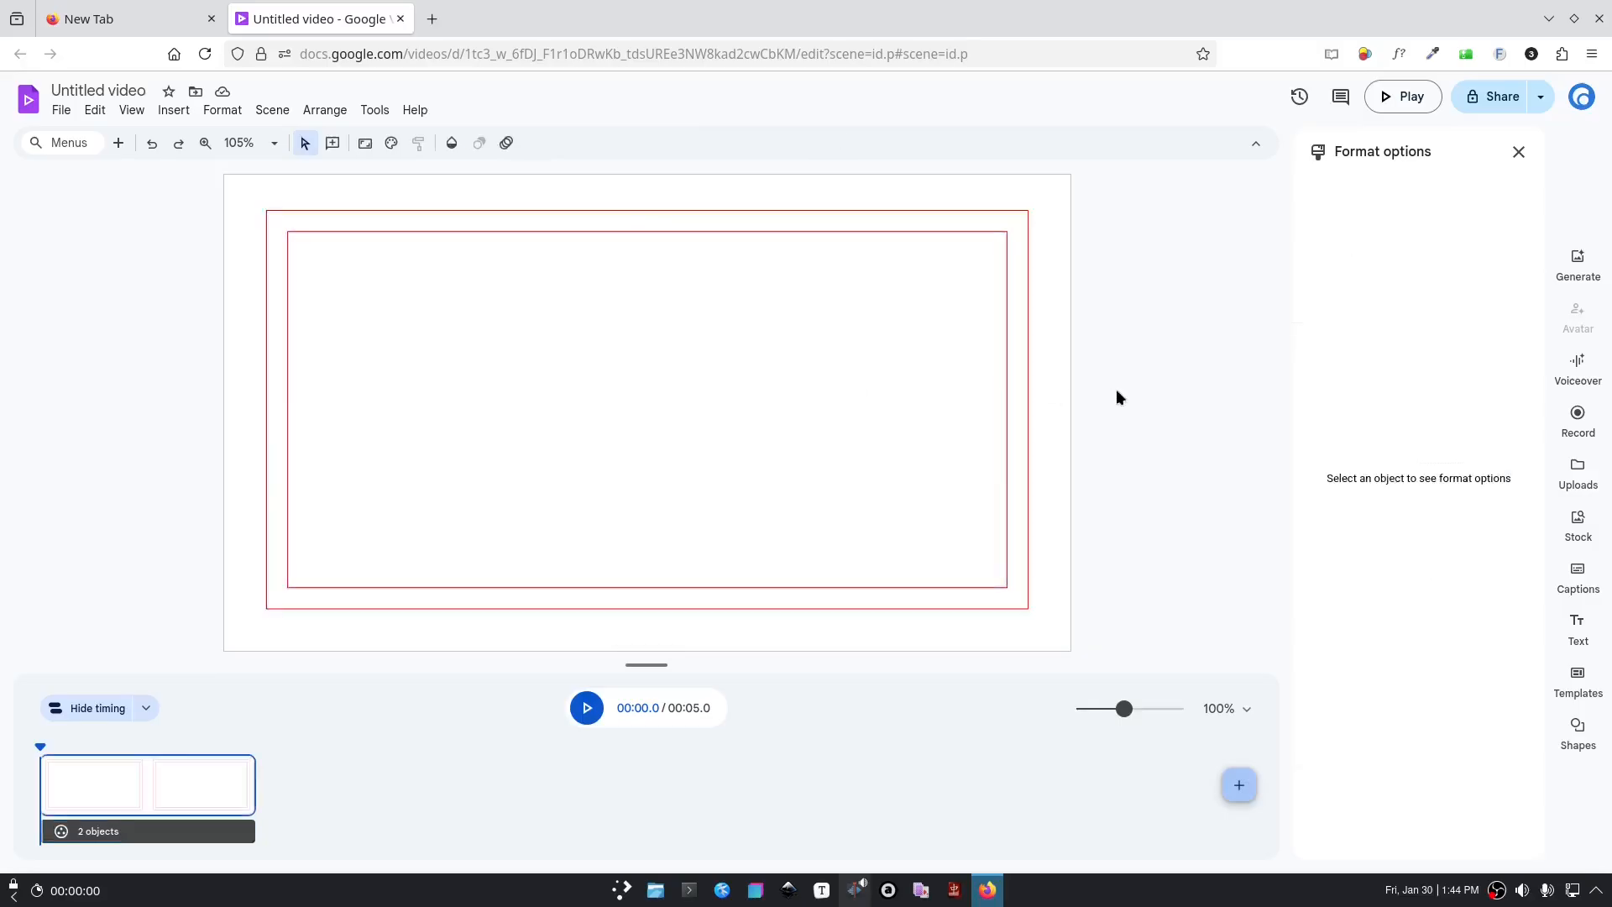
pyautogui.click(797, 387)
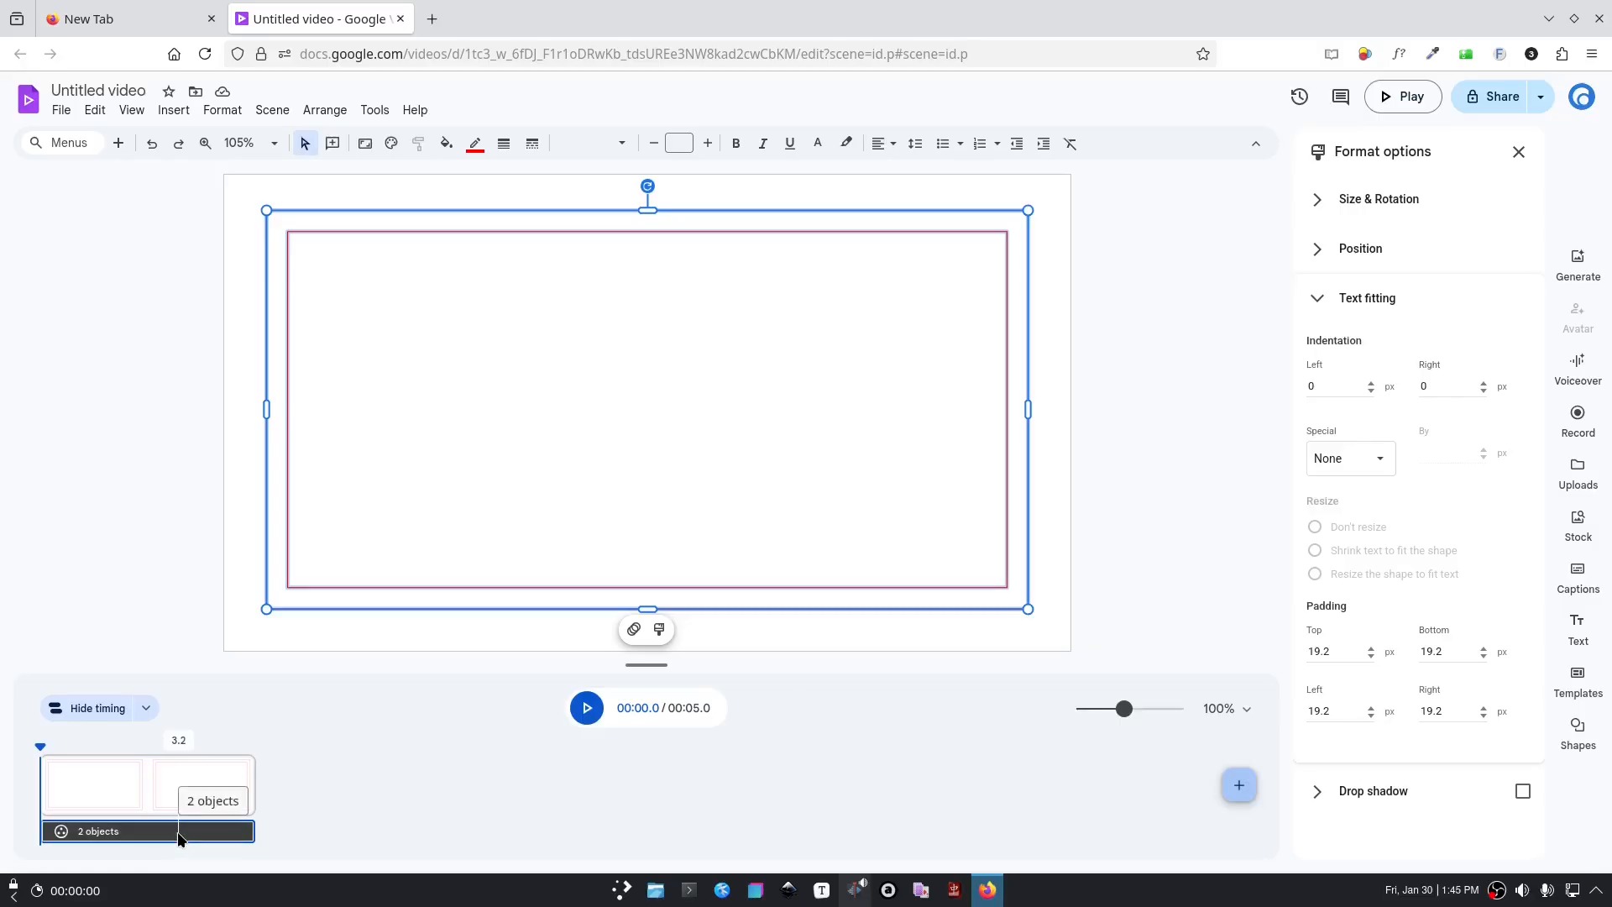
pyautogui.click(656, 891)
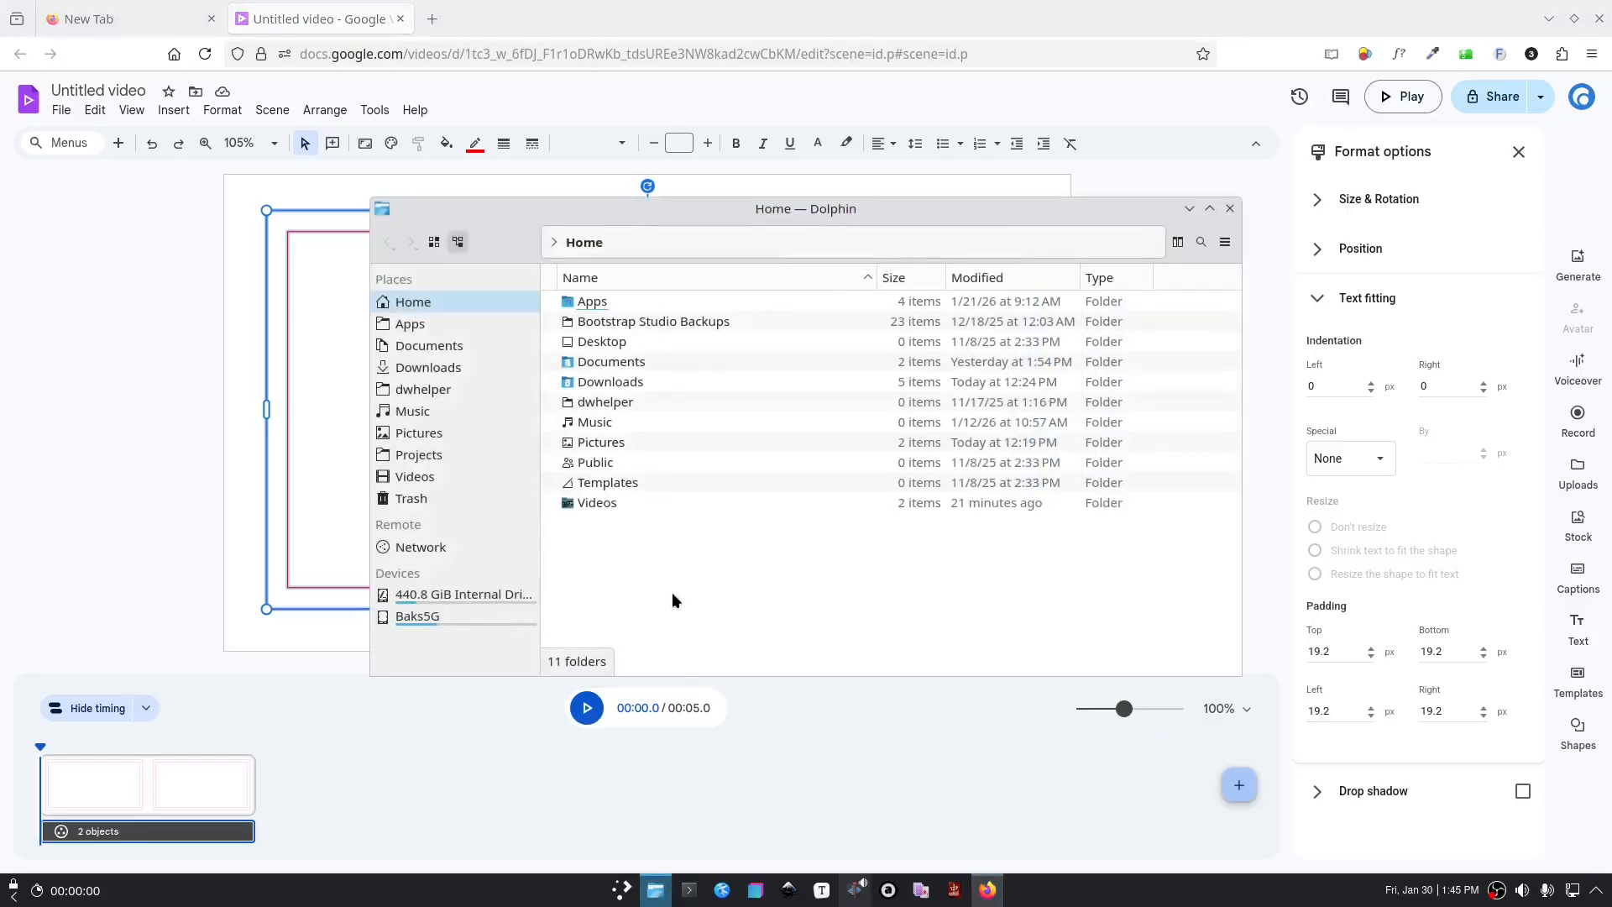
pyautogui.doubleClick(577, 507)
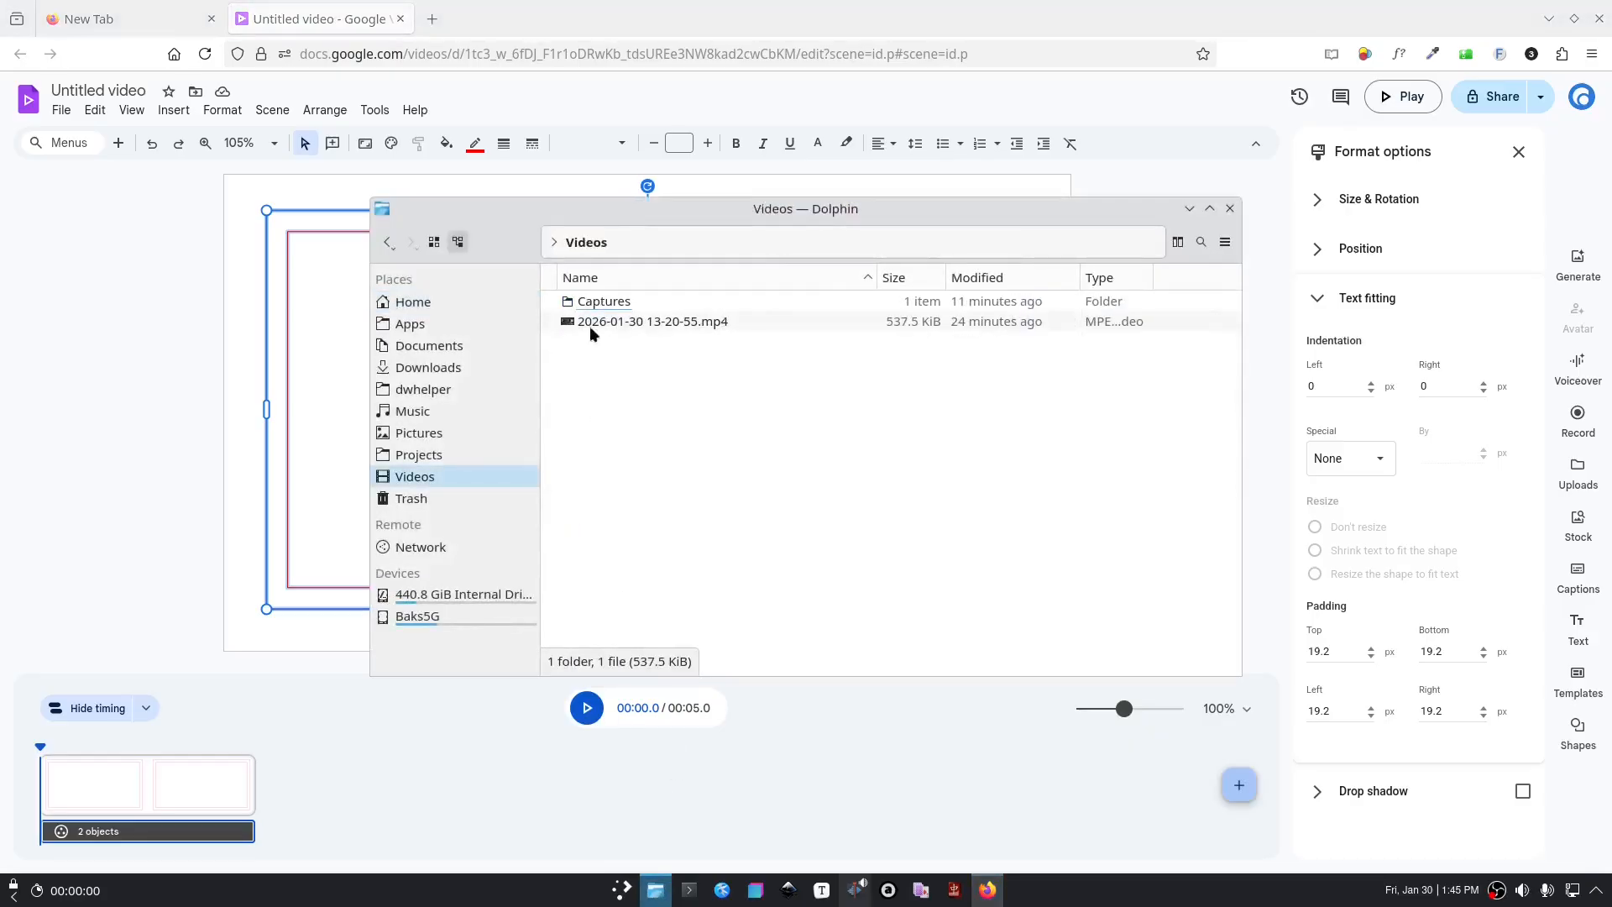
pyautogui.moveTo(590, 329); pyautogui.dragTo(227, 443)
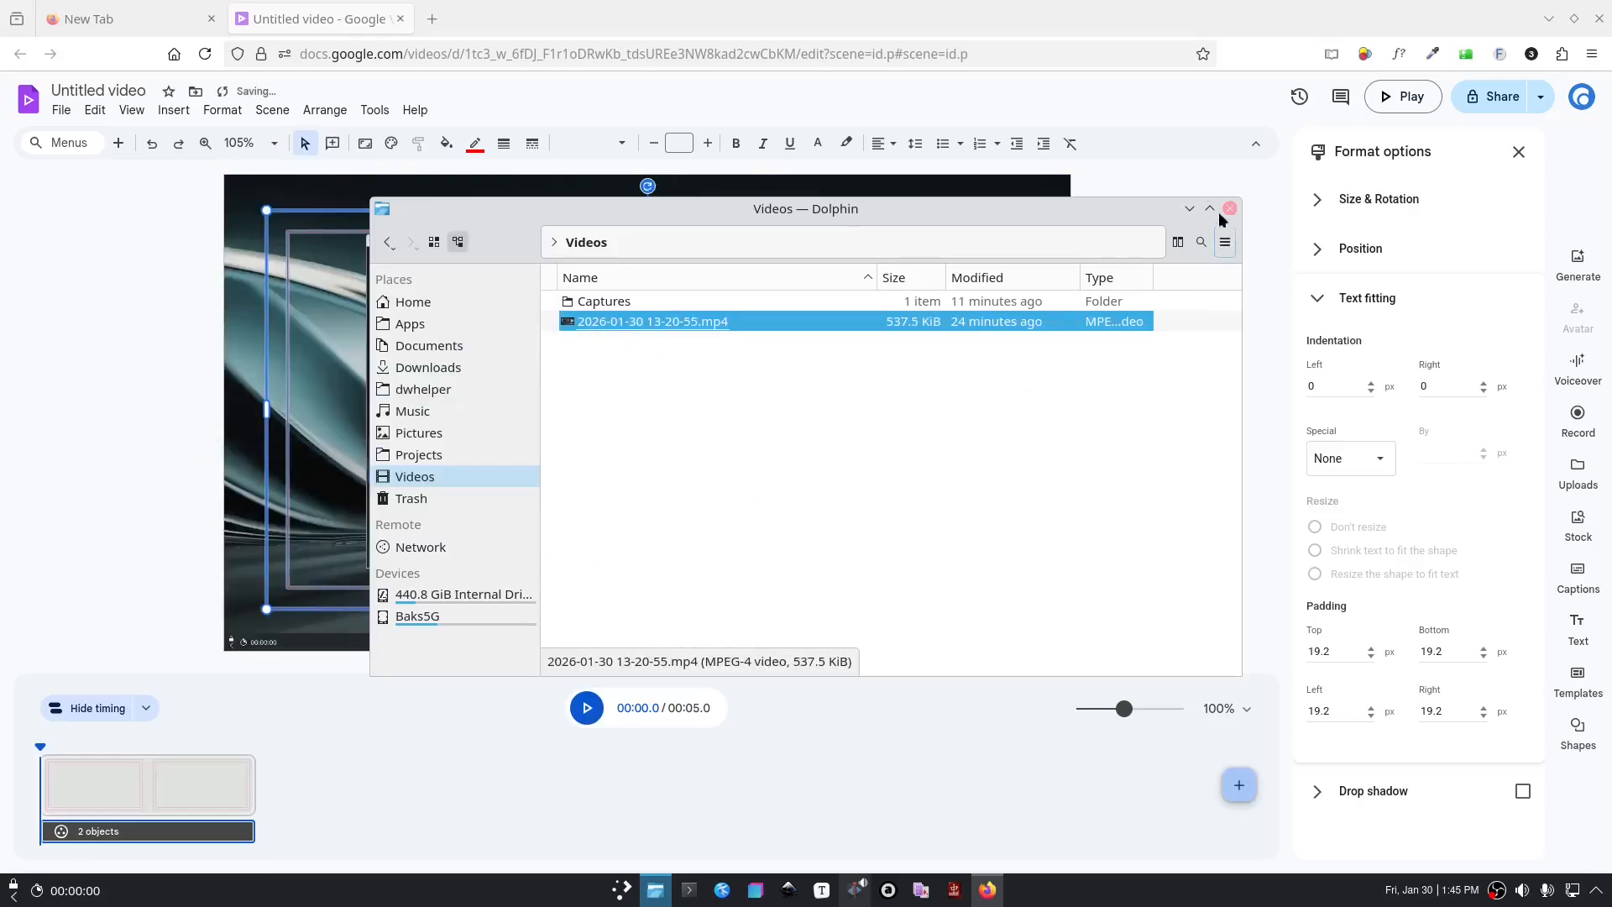
pyautogui.click(1191, 210)
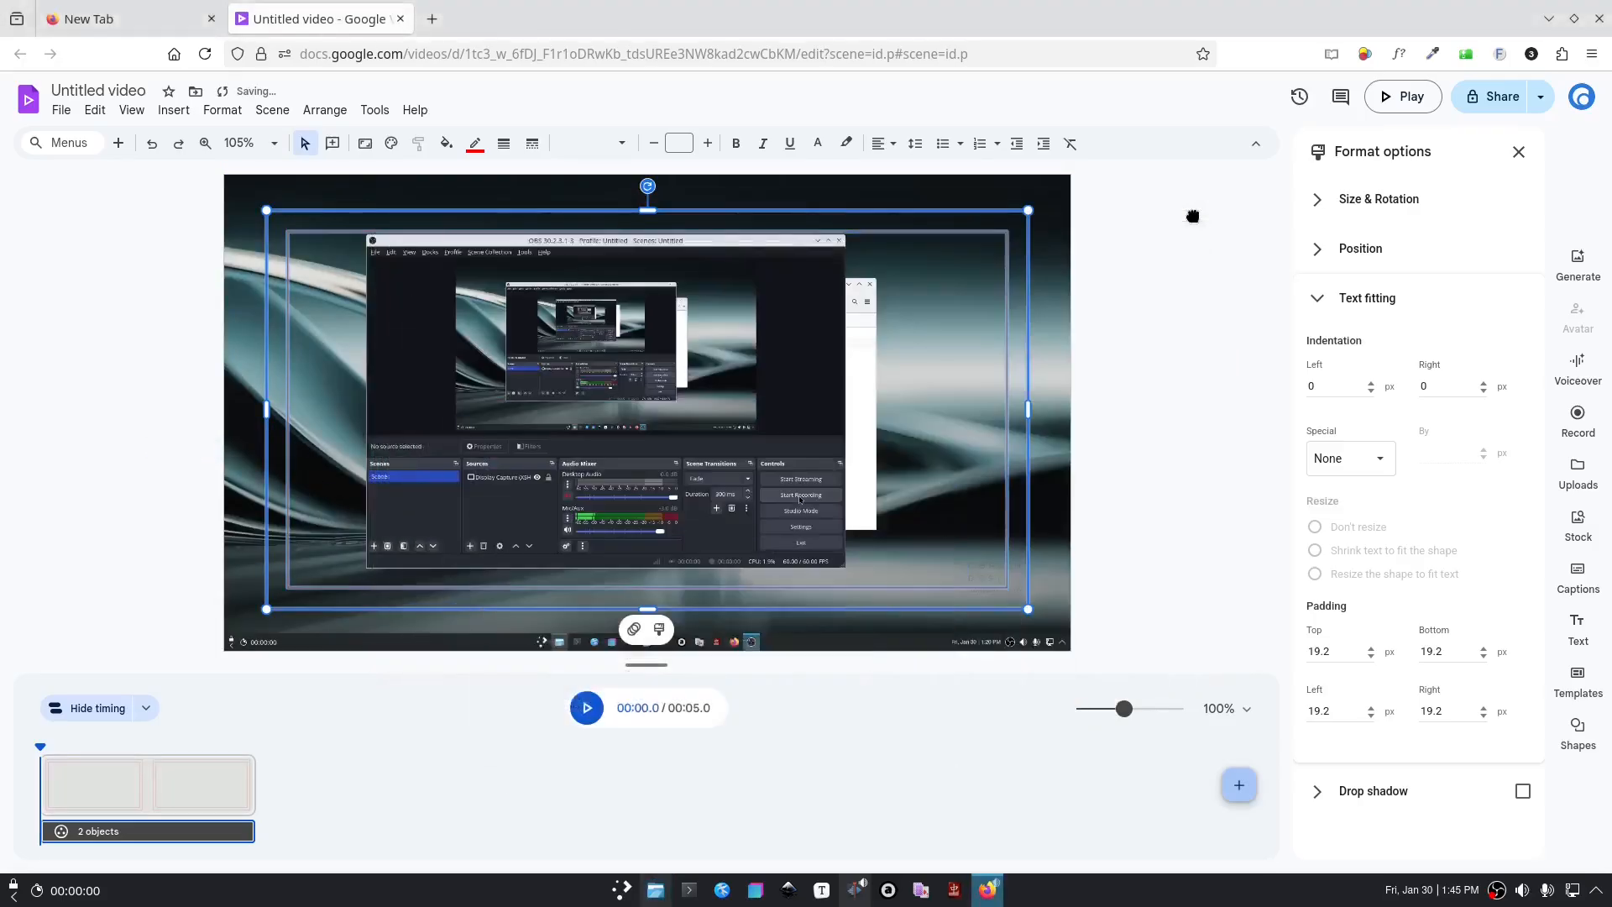
pyautogui.click(1157, 524)
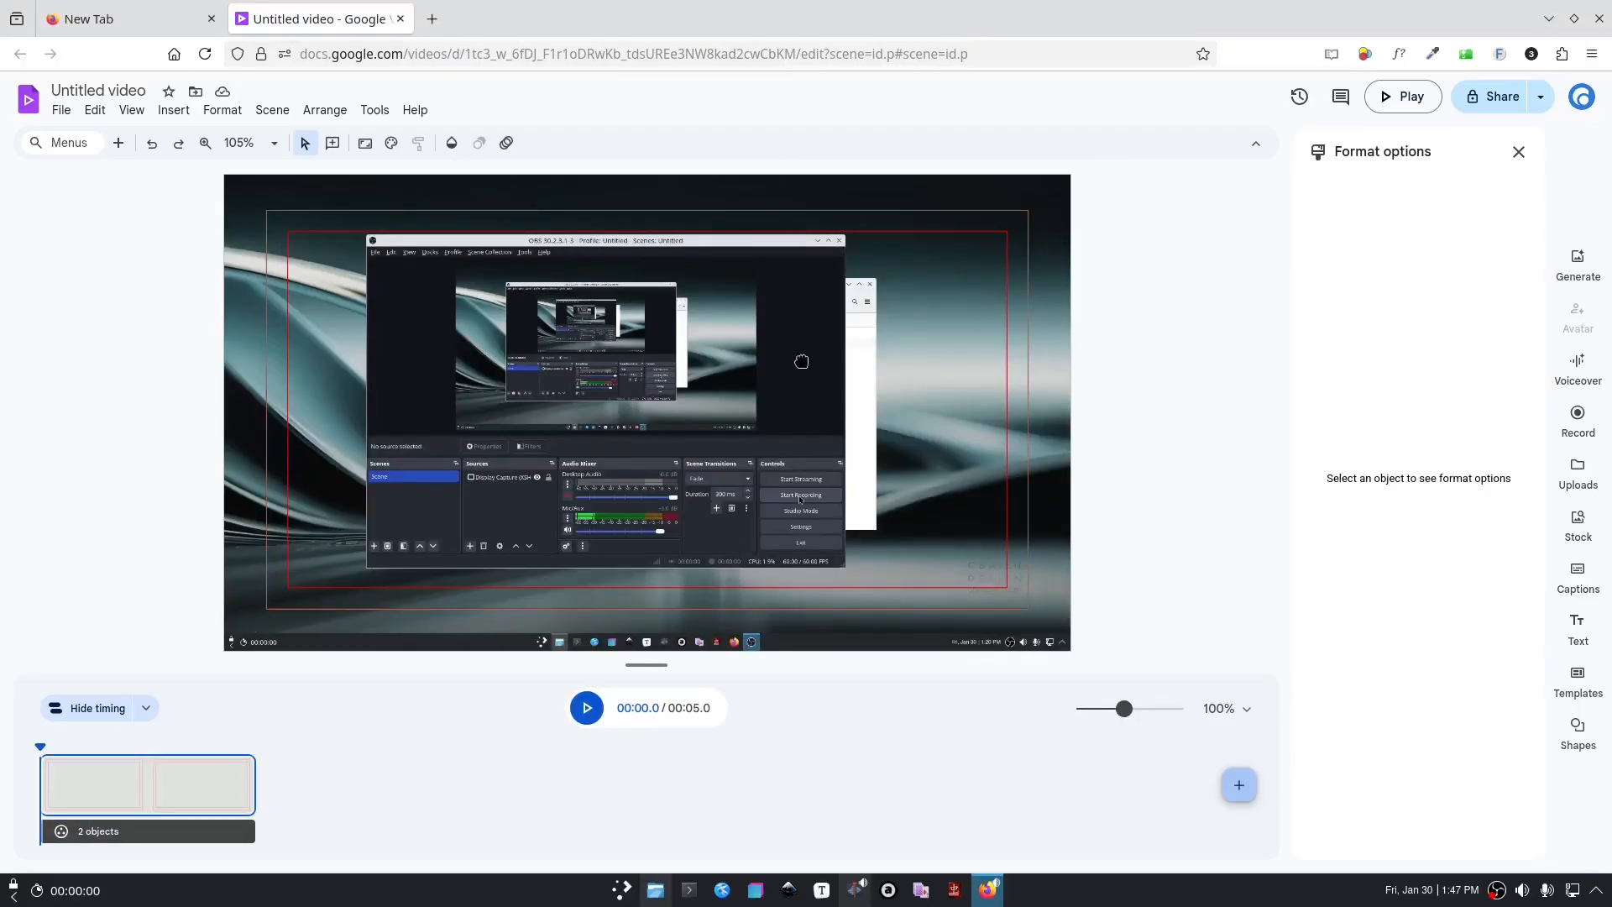
# Step: Draw a vertical straight line through the scene's center, ending just inside the inner rectangle's upper and lower edges
pyautogui.click(795, 241)
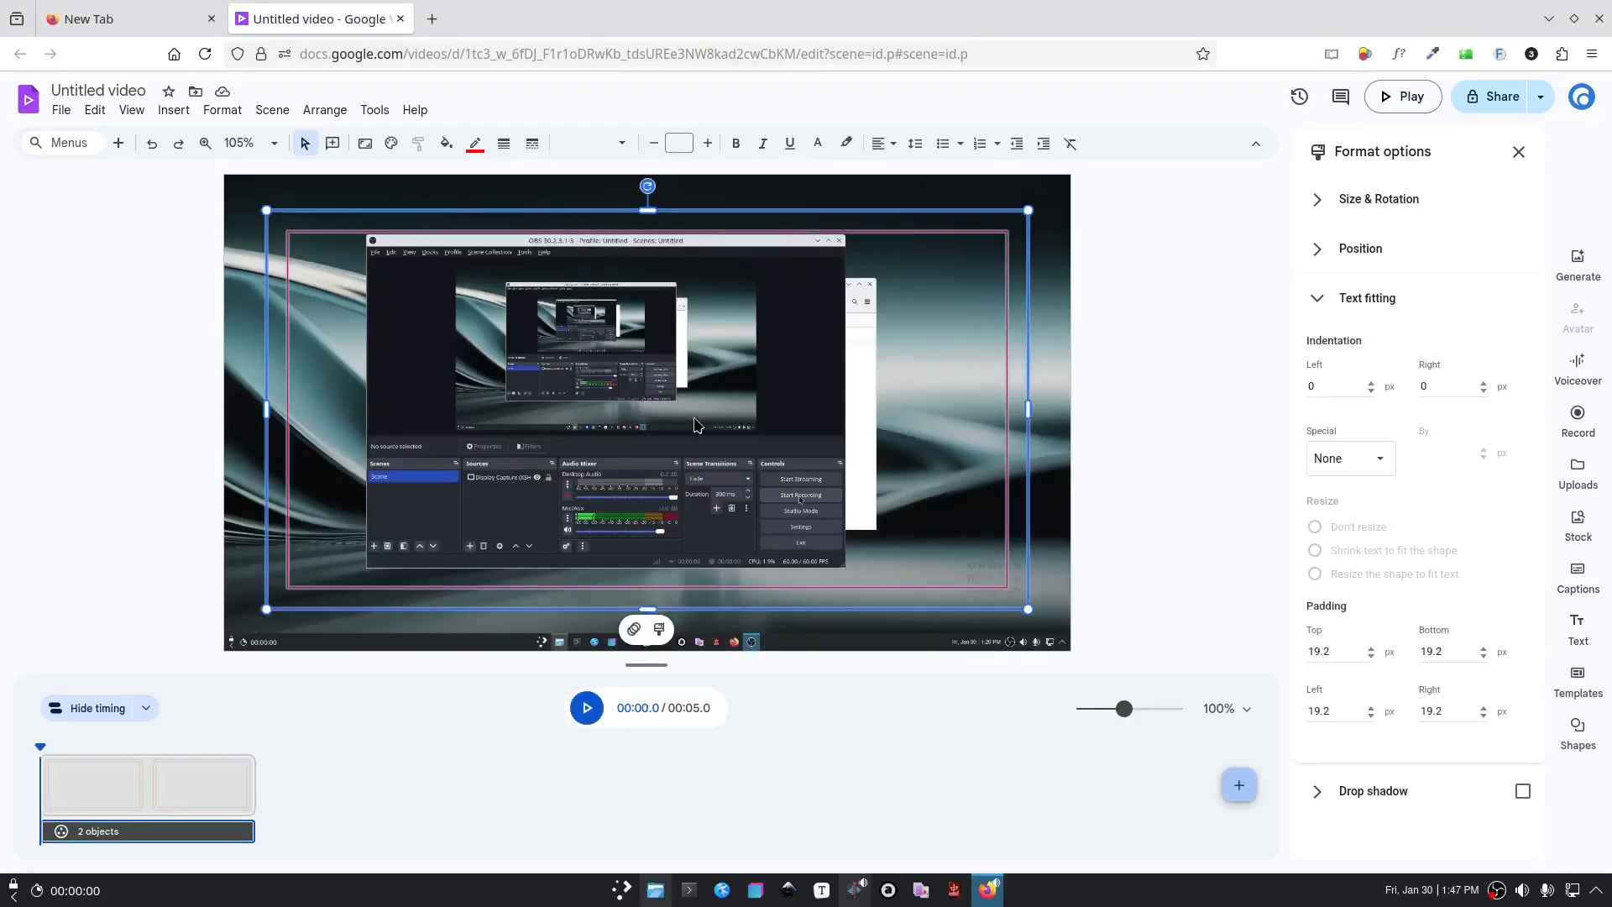
pyautogui.click(1578, 729)
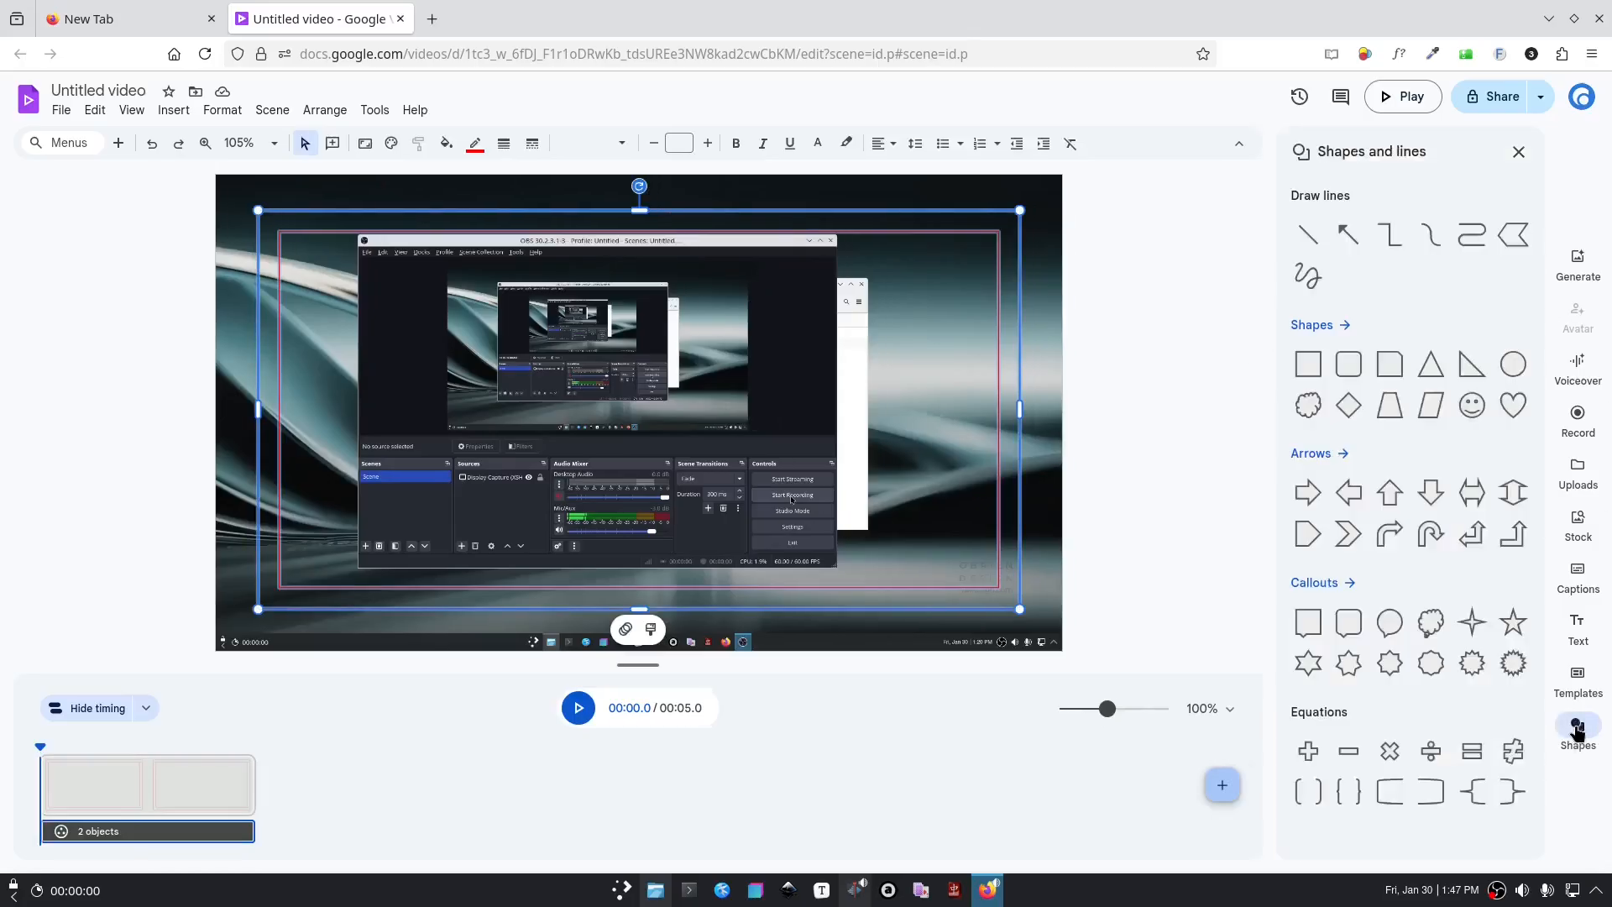
pyautogui.click(1307, 235)
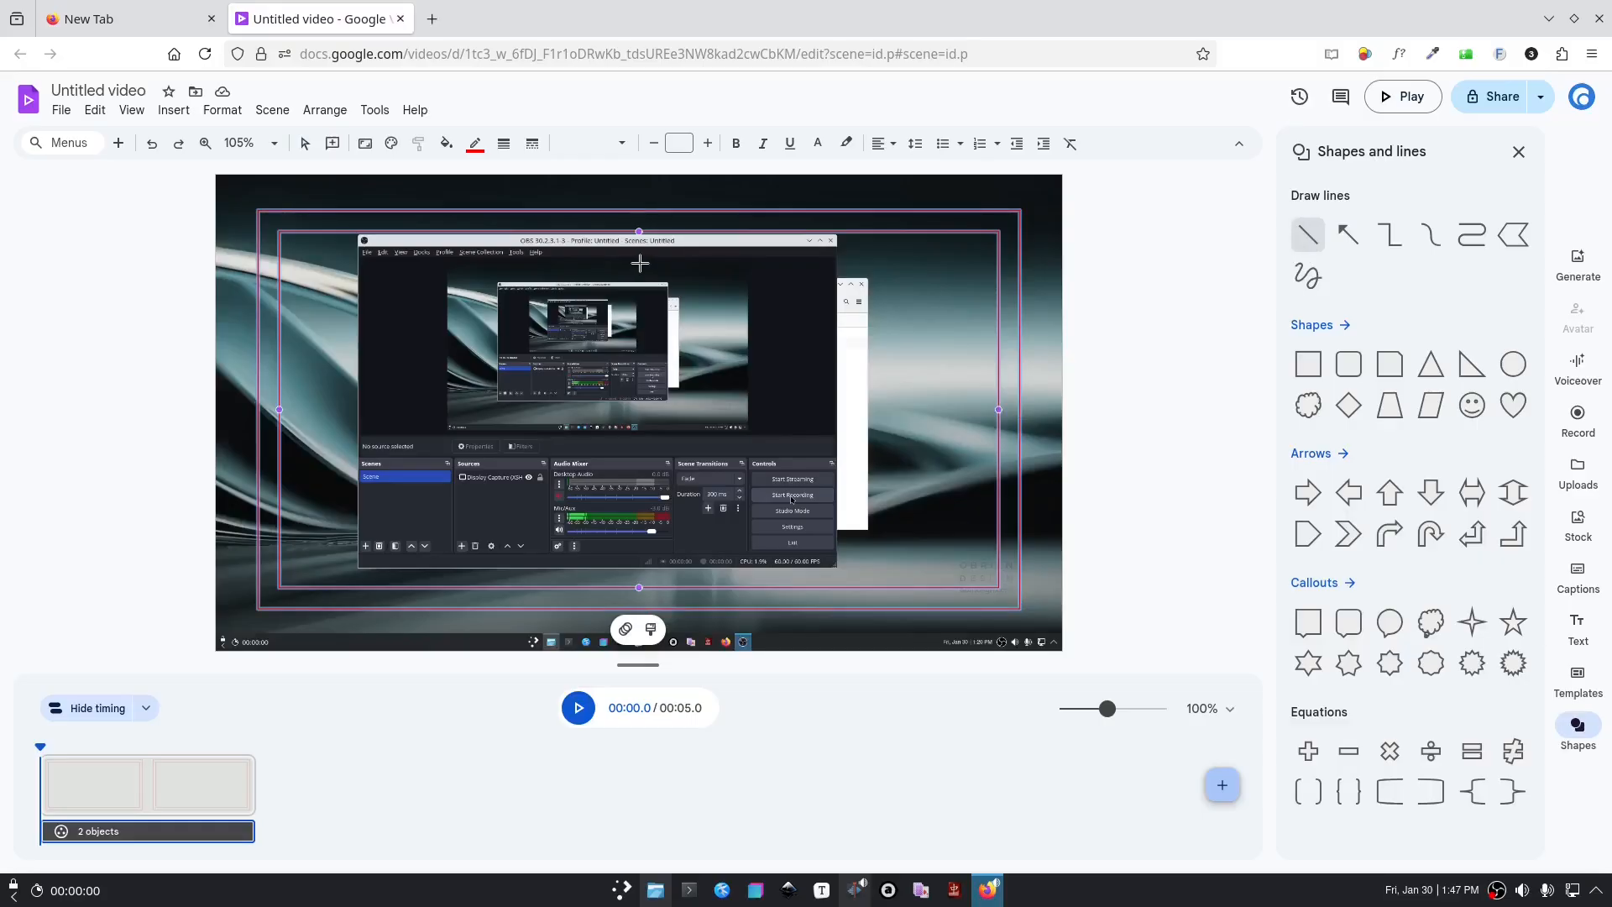
pyautogui.moveTo(639, 265)
pyautogui.mouseDown()
pyautogui.moveTo(645, 564)
pyautogui.moveTo(642, 535)
pyautogui.mouseUp()
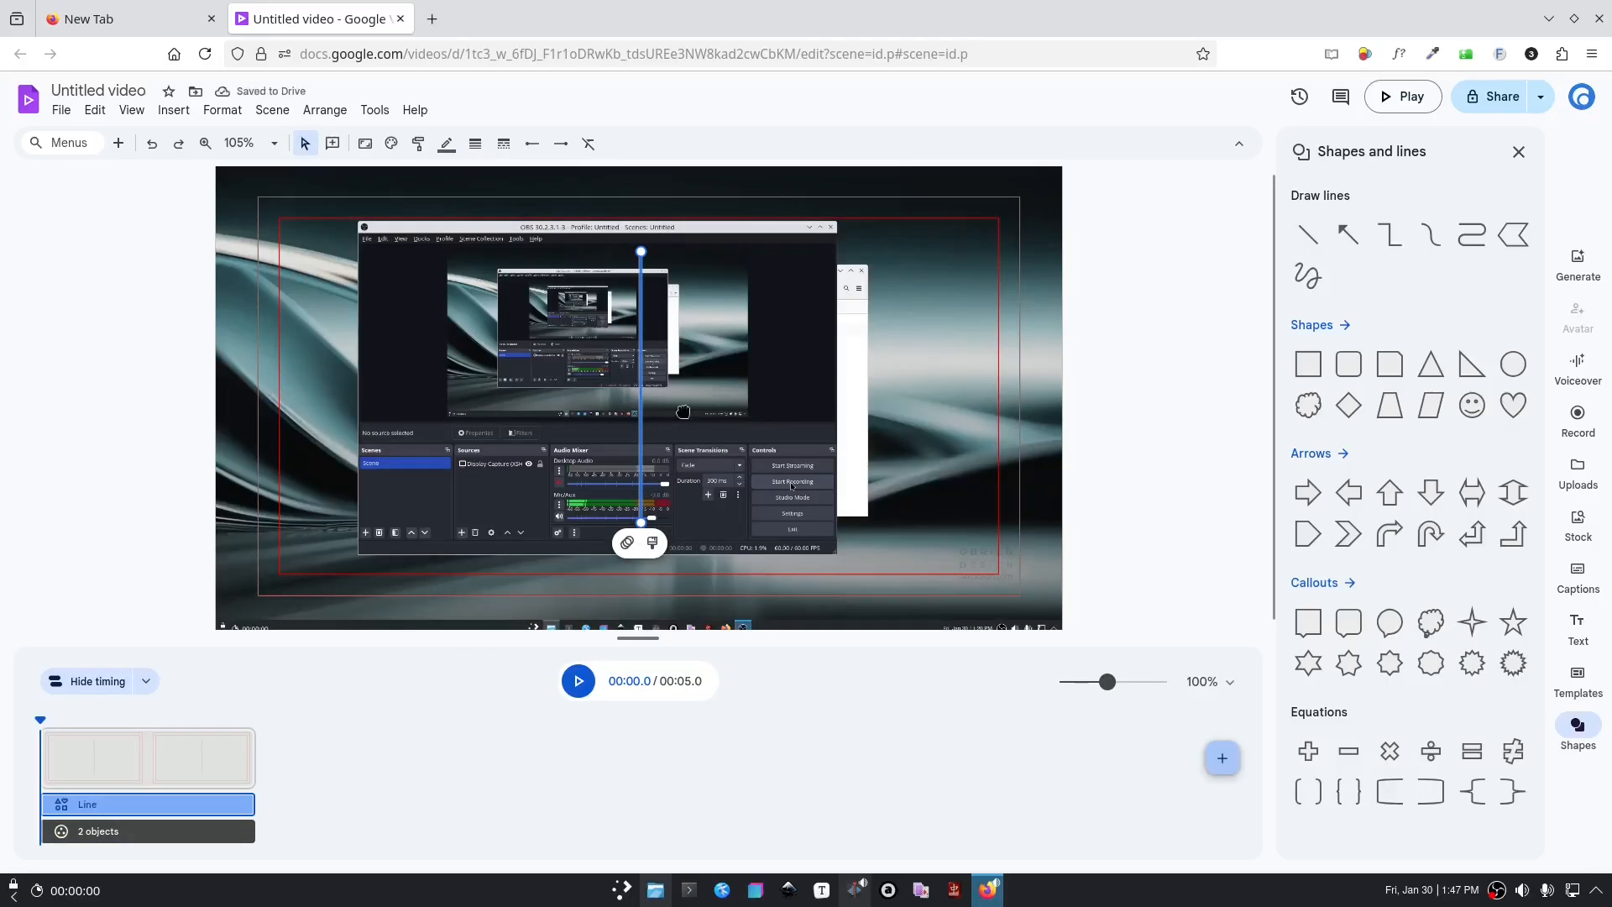
pyautogui.click(1121, 410)
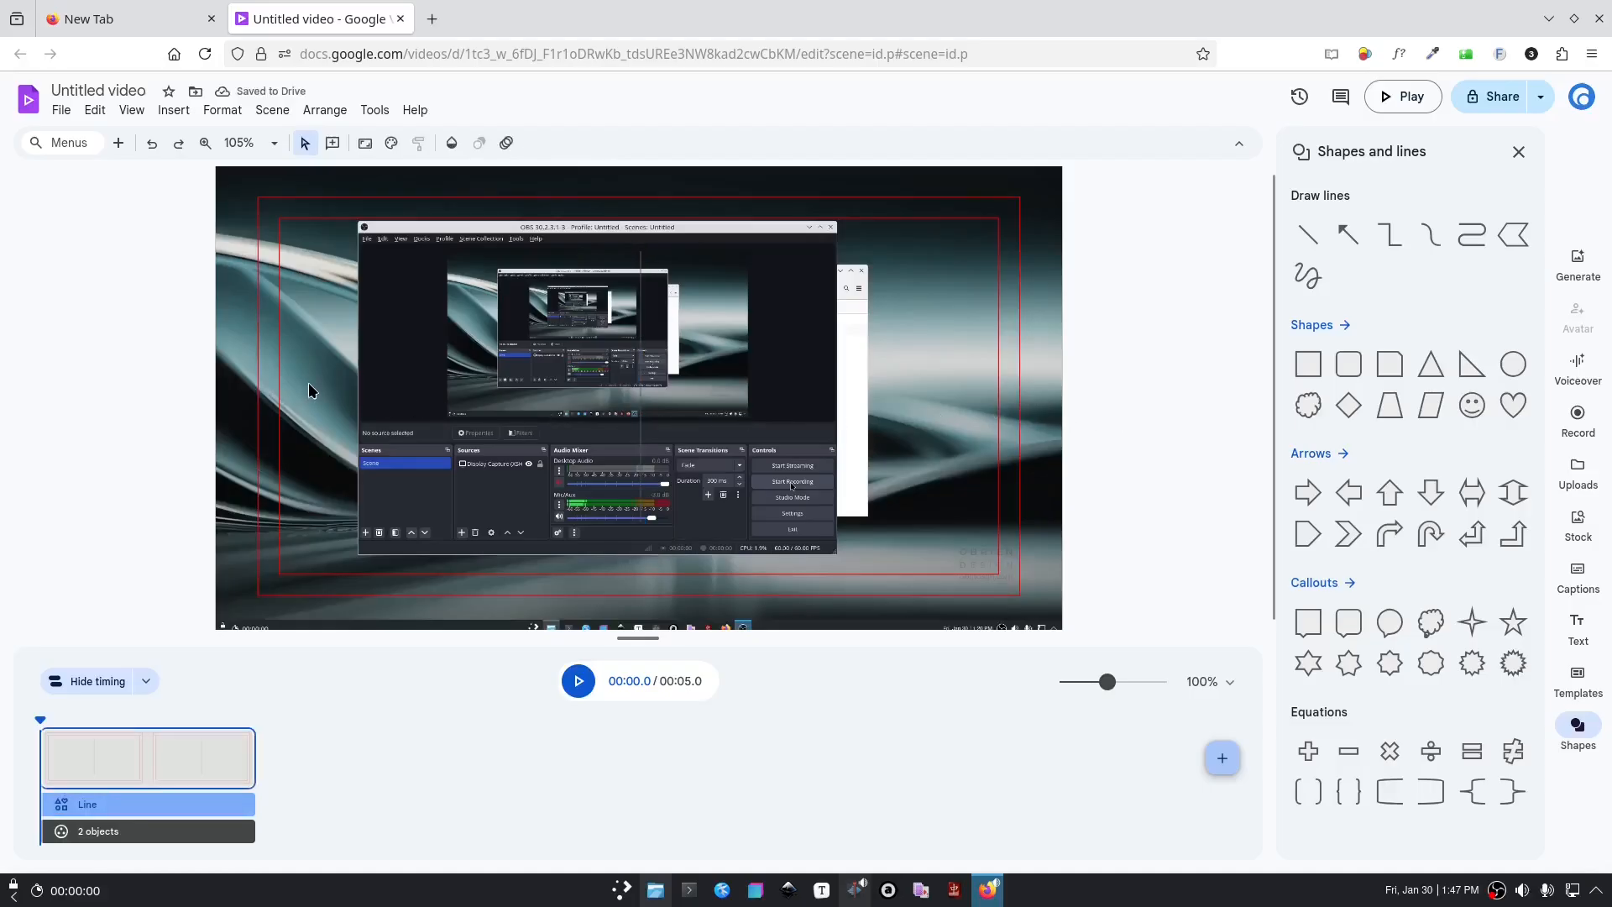
# Step: Draw a horizontal straight line across the scene's center, ending just inside the inner rectangle's side edges
pyautogui.click(317, 407)
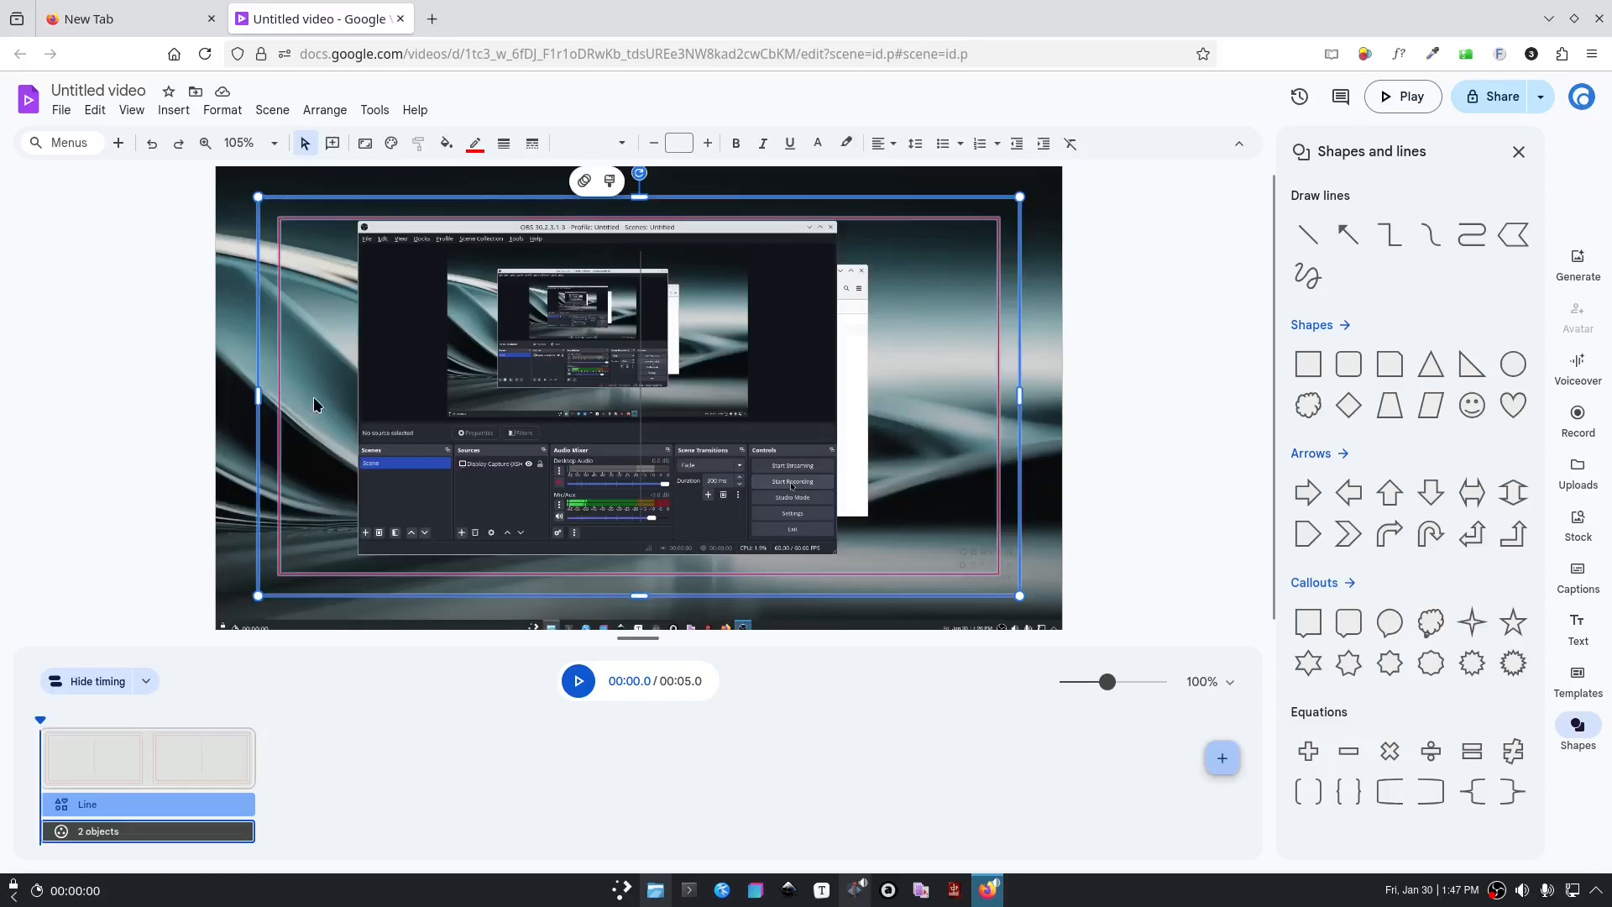
pyautogui.moveTo(318, 406)
pyautogui.mouseDown()
pyautogui.moveTo(357, 406)
pyautogui.moveTo(325, 409)
pyautogui.mouseUp()
pyautogui.click(1307, 235)
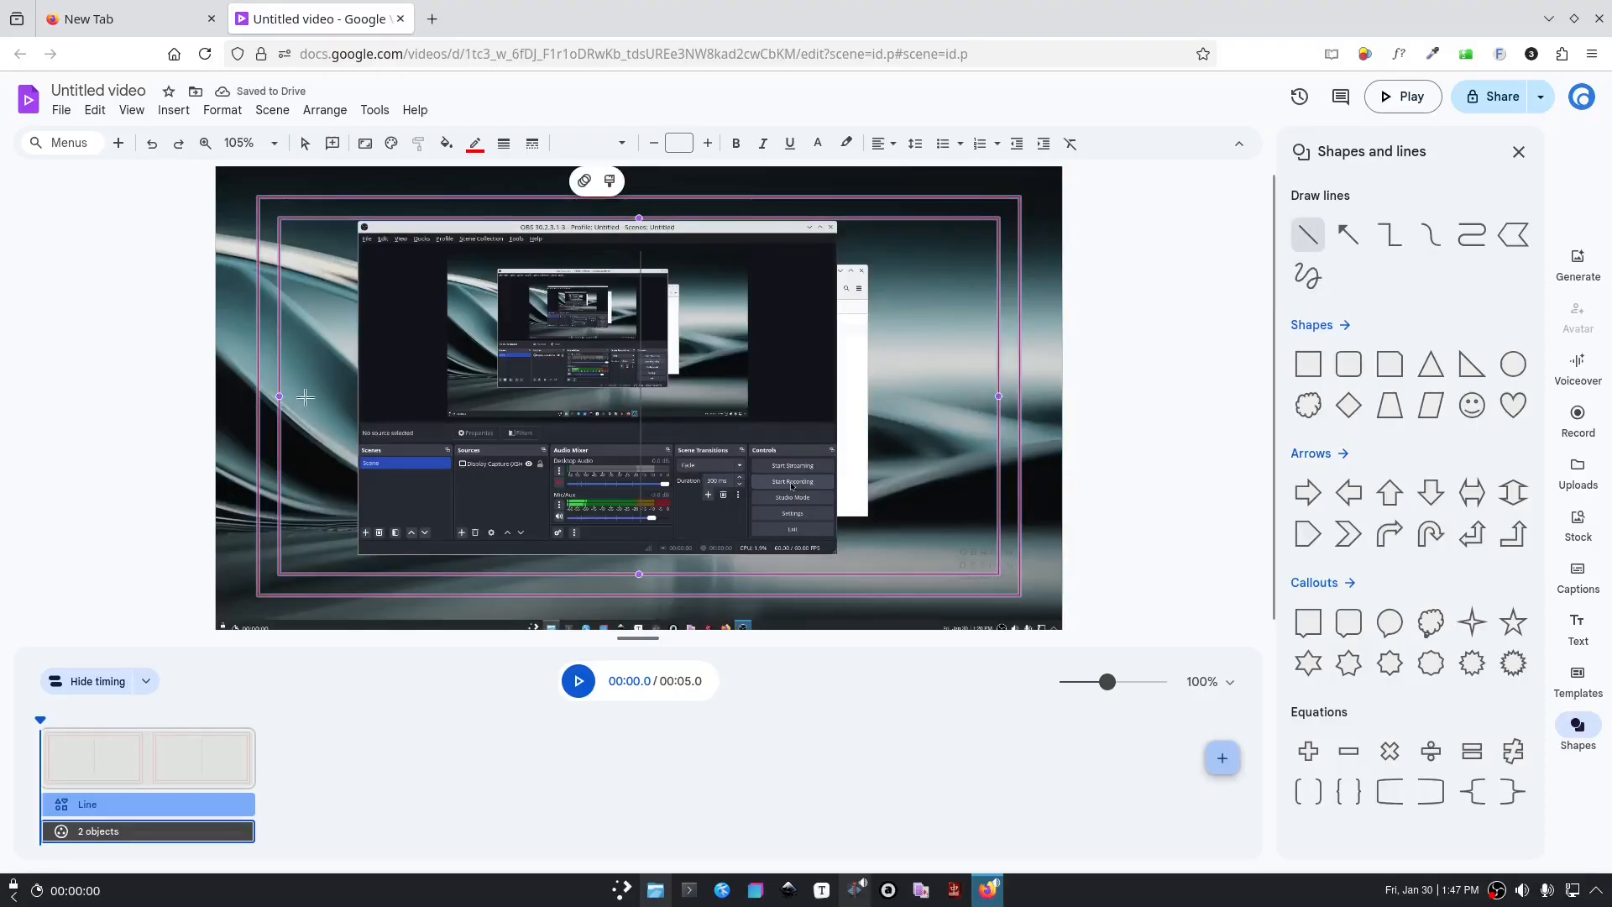
pyautogui.moveTo(305, 395); pyautogui.dragTo(977, 398)
pyautogui.click(1161, 403)
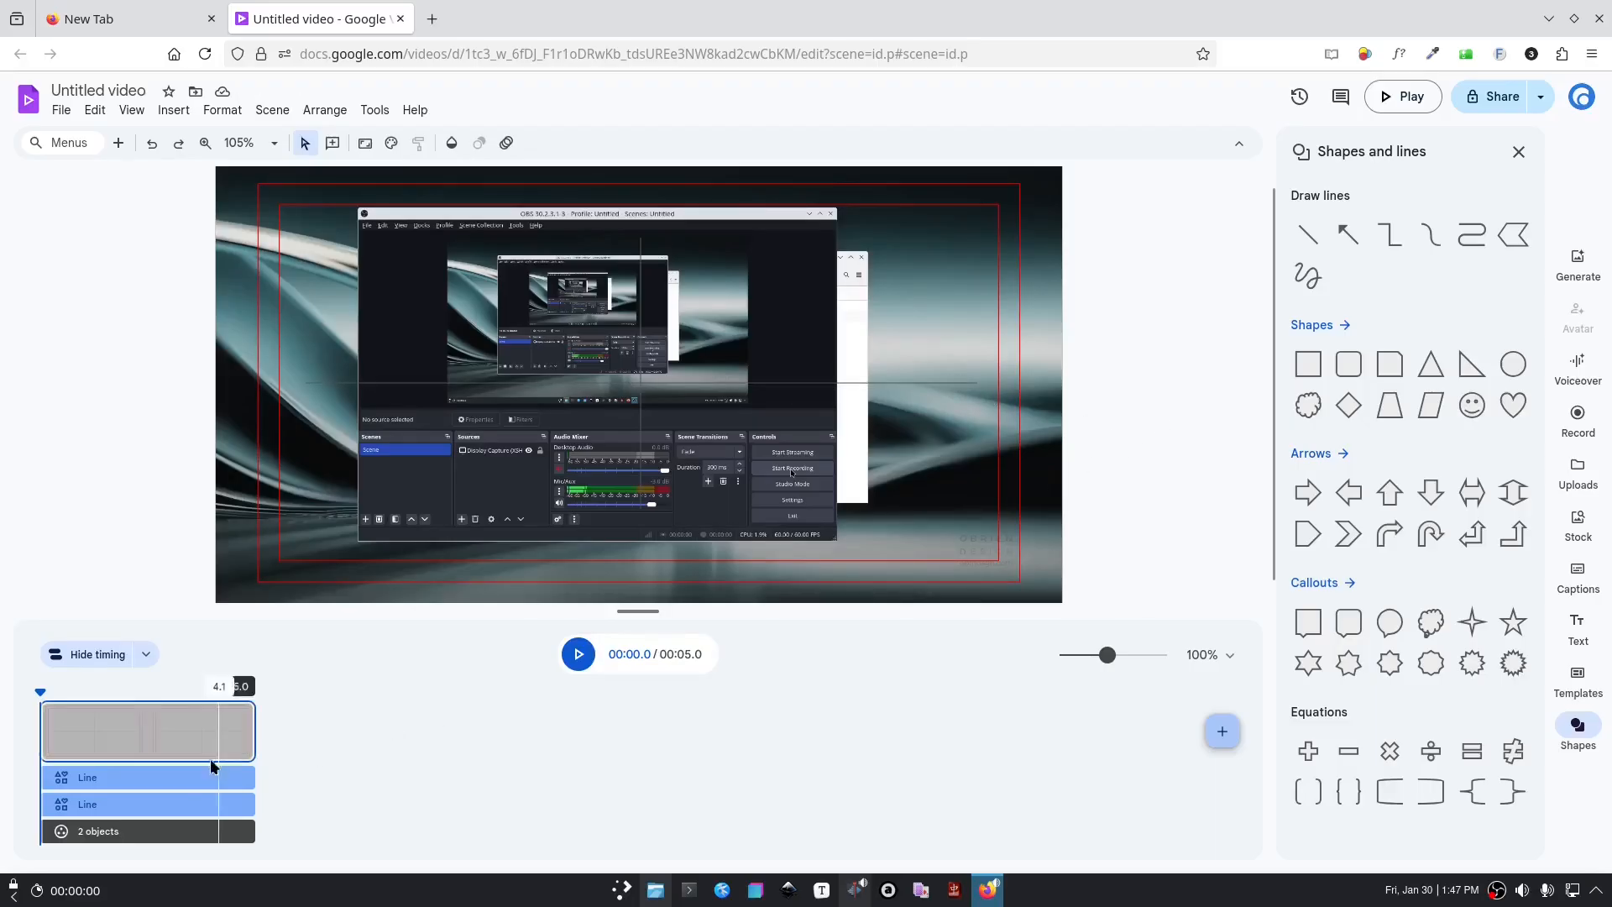
# Step: Ungroup the two red rectangles and move the playhead to 3.5 seconds
pyautogui.click(151, 778)
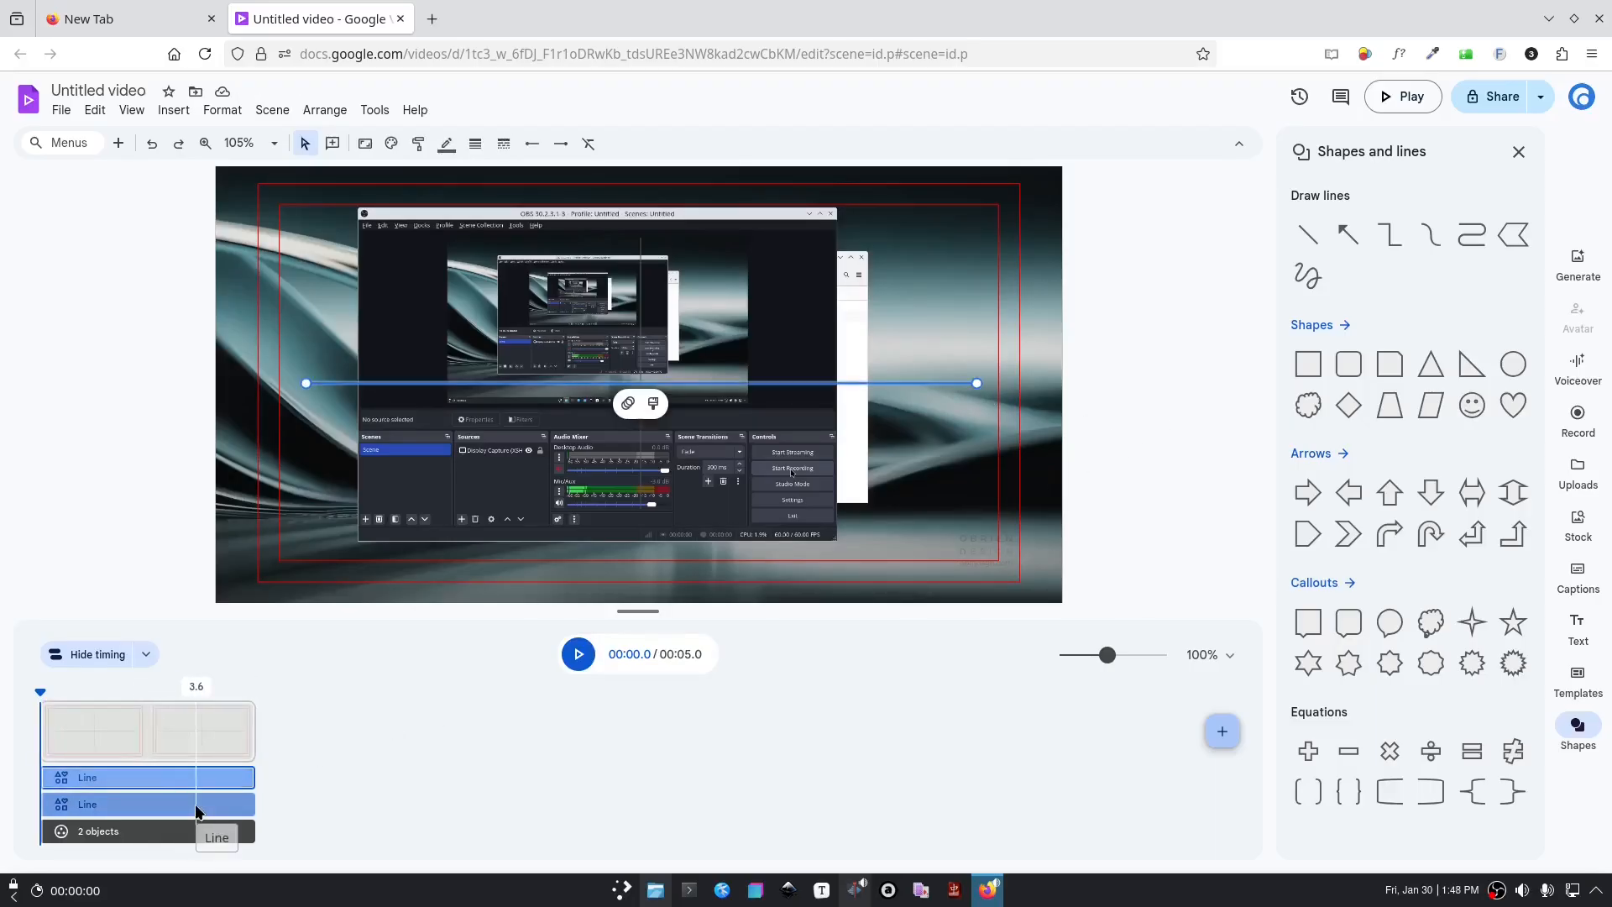
pyautogui.click(180, 832)
pyautogui.rightClick(179, 836)
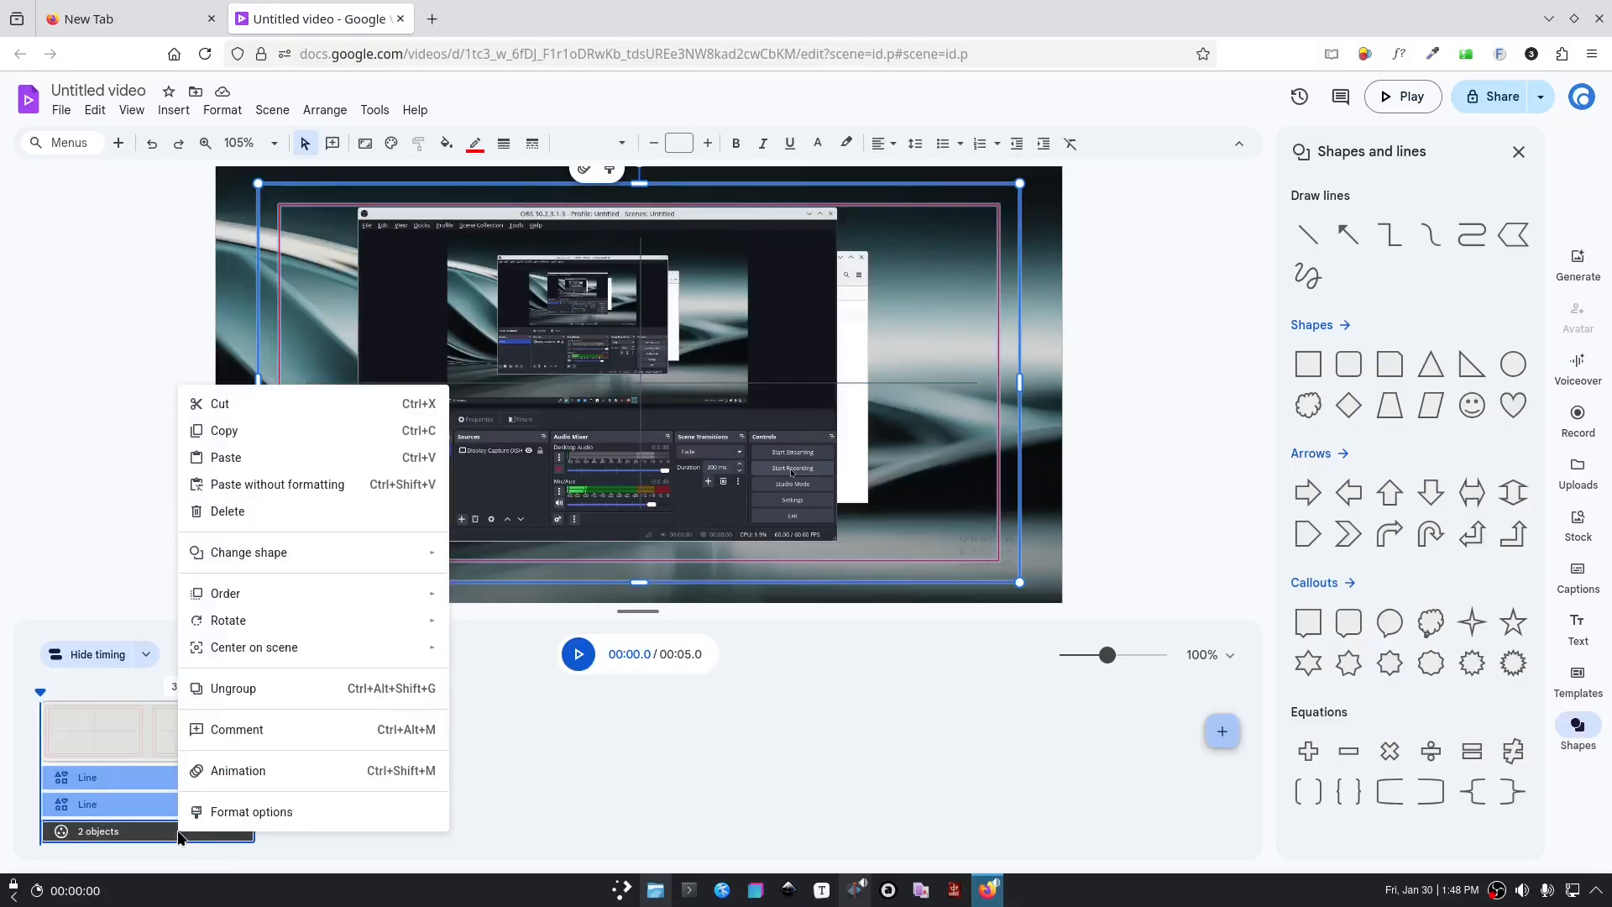
pyautogui.click(252, 690)
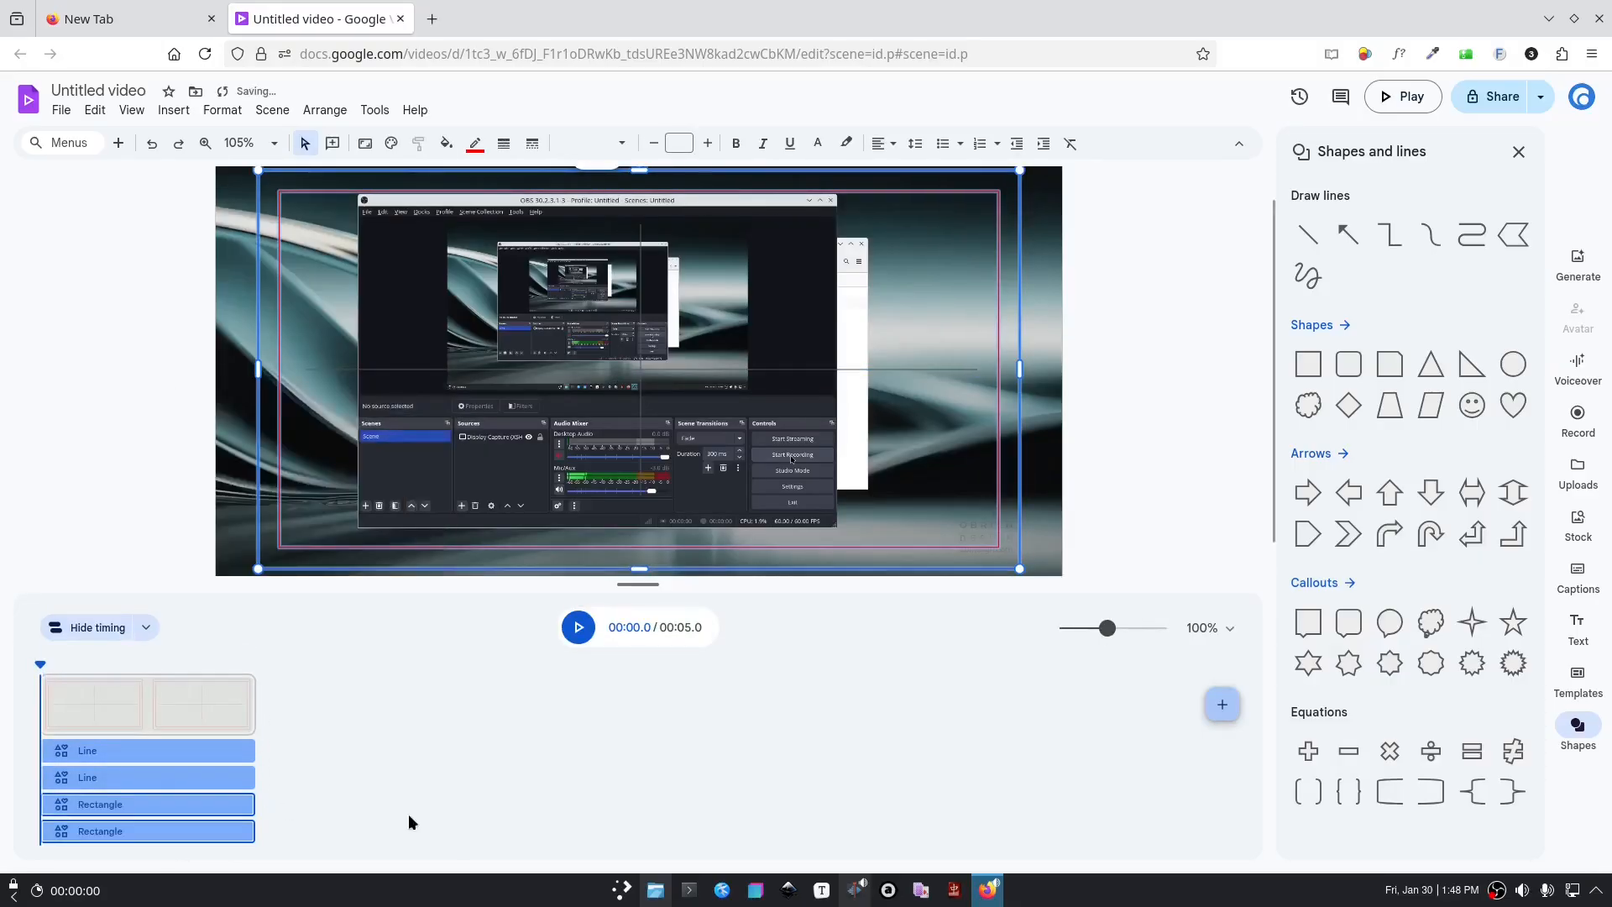
pyautogui.click(193, 722)
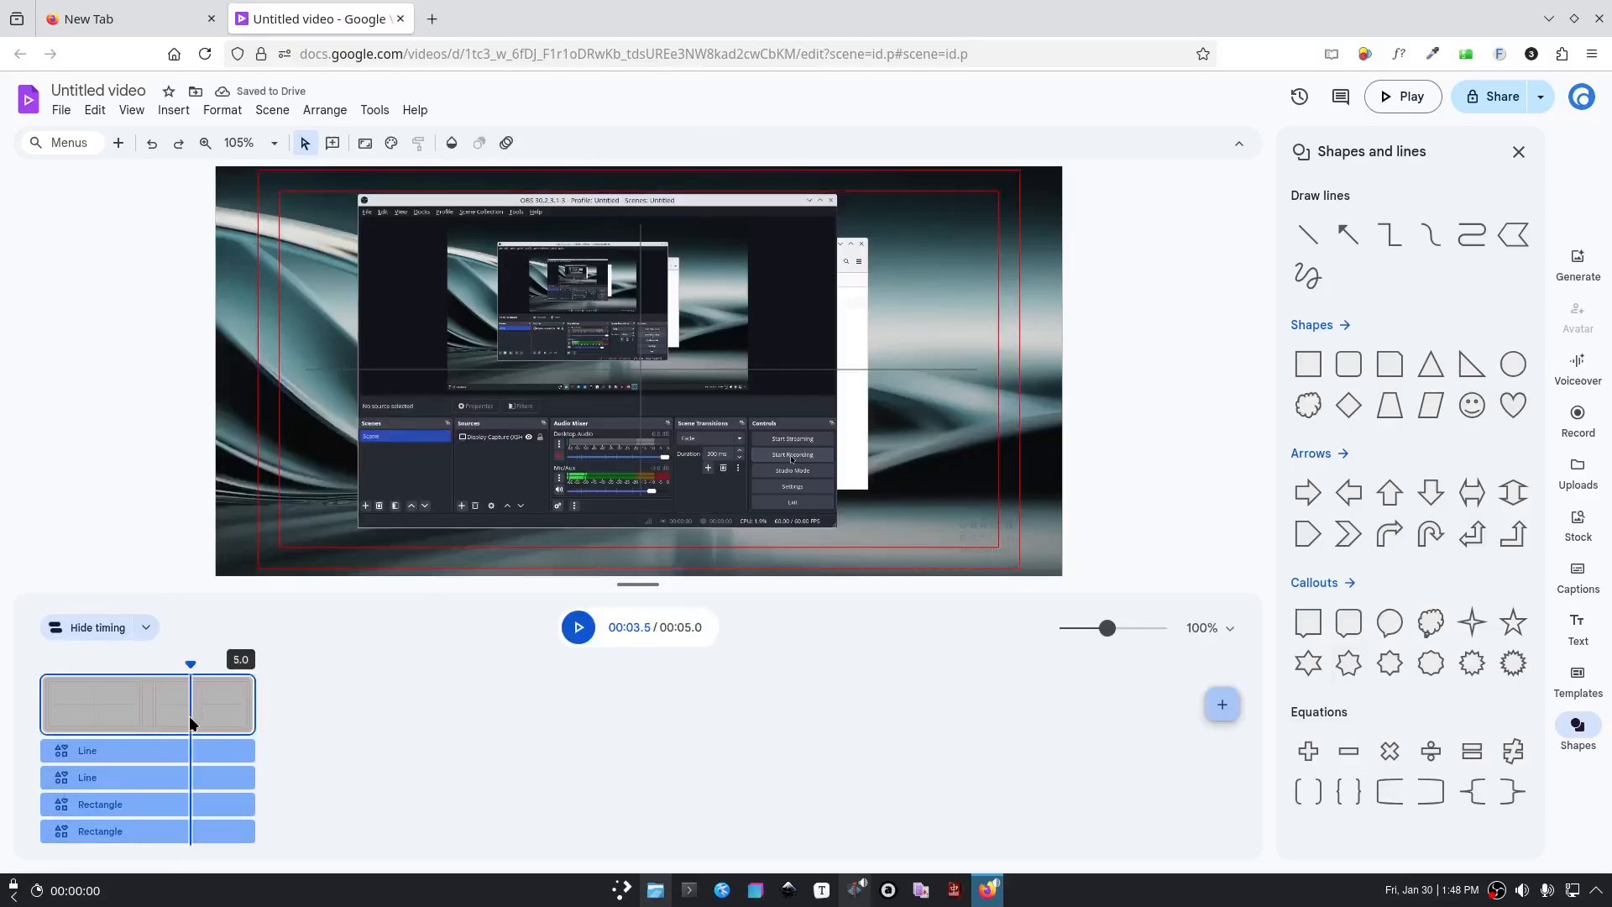
pyautogui.click(192, 723)
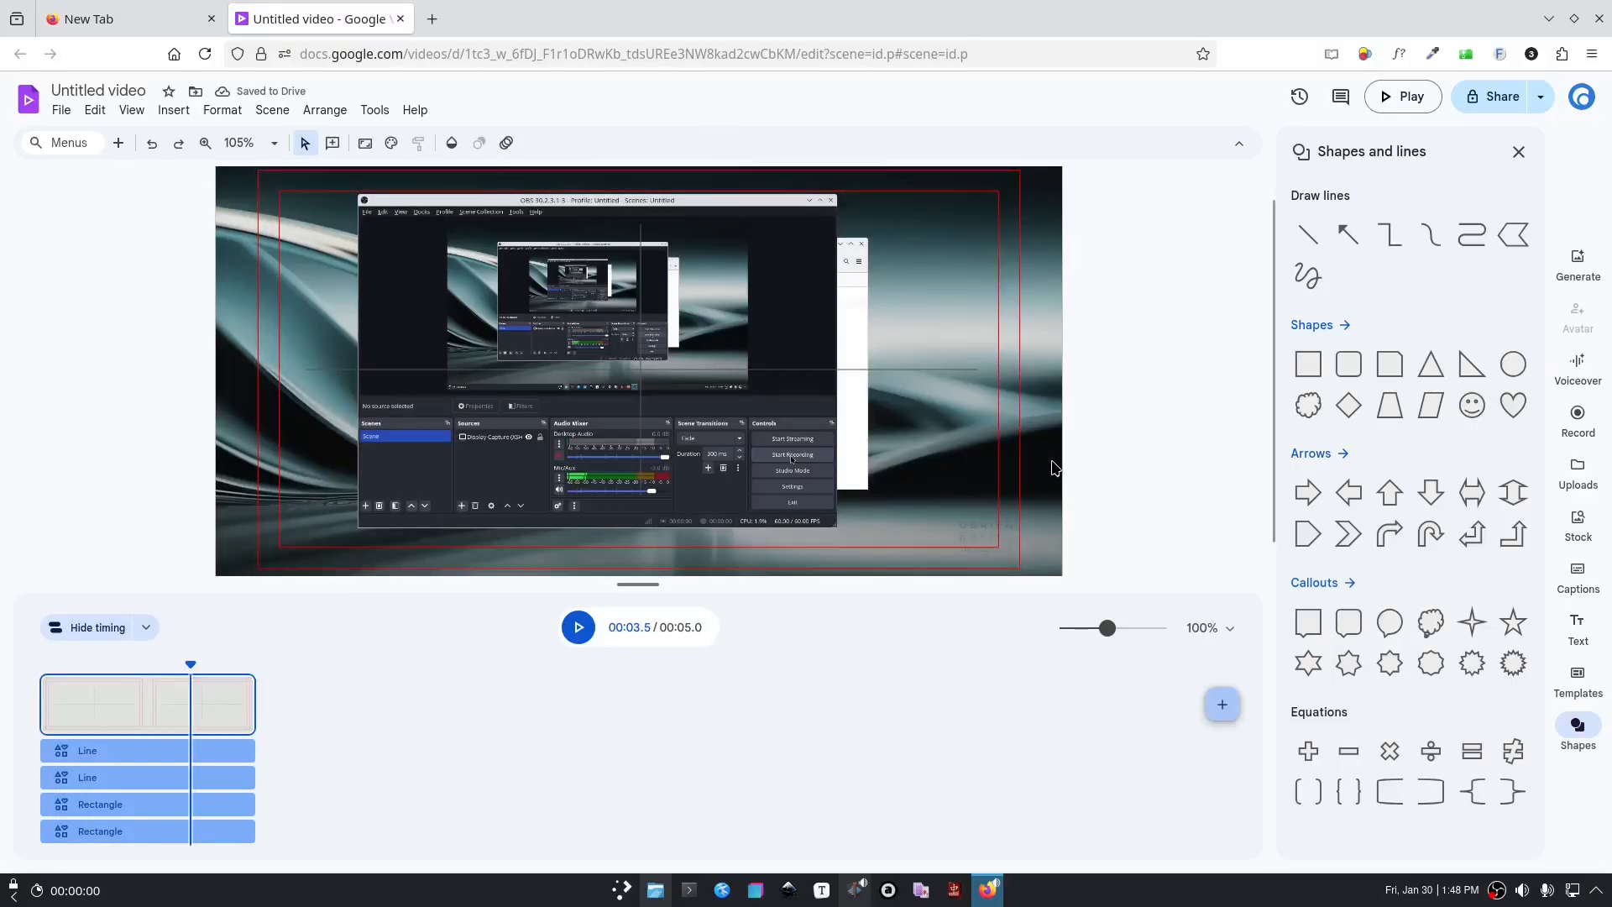
# Step: Select the horizontal and vertical center lines together and set their line color to red
pyautogui.click(870, 371)
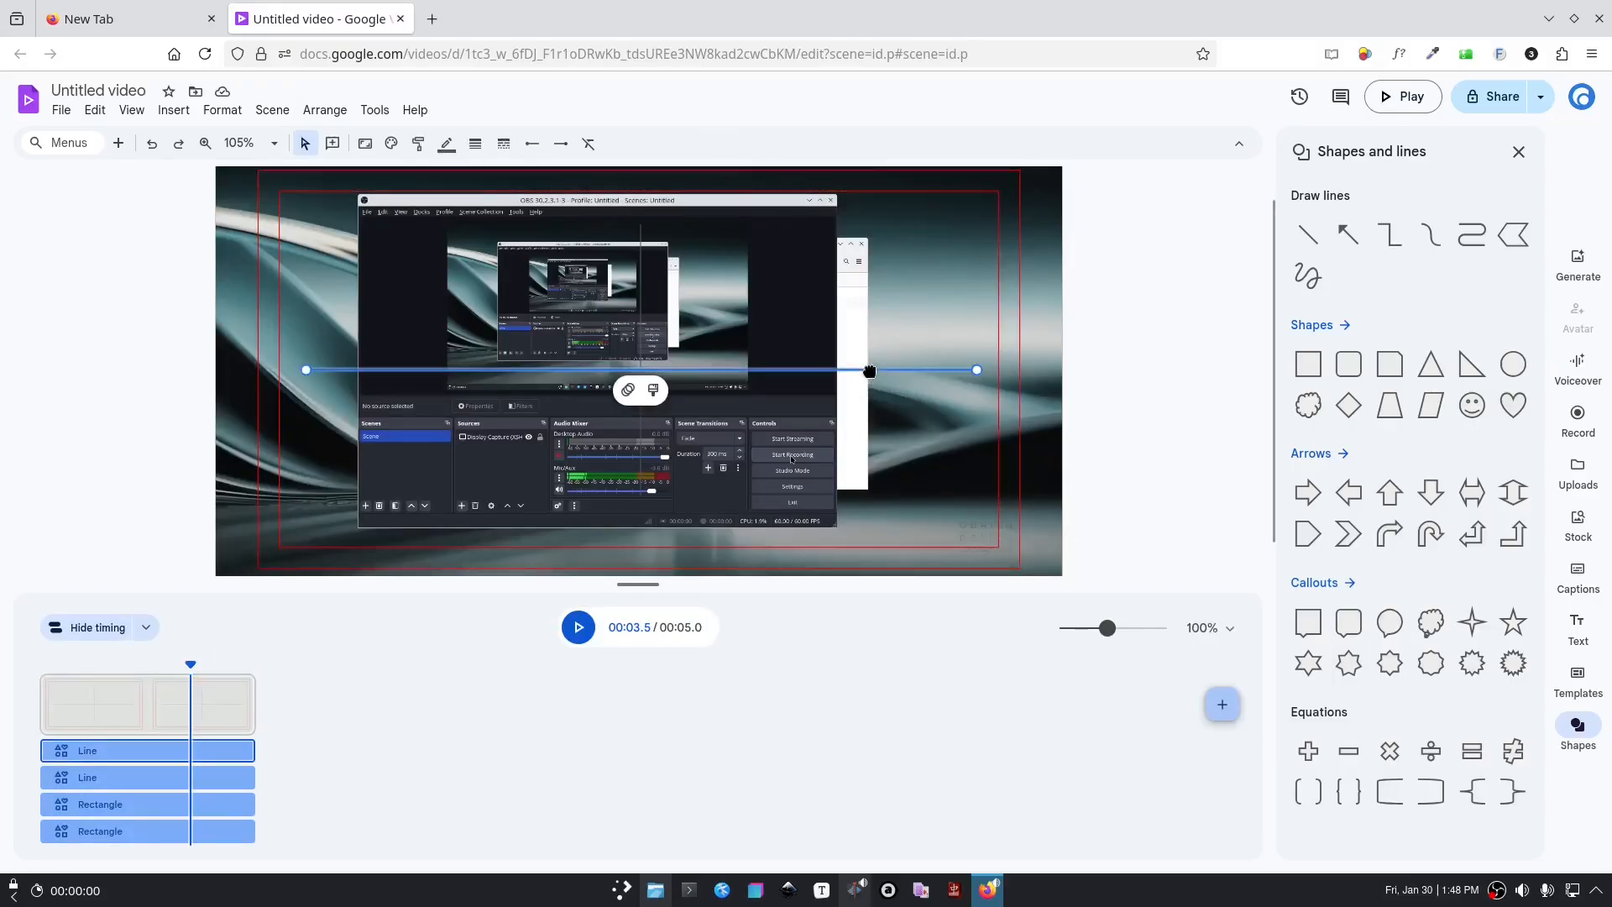
pyautogui.keyDown('shift'); pyautogui.click(641, 303); pyautogui.keyUp('shift')
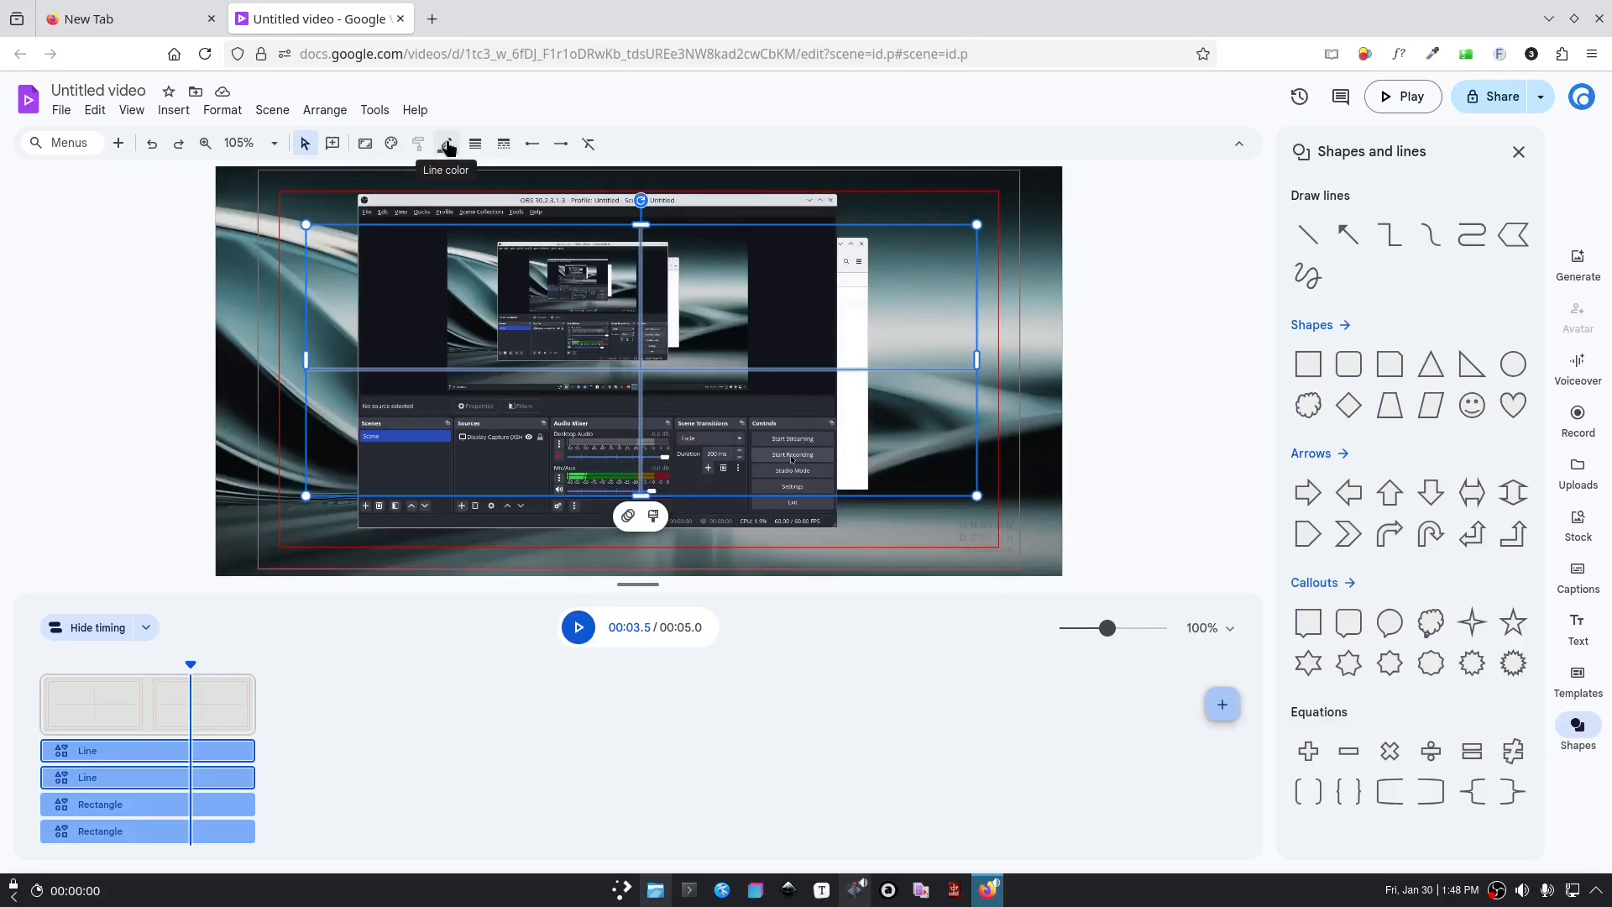
pyautogui.click(447, 145)
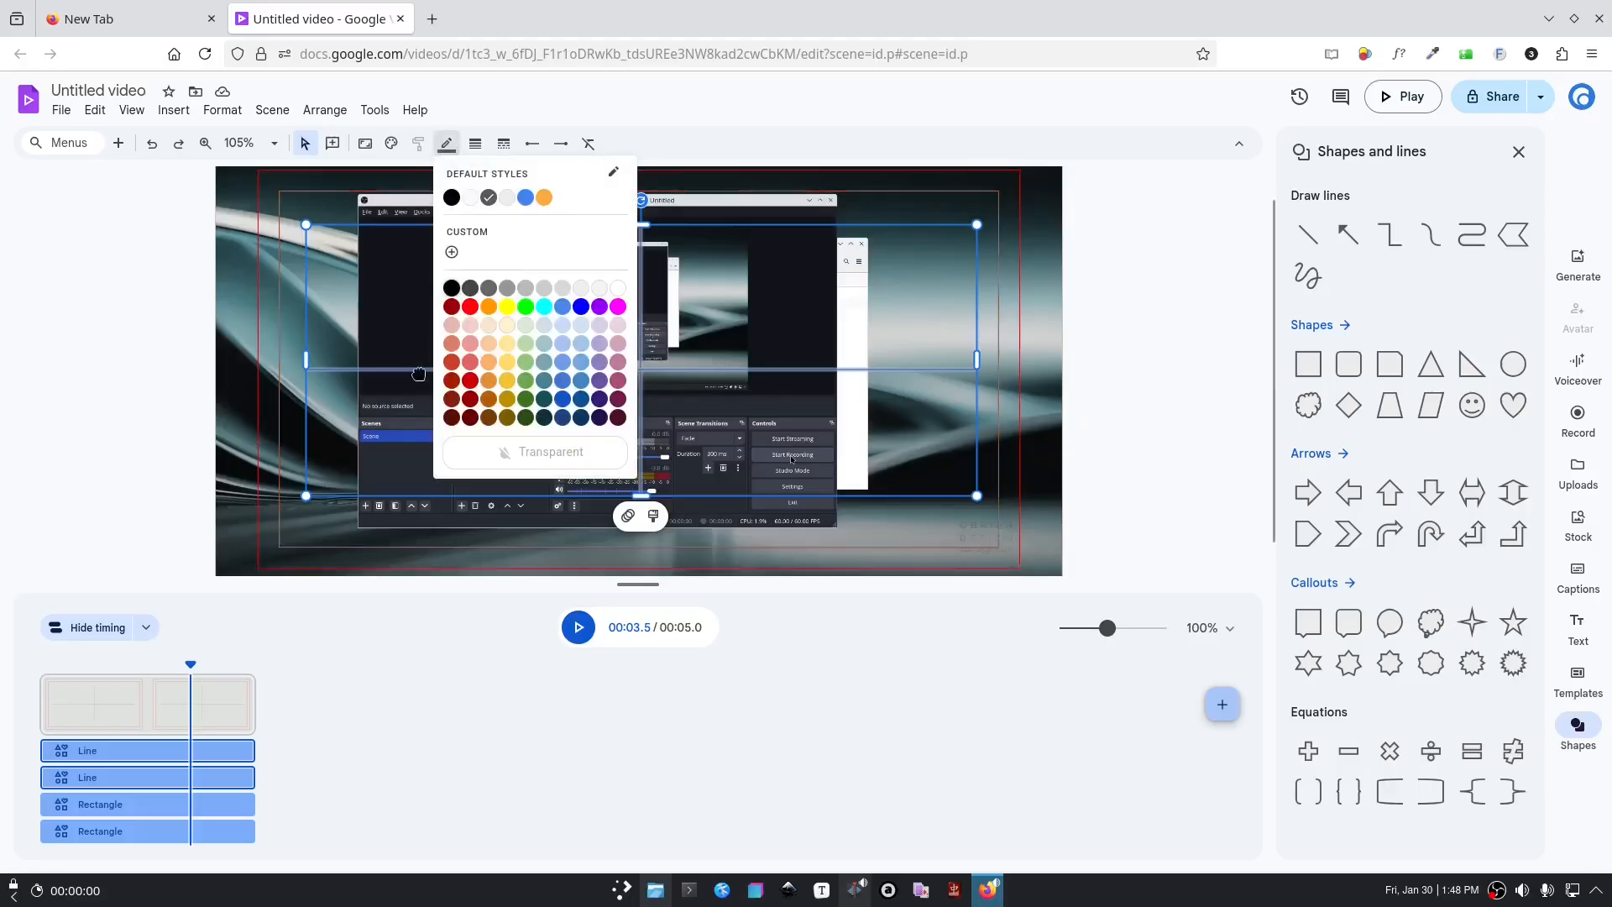
pyautogui.click(470, 308)
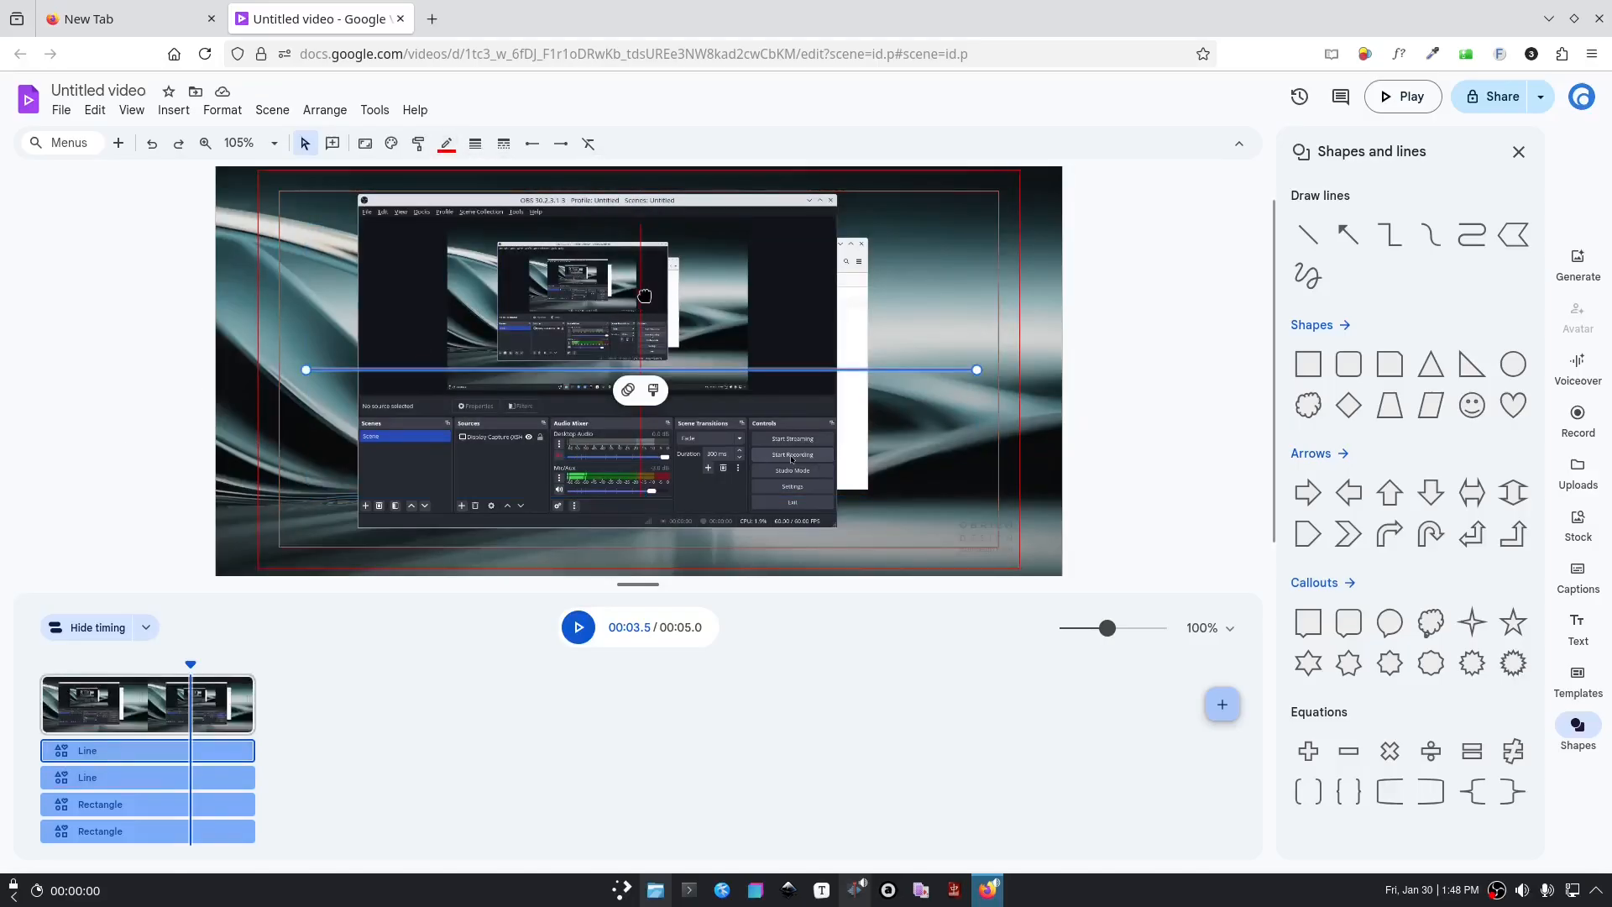
pyautogui.click(640, 291)
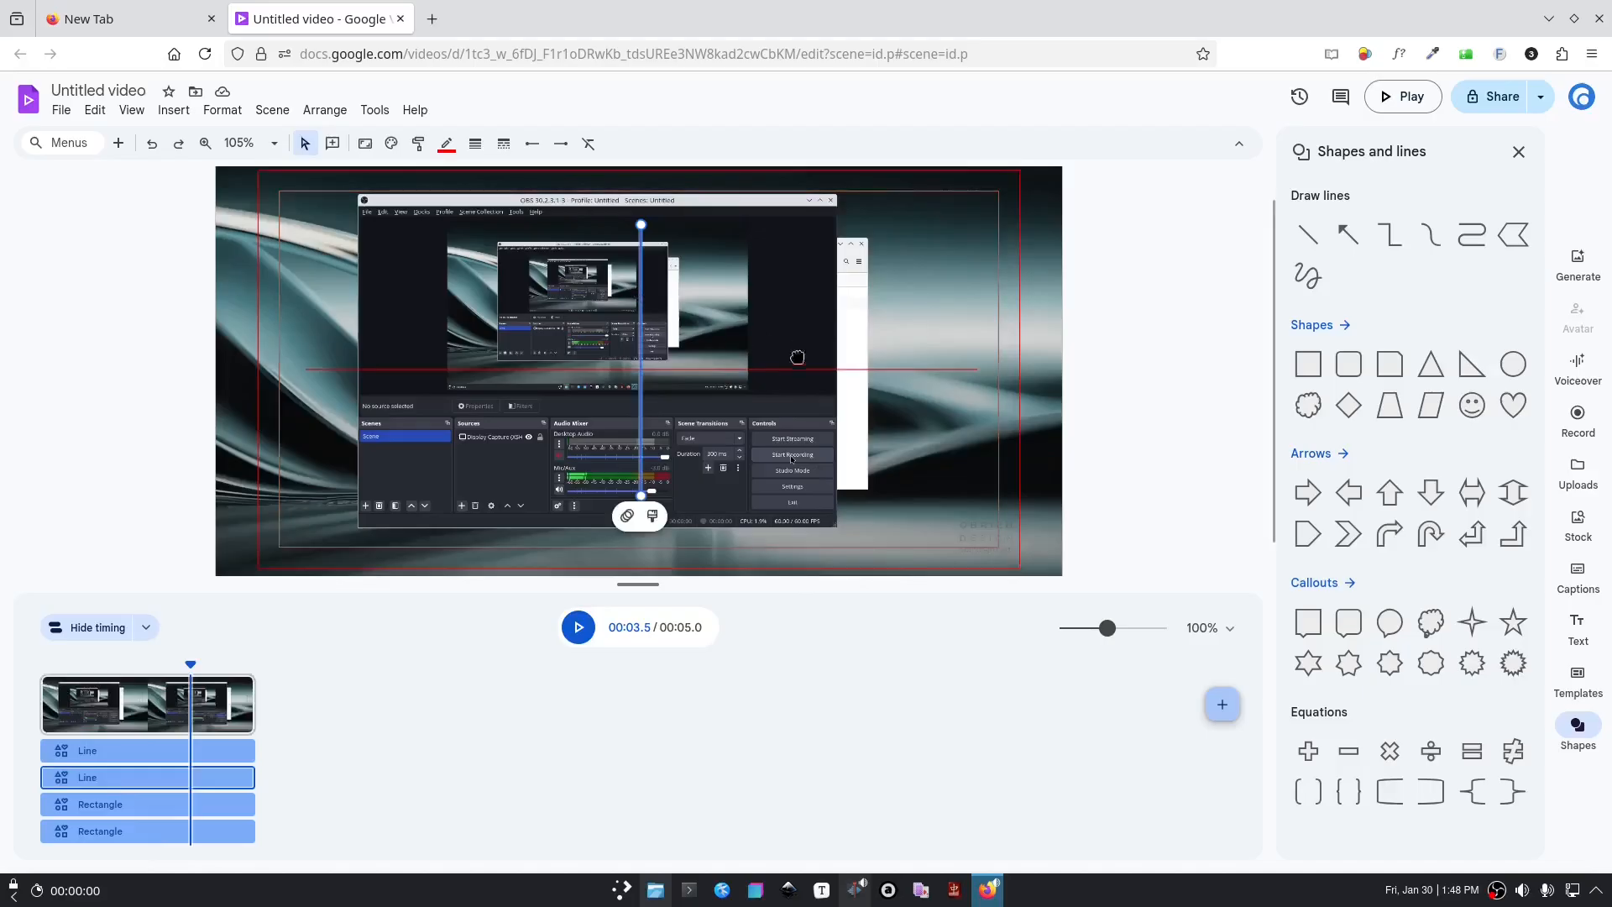
# Step: Select both center lines together with the inner and outer rectangles and group all four shapes
pyautogui.keyDown('shift'); pyautogui.click(889, 371); pyautogui.keyUp('shift')
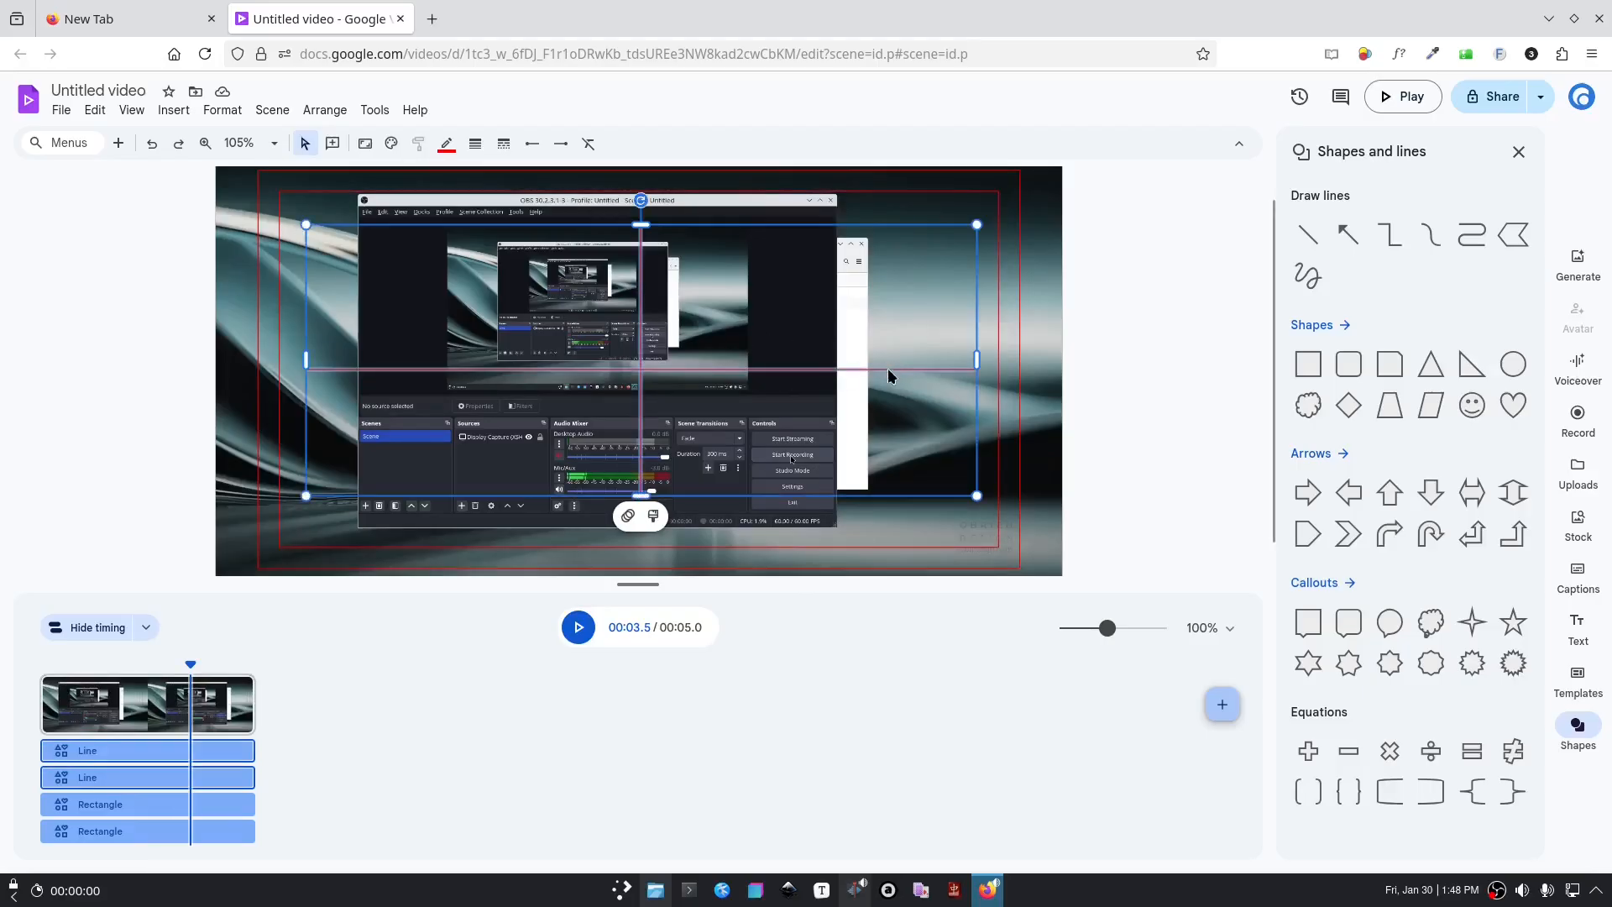
pyautogui.keyDown('shift'); pyautogui.click(999, 362); pyautogui.keyUp('shift')
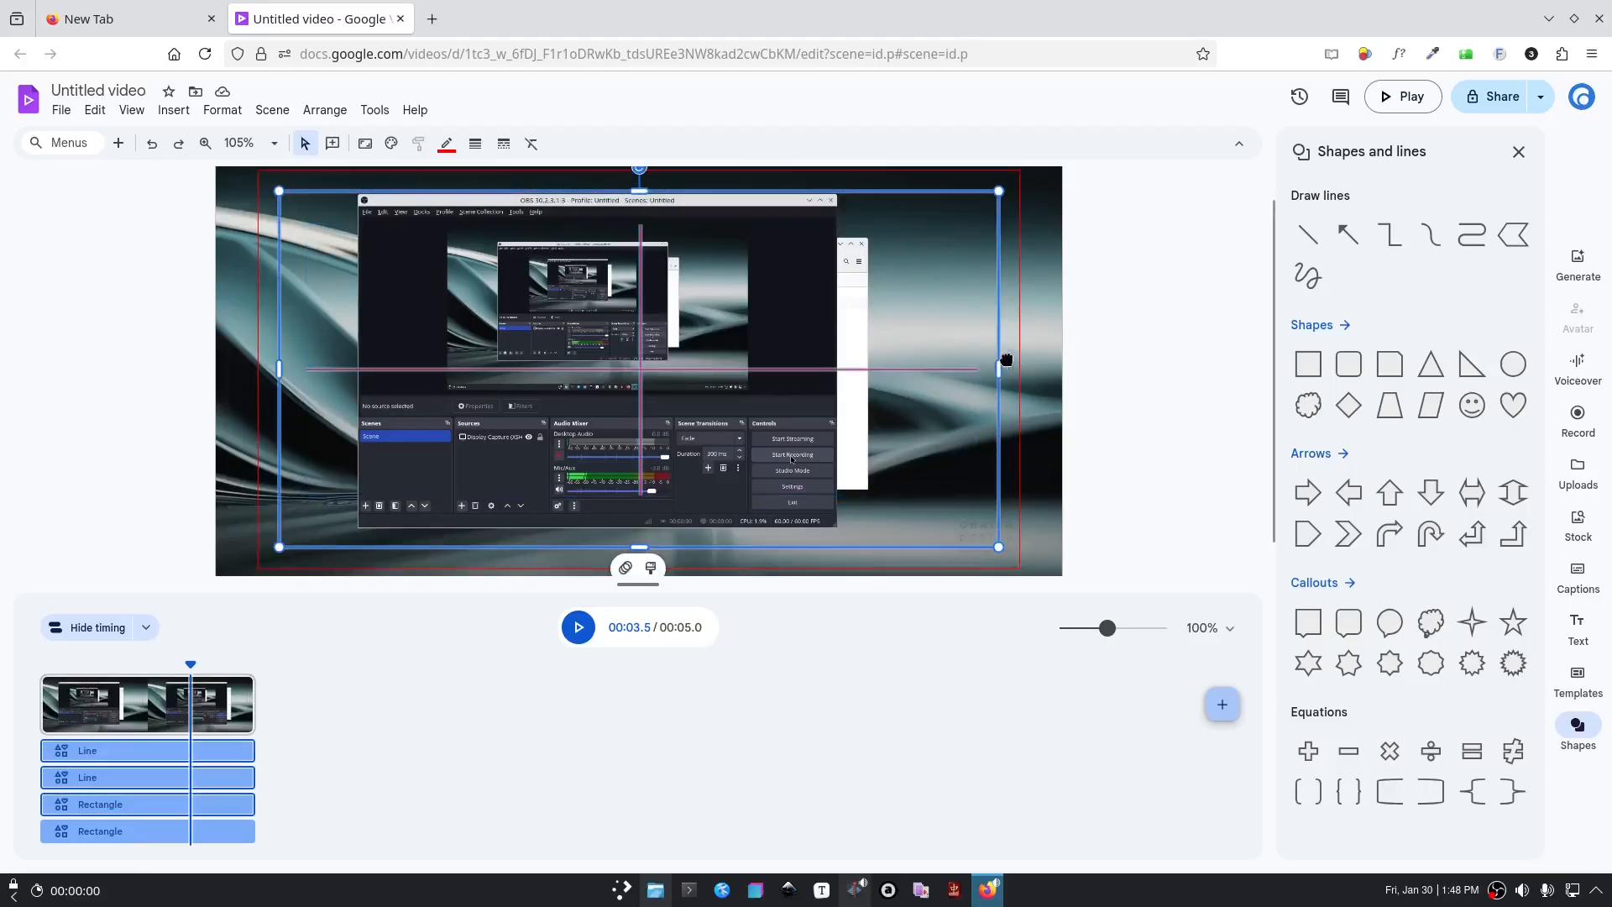
pyautogui.keyDown('shift'); pyautogui.click(1019, 356); pyautogui.keyUp('shift')
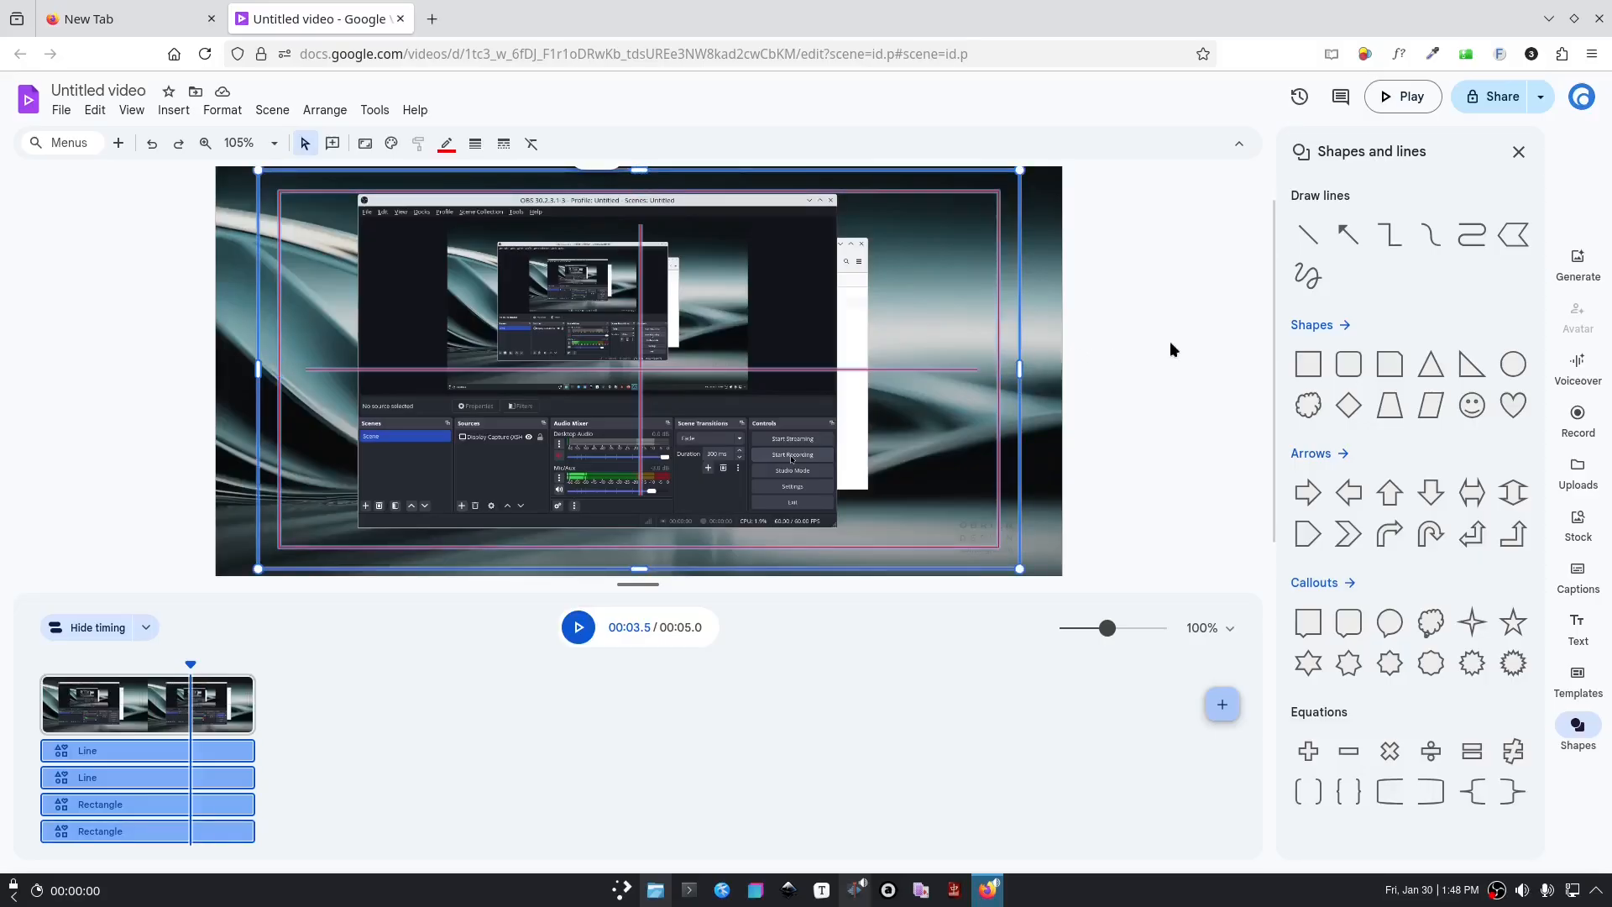
pyautogui.scroll(1, 1176, 357)
pyautogui.scroll(-2, 1176, 358)
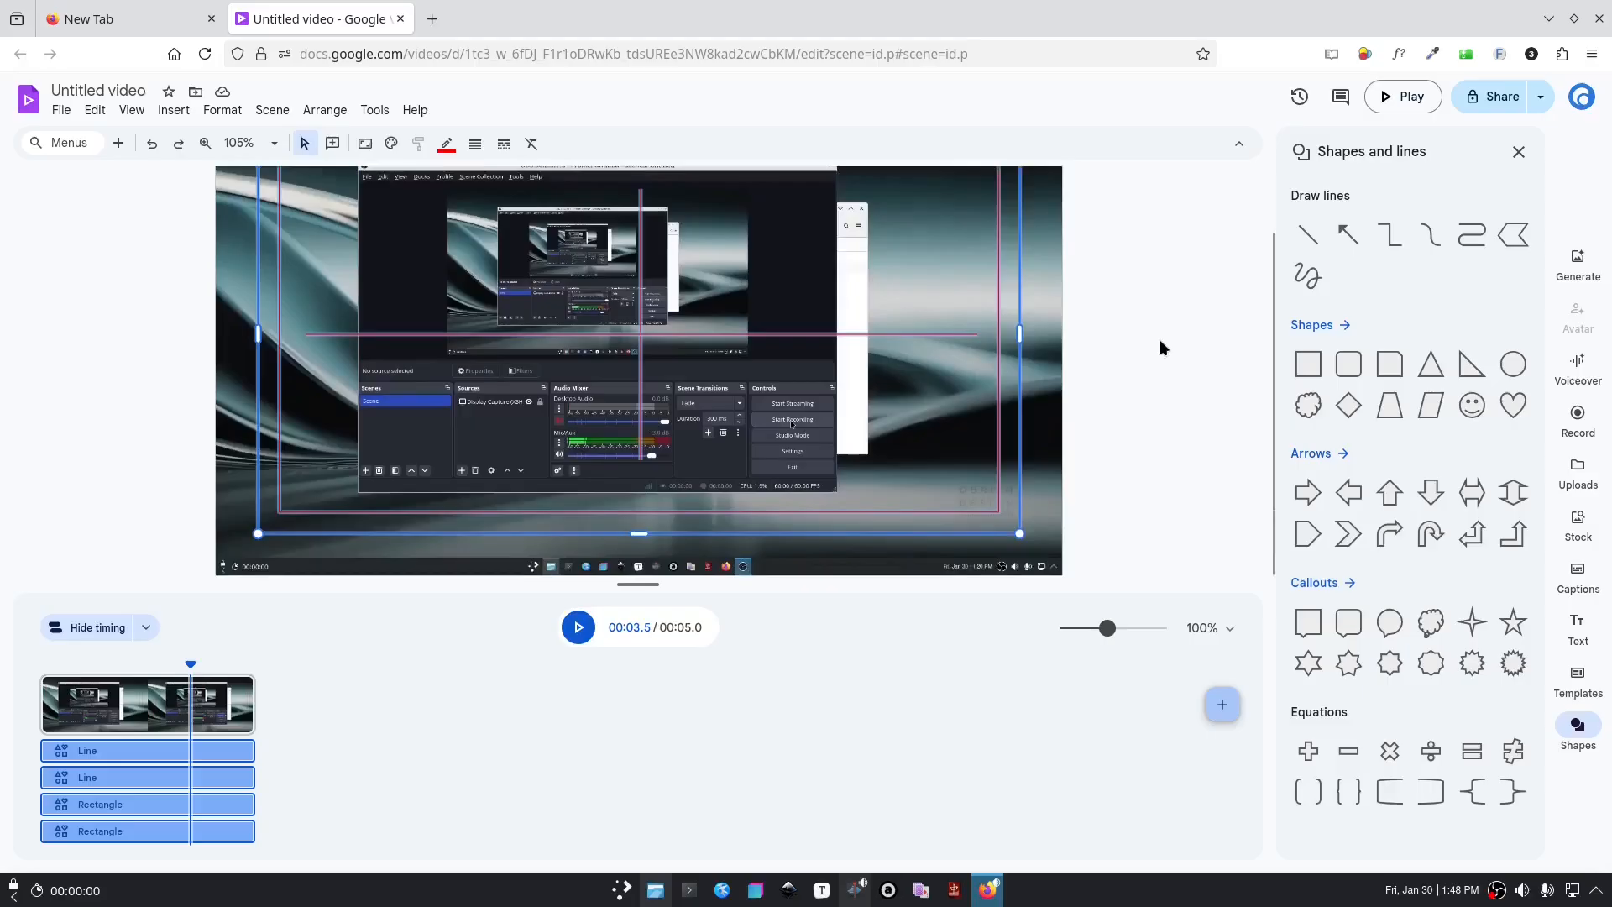
pyautogui.click(319, 111)
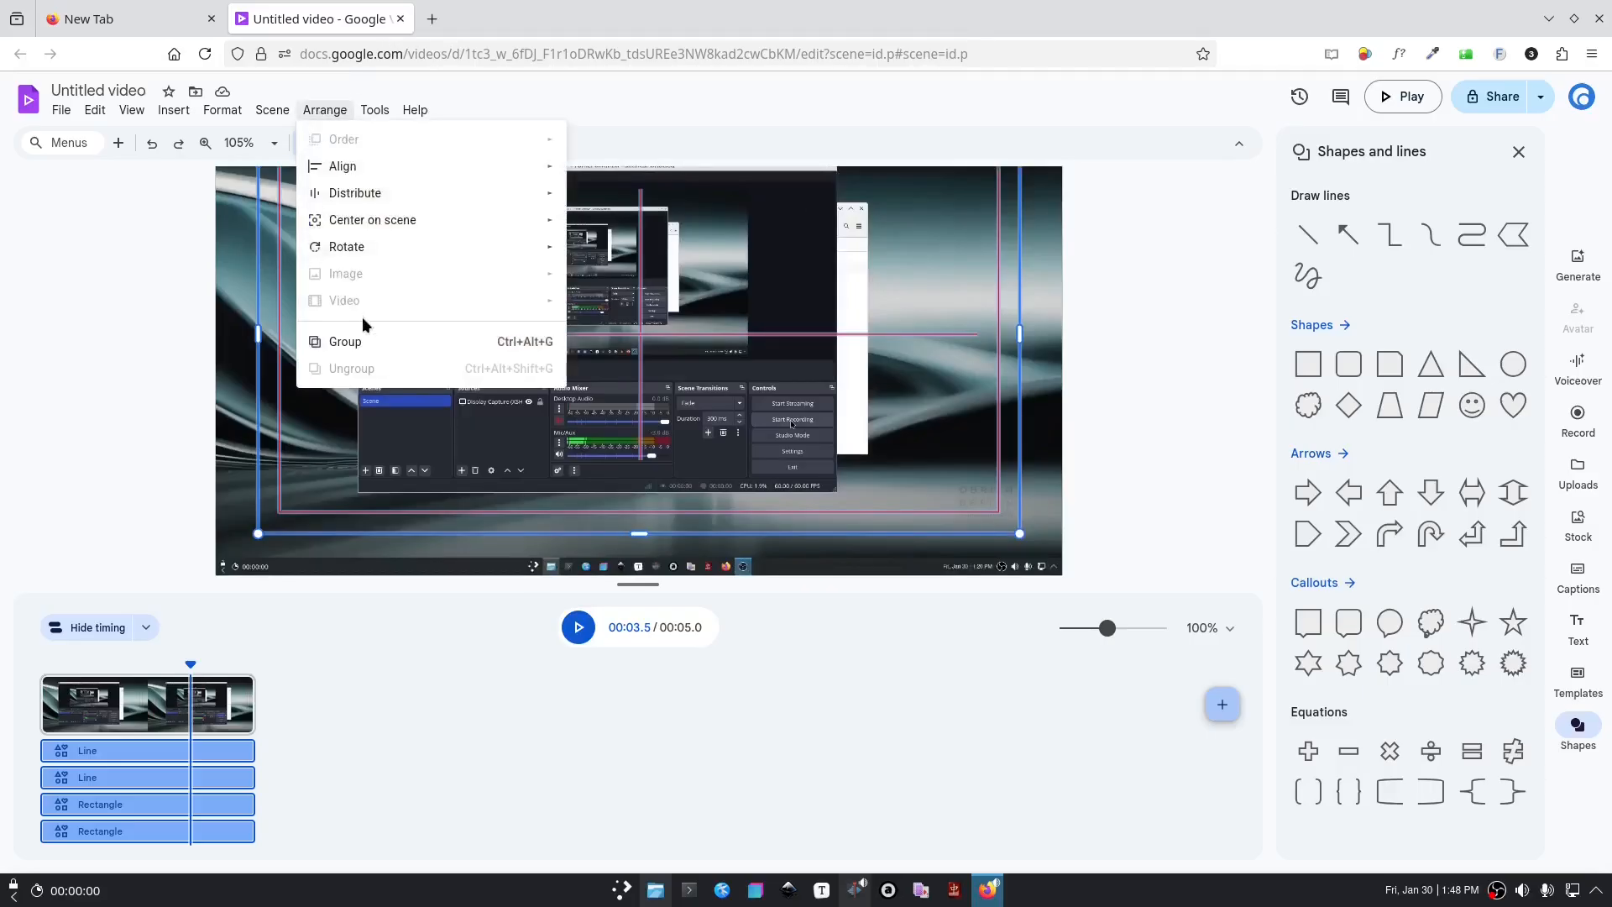
pyautogui.click(359, 344)
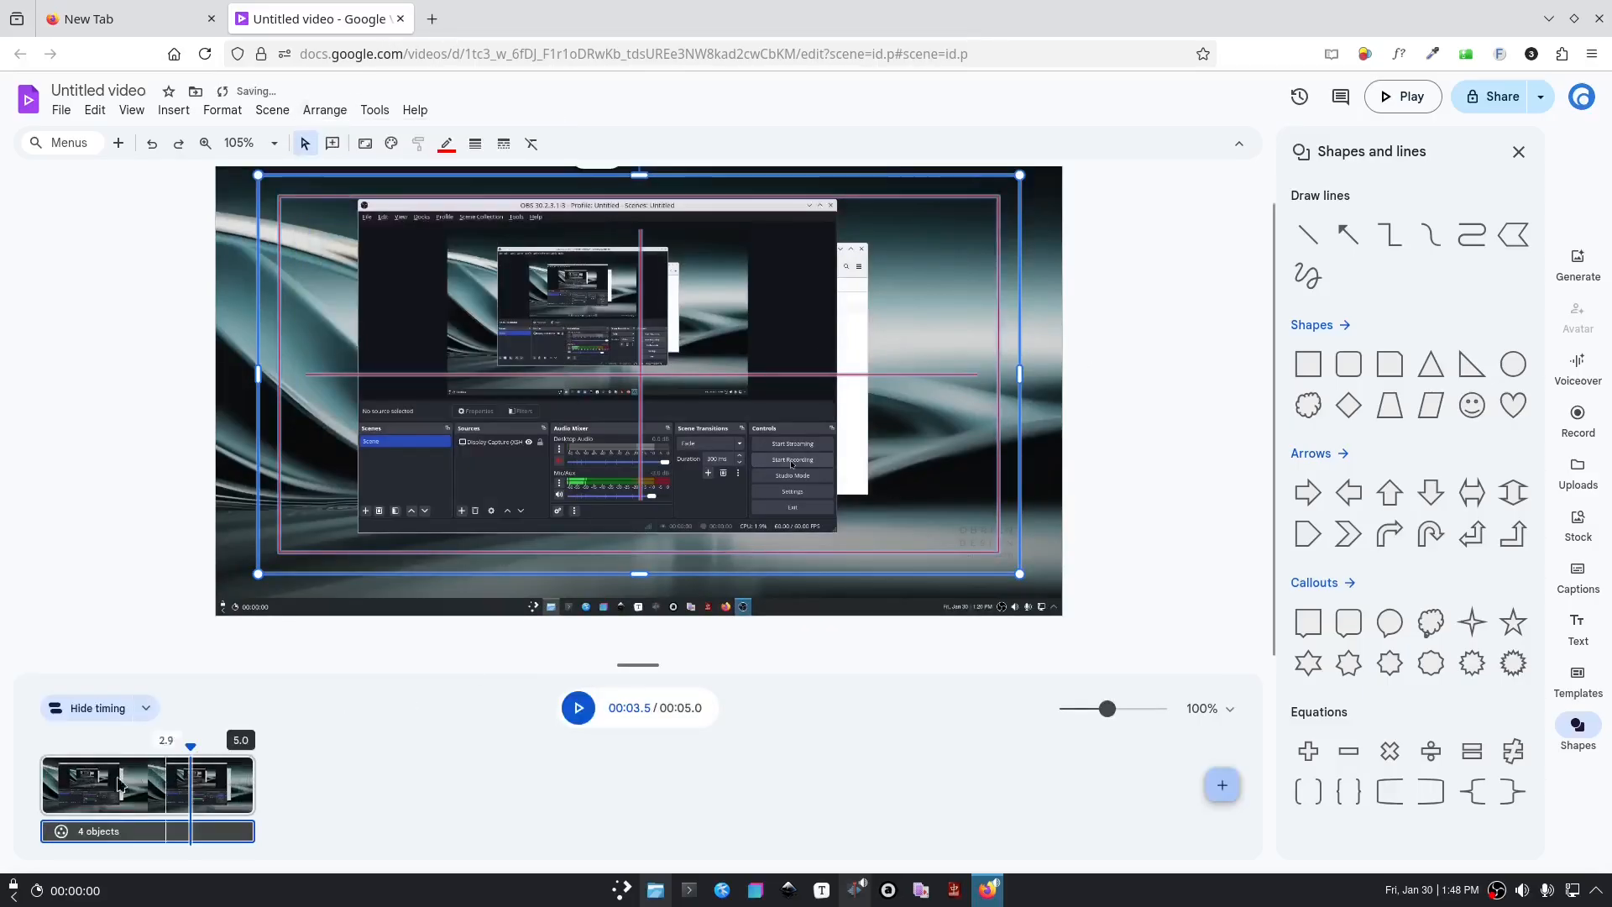
# Step: Deselect the grouped guide shapes and remove the video from the scene's background
pyautogui.click(420, 791)
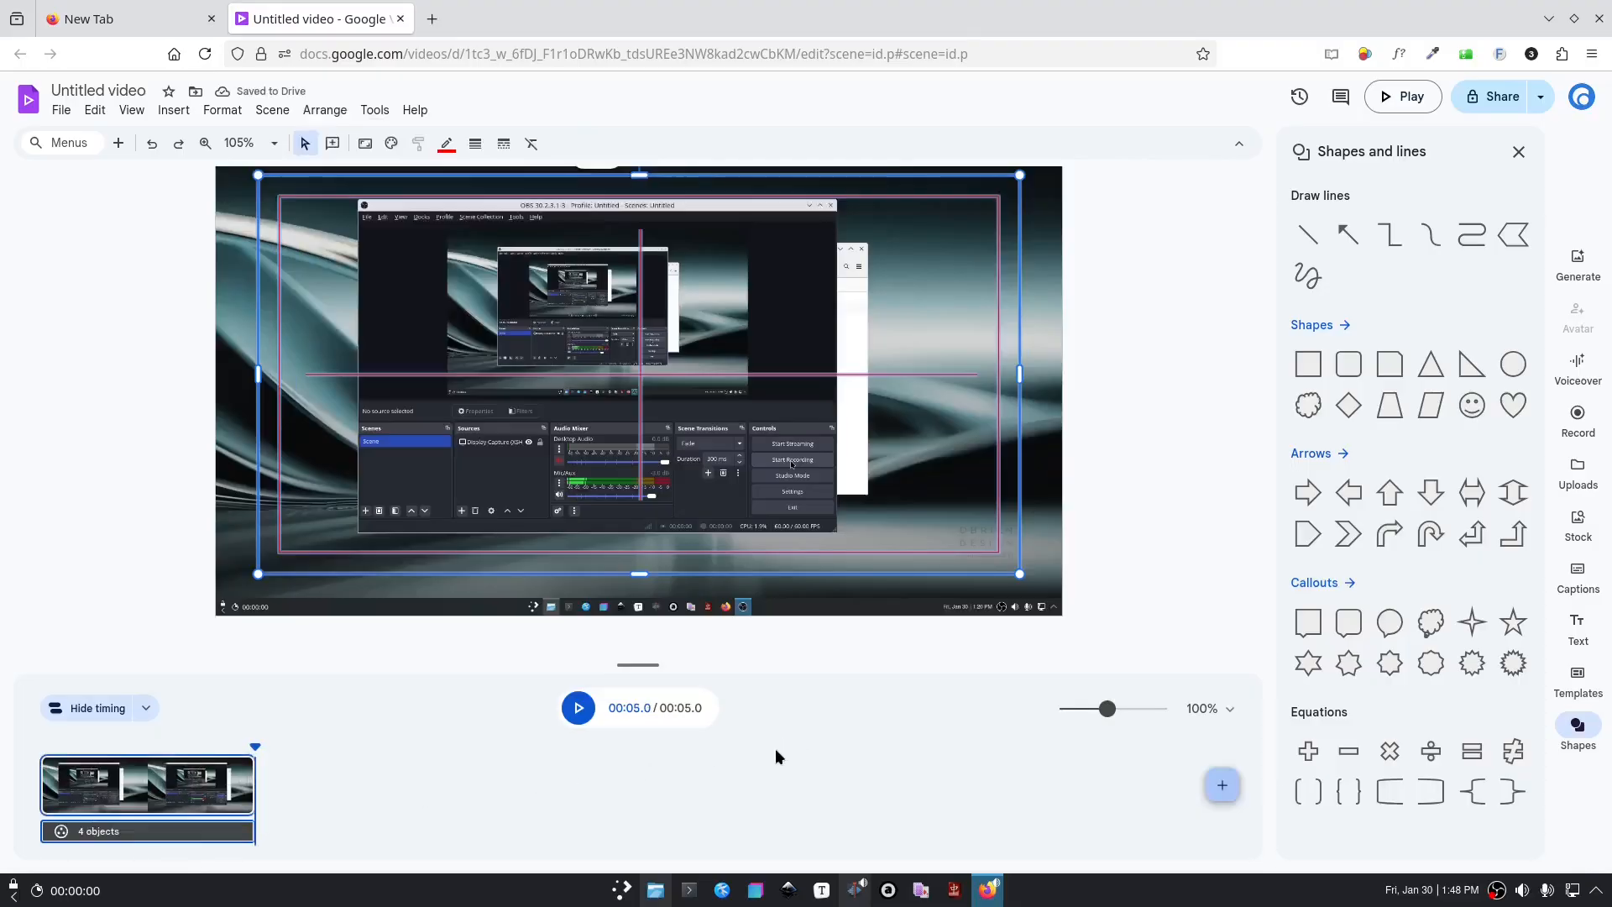
pyautogui.rightClick(231, 582)
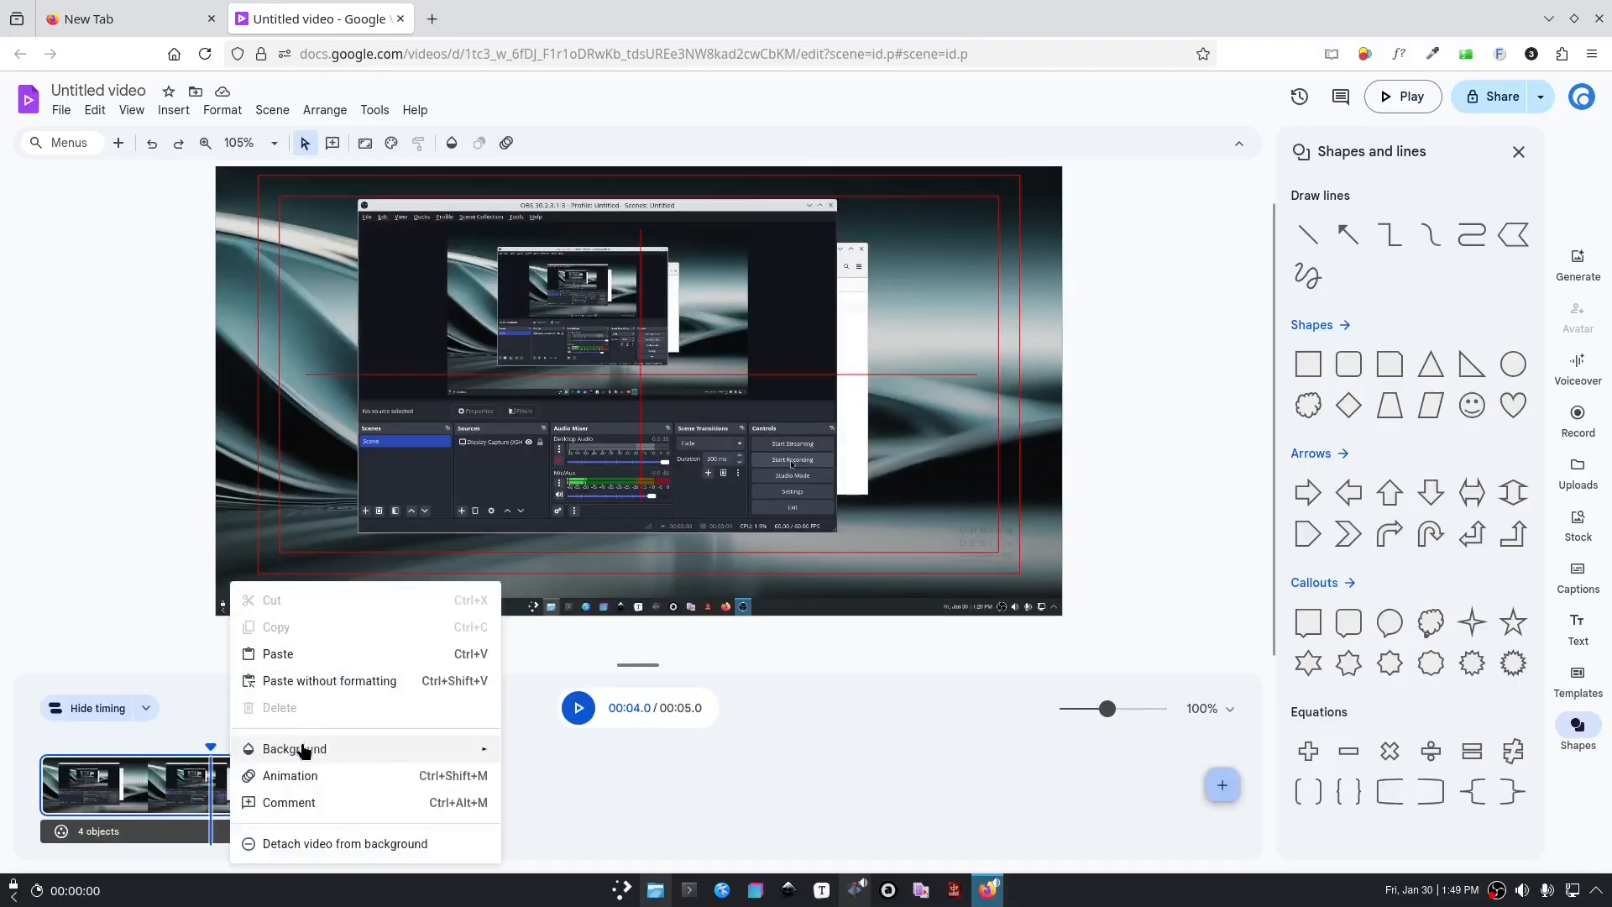
pyautogui.moveTo(304, 750)
pyautogui.click(618, 735)
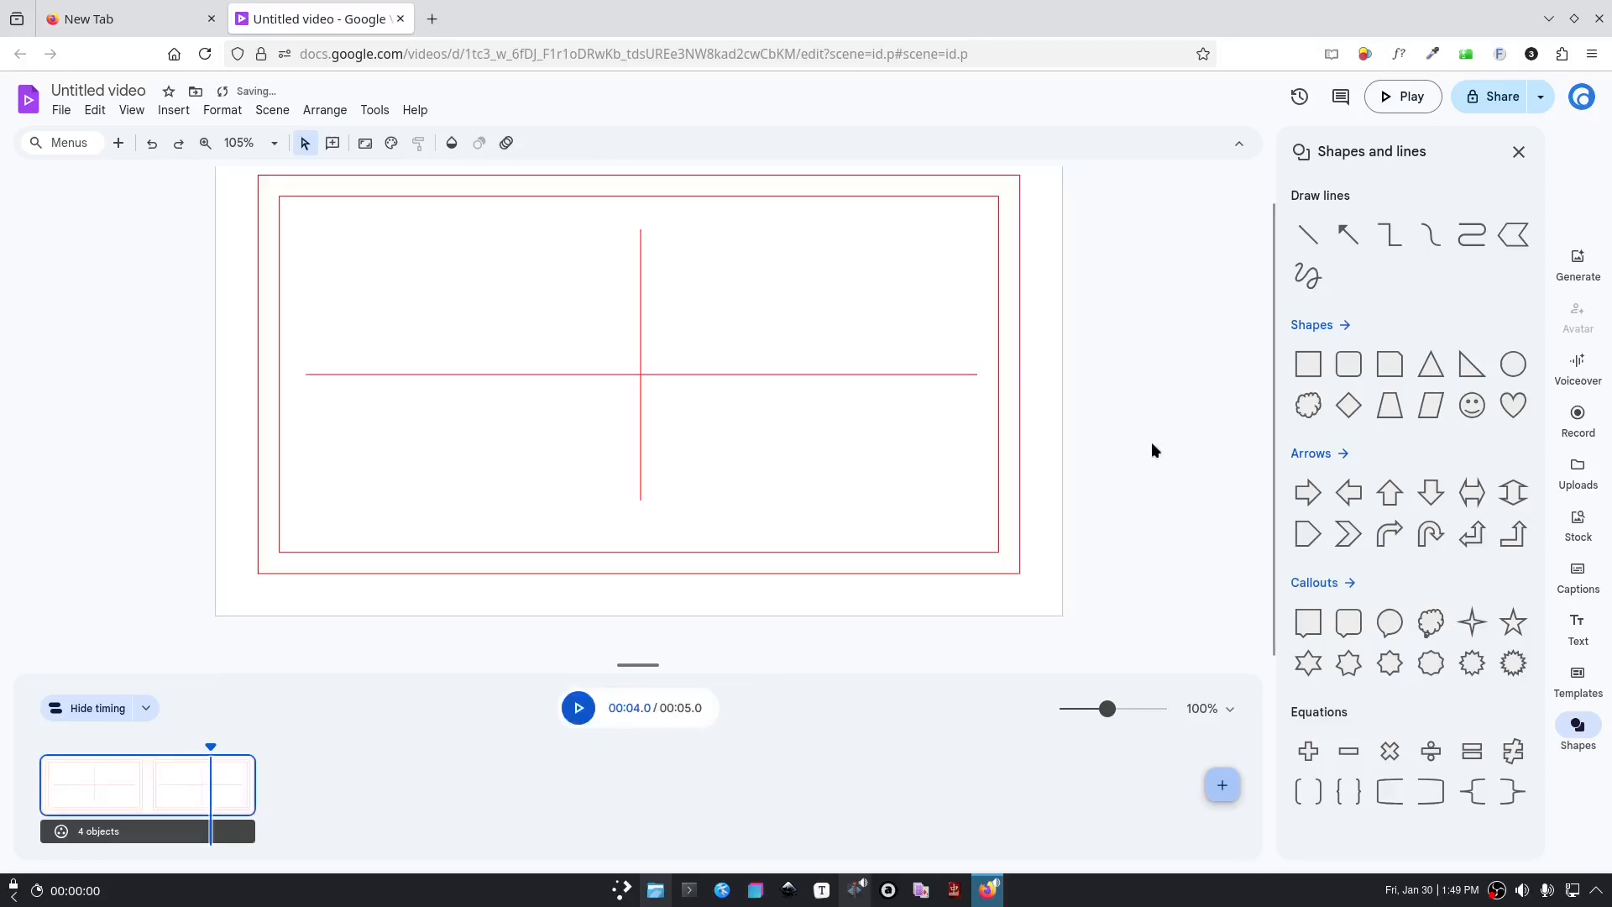
pyautogui.scroll(1, 1130, 437)
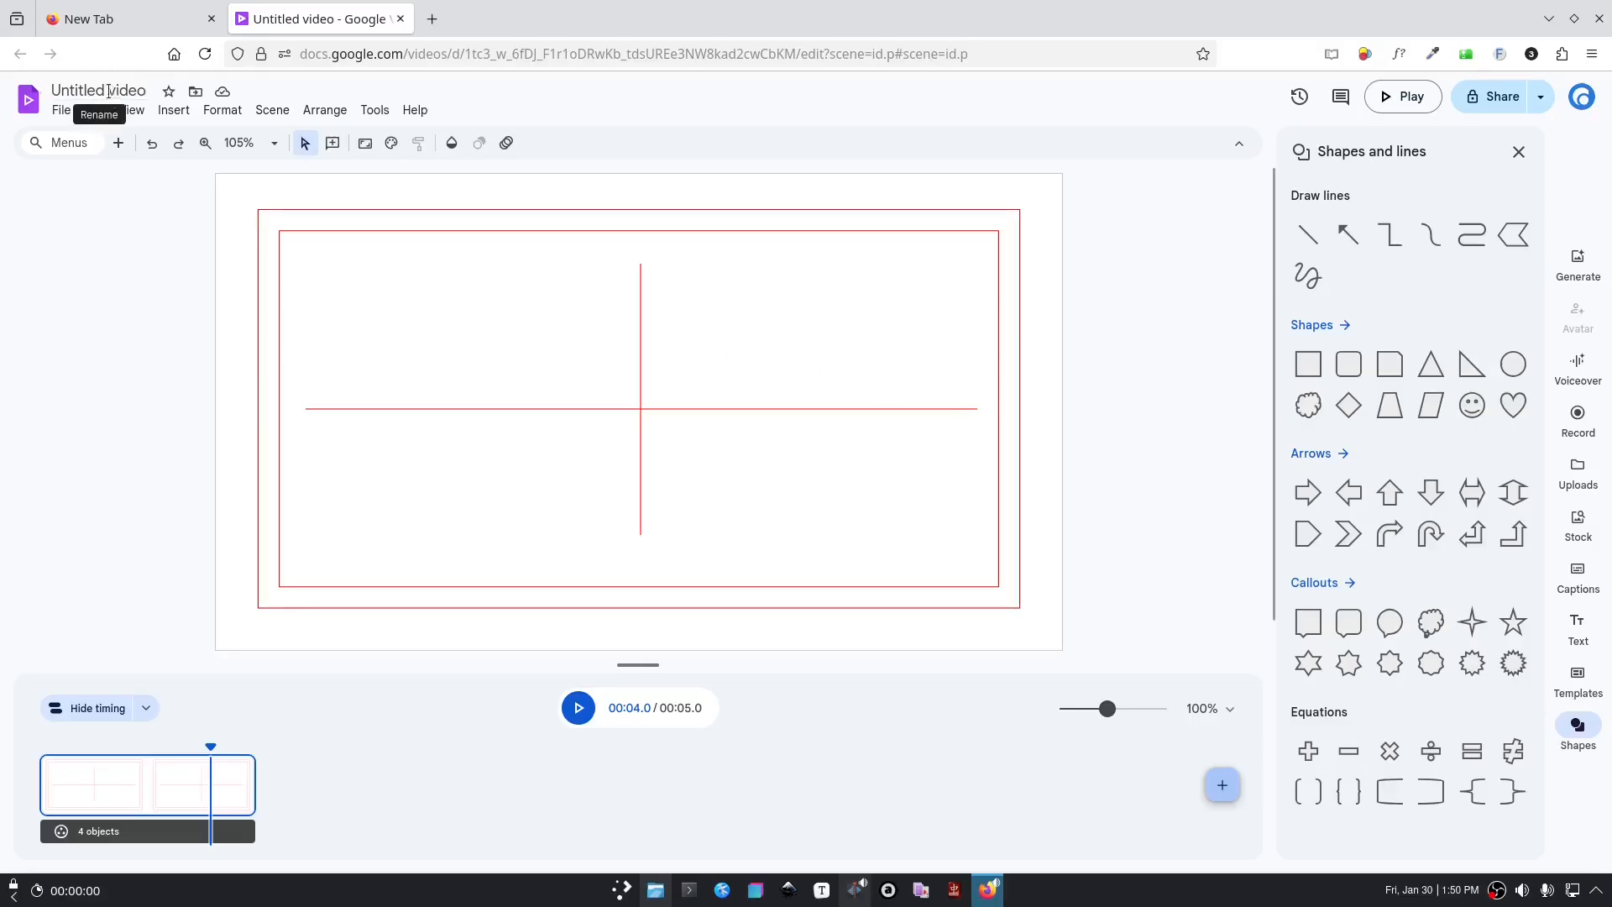
# Step: Rename the untitled video project as "Guides Template"
pyautogui.click(103, 87)
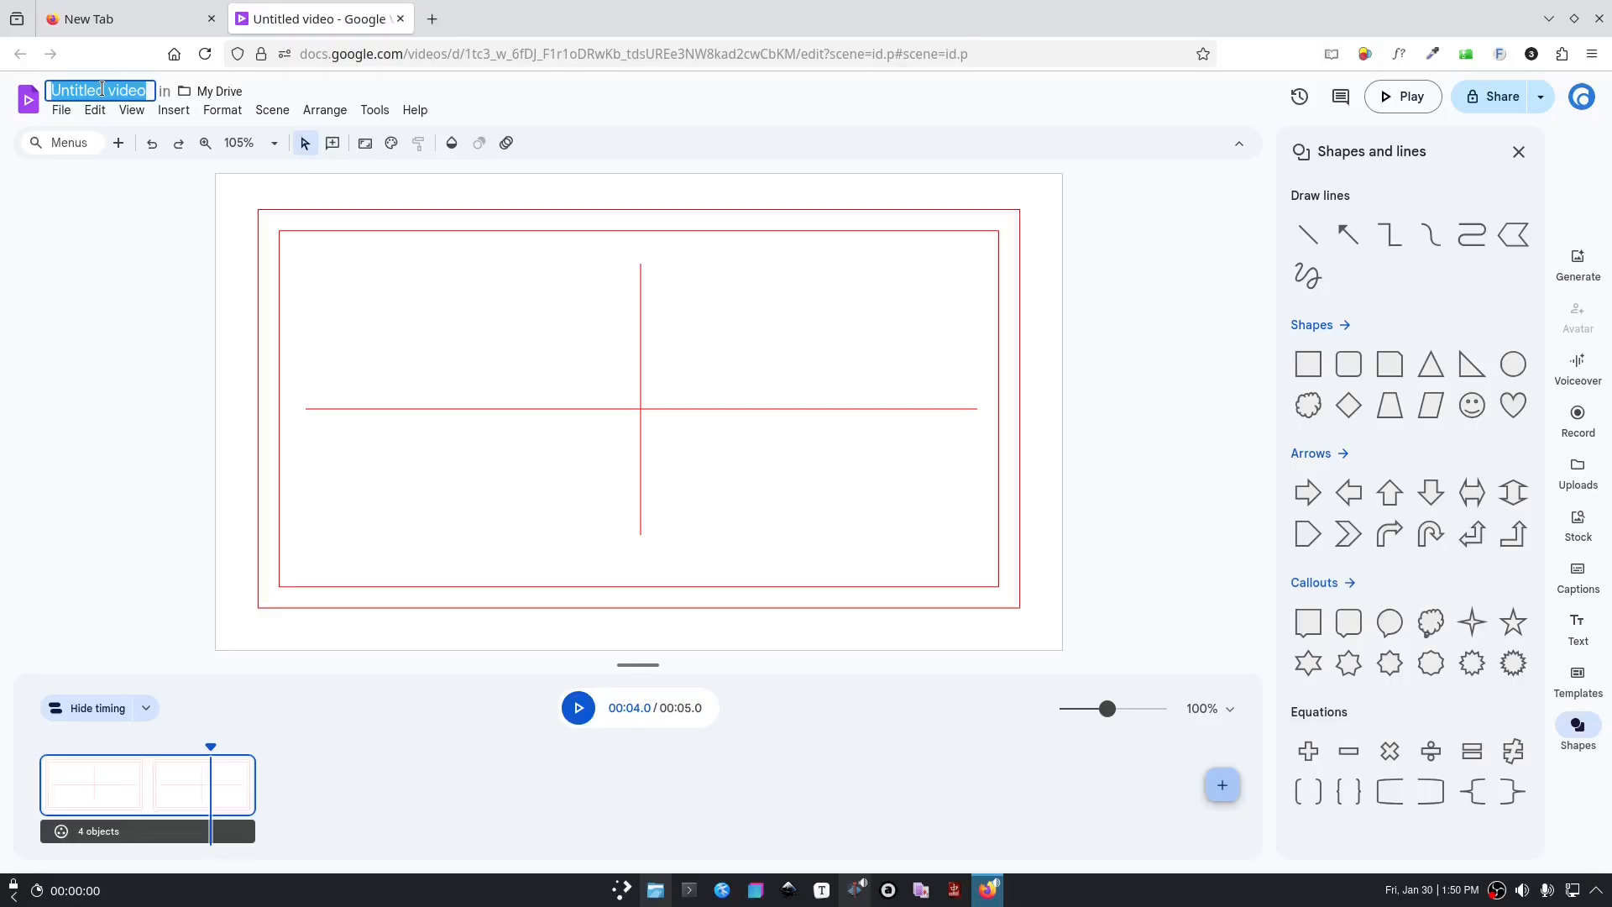
pyautogui.write('Guid')
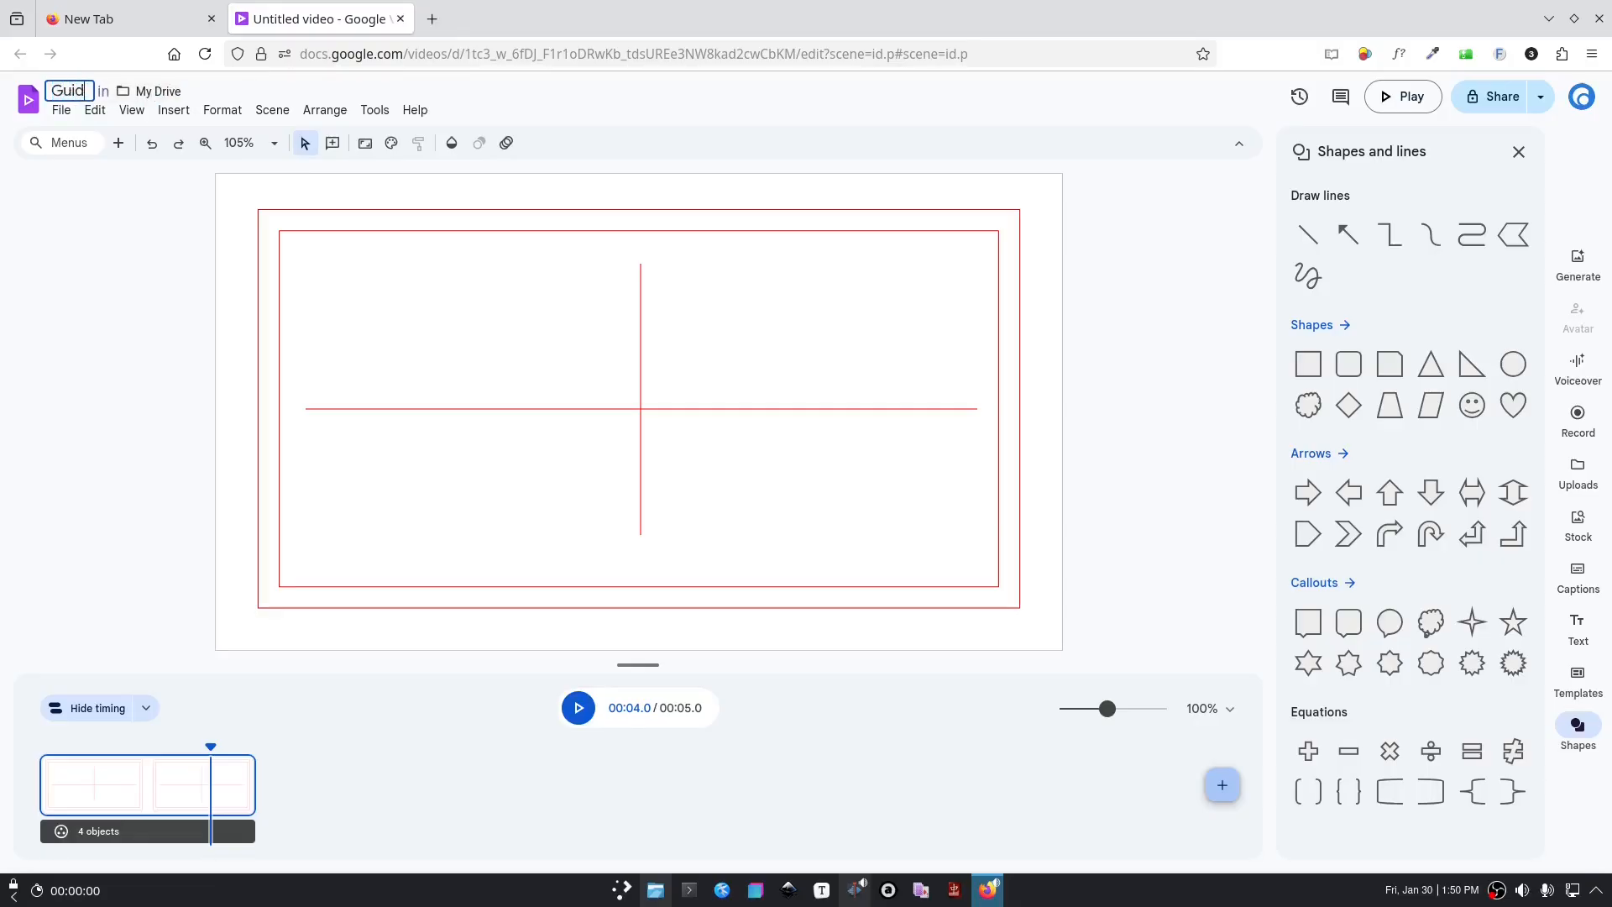
pyautogui.write('es Twemplatwe')
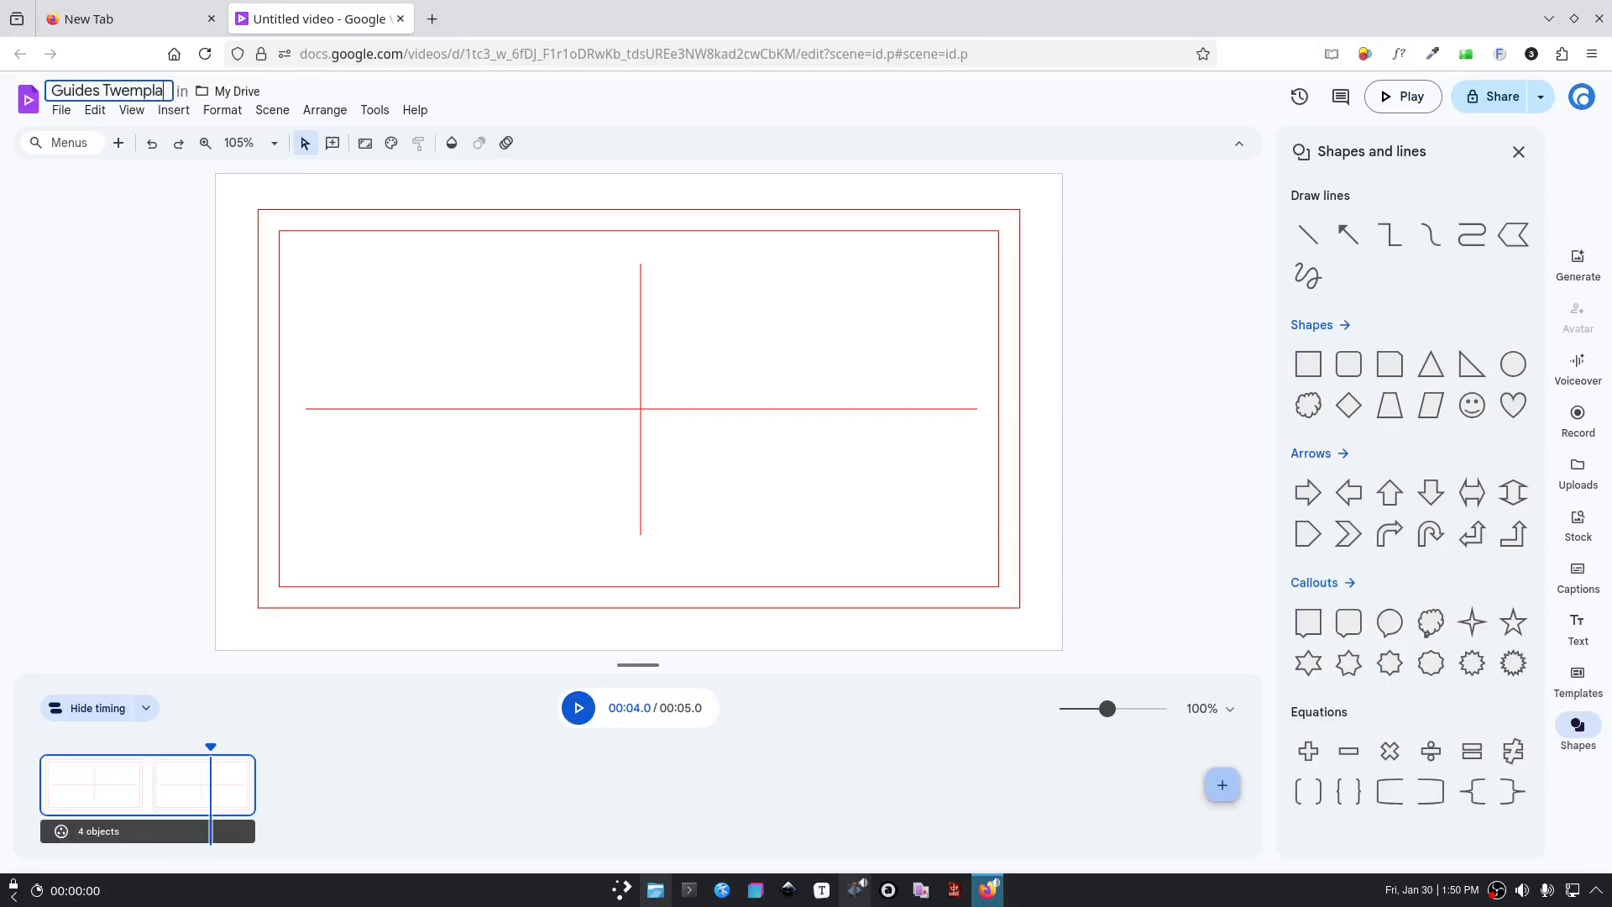
pyautogui.press('Delete')
pyautogui.press('Left')
pyautogui.press('Left')
pyautogui.press('Left')
pyautogui.press('BackSpace')
pyautogui.press('BackSpace')
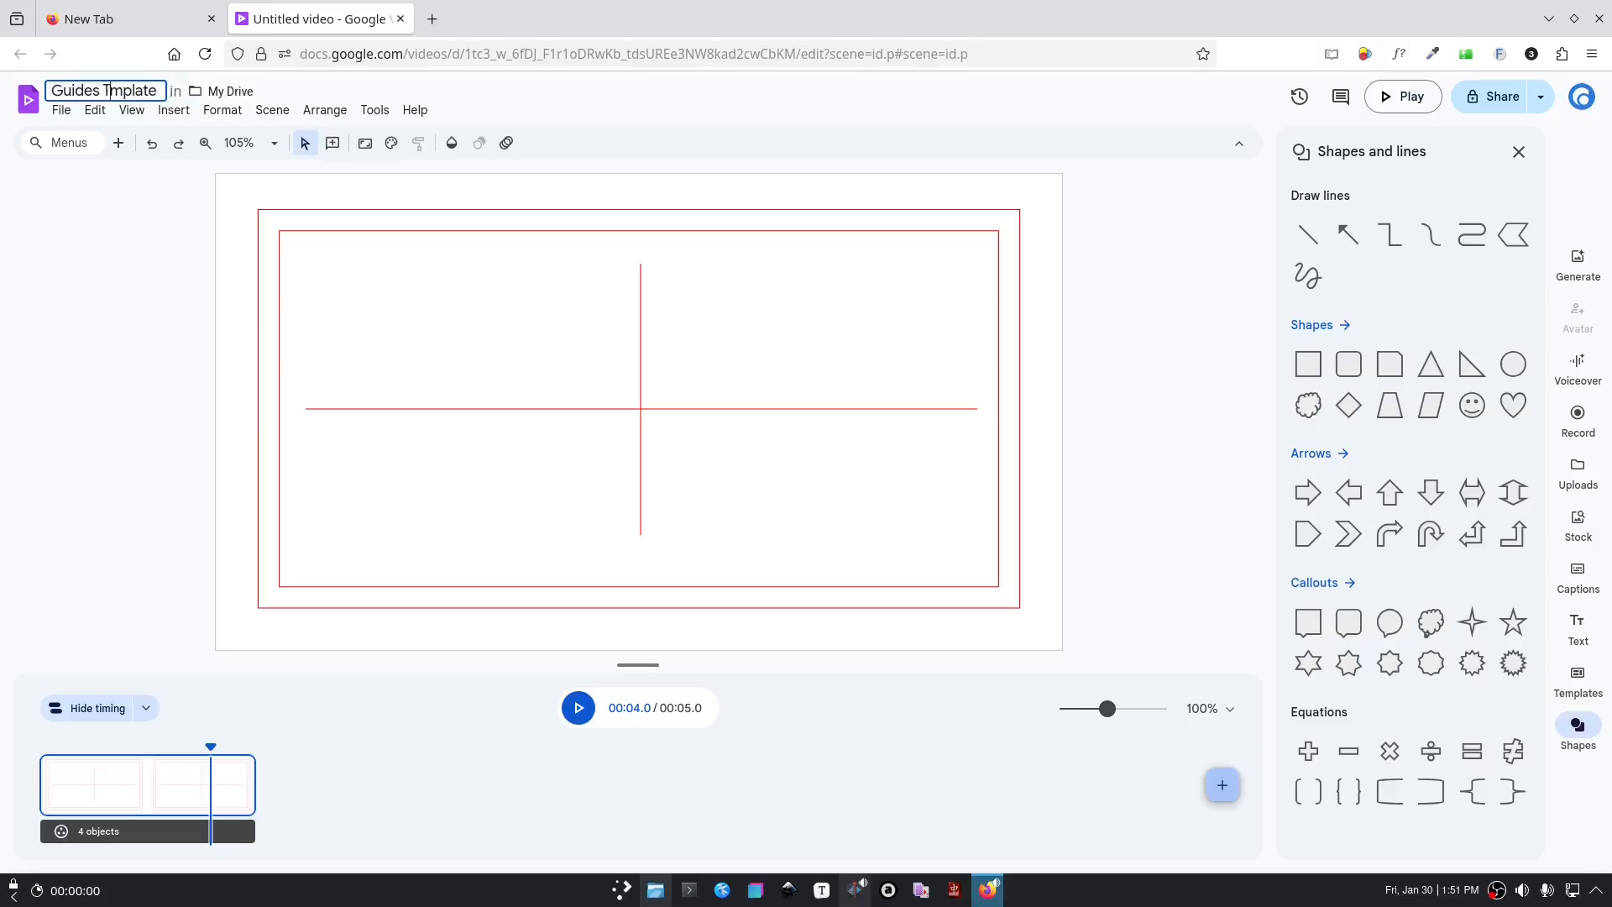
pyautogui.write('e')
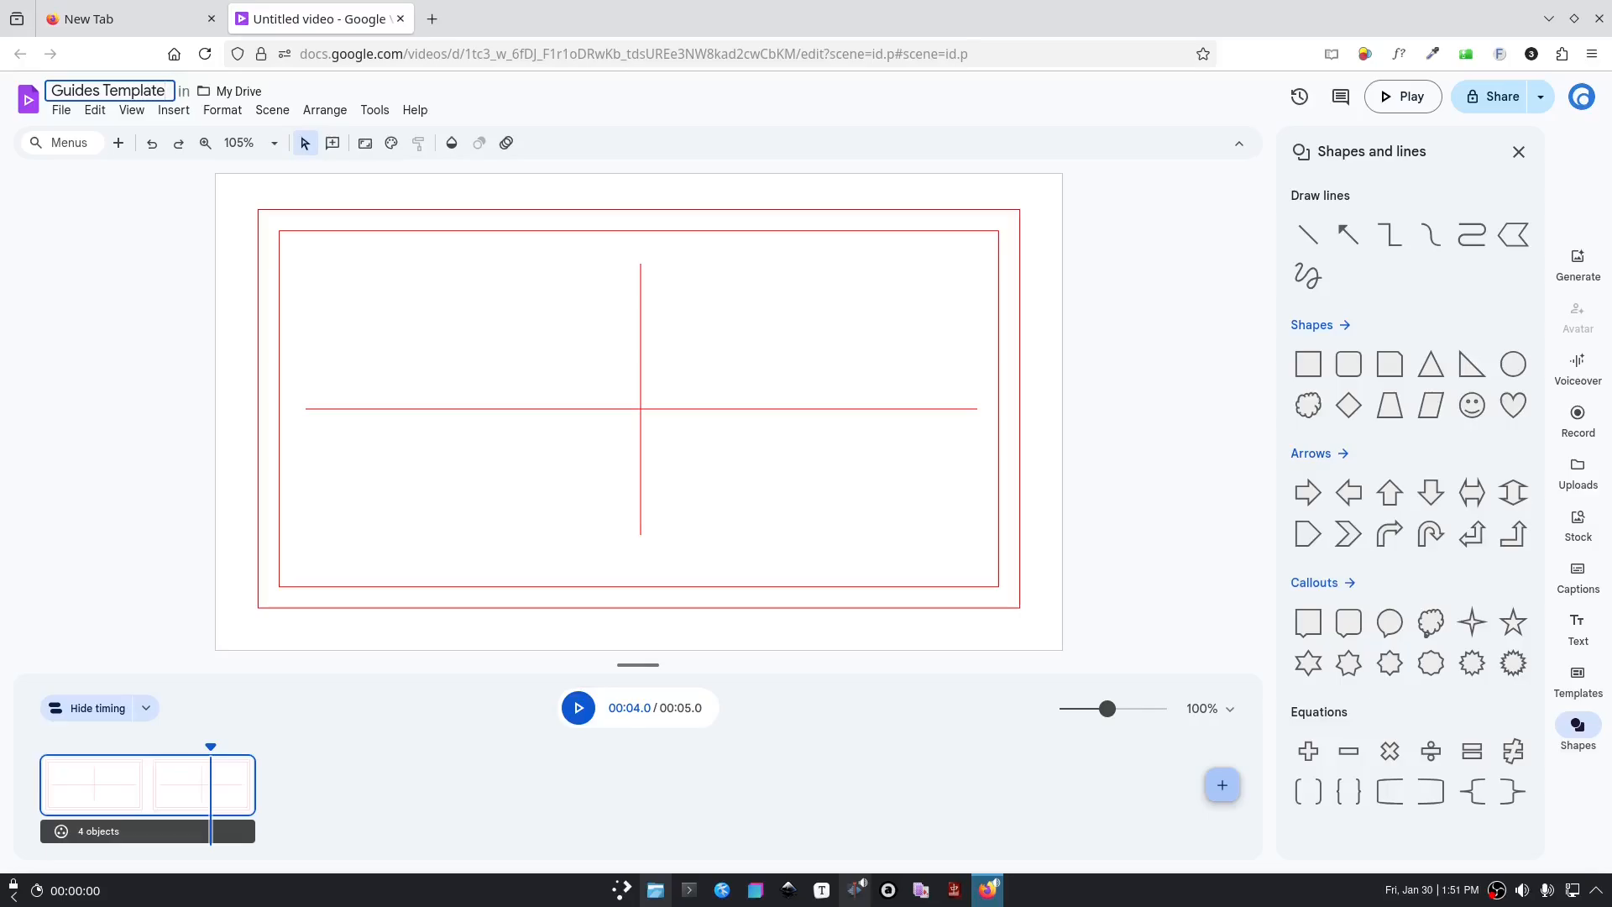
pyautogui.press('Return')
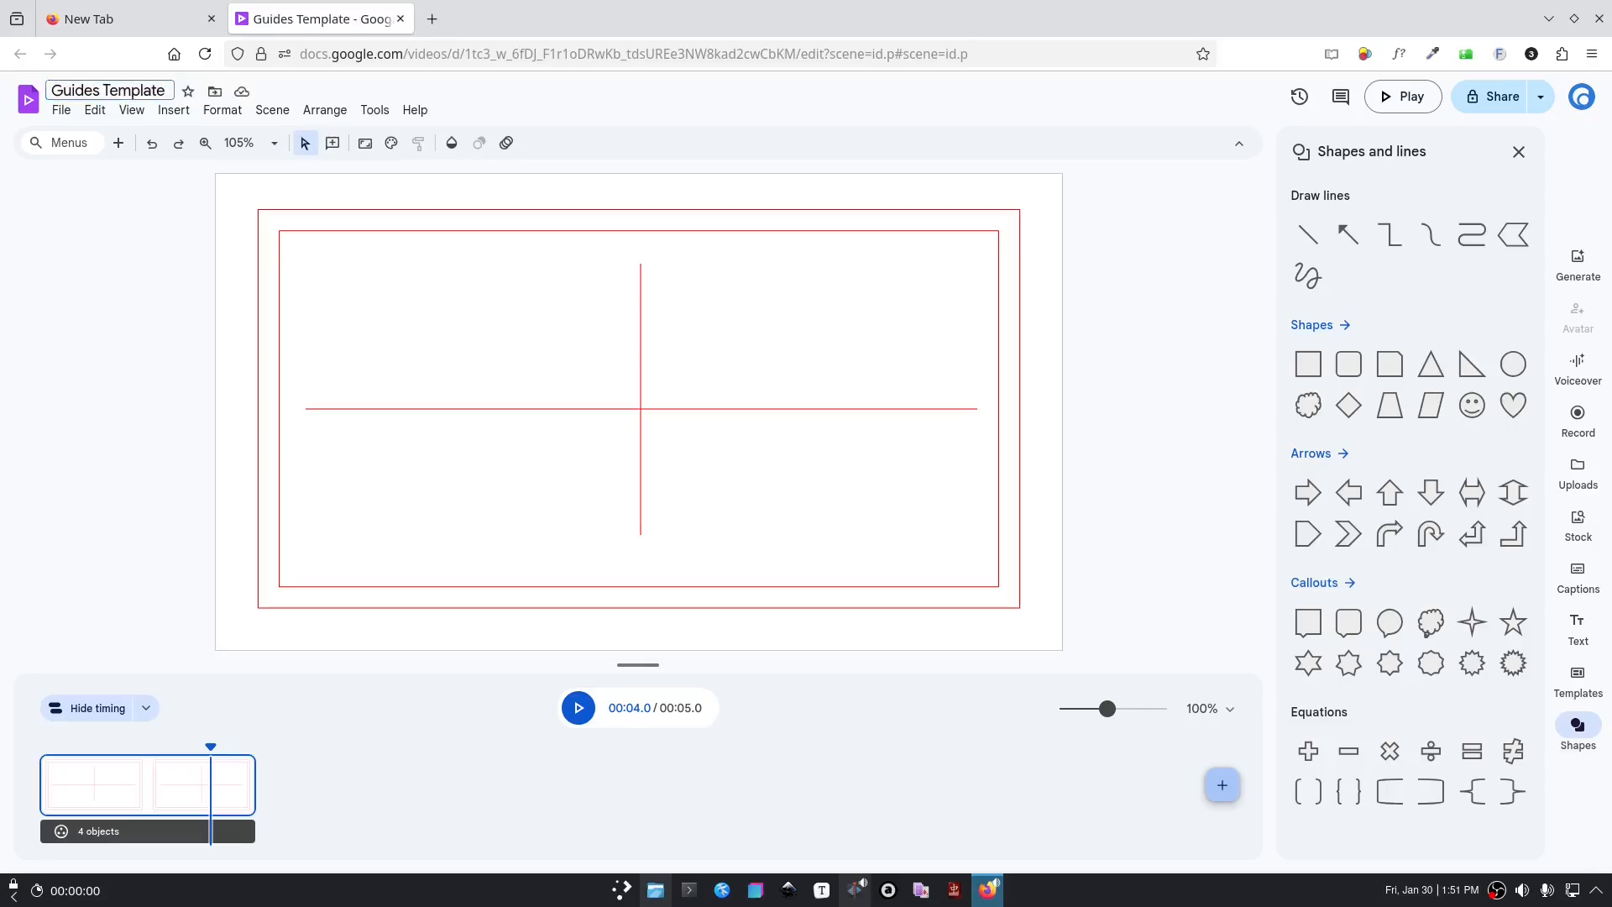